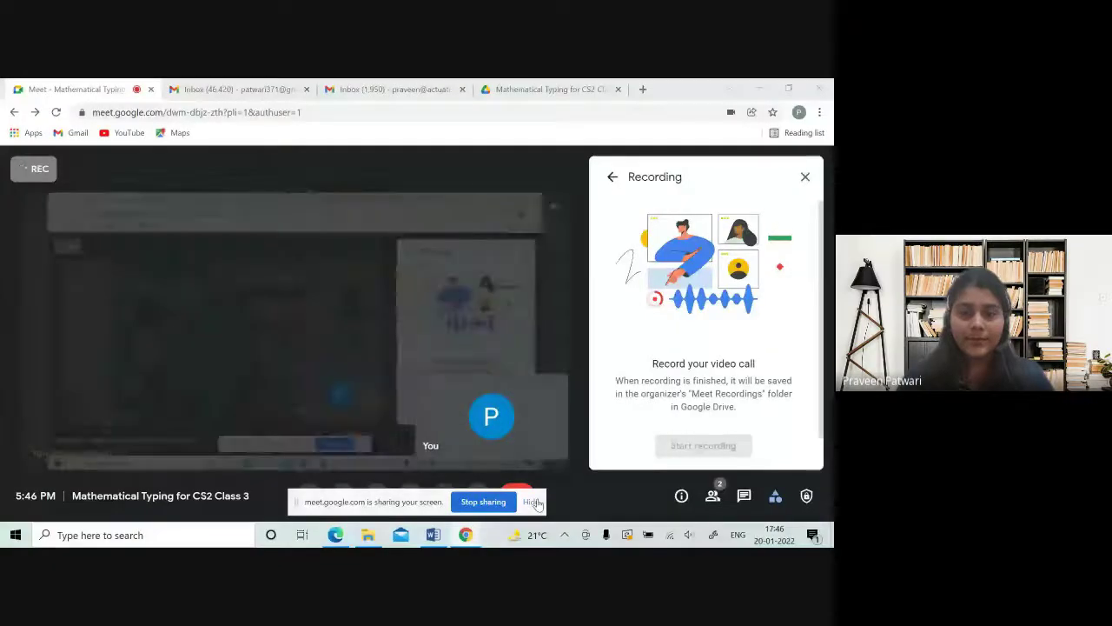
Present the screen in the recorded Meet call and bring up CS2A_121_EXAM.pdf at question 6.
click(534, 502)
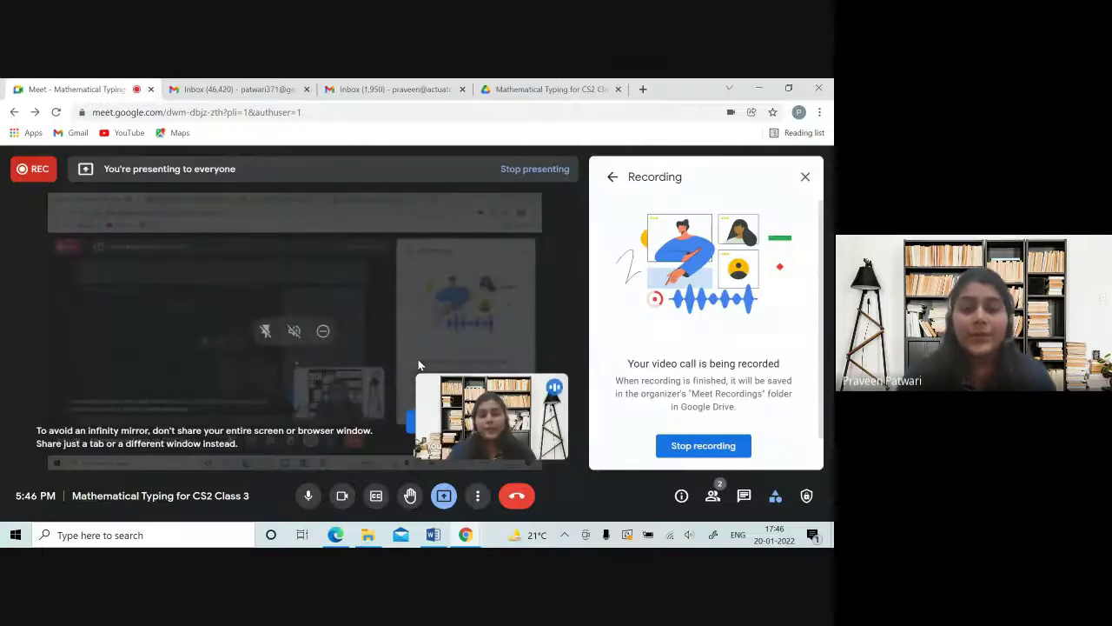
click(336, 534)
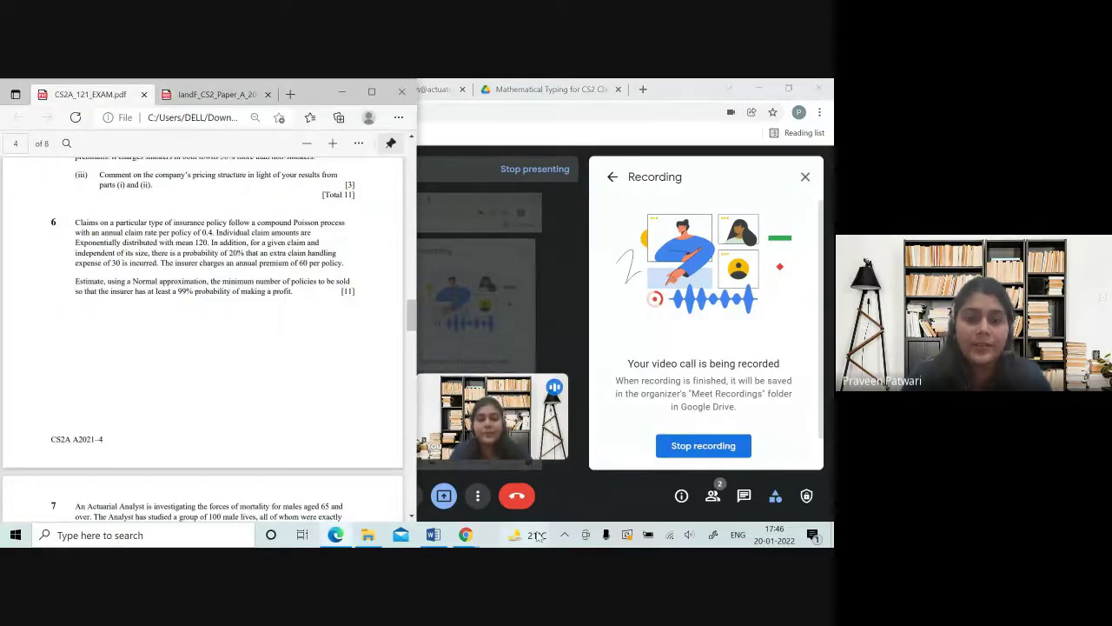
Put Word's Document2 beside the exam PDF at question 6 and show the Insert Pages choices.
click(434, 536)
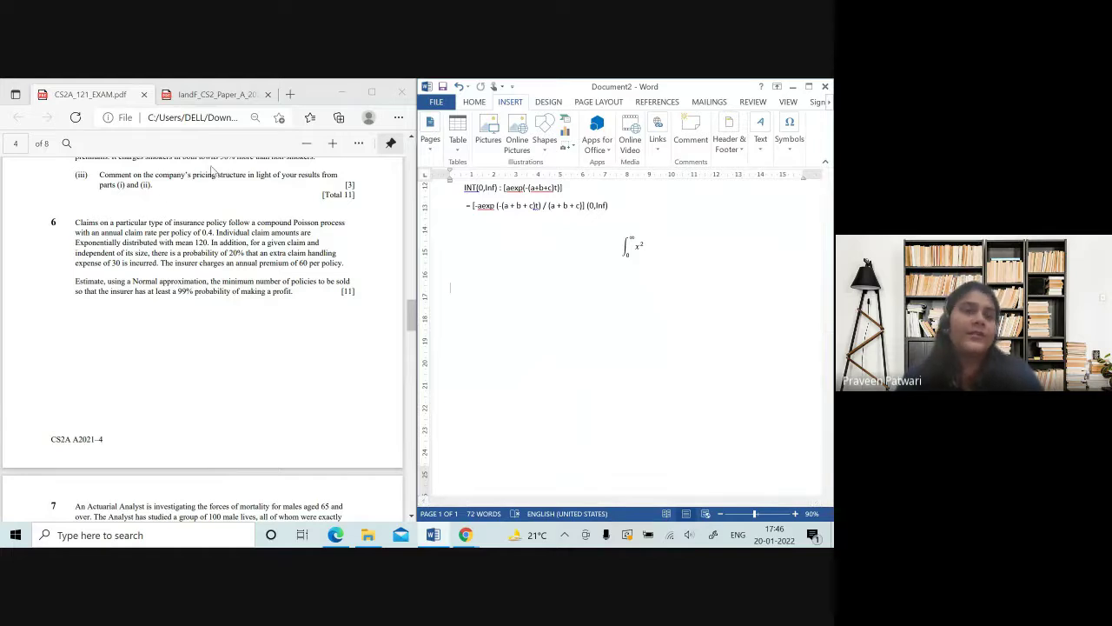
scroll(180, 257, up, 2)
scroll(180, 258, up, 4)
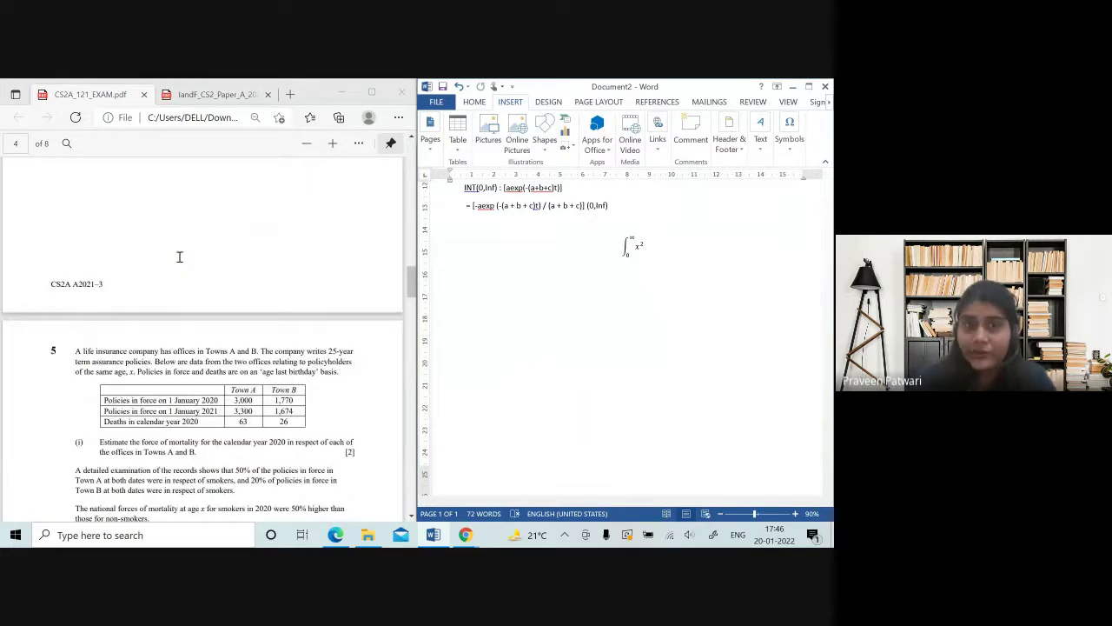
scroll(180, 257, down, 4)
scroll(180, 257, down, 2)
scroll(180, 258, down, 1)
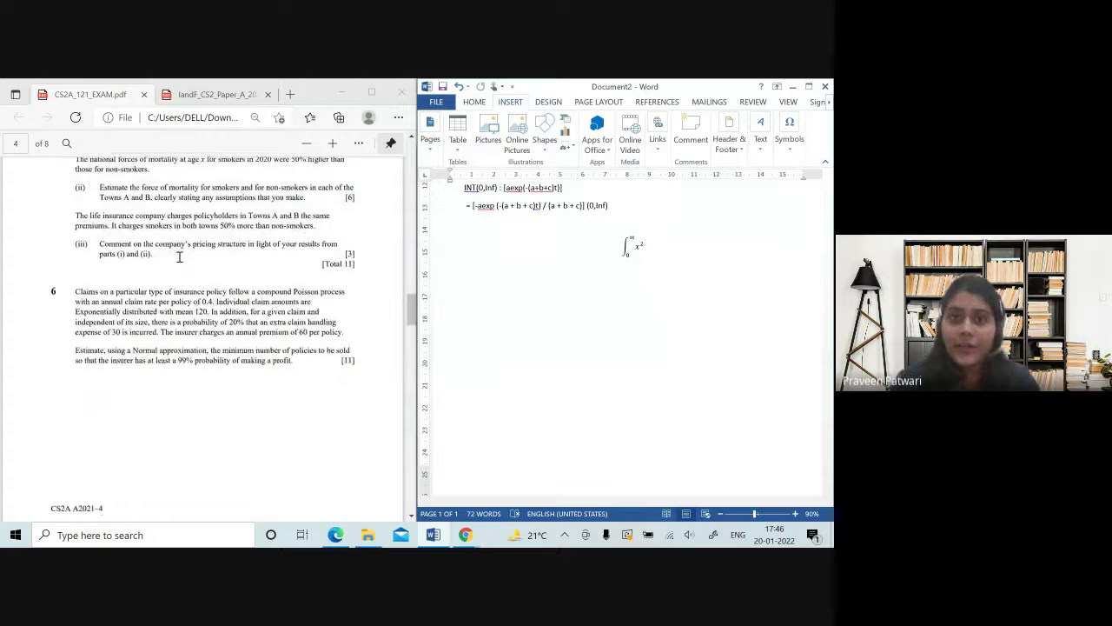
scroll(544, 316, down, 1)
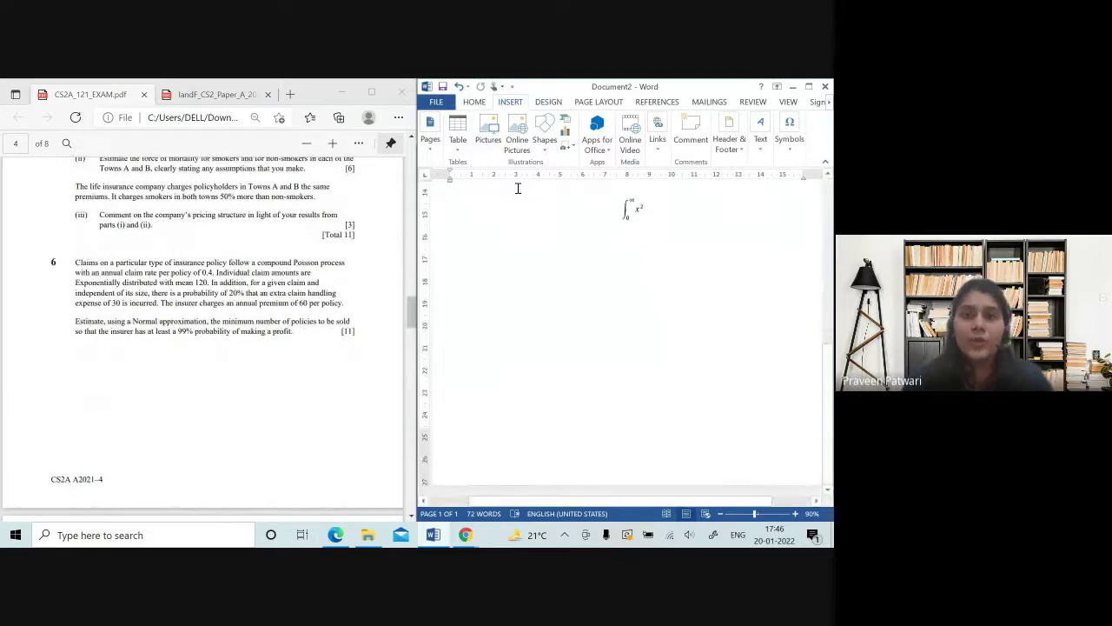
click(427, 142)
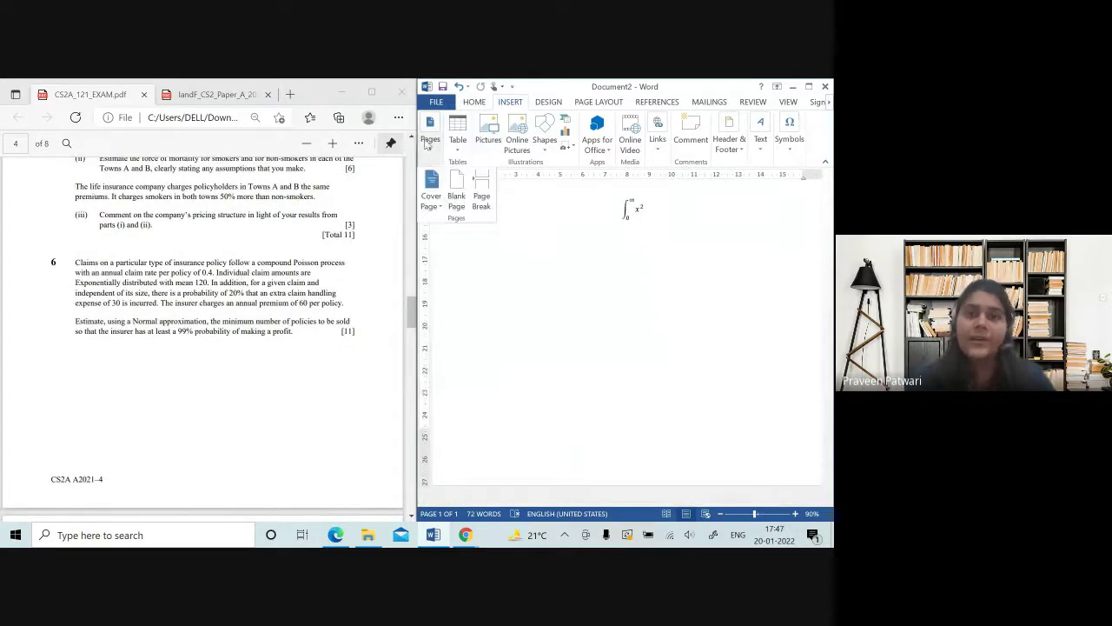
Insert a blank page headed 'ANS 6' in bold, enlarged font, with an empty line beneath.
click(456, 193)
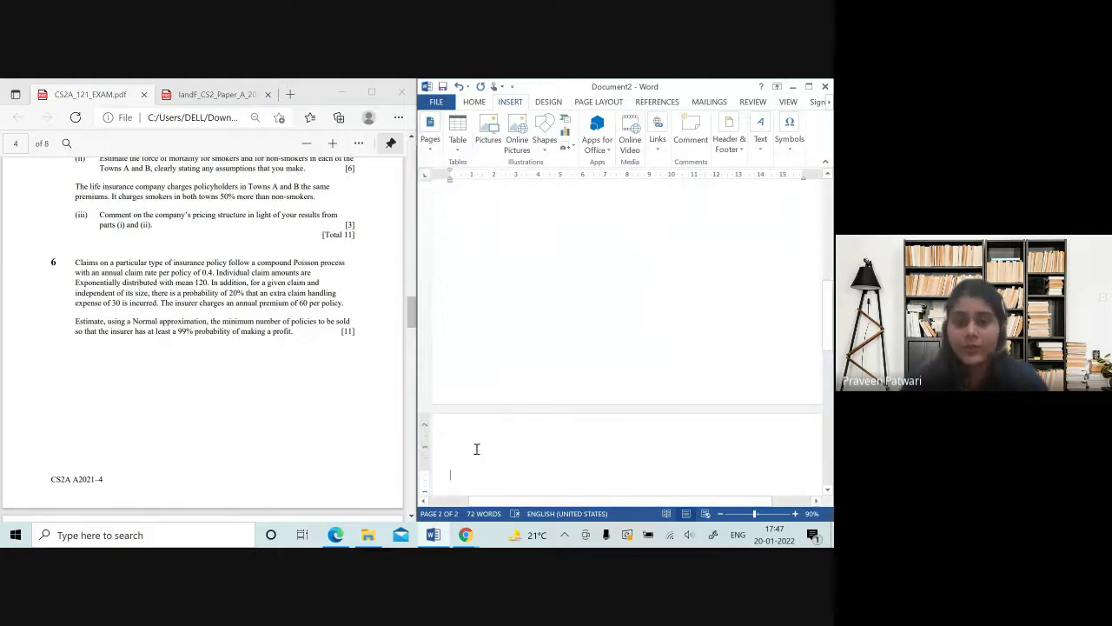
text(ANS)
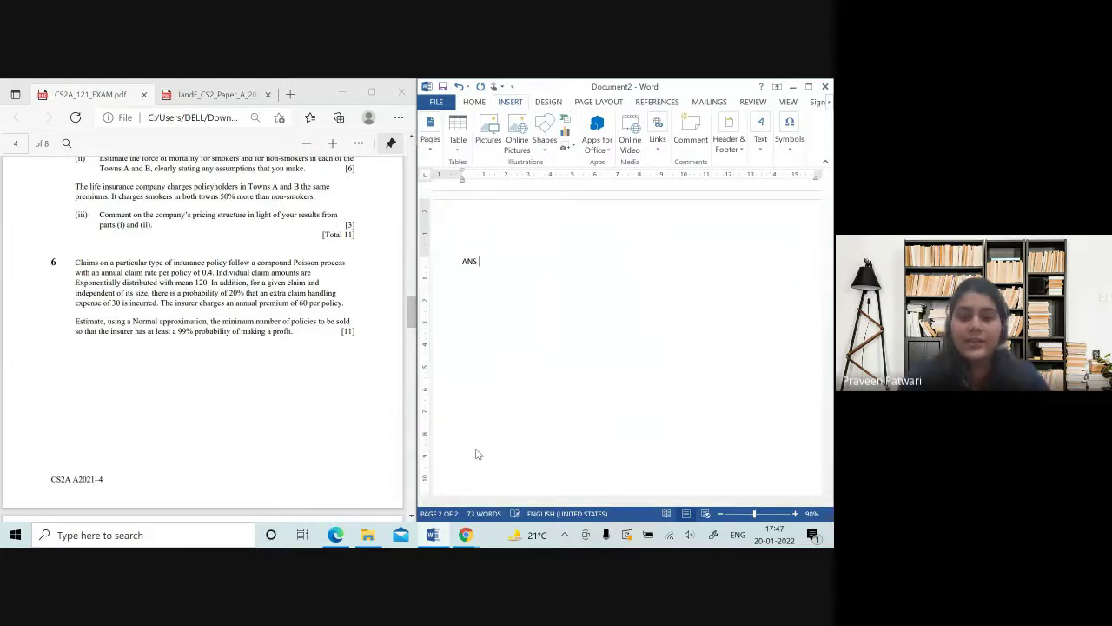
text( 6)
key(shift+Home)
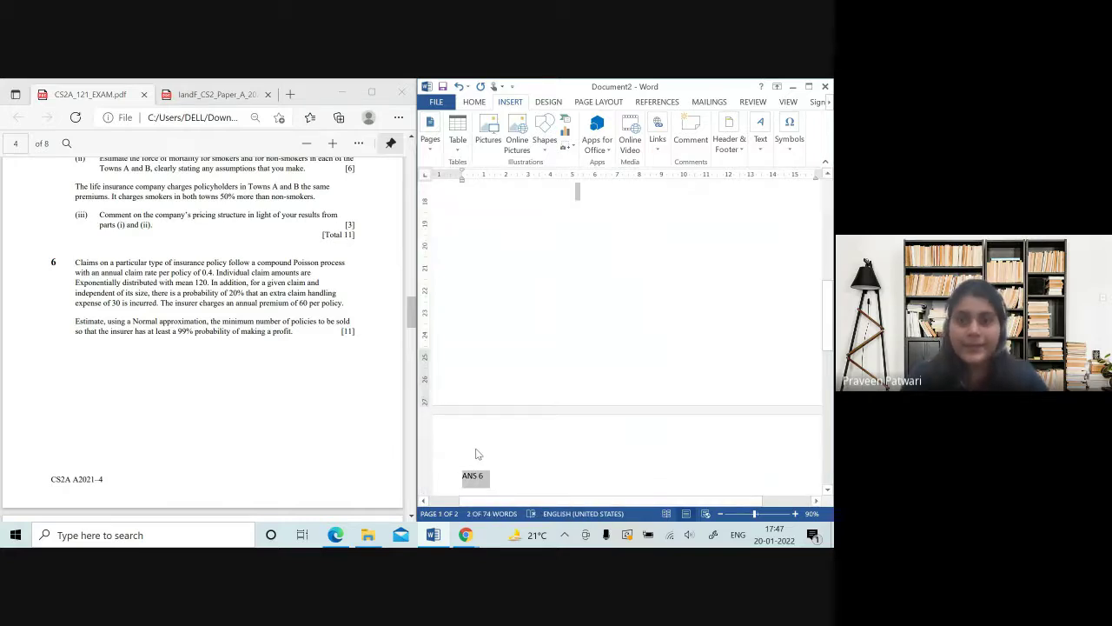
key(alt)
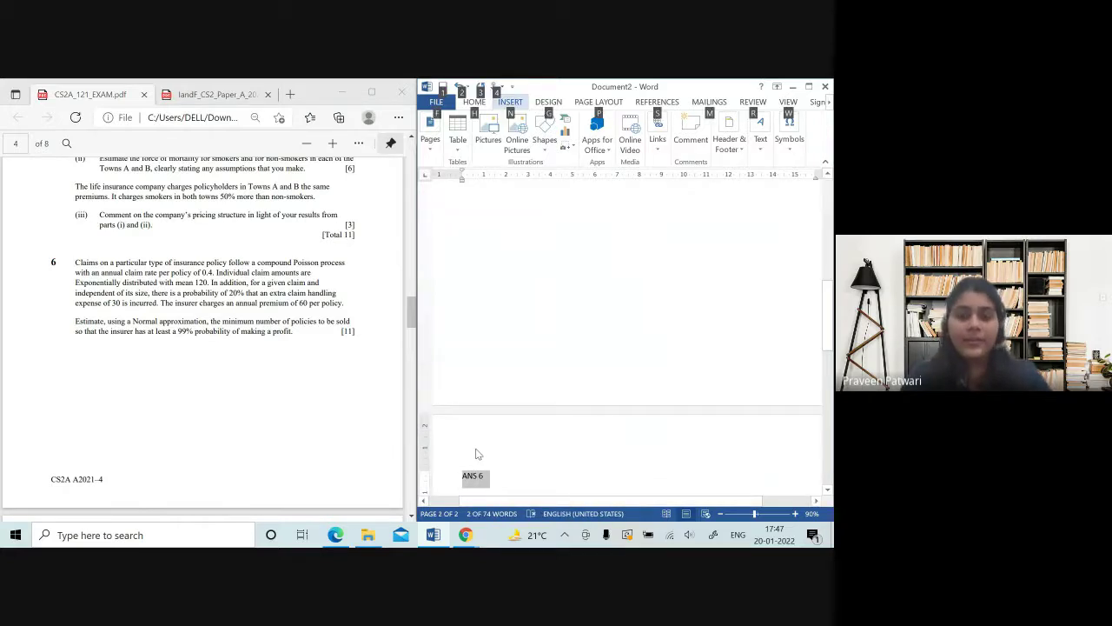
key(ctrl+b)
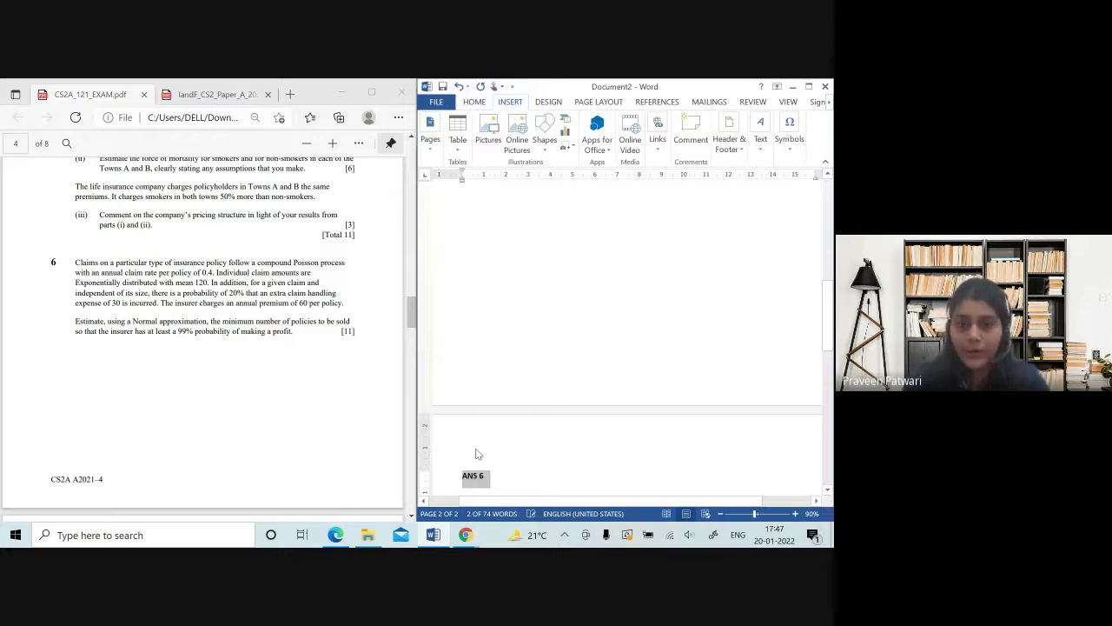
key(End)
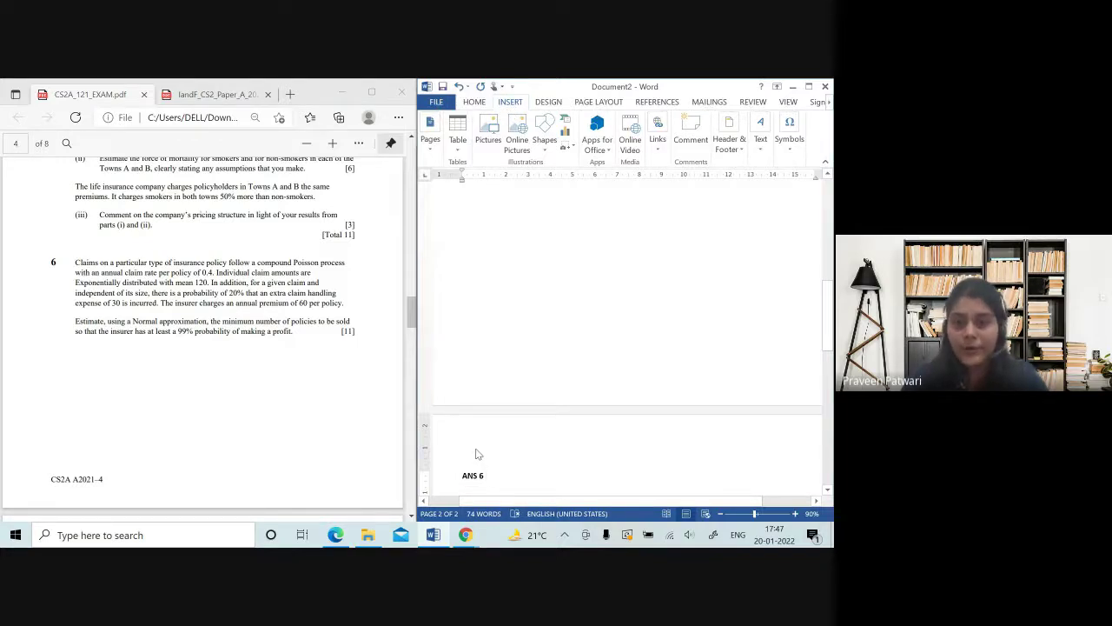
key(shift+Left)
key(shift+Left)
key(shift+Left)
key(shift+Left)
key(shift+Left)
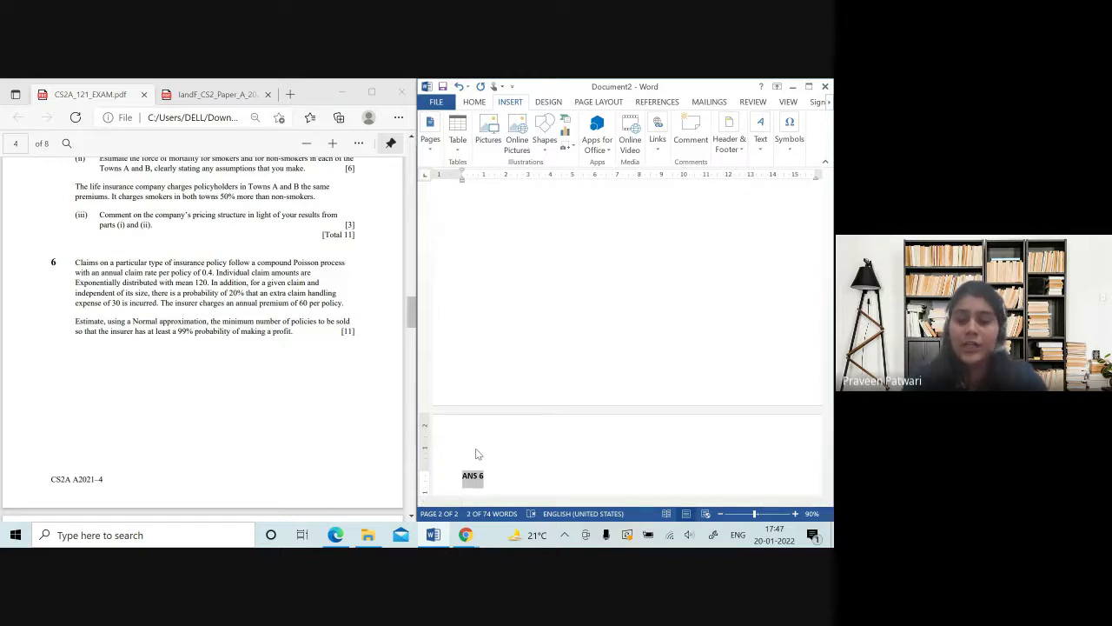
key(ctrl+shift+period)
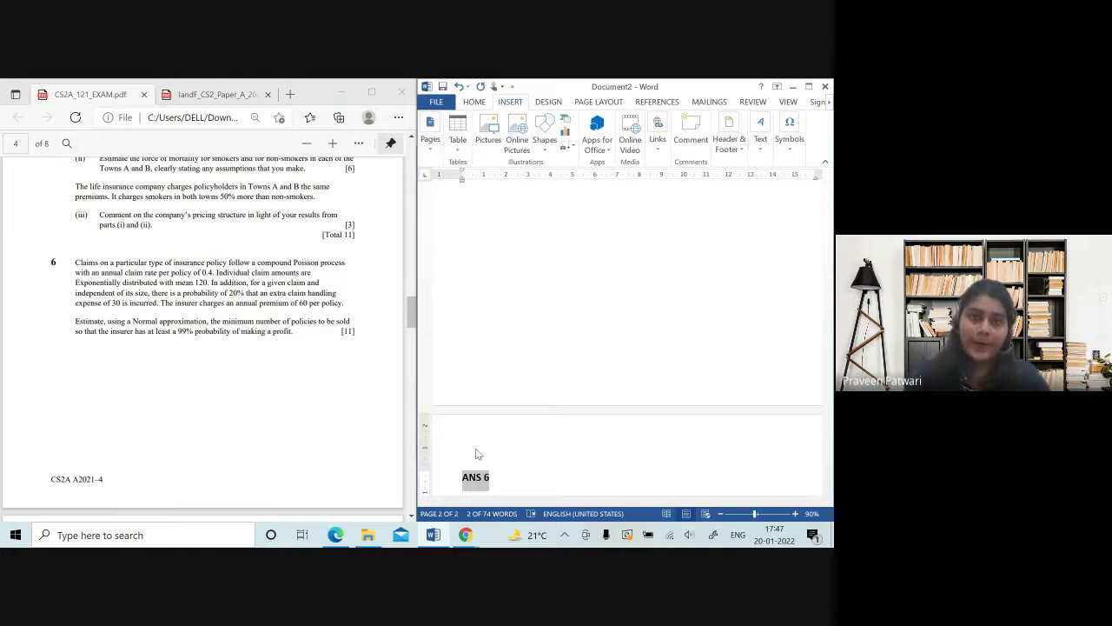
key(End)
key(Return)
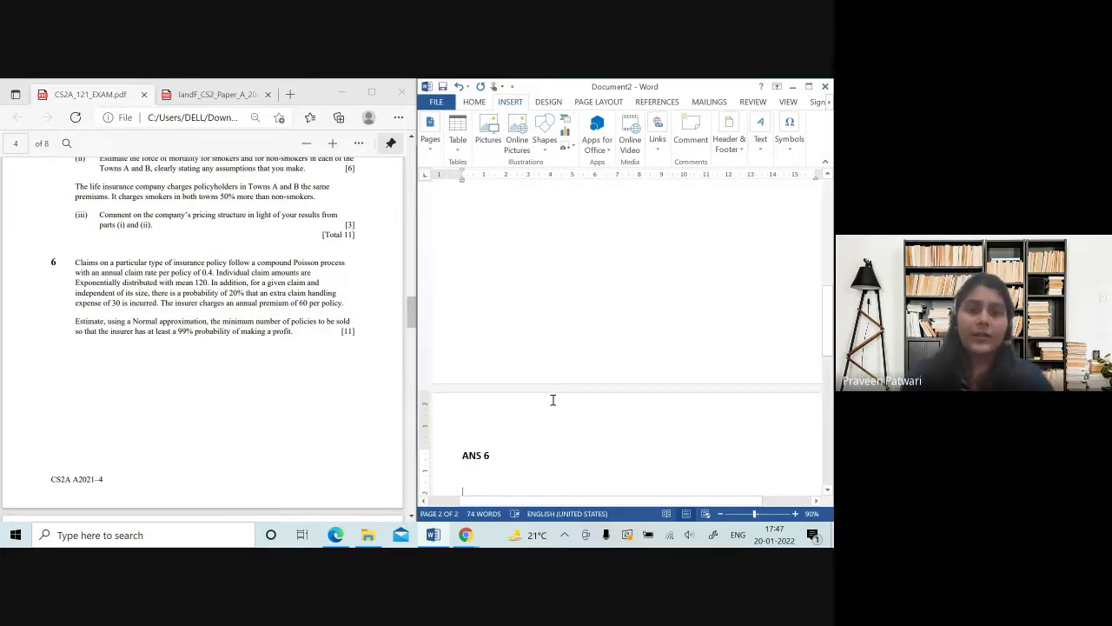
scroll(551, 396, down, 3)
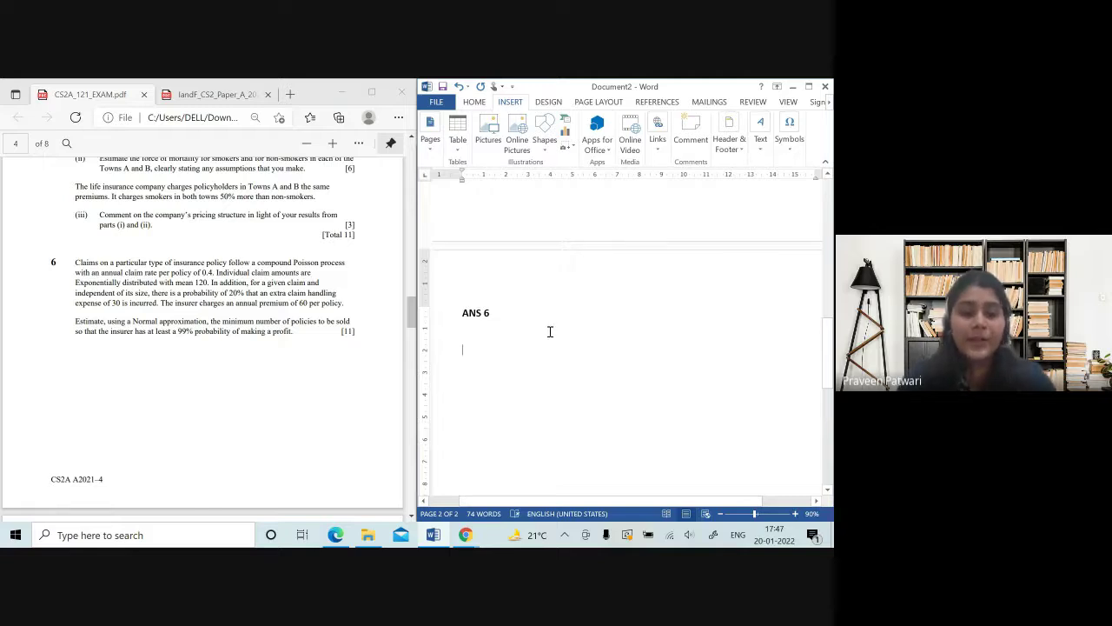
text(s)
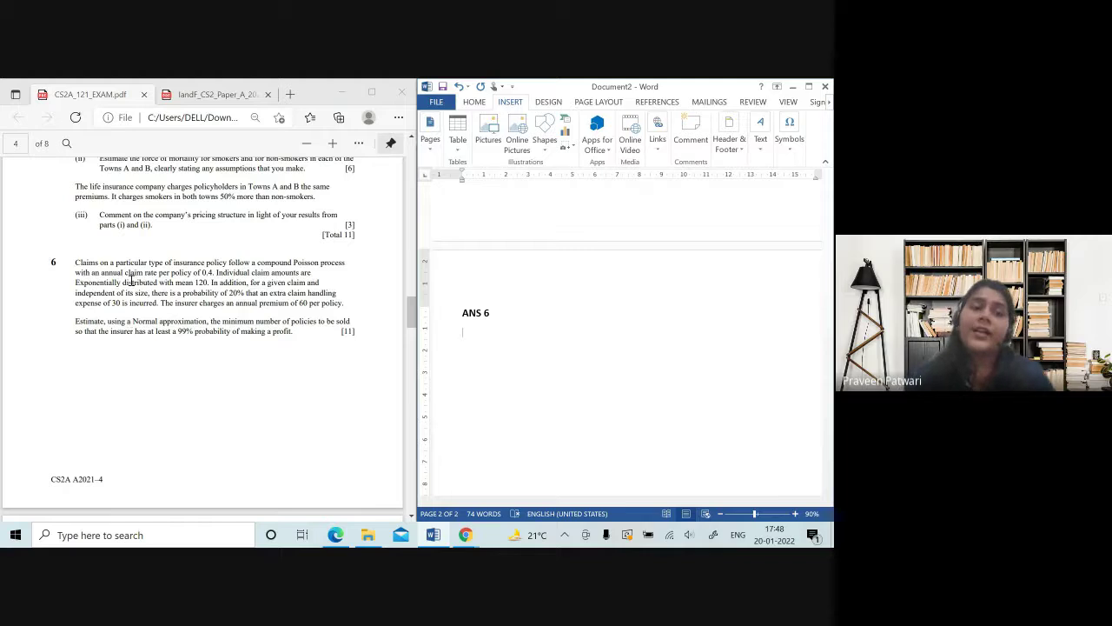
Highlight question 6's 0.4 claim rate, handling expenses, Normal approximation and 99% profit condition.
drag(186, 271, 217, 272)
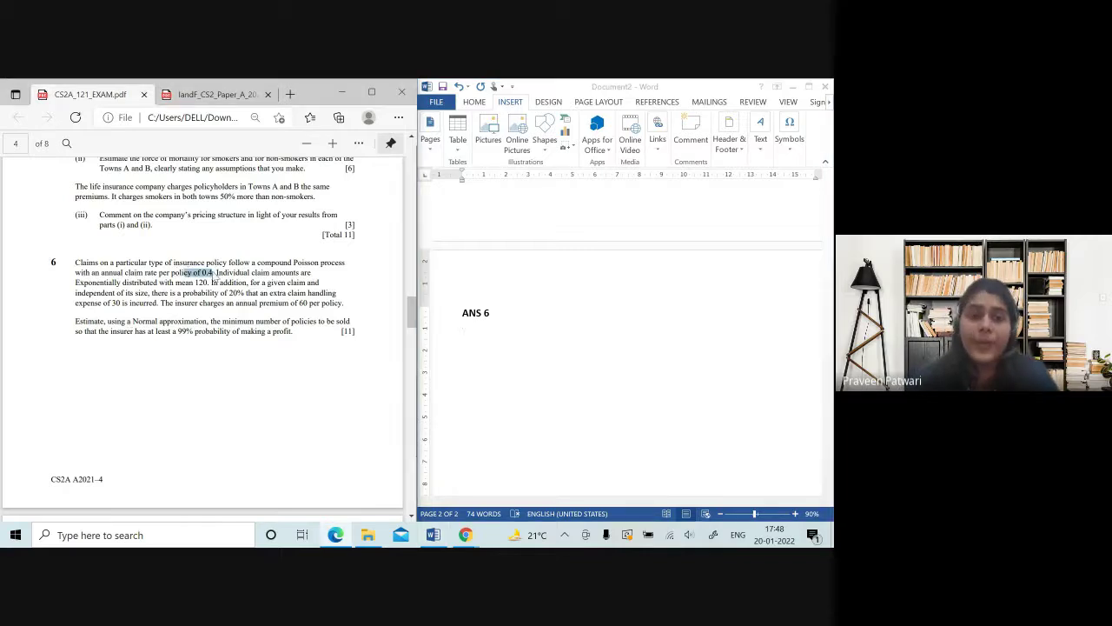
right_click(218, 276)
click(305, 284)
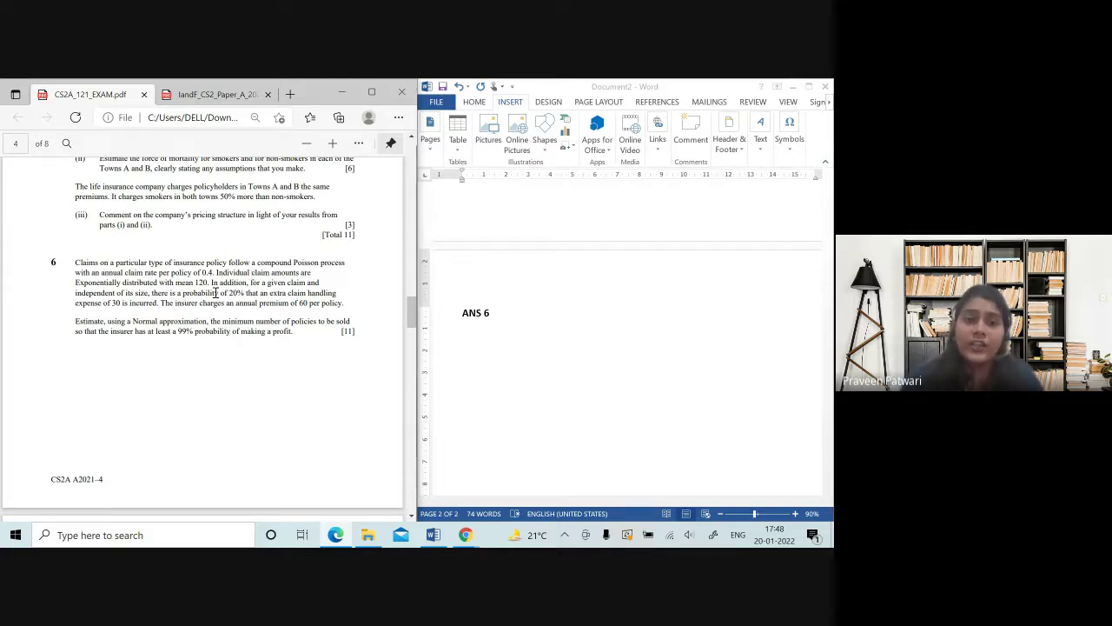
drag(239, 297, 342, 304)
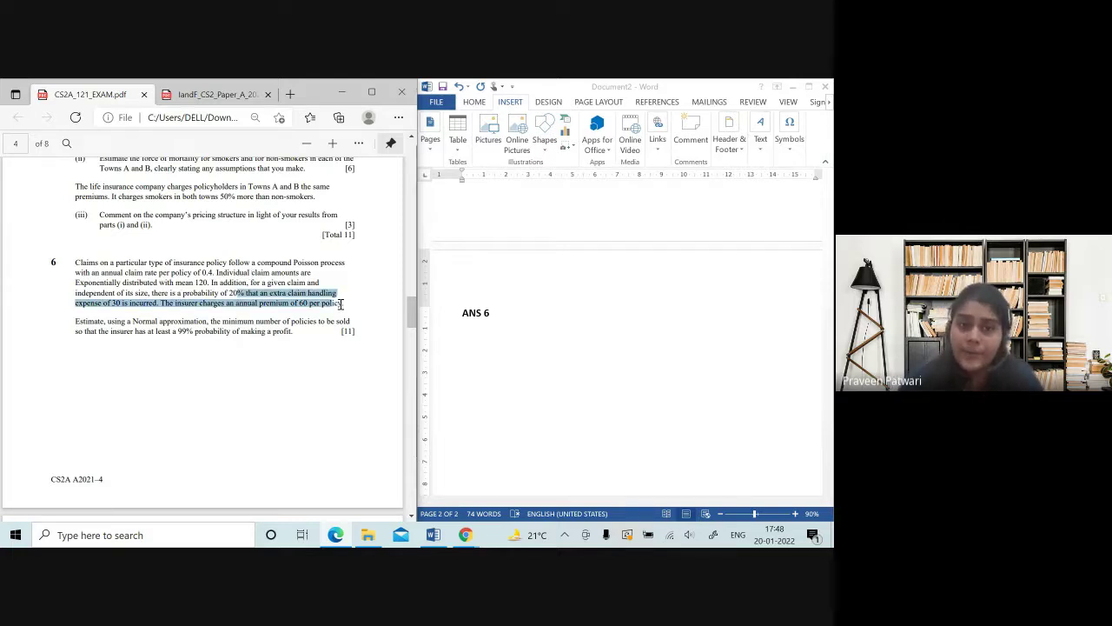
click(336, 351)
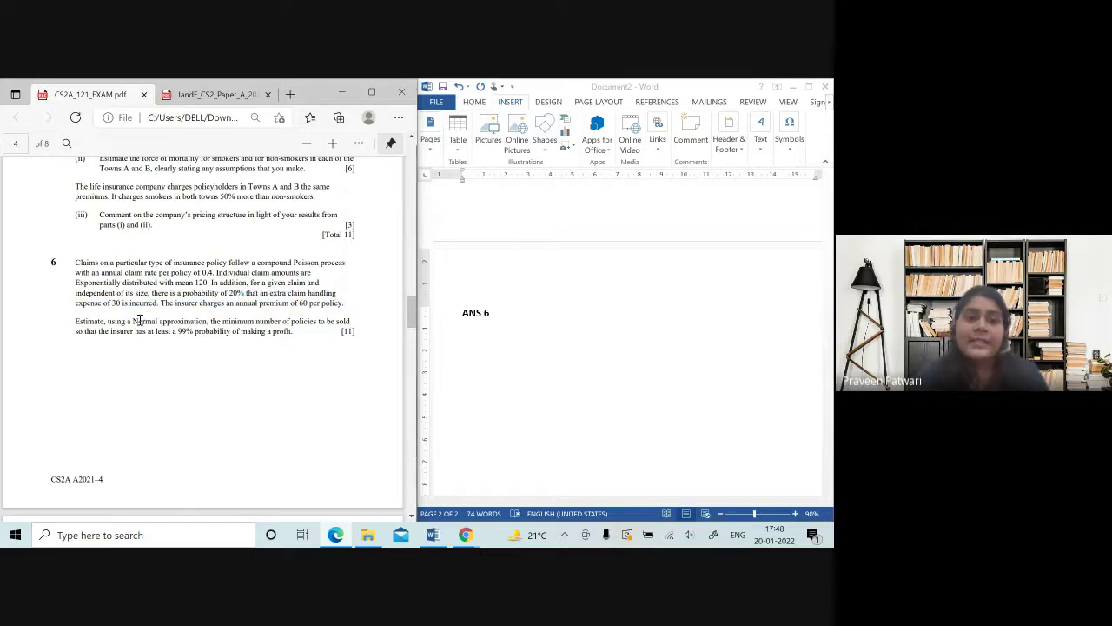
drag(139, 321, 218, 314)
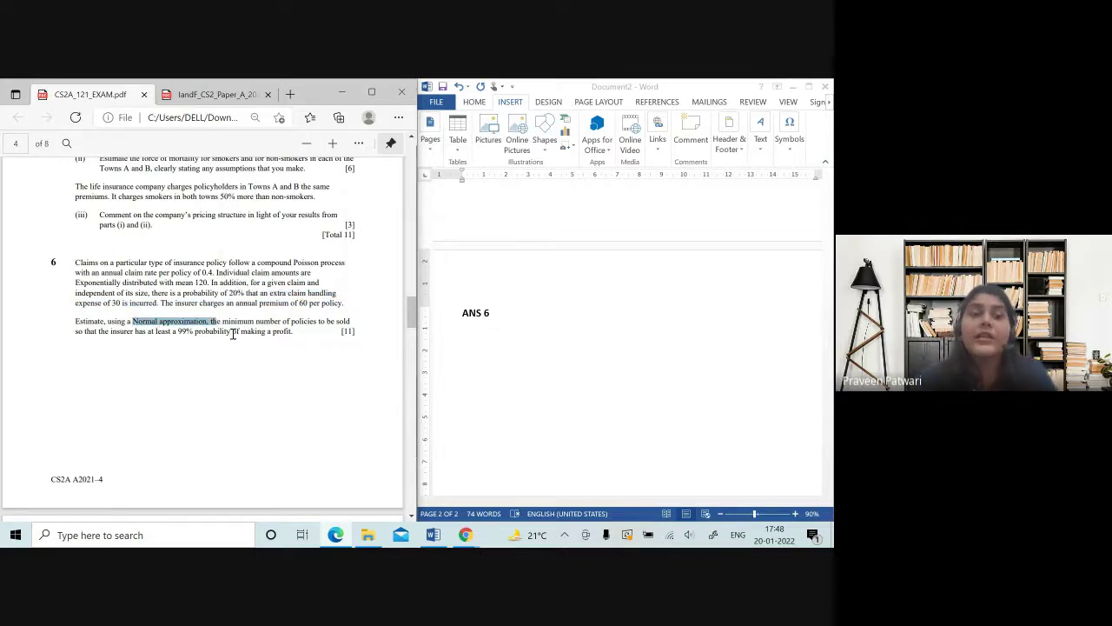
click(231, 331)
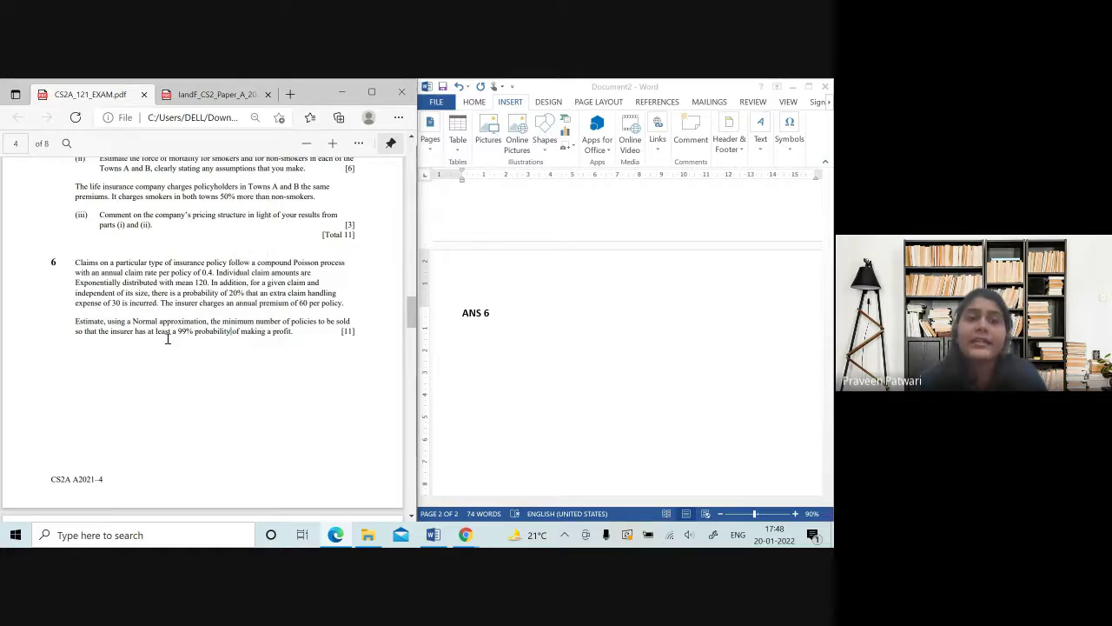
drag(170, 331, 294, 333)
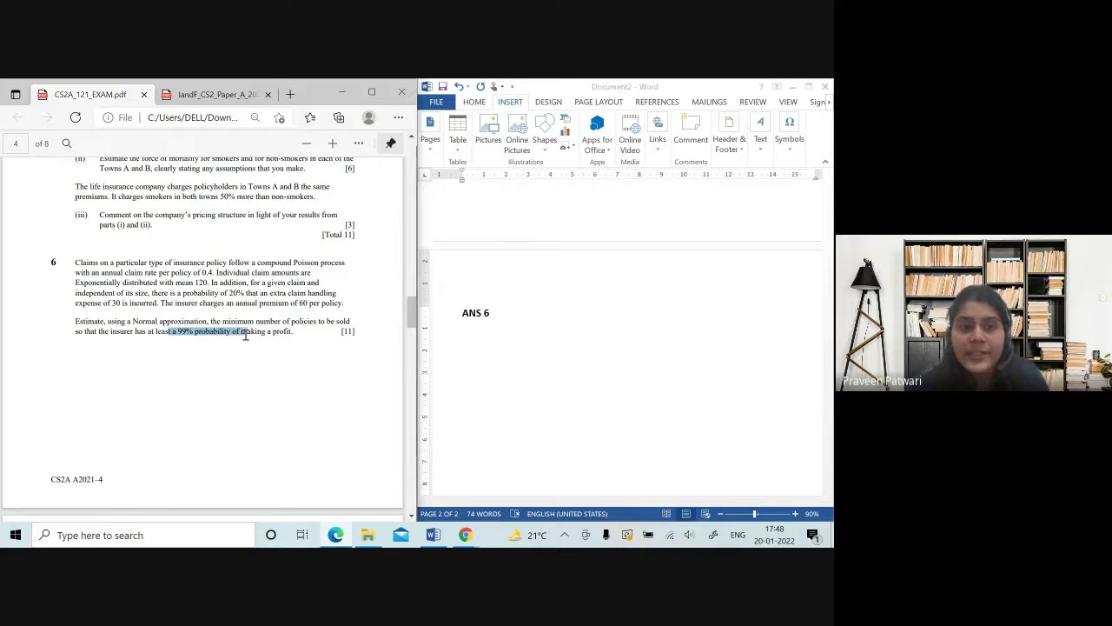
click(293, 355)
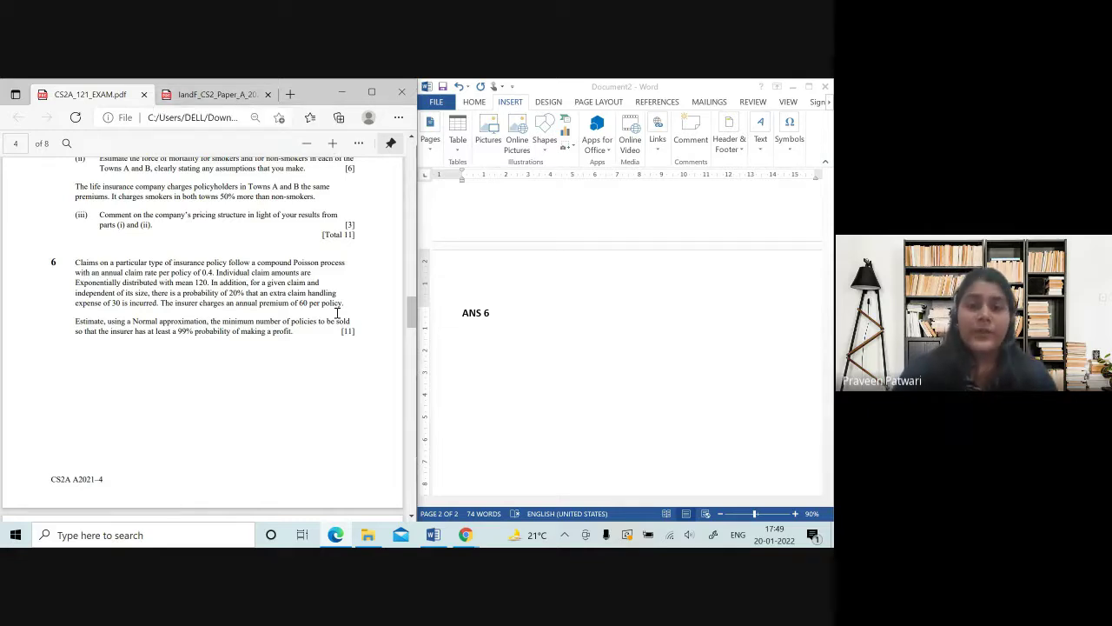
Glance at the examiners' report PDF, then bring the Google Meet call window forward.
click(222, 95)
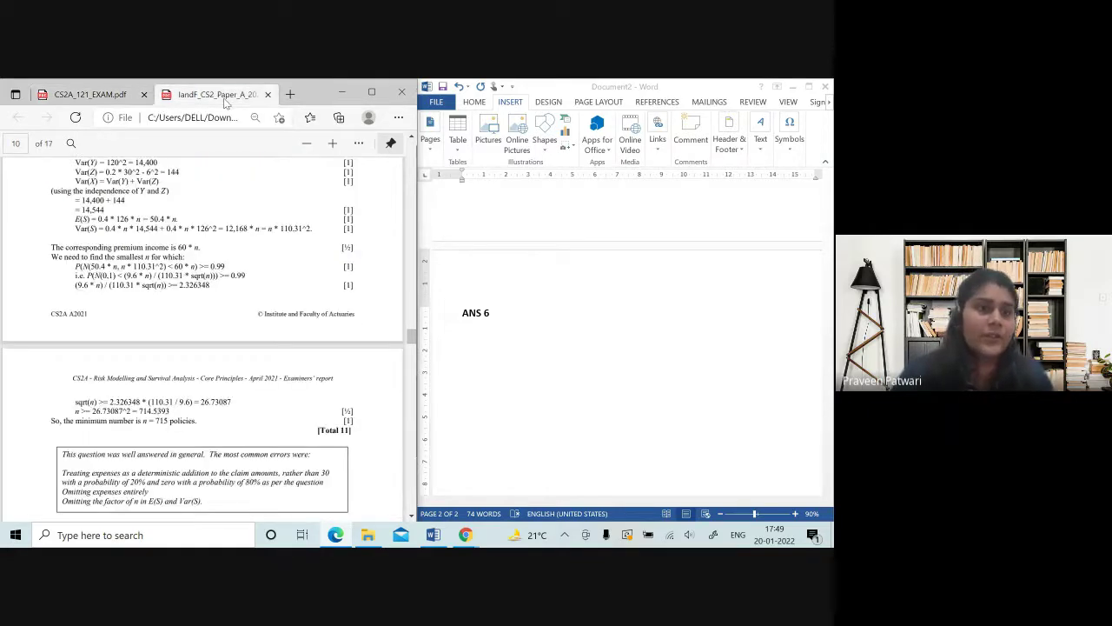
scroll(205, 273, up, 1)
scroll(205, 273, up, 1)
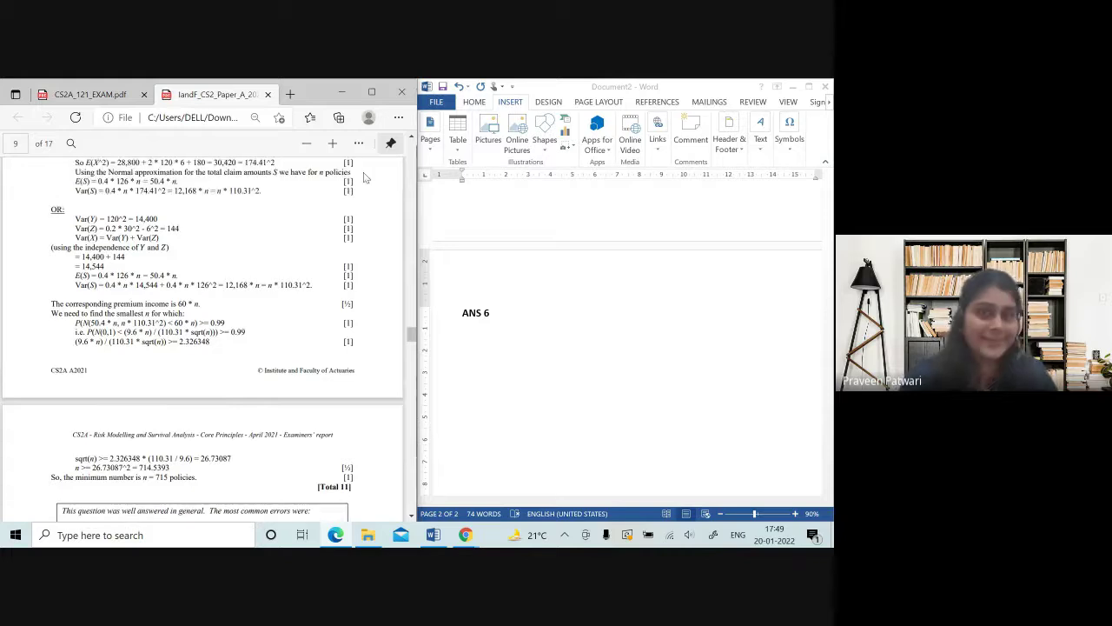
mouse_move(466, 535)
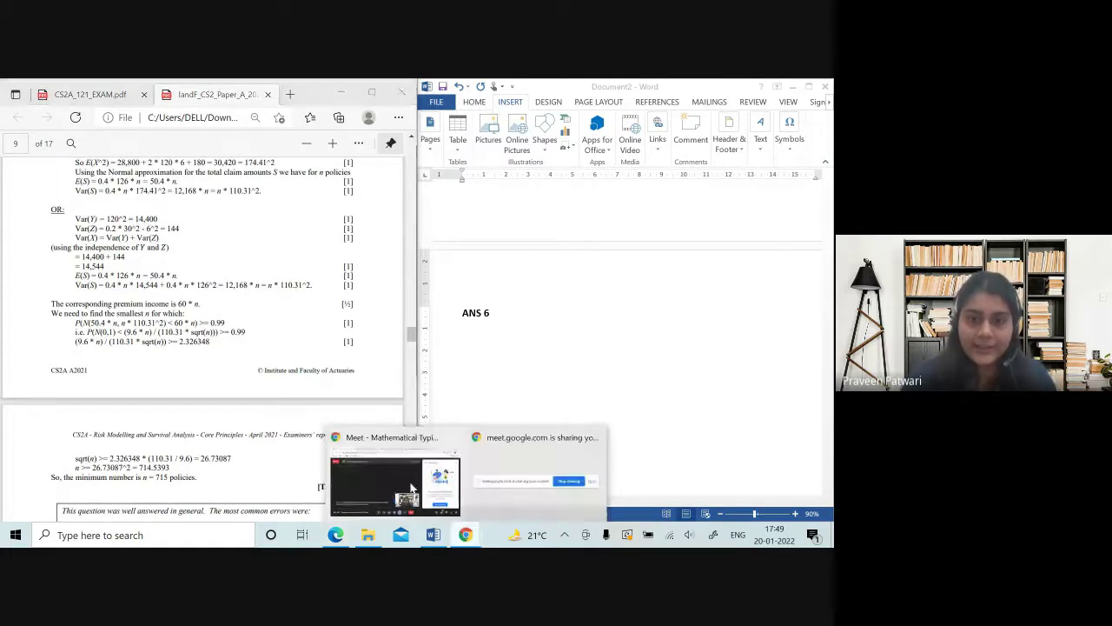
click(391, 478)
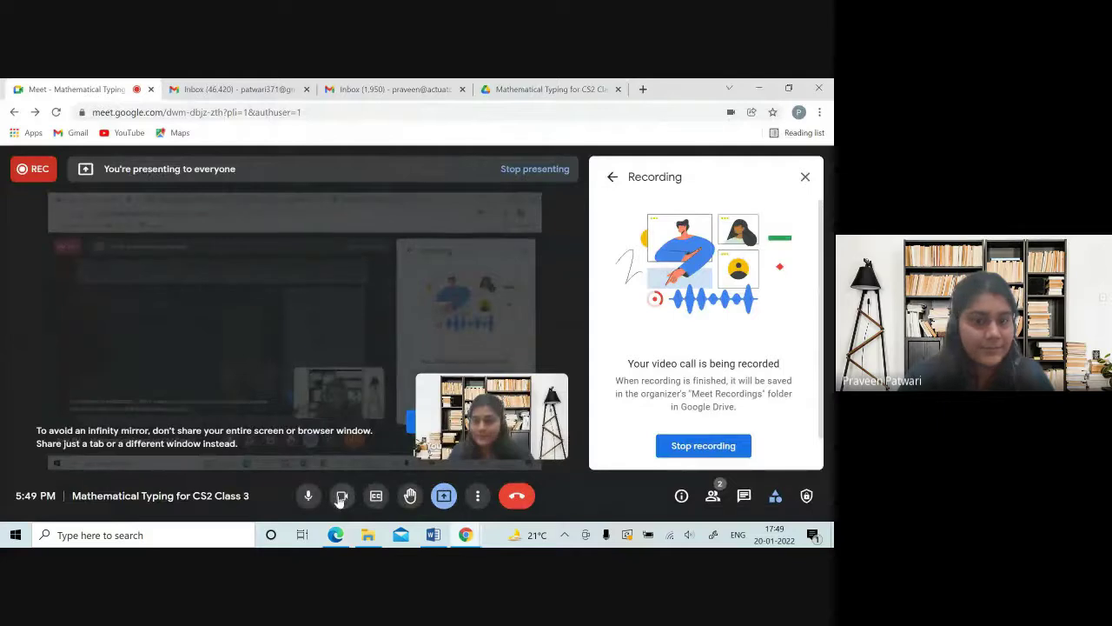
Mute the microphone, turn off the camera and dismiss the mic-off reminder.
click(307, 496)
click(341, 496)
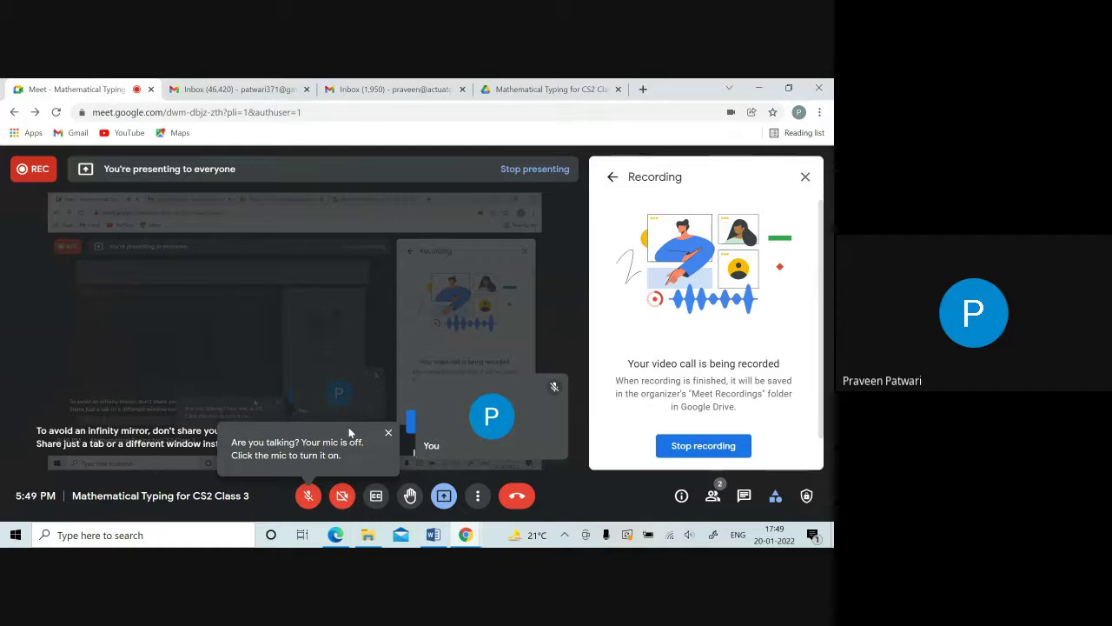
click(388, 433)
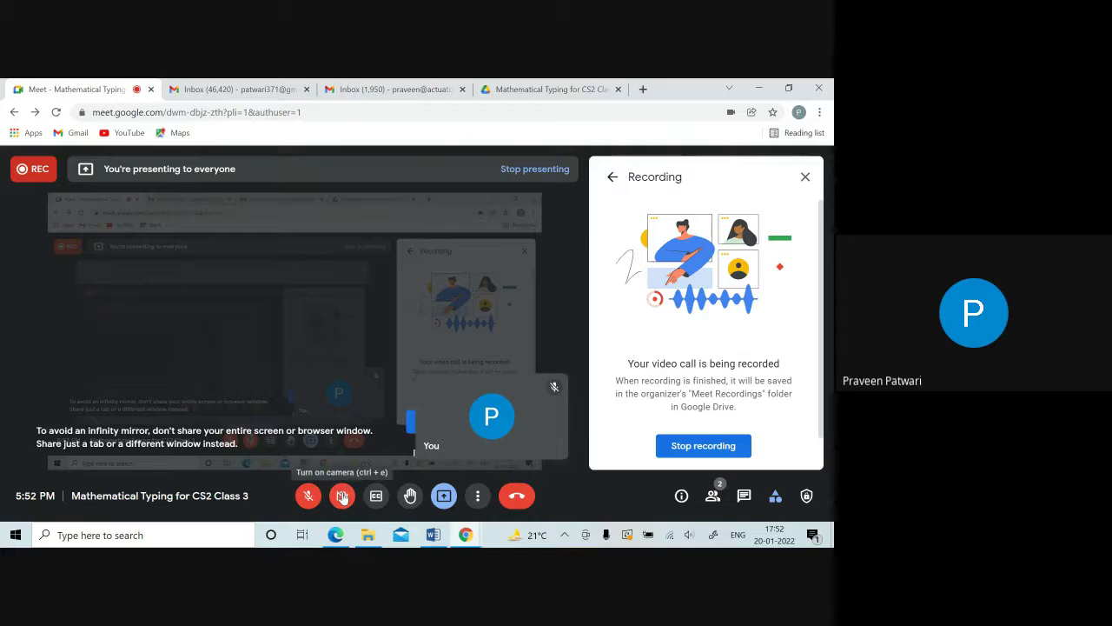
Turn the camera and microphone back on and close the recording information panel.
click(343, 497)
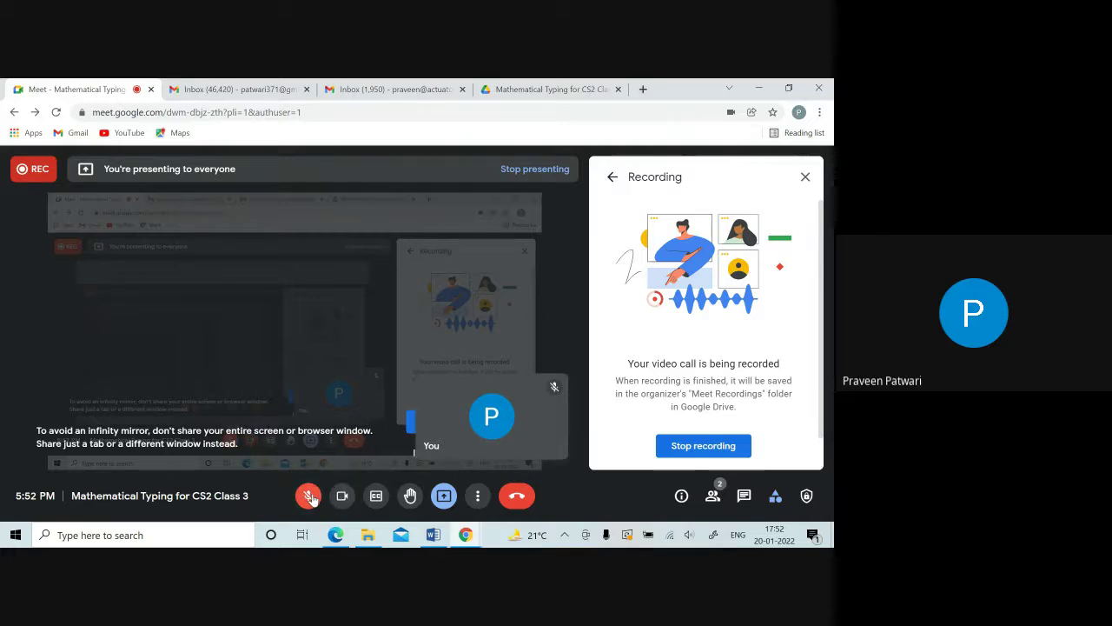
click(309, 496)
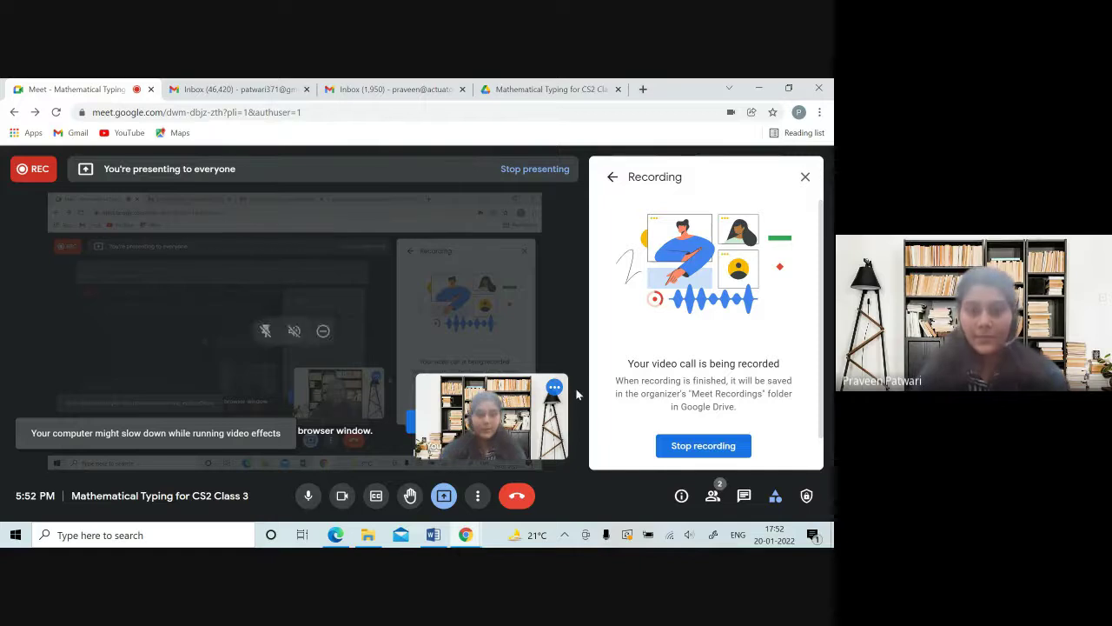
click(805, 176)
Place the examiners' report PDF beside Word and set the caret on a line under ANS 6.
click(434, 535)
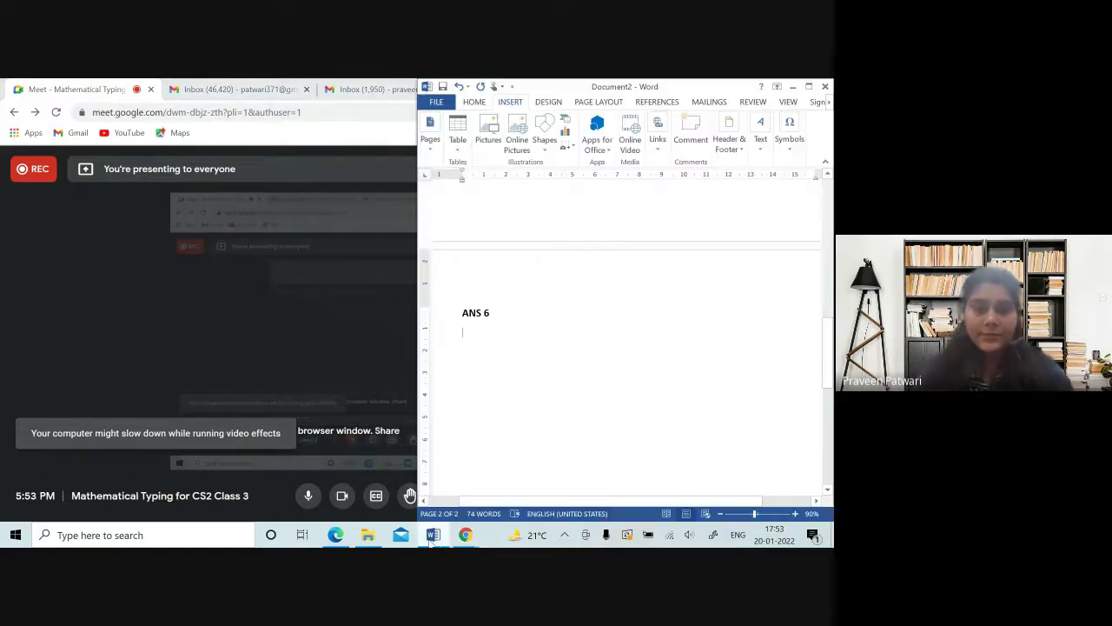
click(336, 534)
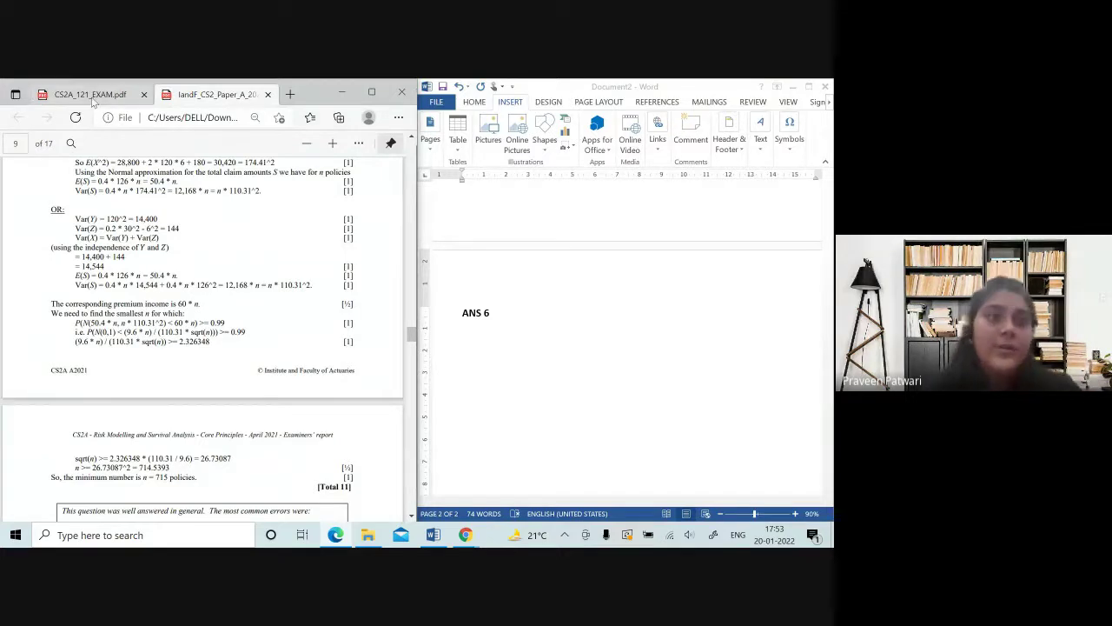
scroll(121, 212, up, 1)
scroll(122, 212, up, 2)
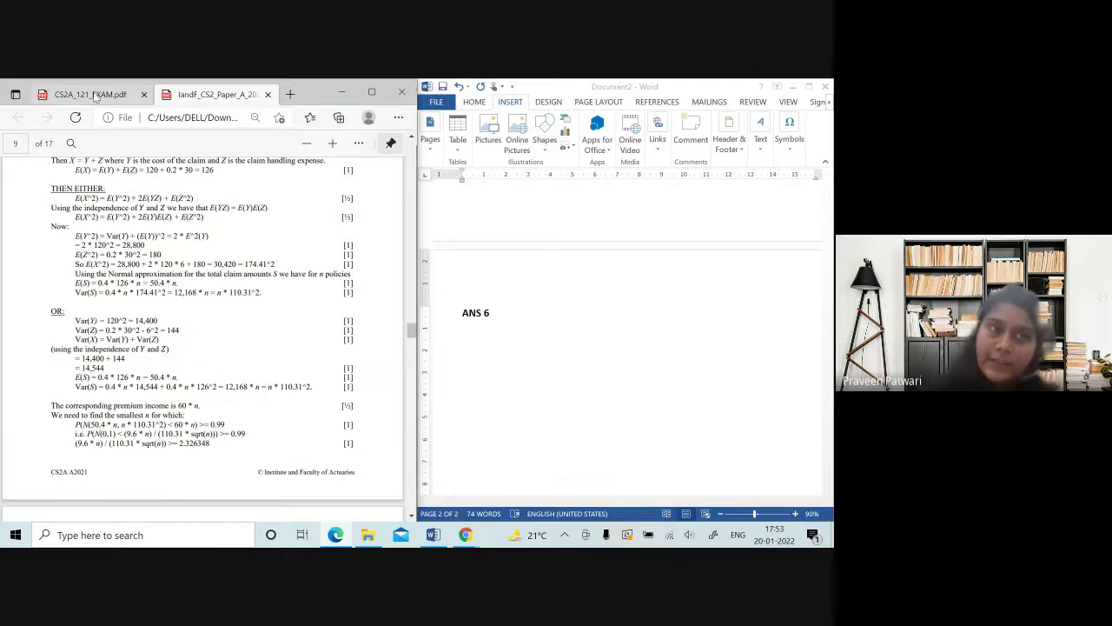
click(526, 323)
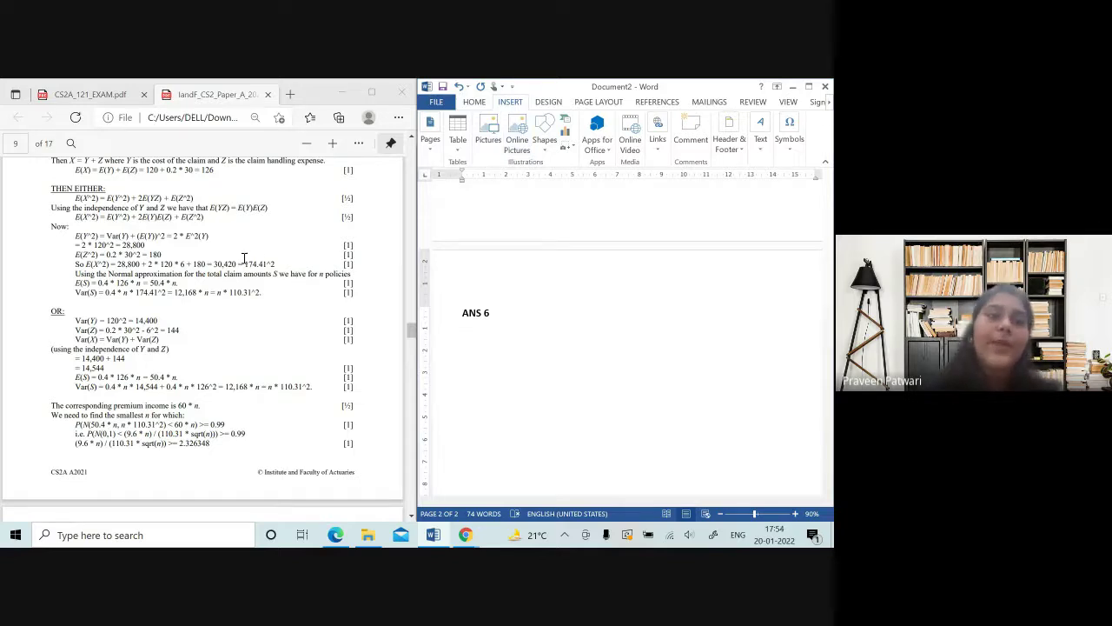
Walk through Q6's solution, highlighting the X, Y, Z definitions and the E(S) line for n policies.
scroll(245, 258, up, 1)
scroll(245, 258, up, 3)
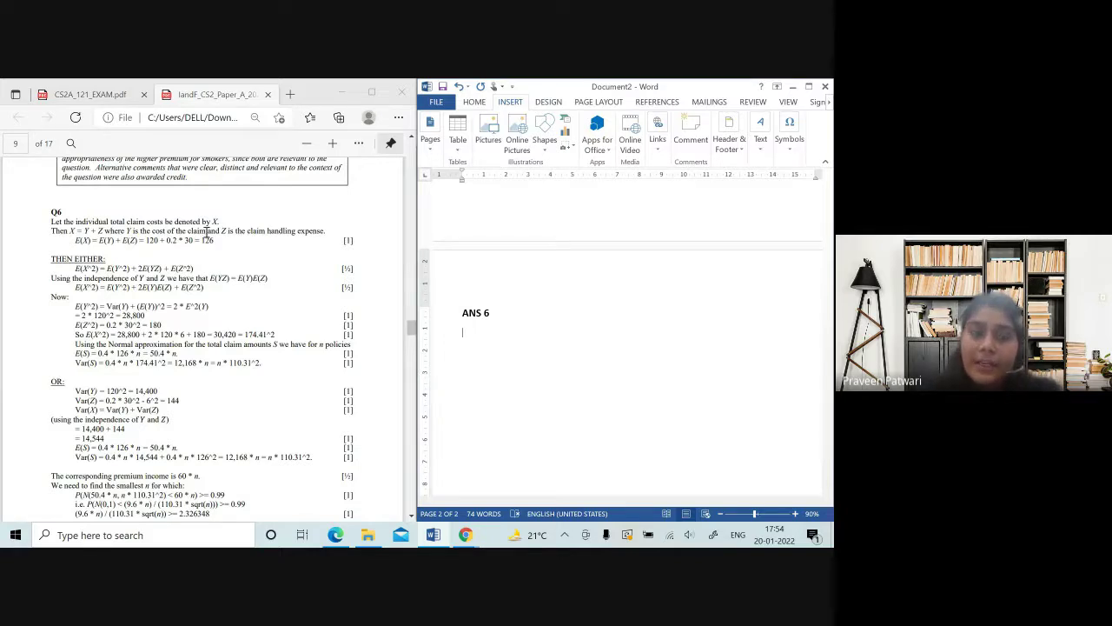
drag(200, 231, 326, 230)
click(103, 237)
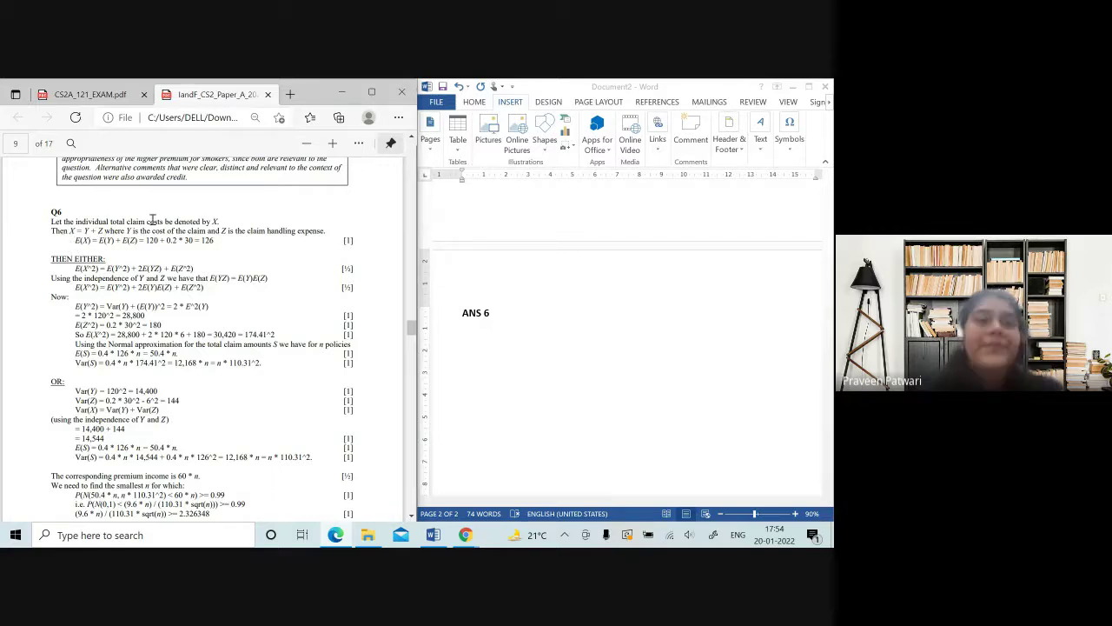
drag(145, 240, 197, 221)
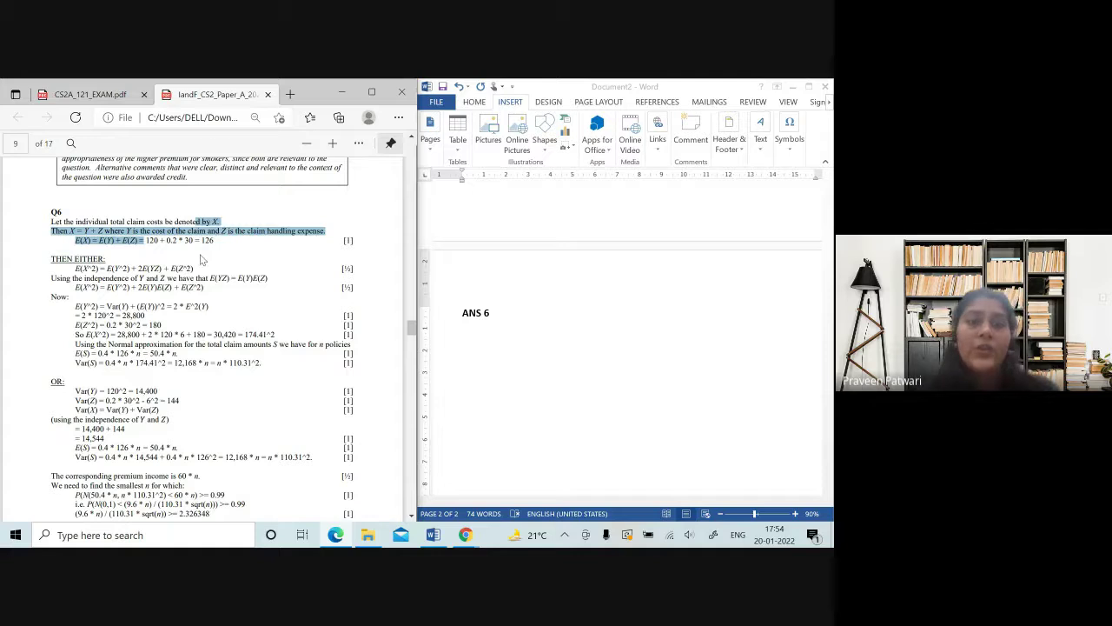
click(147, 238)
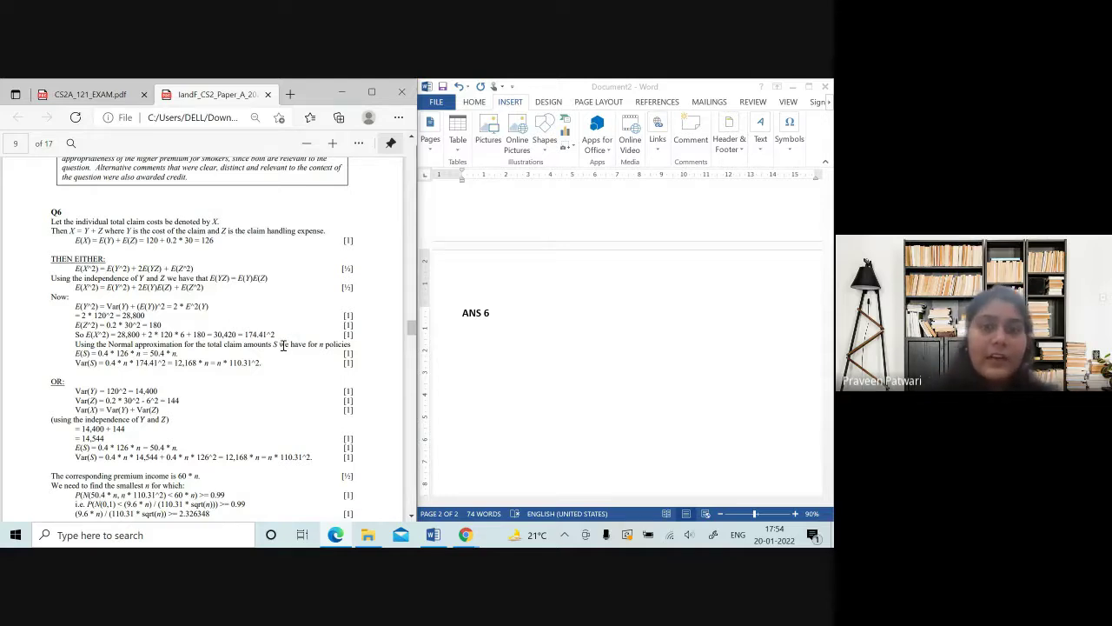
drag(279, 345, 363, 358)
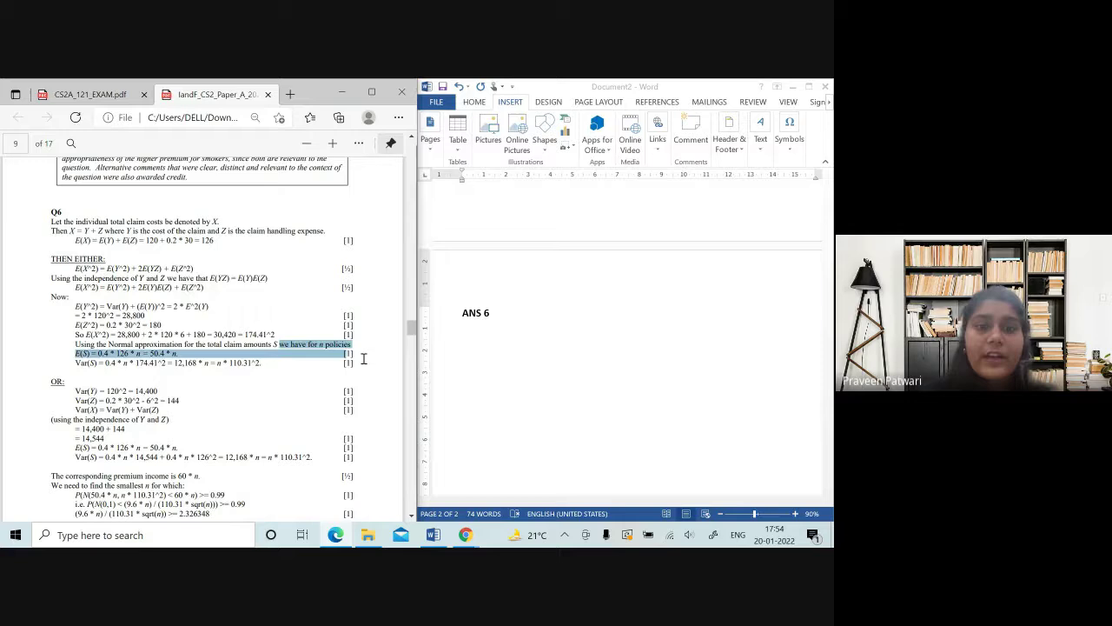
click(289, 383)
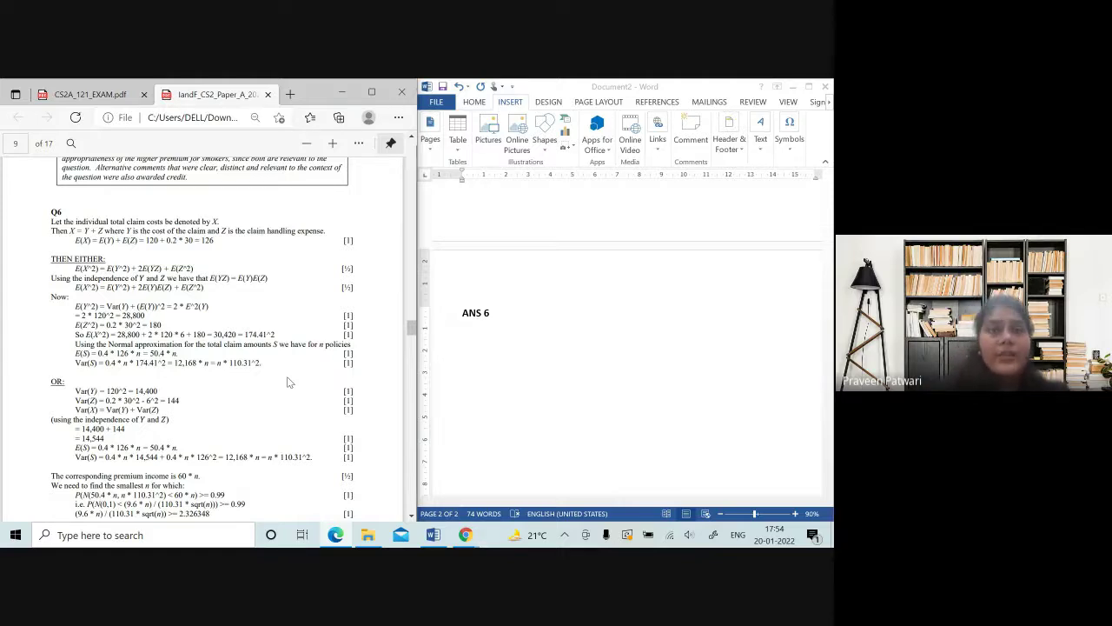
drag(317, 345, 349, 346)
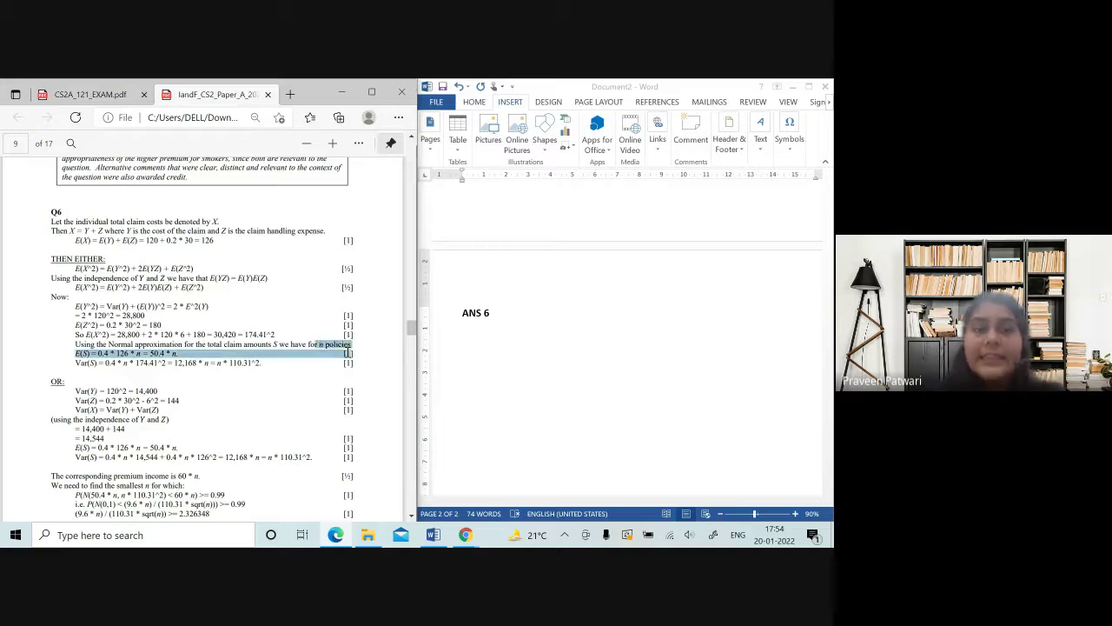
drag(242, 346, 209, 346)
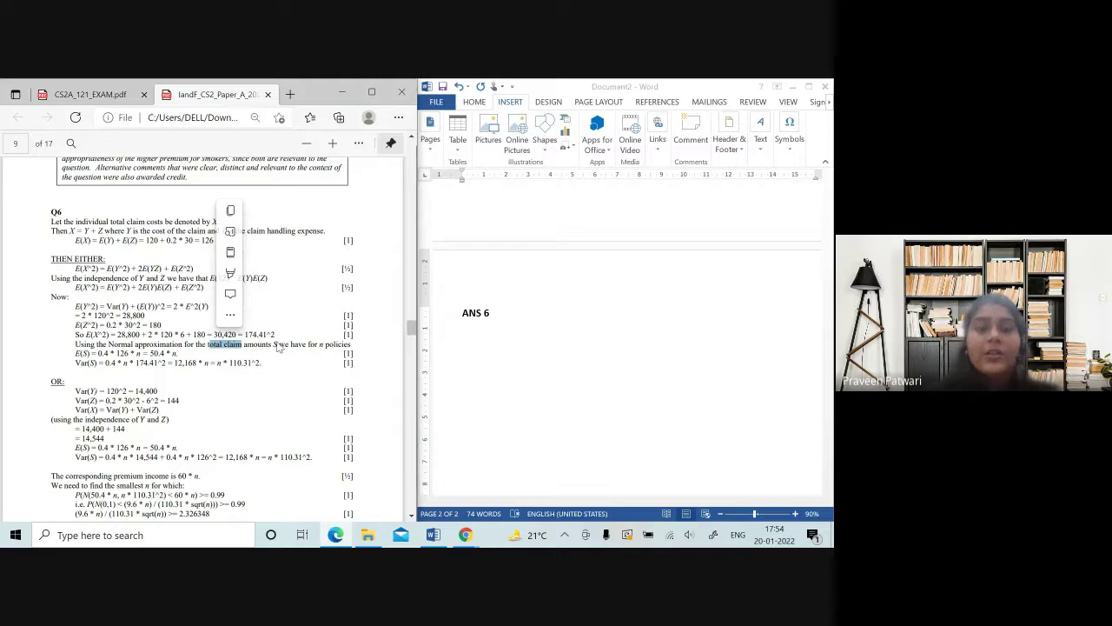
click(283, 347)
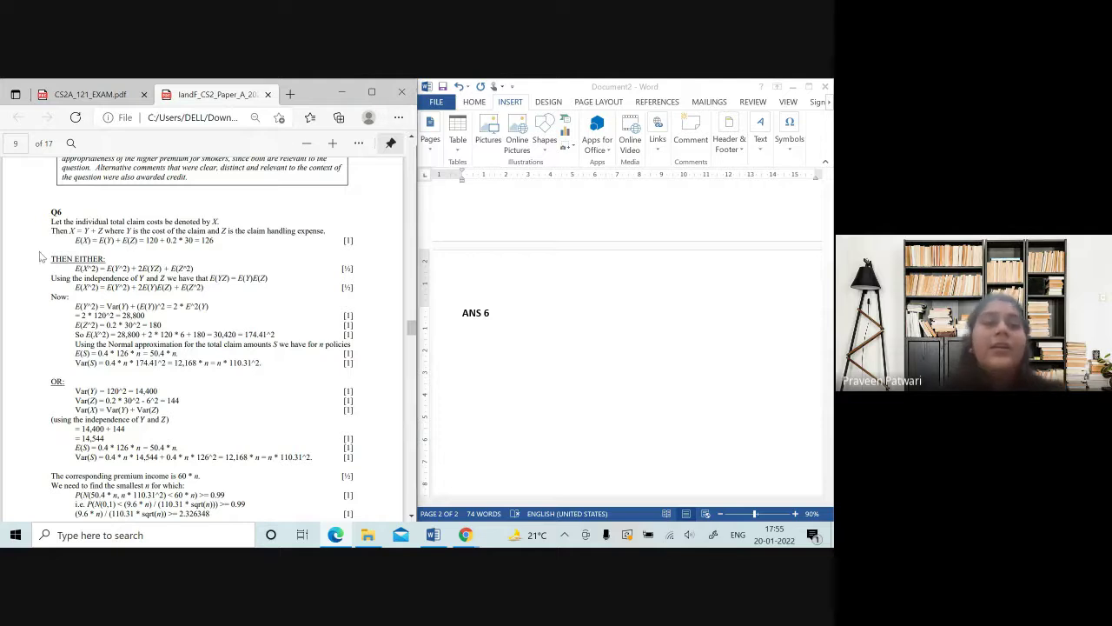
Walk through the E(X) = E(Y) + E(Z) = 120 + 0.2 * 30 = 126 working in the PDF.
drag(139, 241, 211, 240)
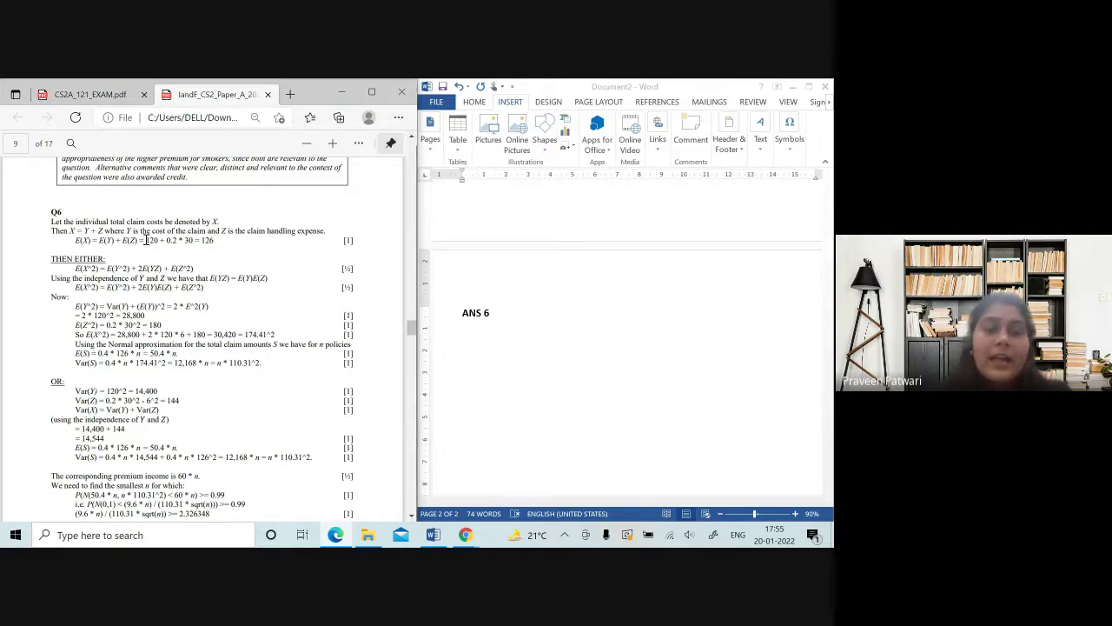
click(124, 284)
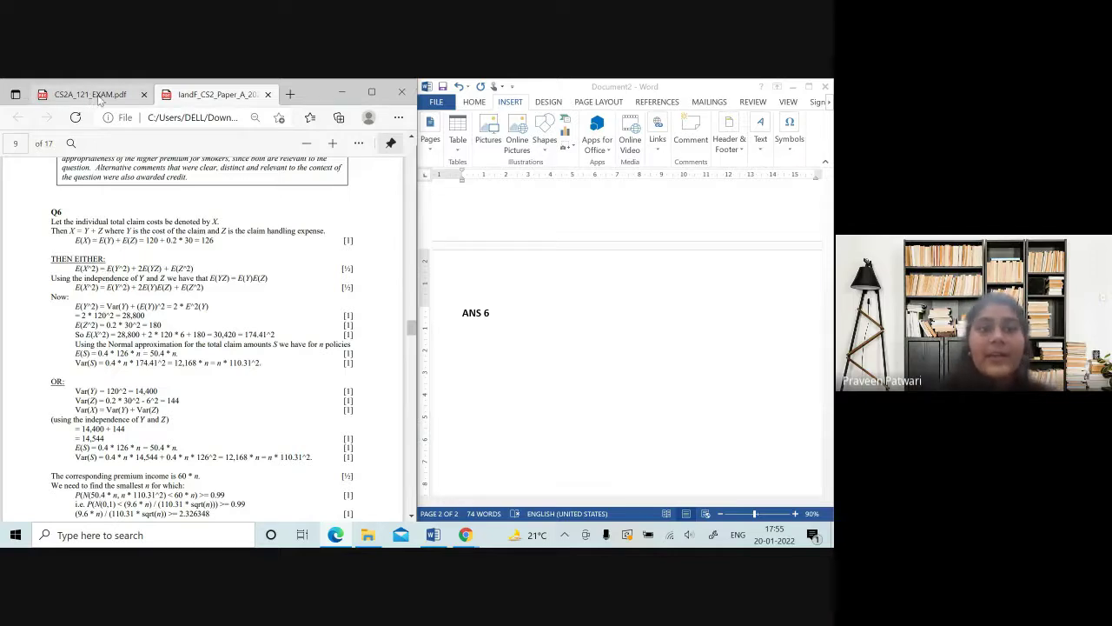
drag(98, 240, 198, 241)
right_click(142, 244)
click(142, 244)
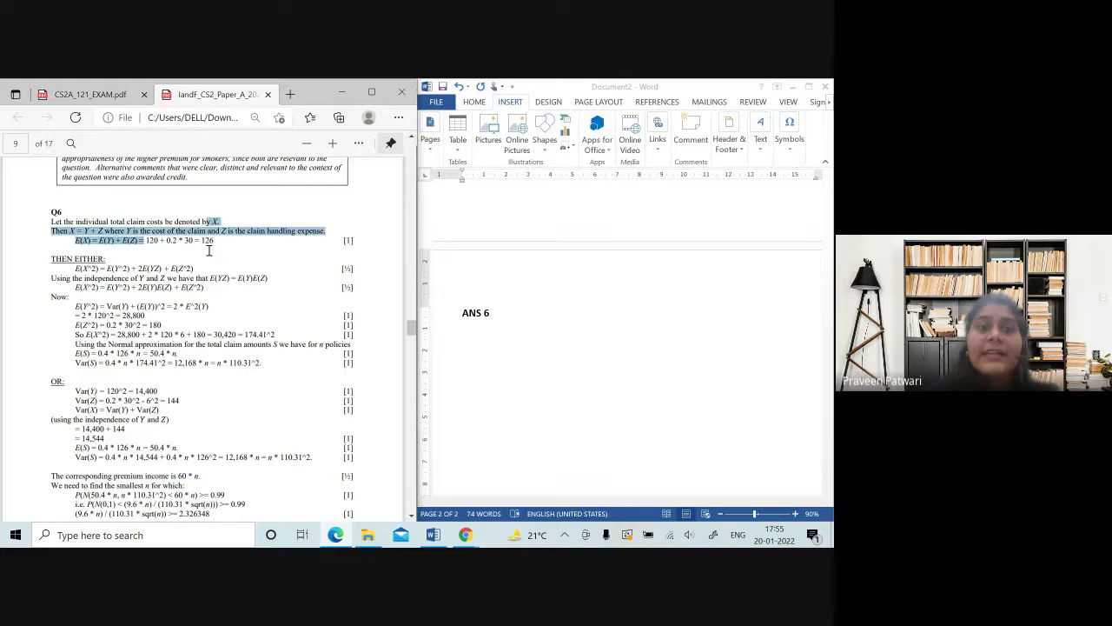
click(163, 292)
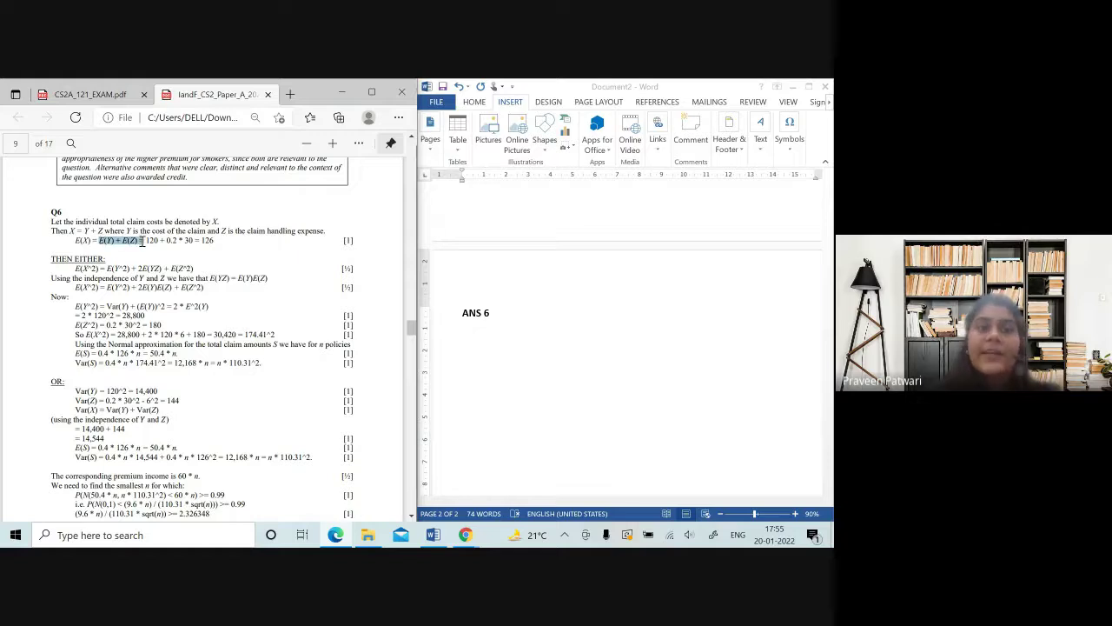
drag(99, 241, 134, 240)
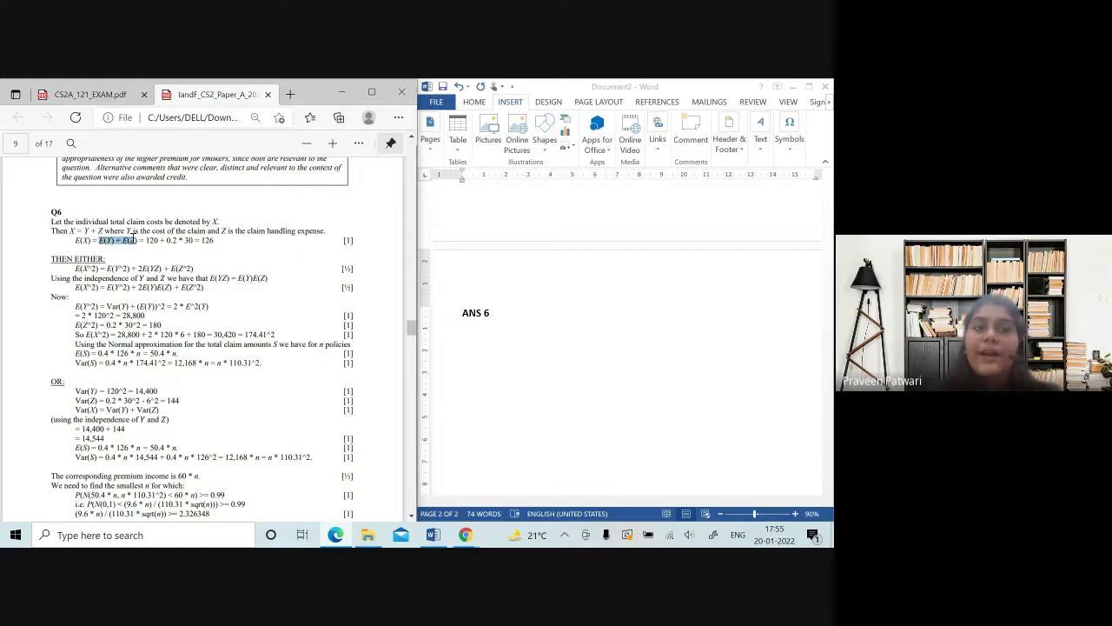
click(110, 292)
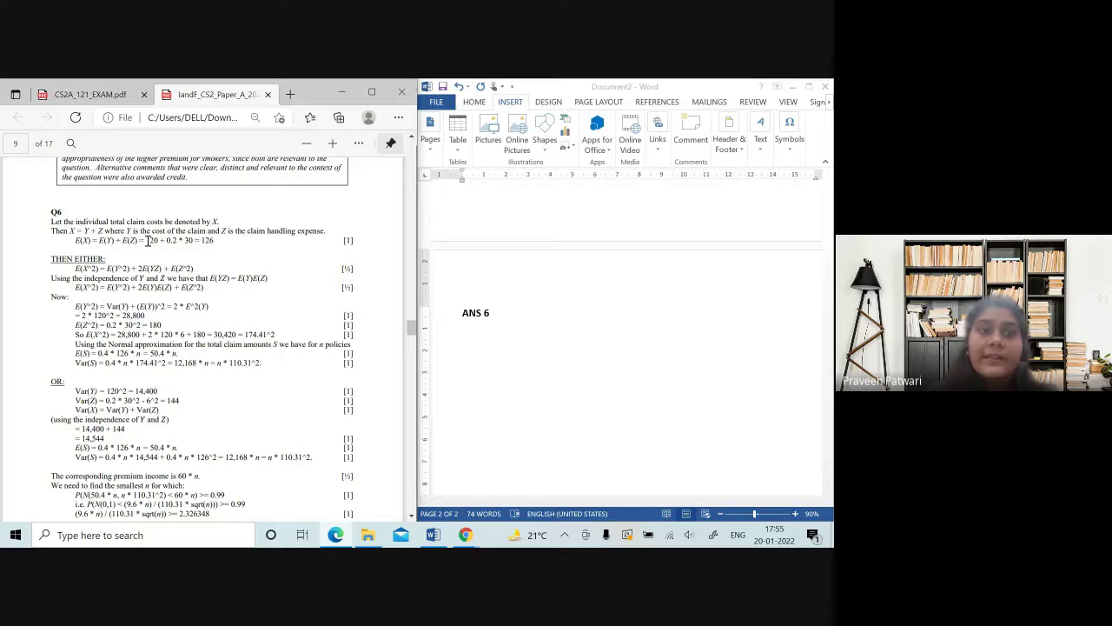
drag(142, 269, 174, 244)
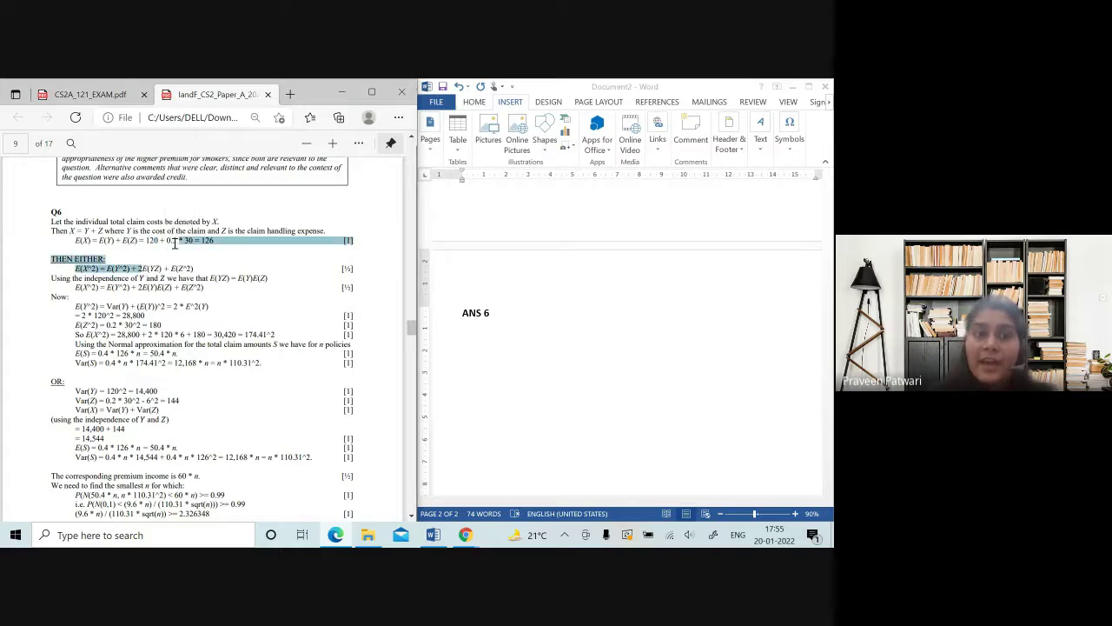
click(159, 278)
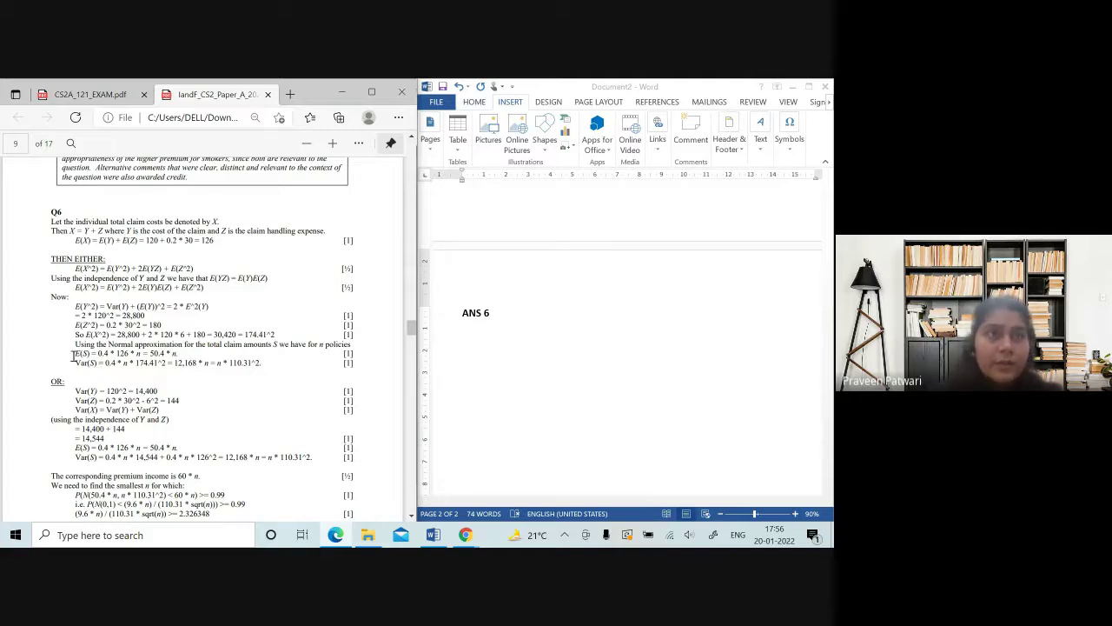
Check the E(S) = 50.4 * n step, then return to the blank line under ANS 6.
drag(76, 351, 127, 356)
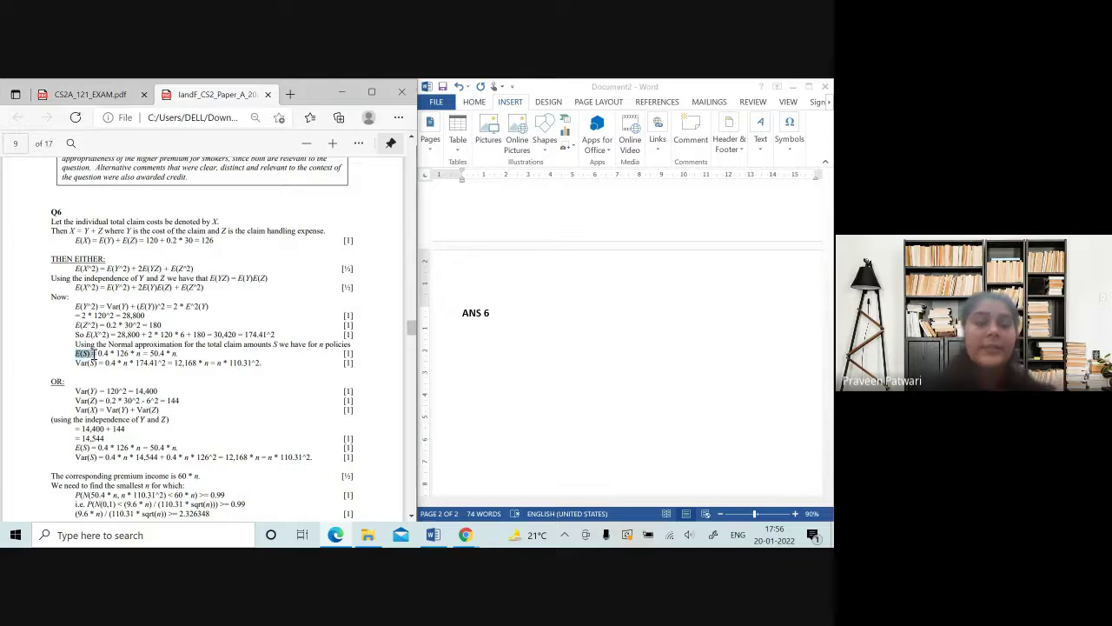
click(107, 353)
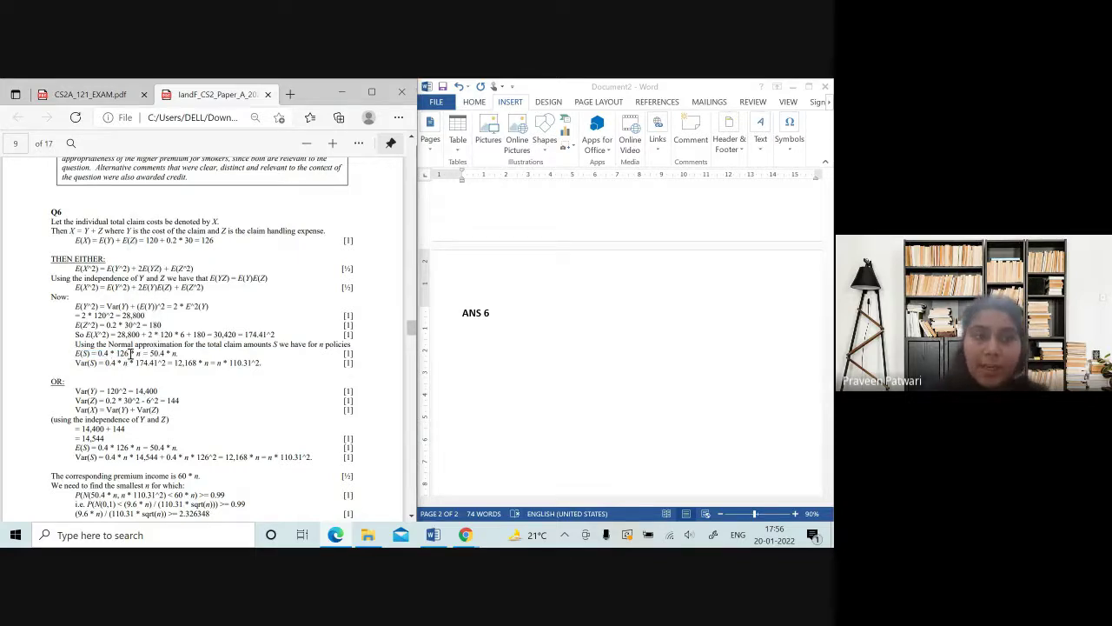
click(539, 383)
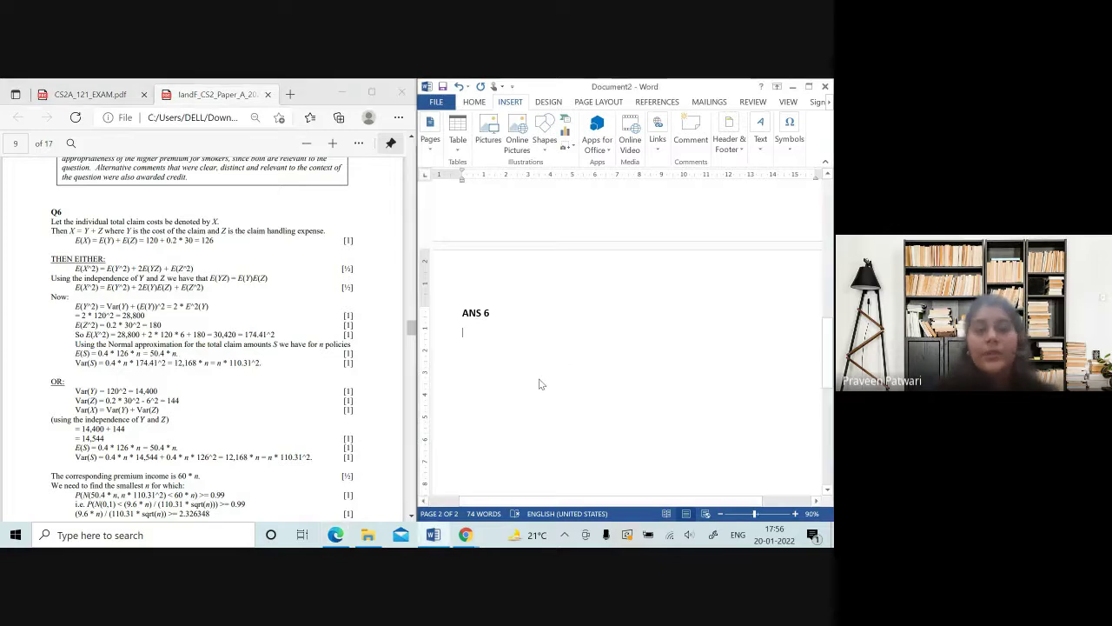
scroll(539, 383, down, 1)
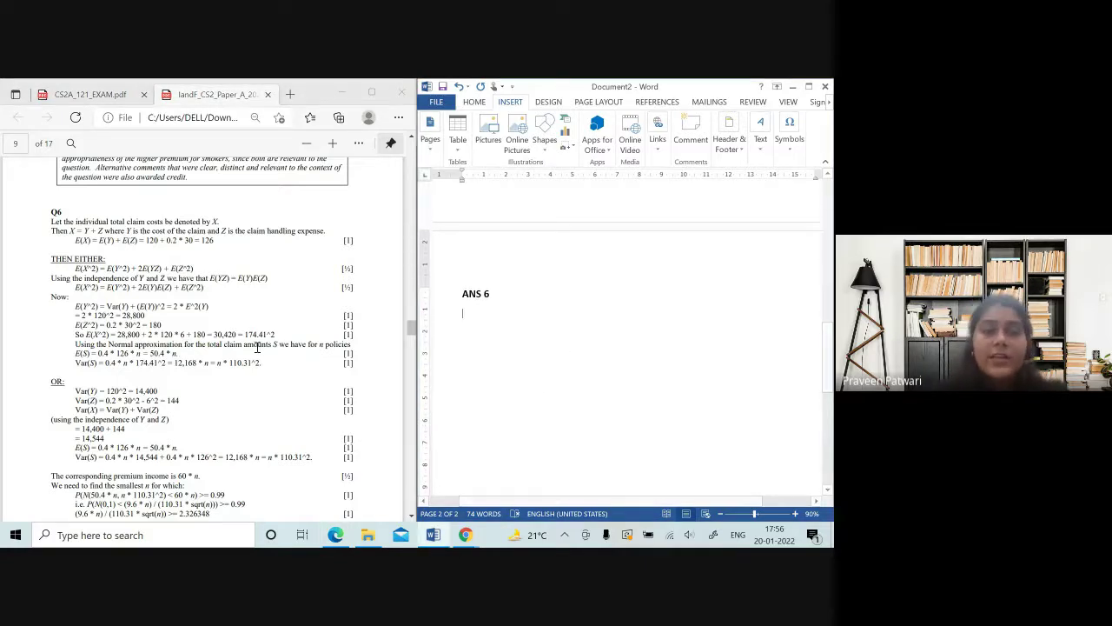
drag(243, 344, 139, 350)
click(158, 233)
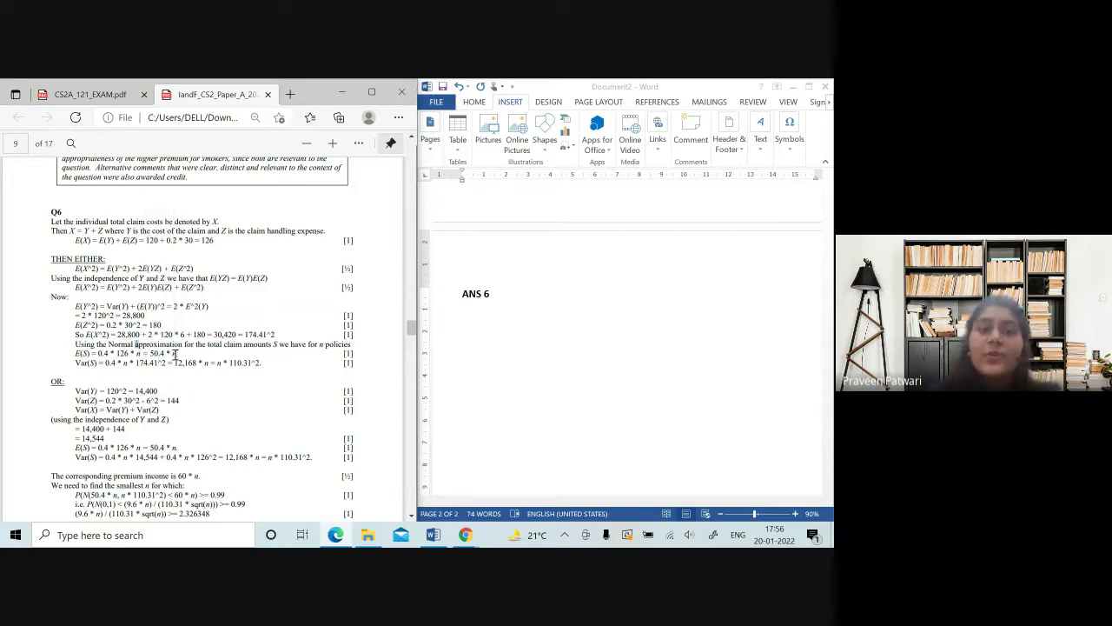
drag(136, 344, 177, 354)
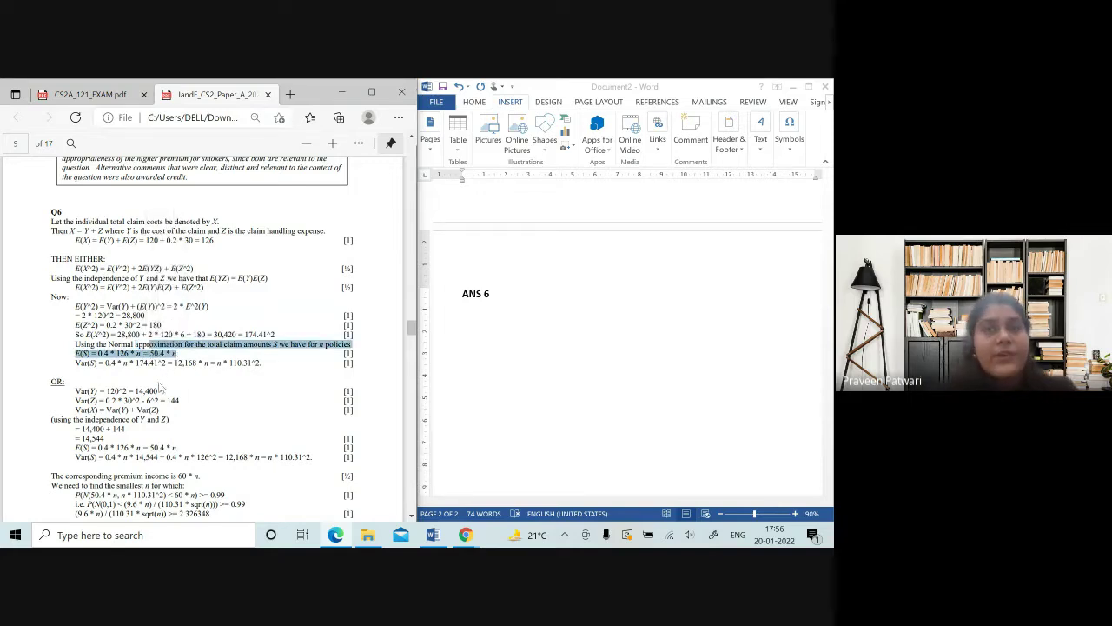
click(160, 389)
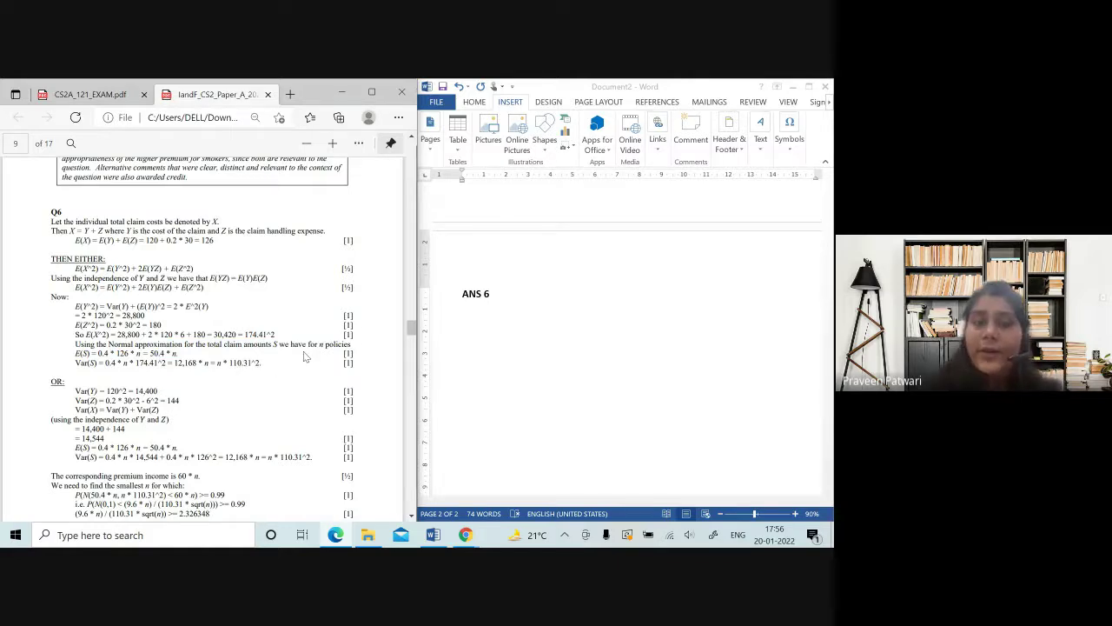
scroll(126, 385, down, 1)
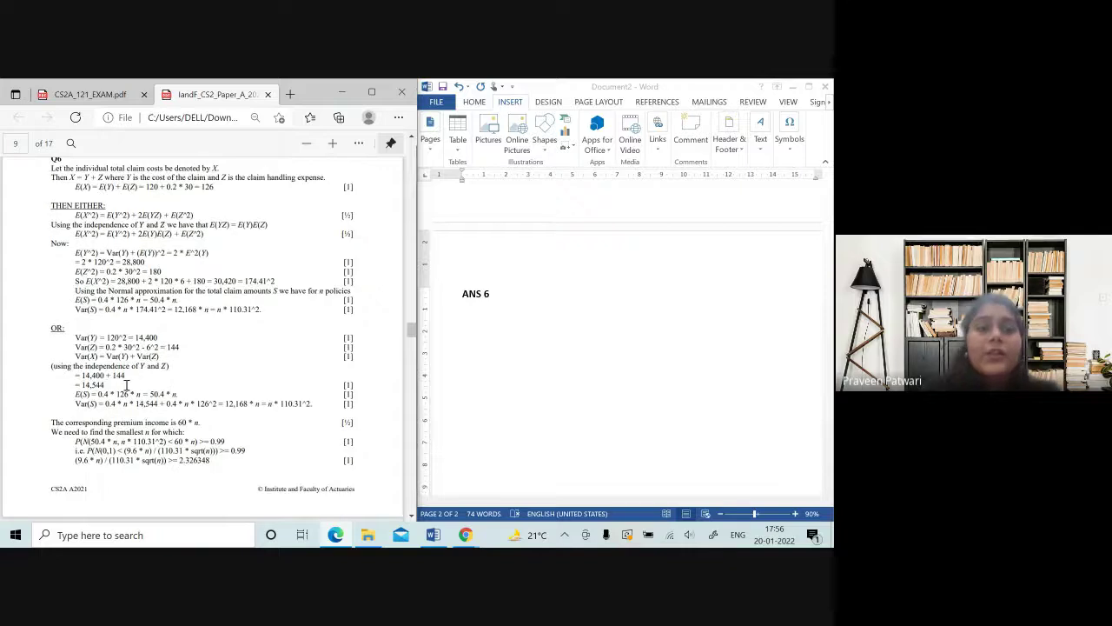
click(521, 375)
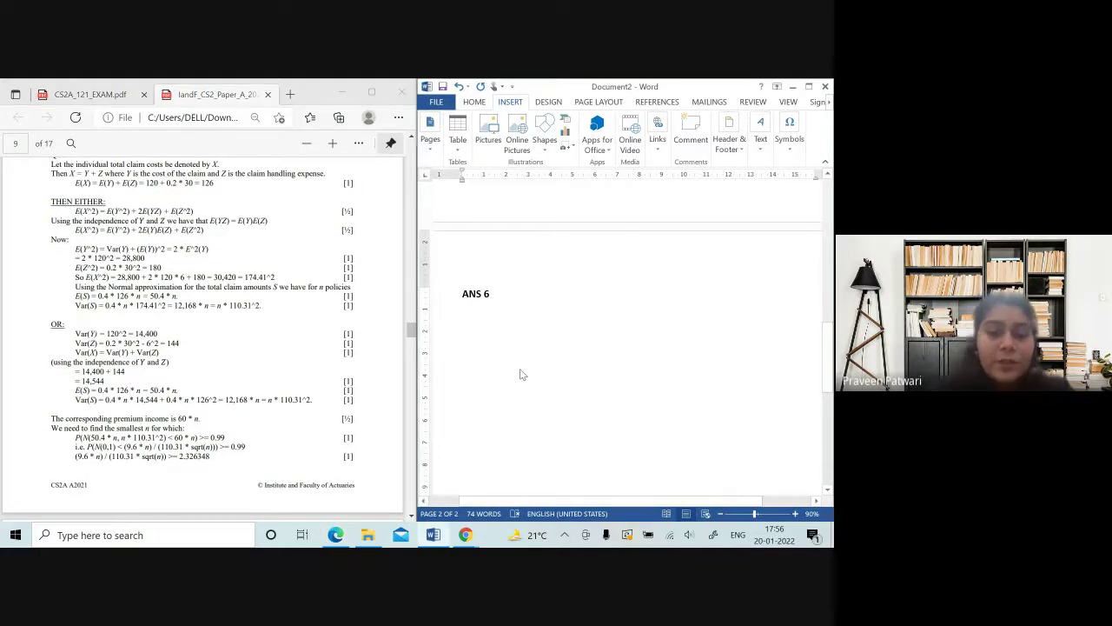
text(50.4)
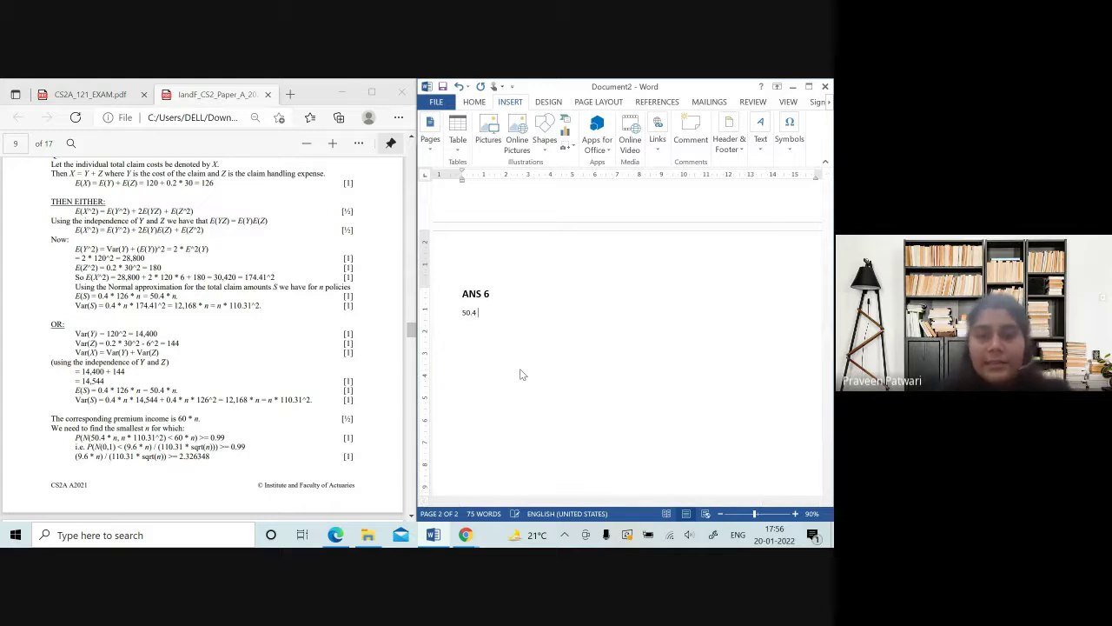
text(n)
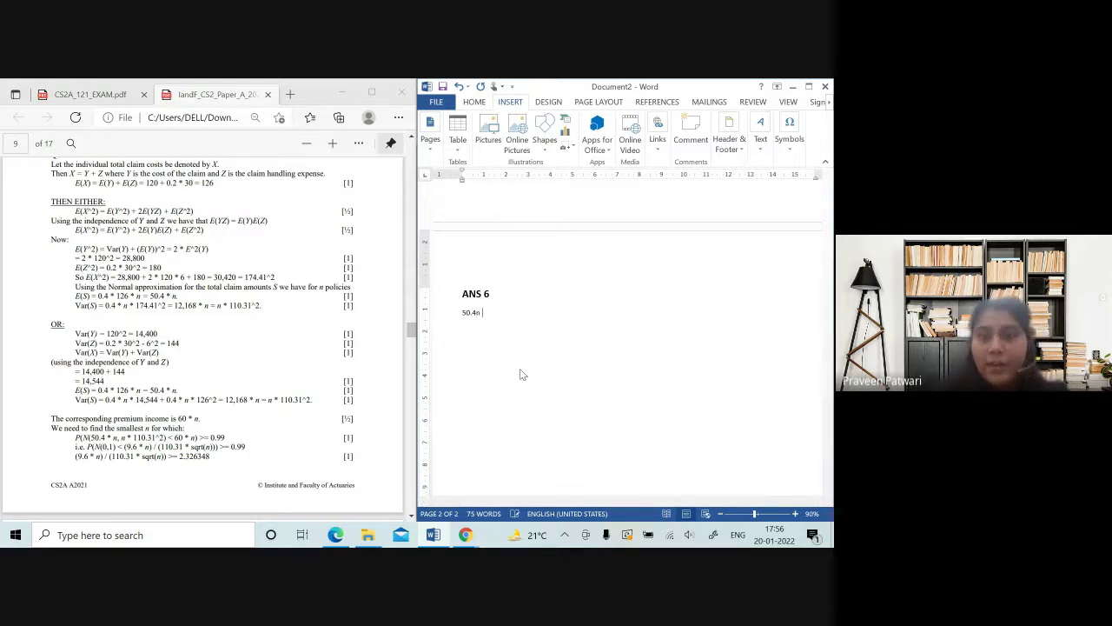
key(BackSpace)
key(BackSpace)
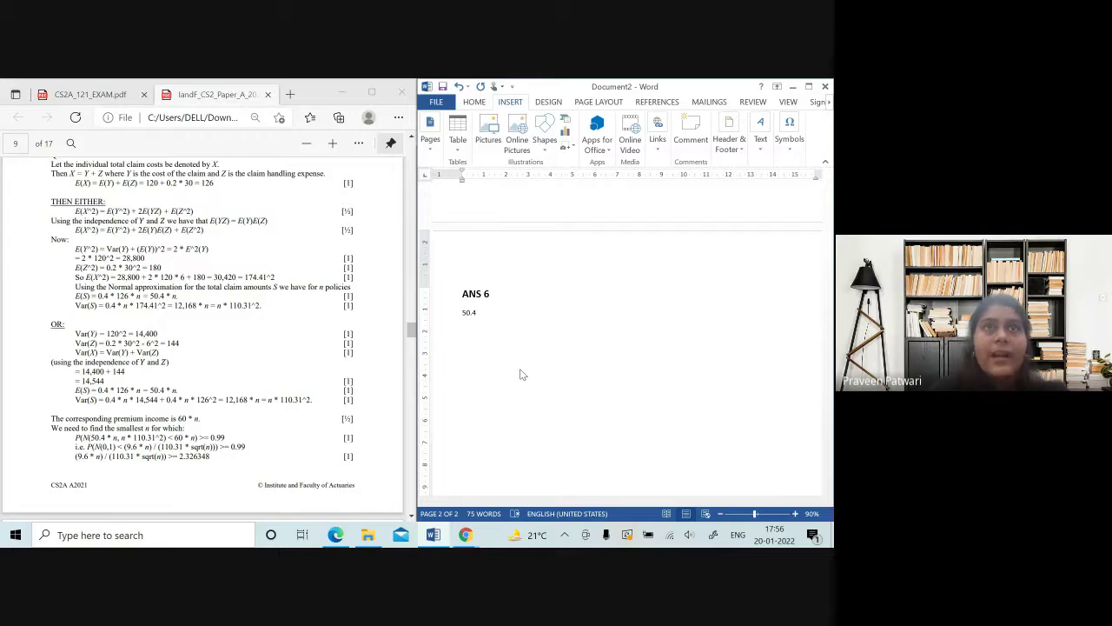
key(BackSpace)
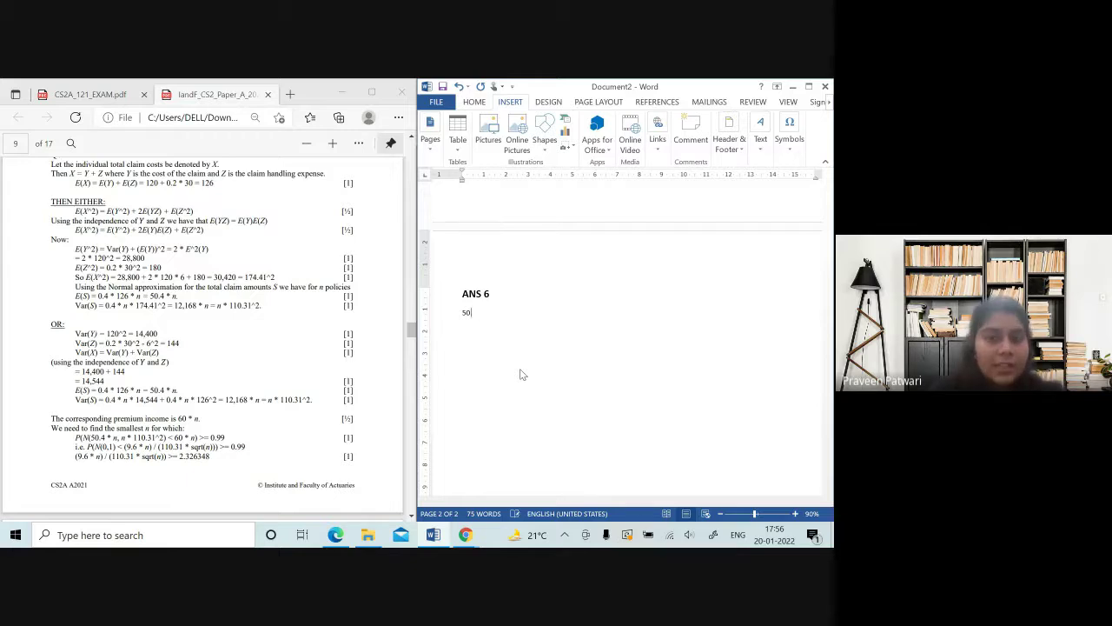
key(BackSpace)
key(BackSpace)
key(BackSpace)
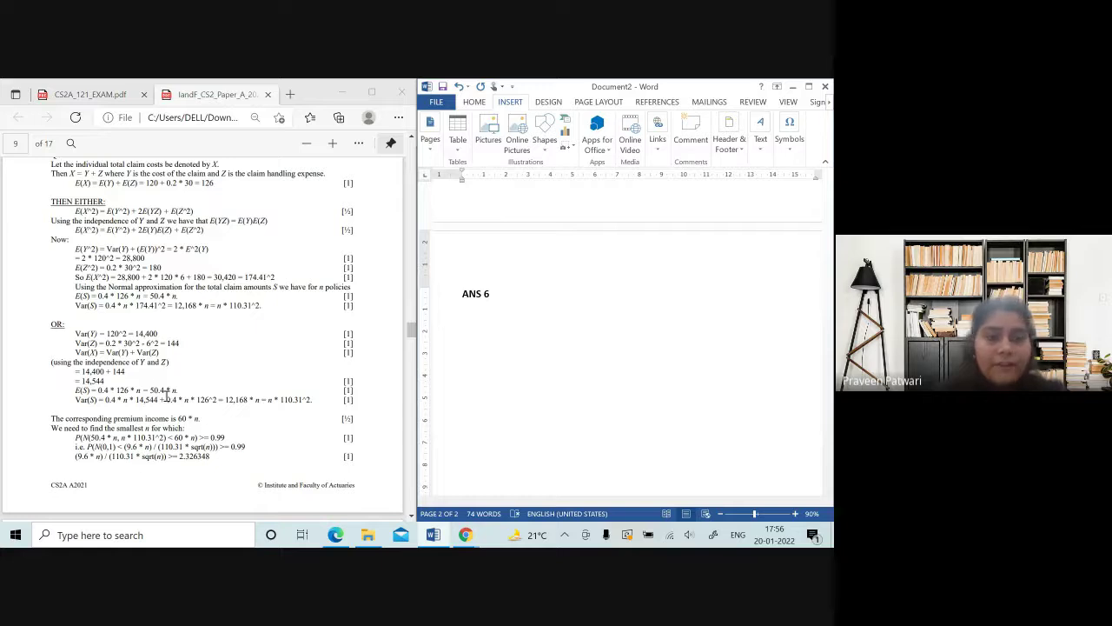
scroll(184, 405, down, 2)
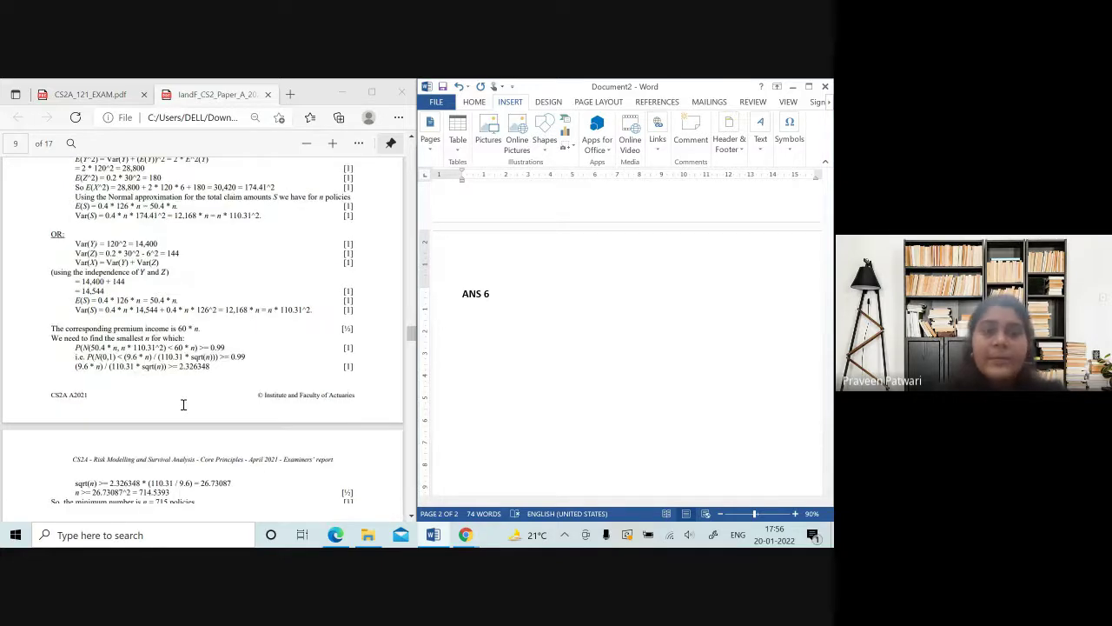
drag(75, 366, 105, 367)
right_click(105, 367)
click(121, 384)
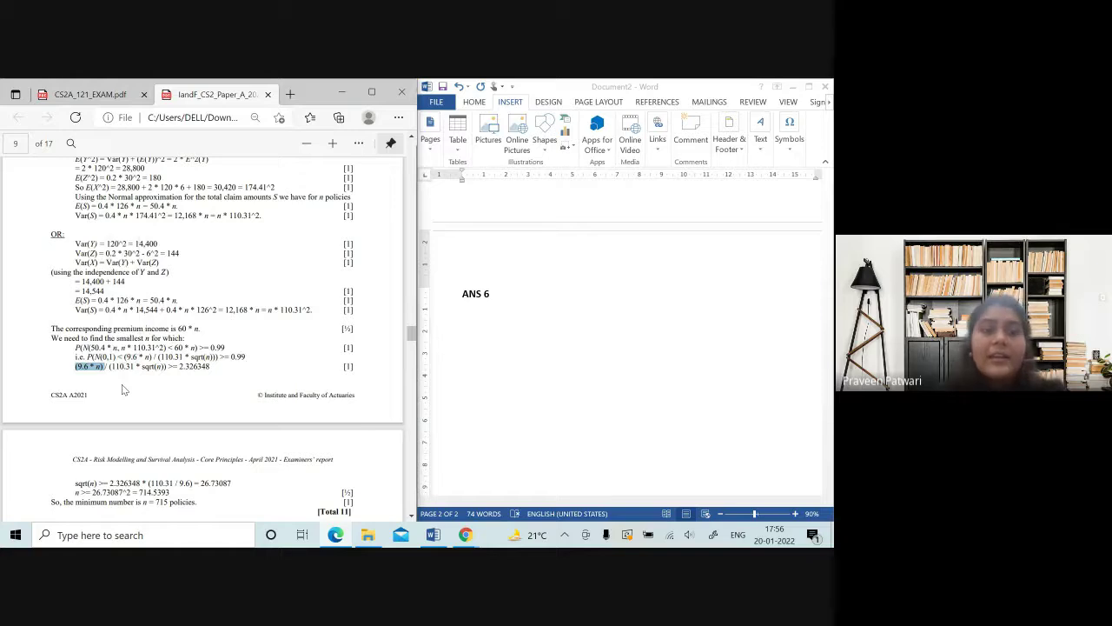
click(122, 384)
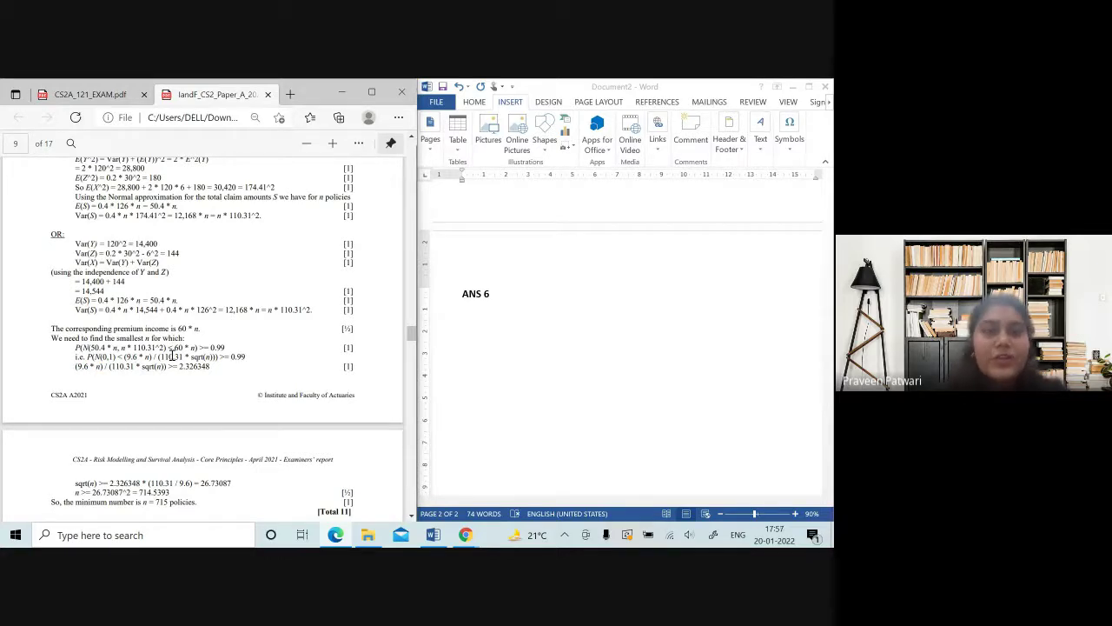
click(489, 342)
text(9)
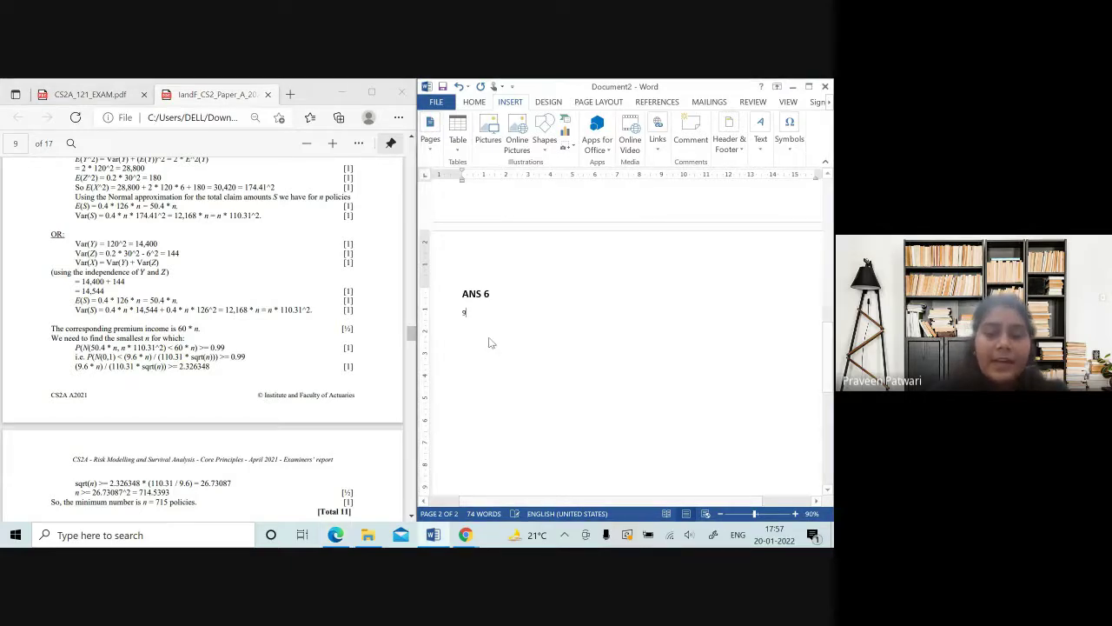
text(.6)
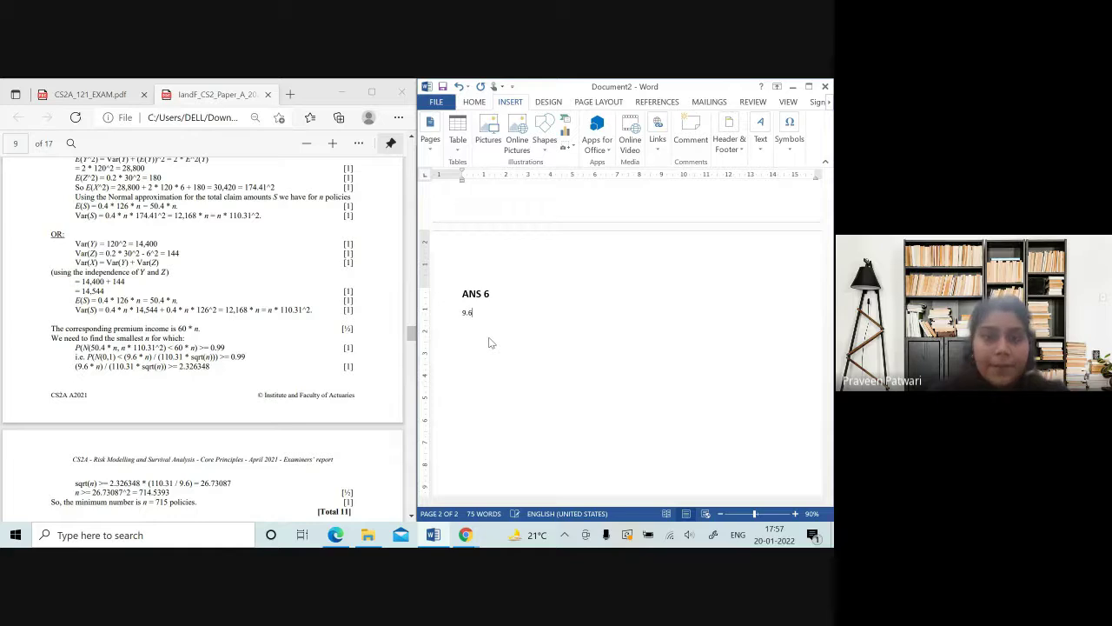
key(BackSpace)
key(BackSpace)
key(BackSpace)
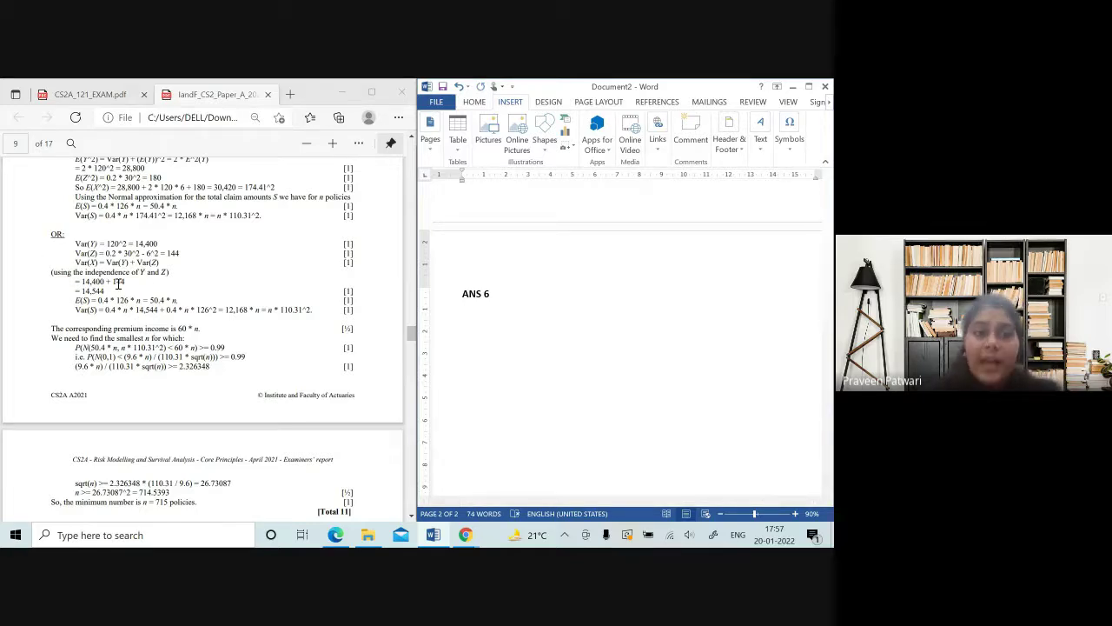
double_click(89, 213)
right_click(91, 215)
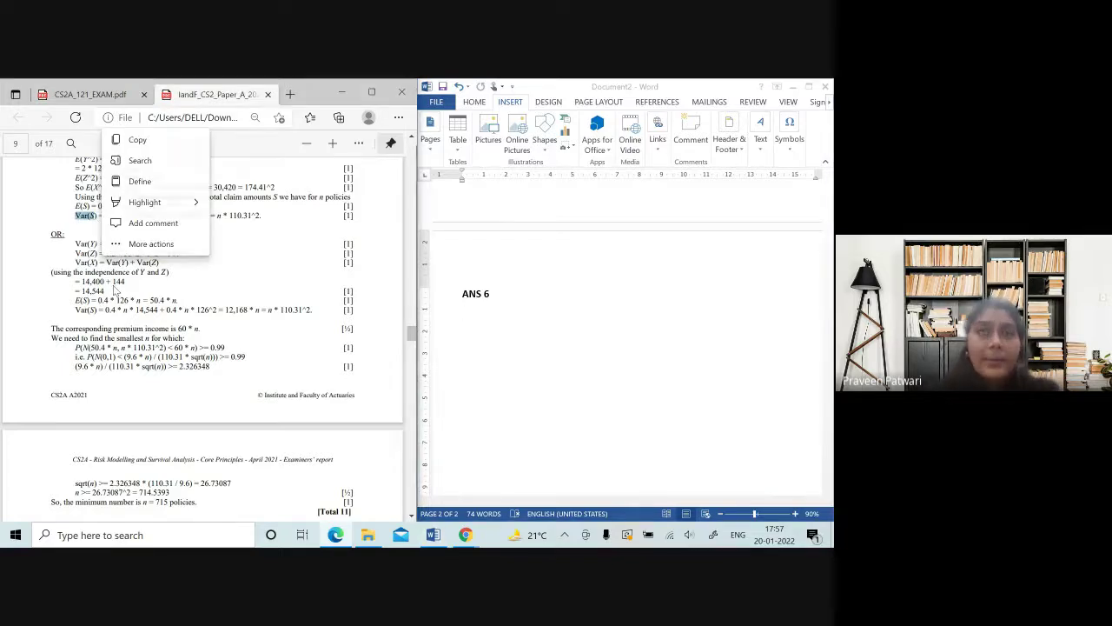
click(113, 286)
click(621, 338)
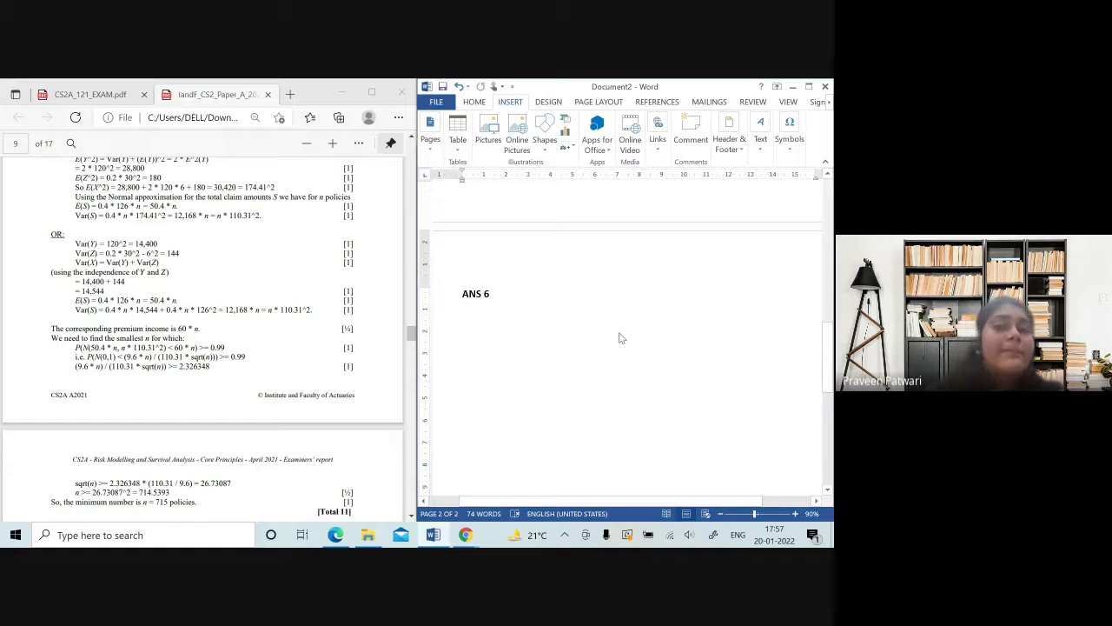
text(Var)
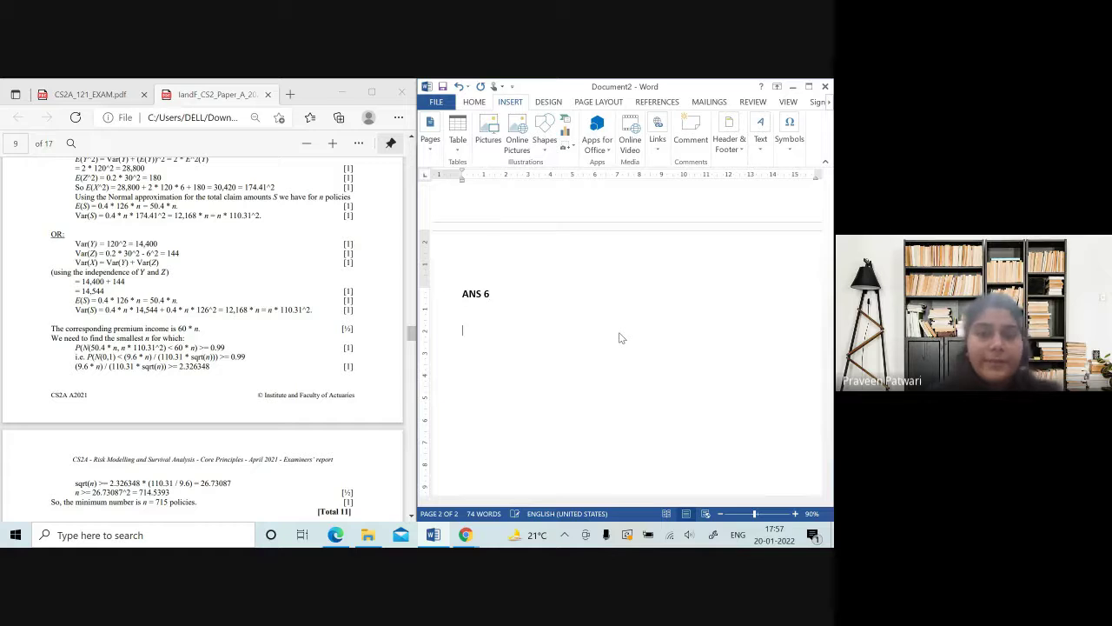
scroll(144, 323, down, 1)
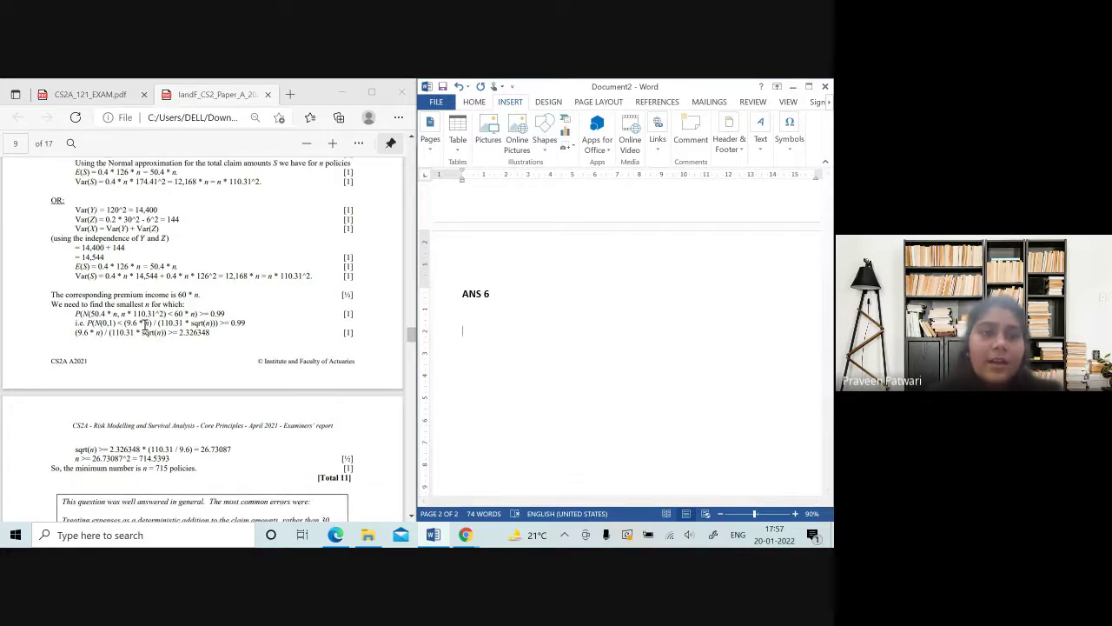
drag(74, 322, 117, 324)
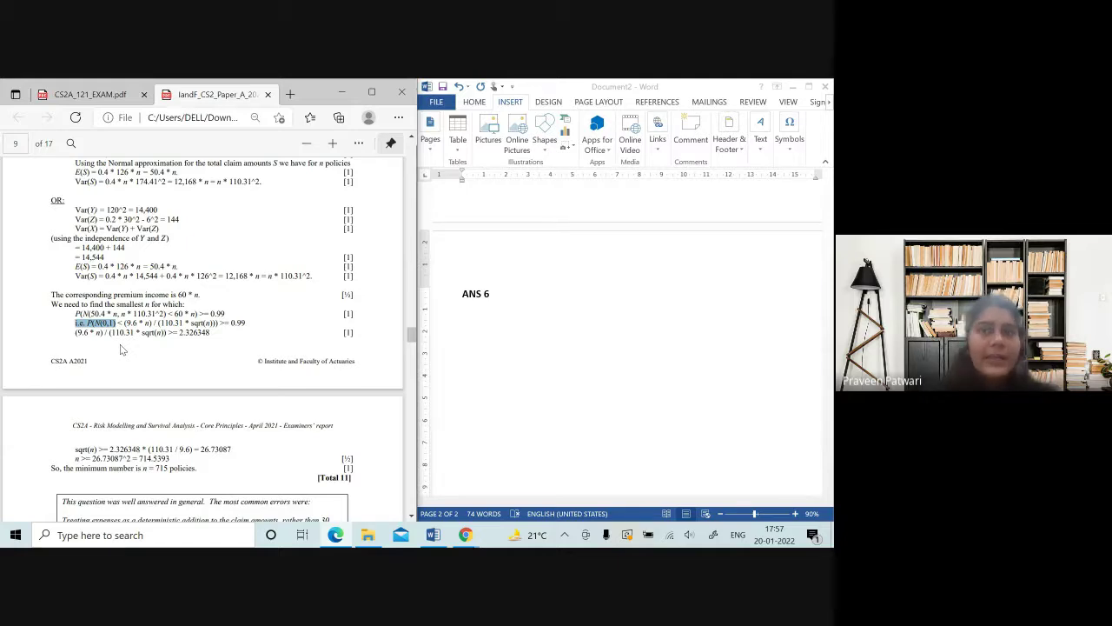
Begin the ANS 6 line with 'P(Z<' and select the bound (9.6 * n) / (110.31 * sqrt(n)) in the PDF.
click(491, 360)
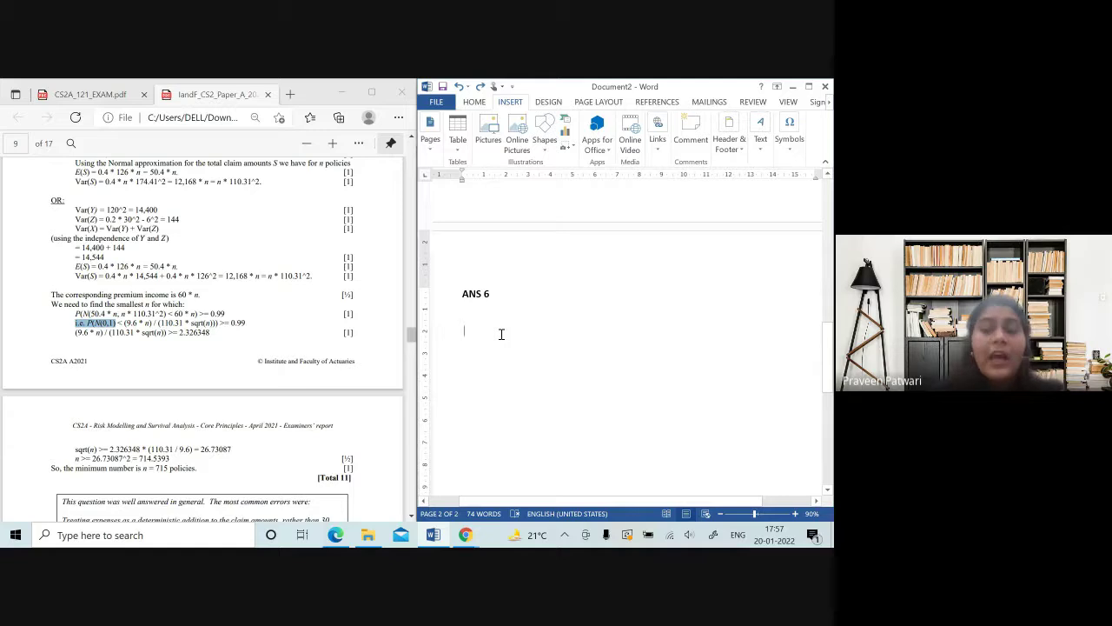
text(P(Z<)
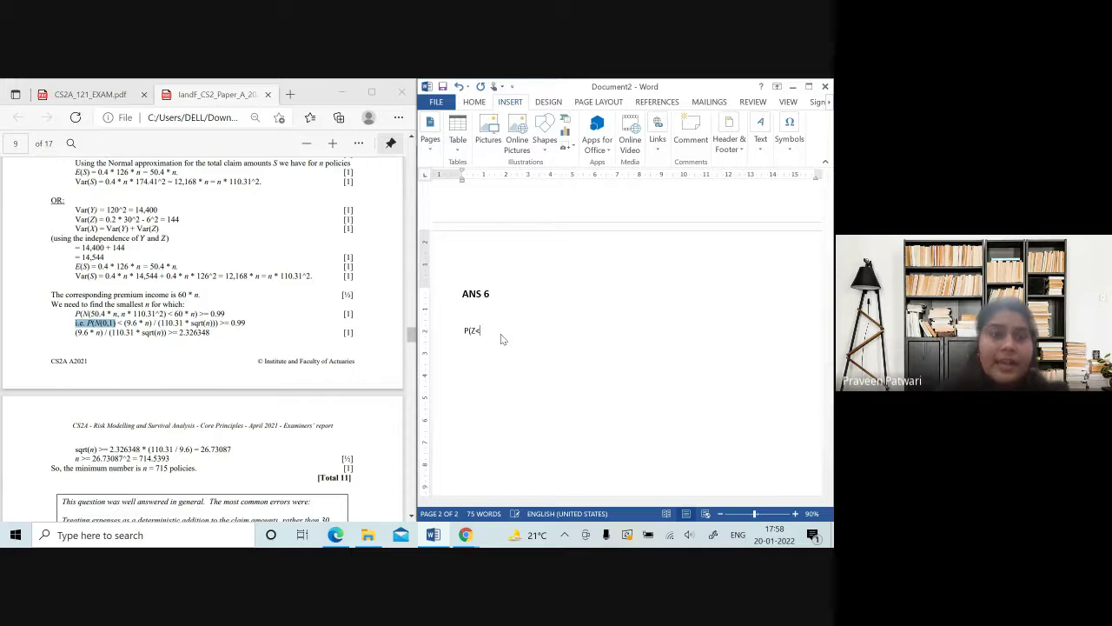
mouse_move(117, 323)
mouse_down()
mouse_move(224, 331)
mouse_move(215, 332)
mouse_up()
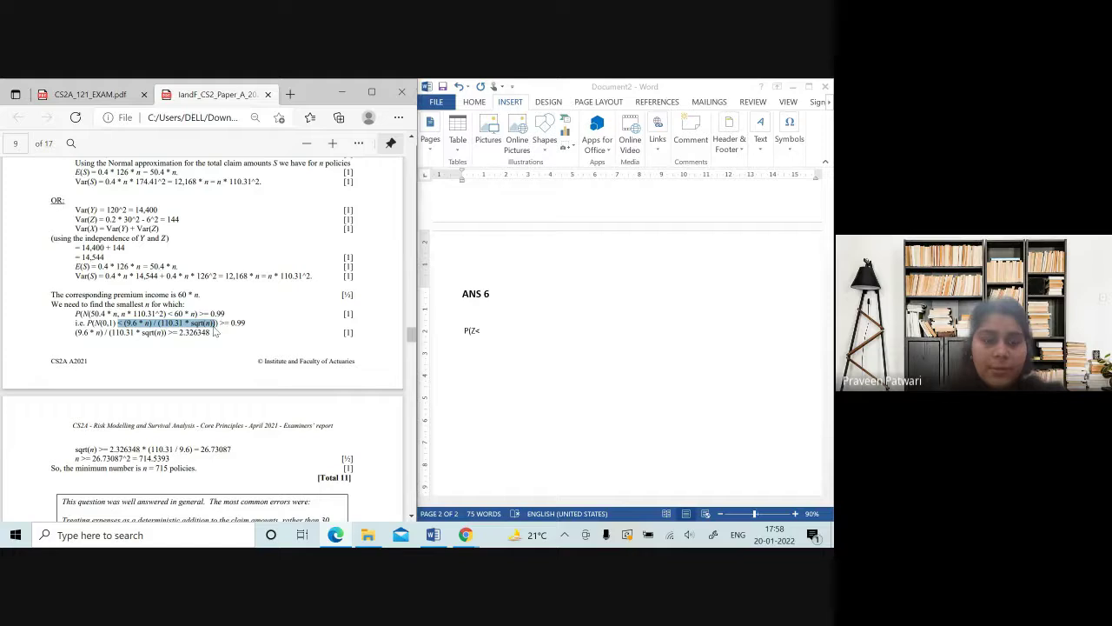
Paste (9.6 * n) / (110.31 * sqrt(n)) after P(Z< and remove the duplicate '<'.
click(508, 340)
key(ctrl+v)
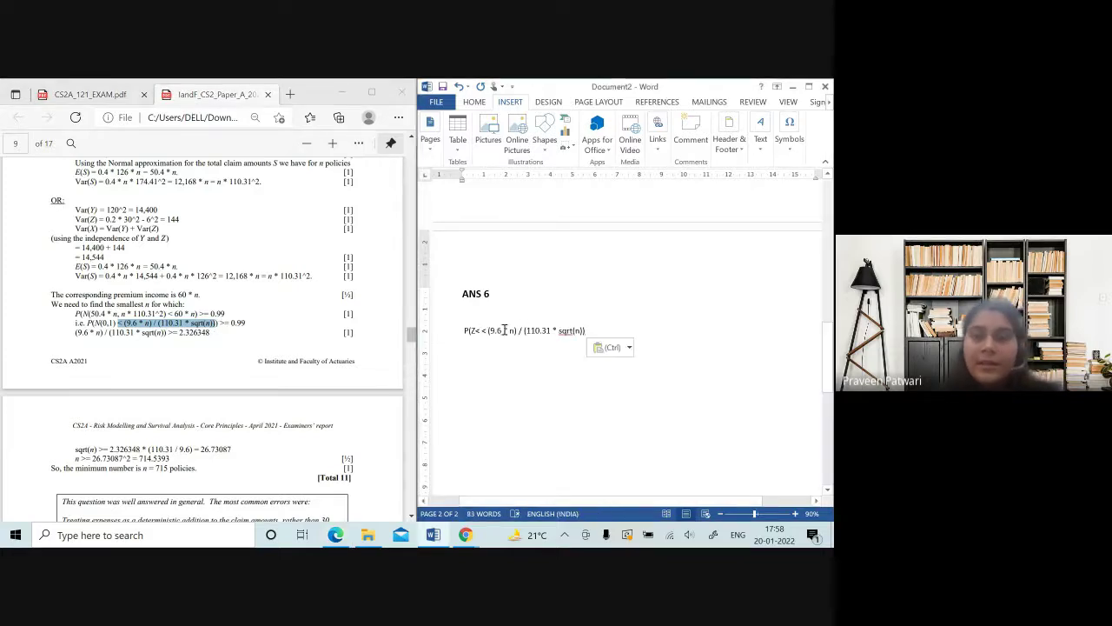
click(488, 331)
key(BackSpace)
key(BackSpace)
key(BackSpace)
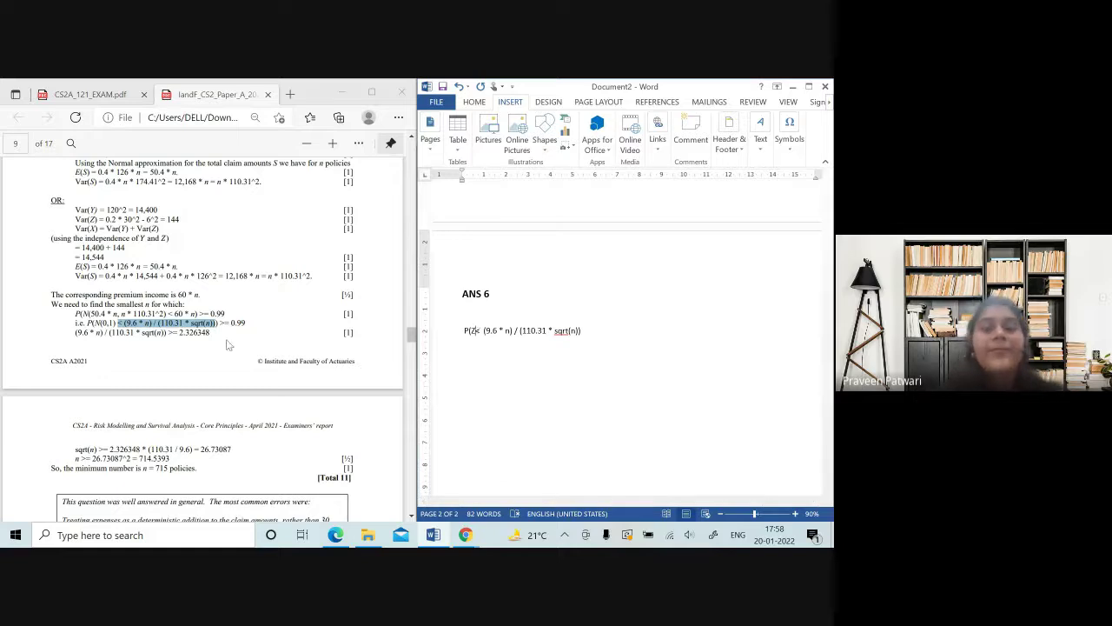
Compare the Word answer line against the PDF solution.
click(96, 322)
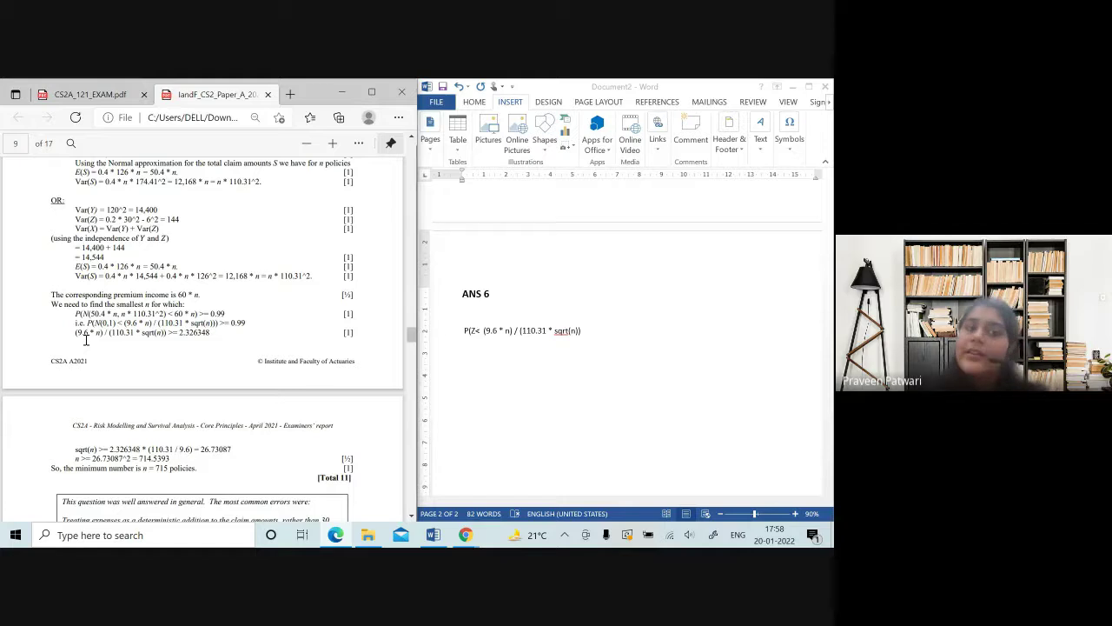
click(518, 359)
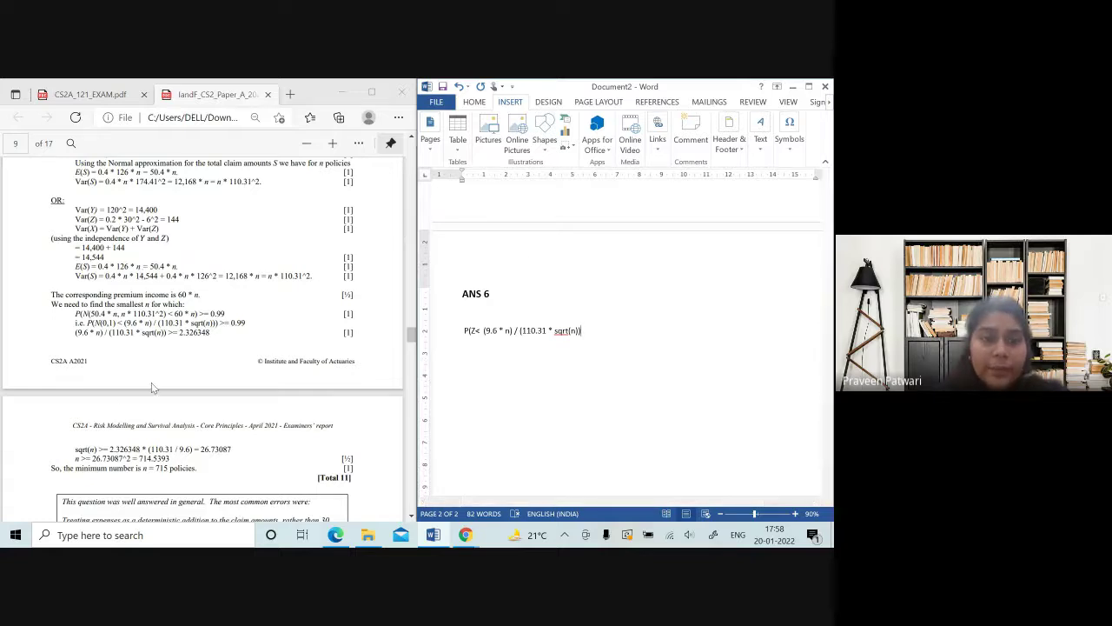
click(220, 335)
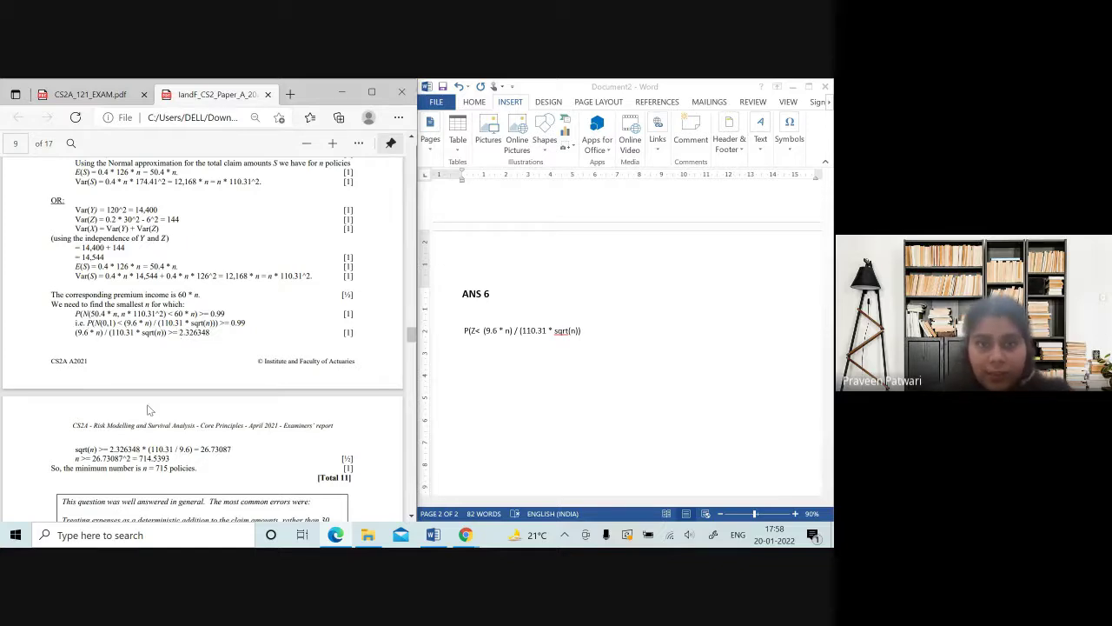
click(670, 373)
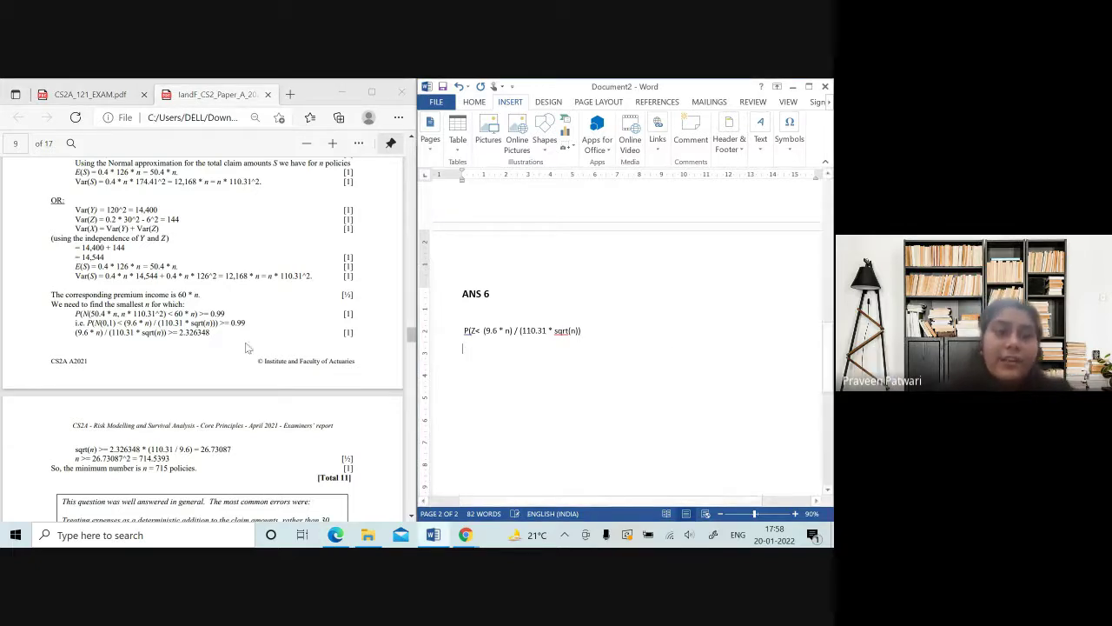
mouse_move(179, 332)
mouse_down()
mouse_move(246, 331)
mouse_move(211, 339)
mouse_up()
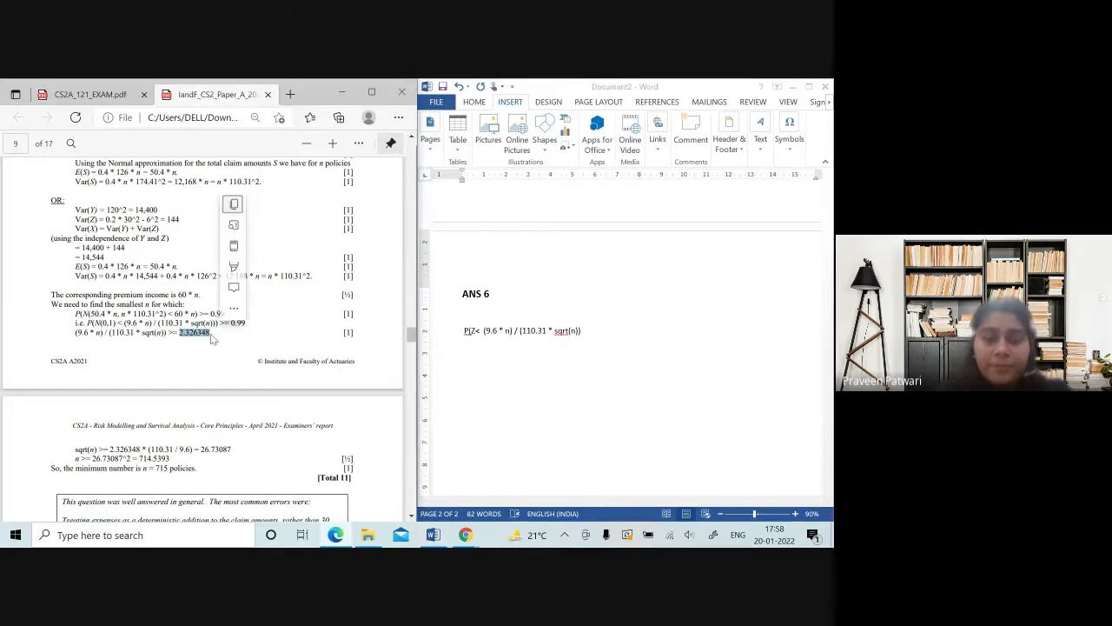
click(159, 350)
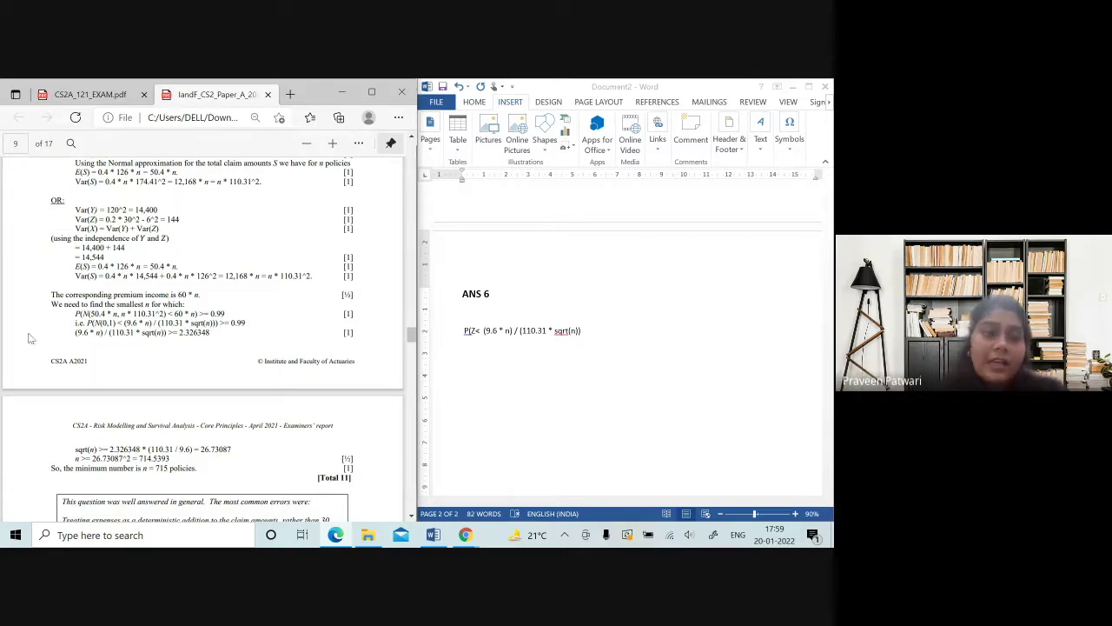
drag(212, 335, 179, 336)
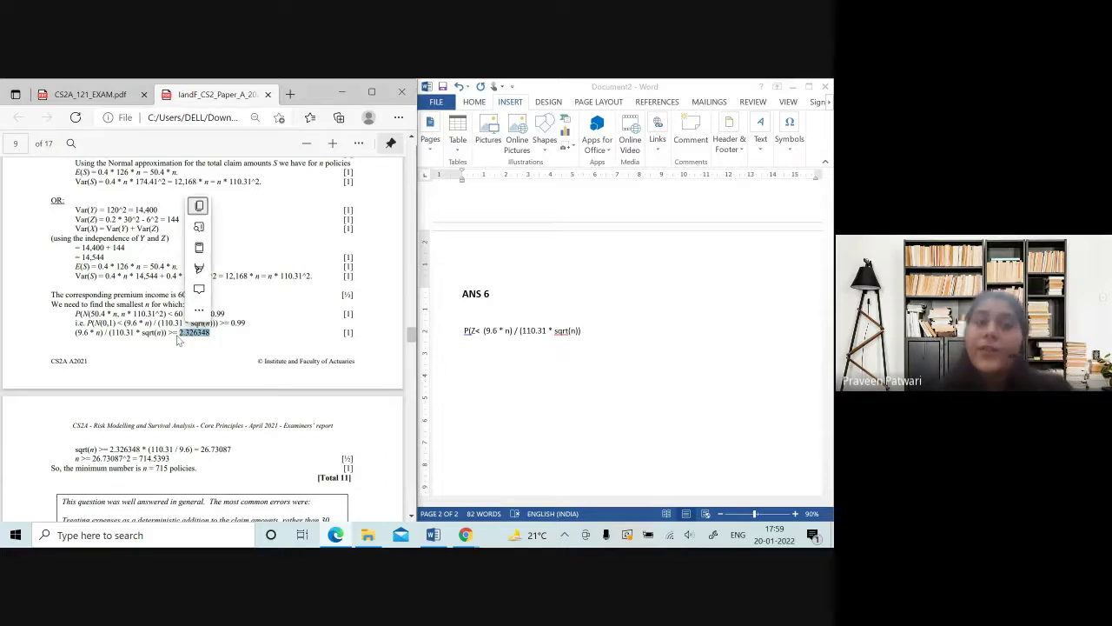
drag(179, 337, 197, 343)
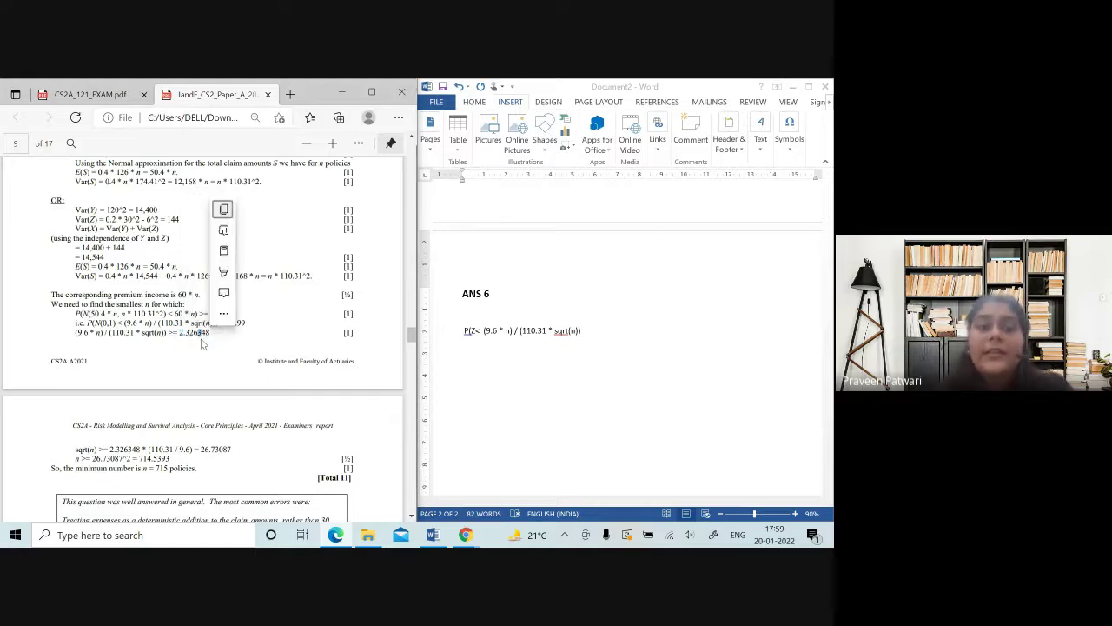
click(170, 461)
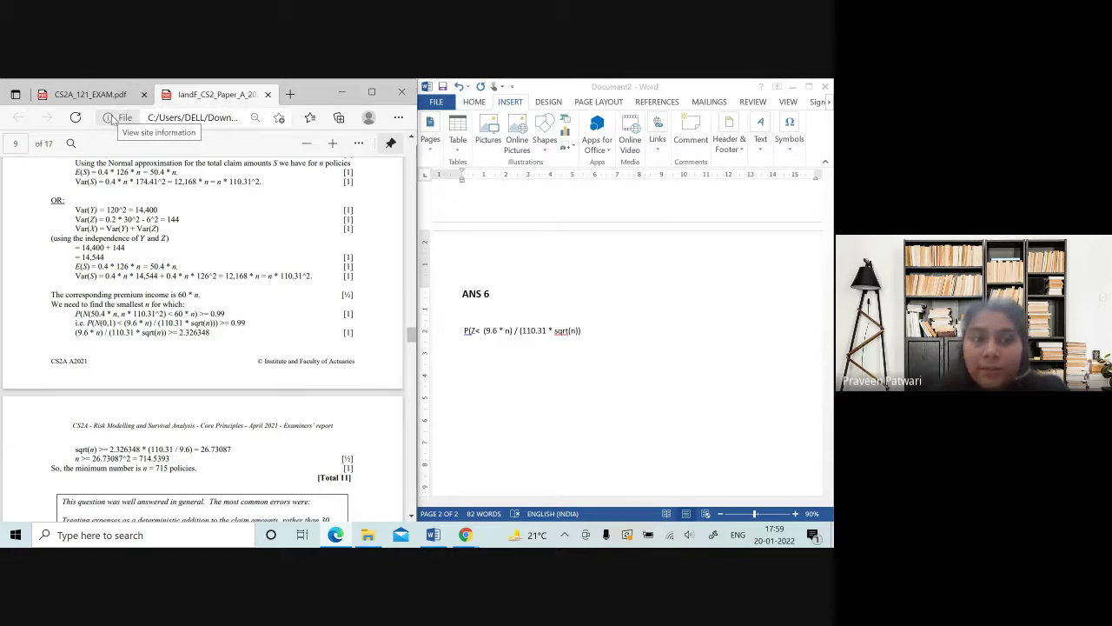
click(644, 313)
click(522, 349)
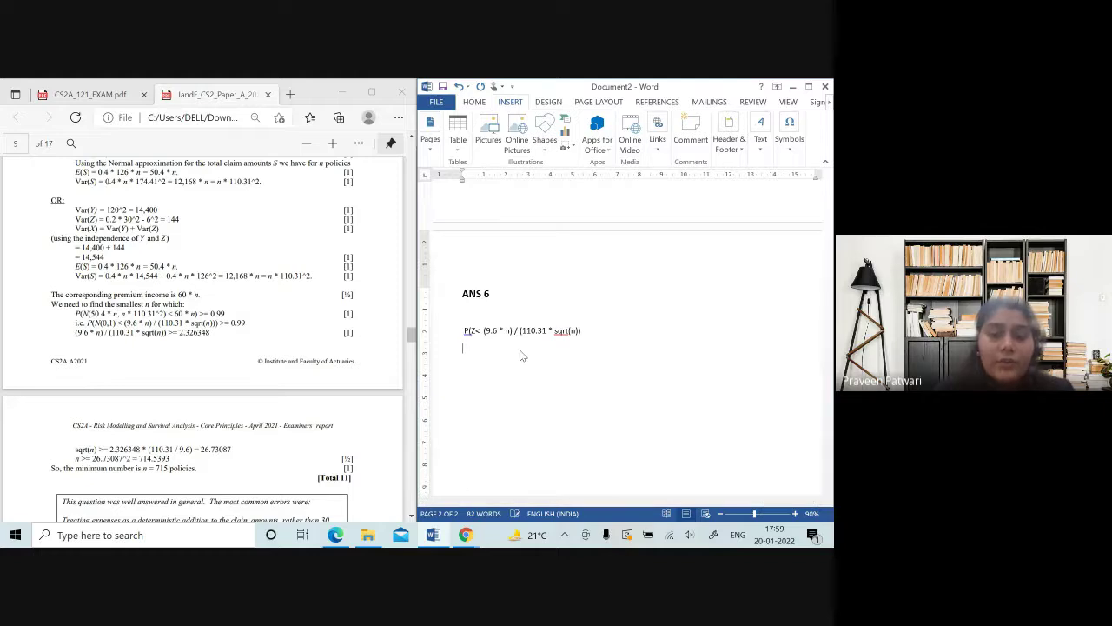
text(From op)
Tidy the 'From pg ** of Tables' note, deleting it and restoring it with undo.
key(BackSpace)
key(BackSpace)
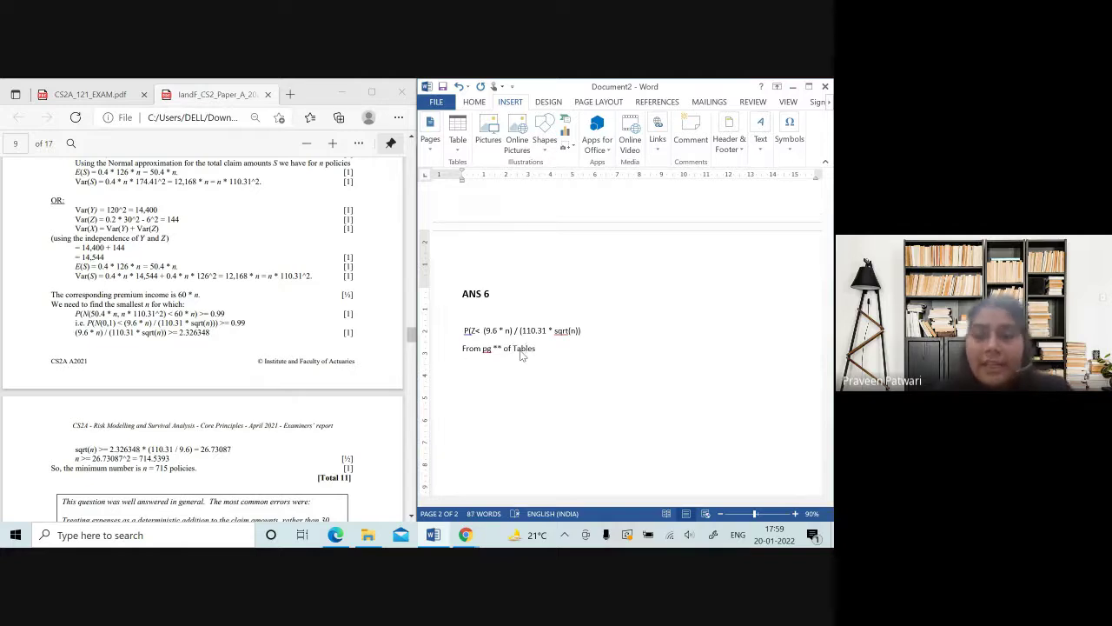
key(ctrl+shift+Left)
key(ctrl+shift+Left)
key(ctrl+shift+Left)
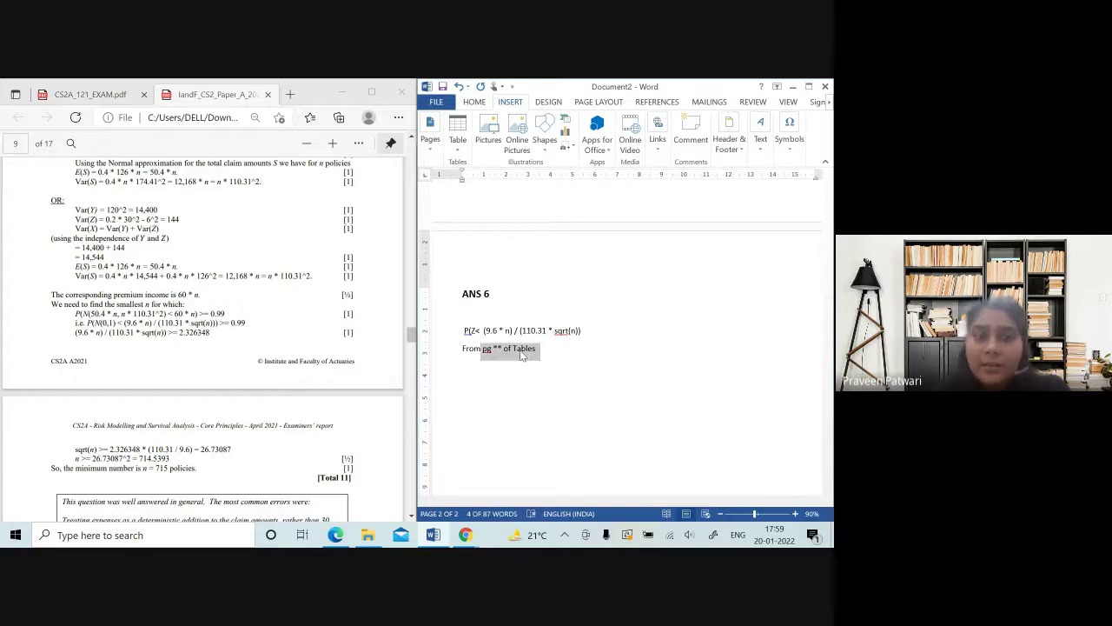
key(ctrl+shift+Left)
key(ctrl+shift+Left)
key(shift+Right)
key(shift+Right)
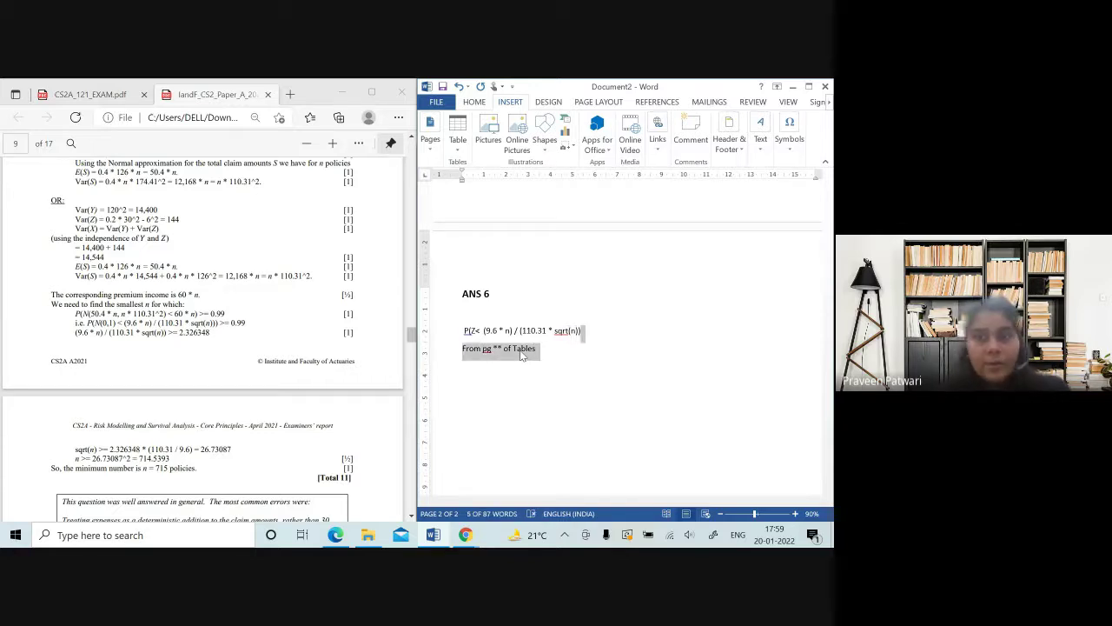
key(shift+Right)
key(shift+Right)
key(BackSpace)
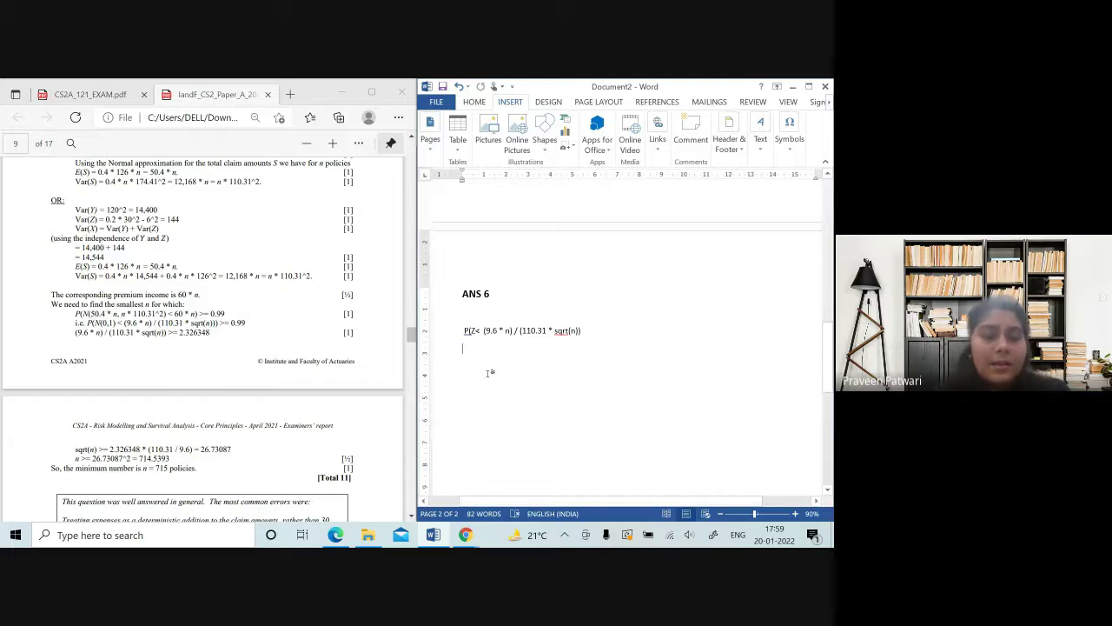
key(ctrl+z)
click(557, 347)
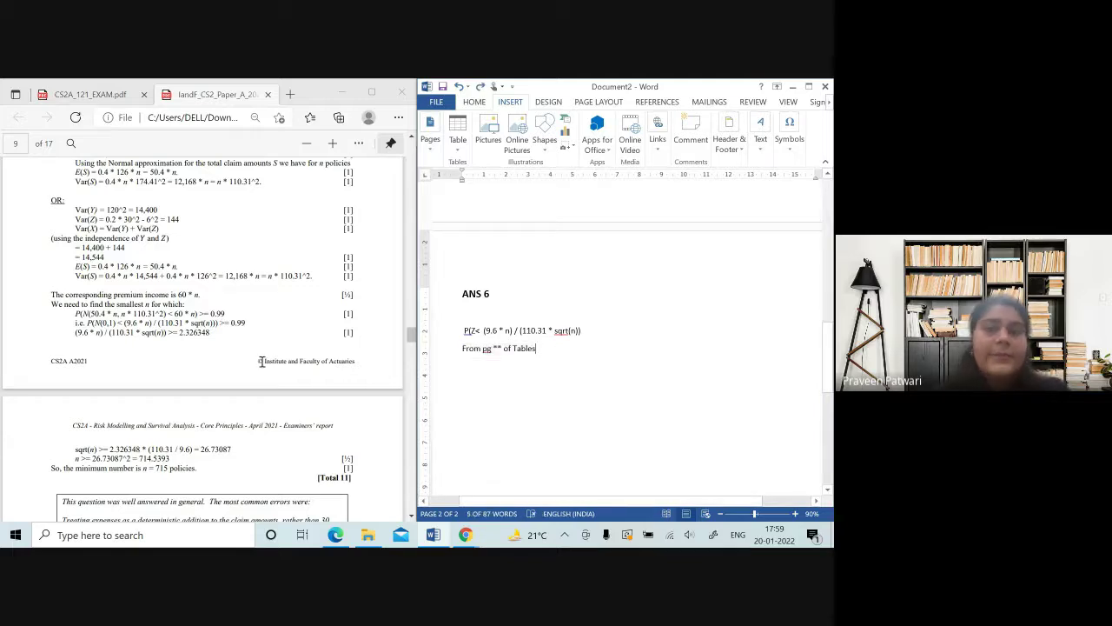
click(260, 361)
scroll(235, 354, down, 1)
scroll(232, 353, down, 1)
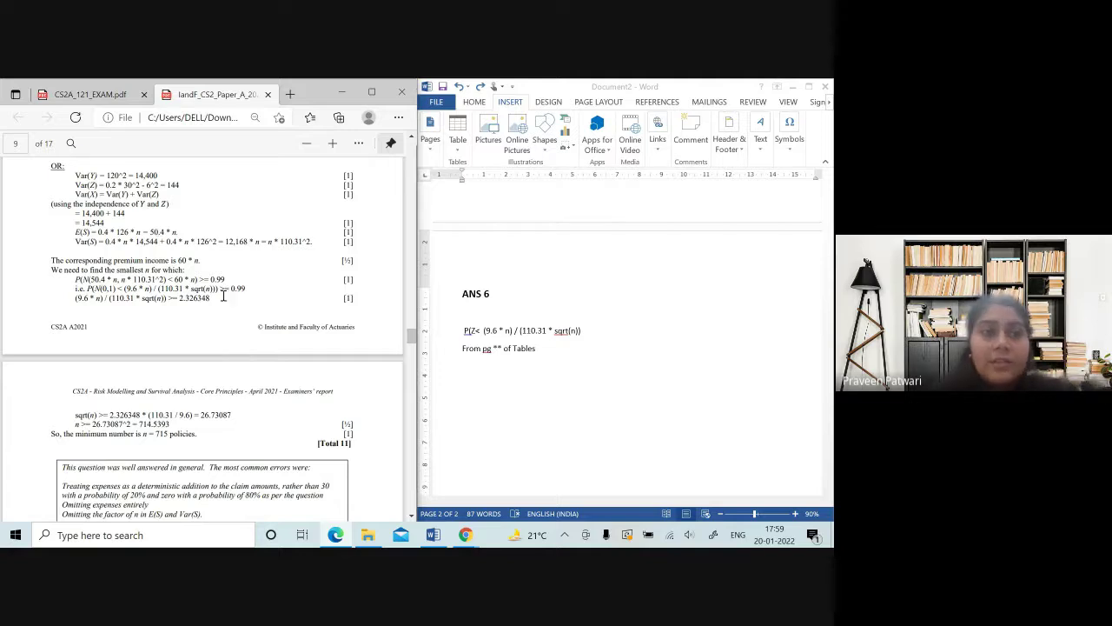
double_click(84, 213)
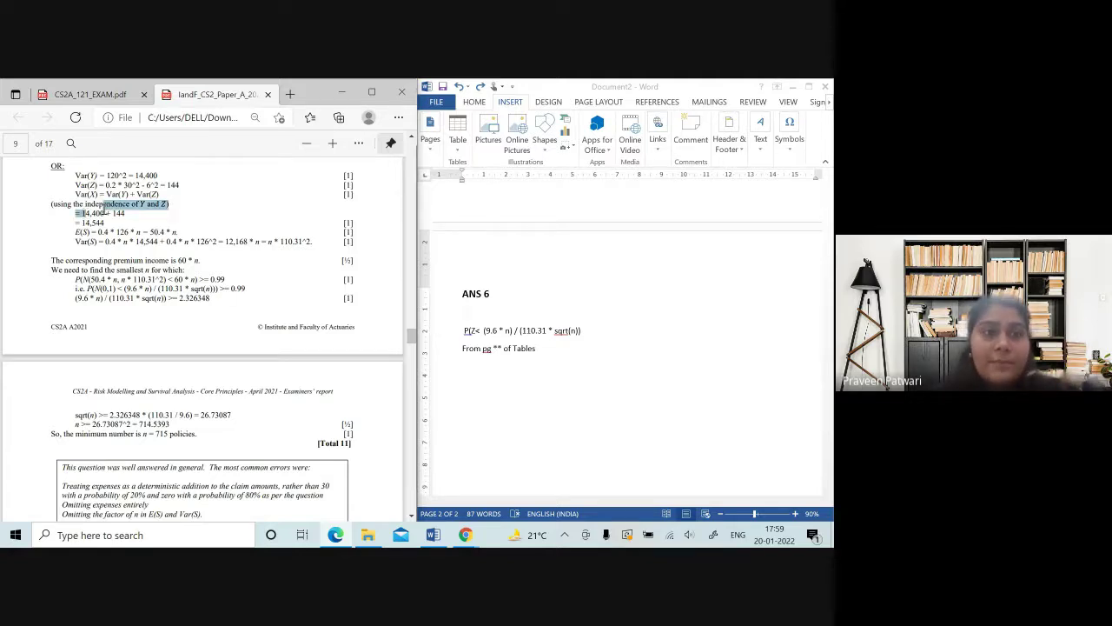
right_click(84, 213)
key(Escape)
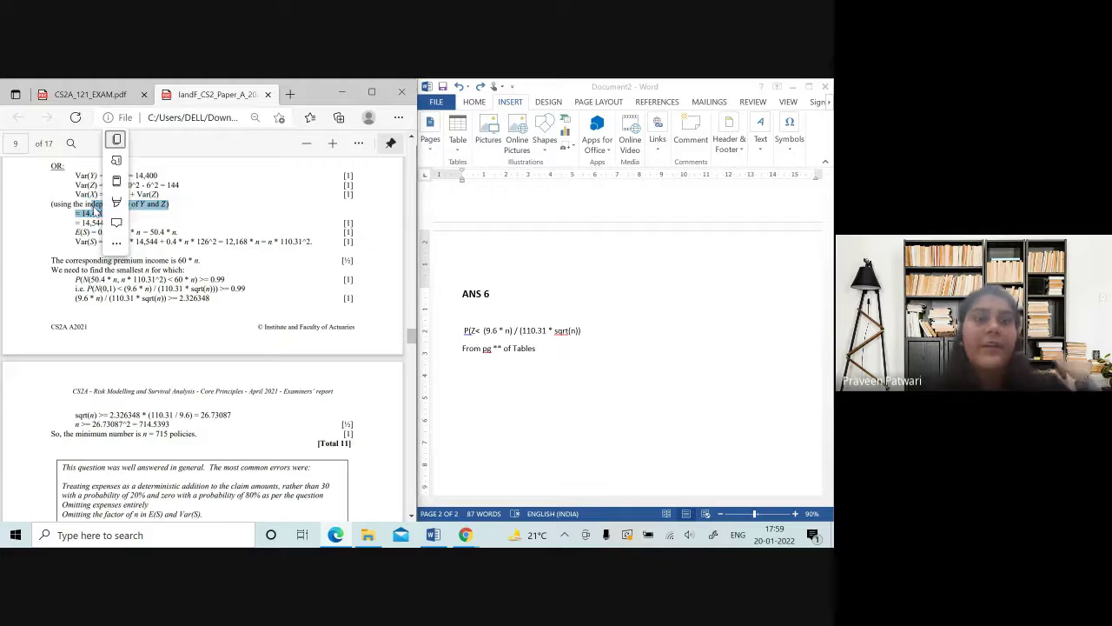
click(96, 207)
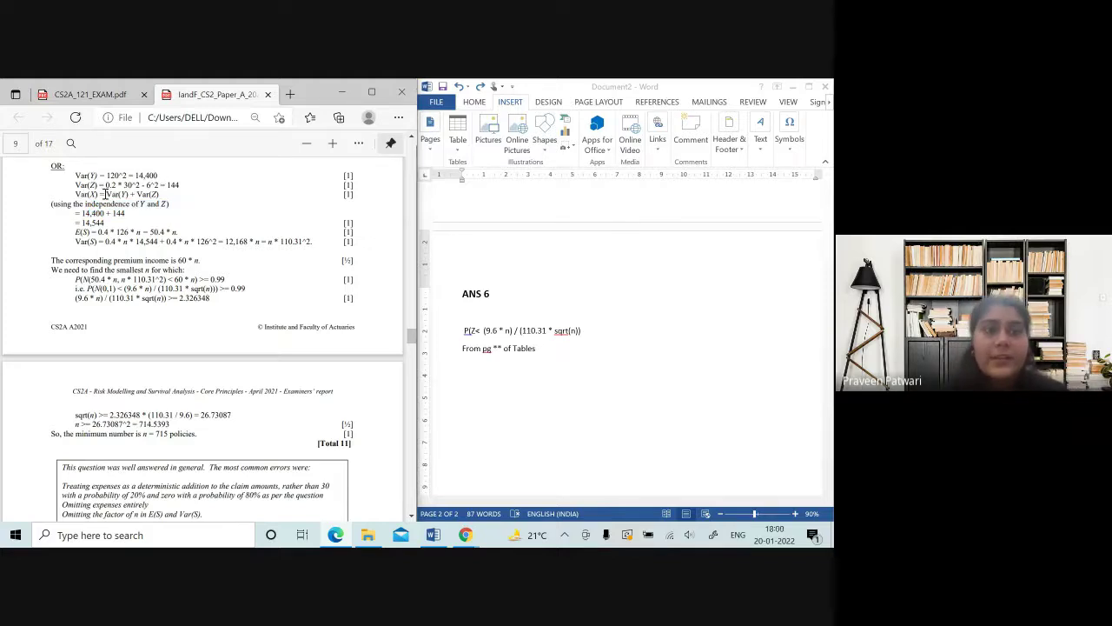
drag(136, 195, 142, 187)
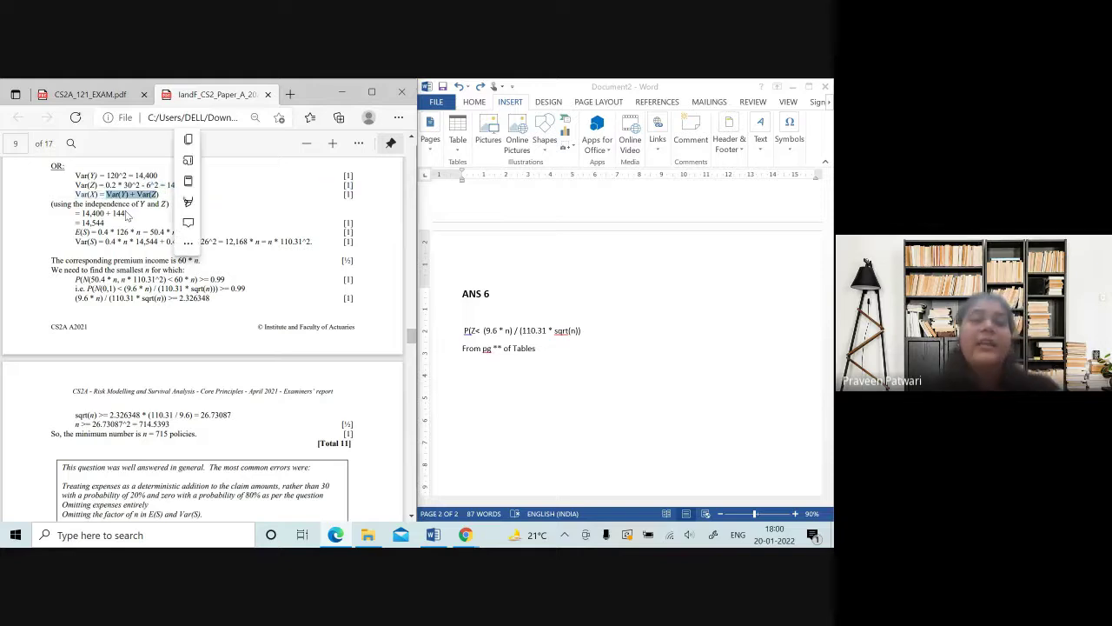
click(96, 205)
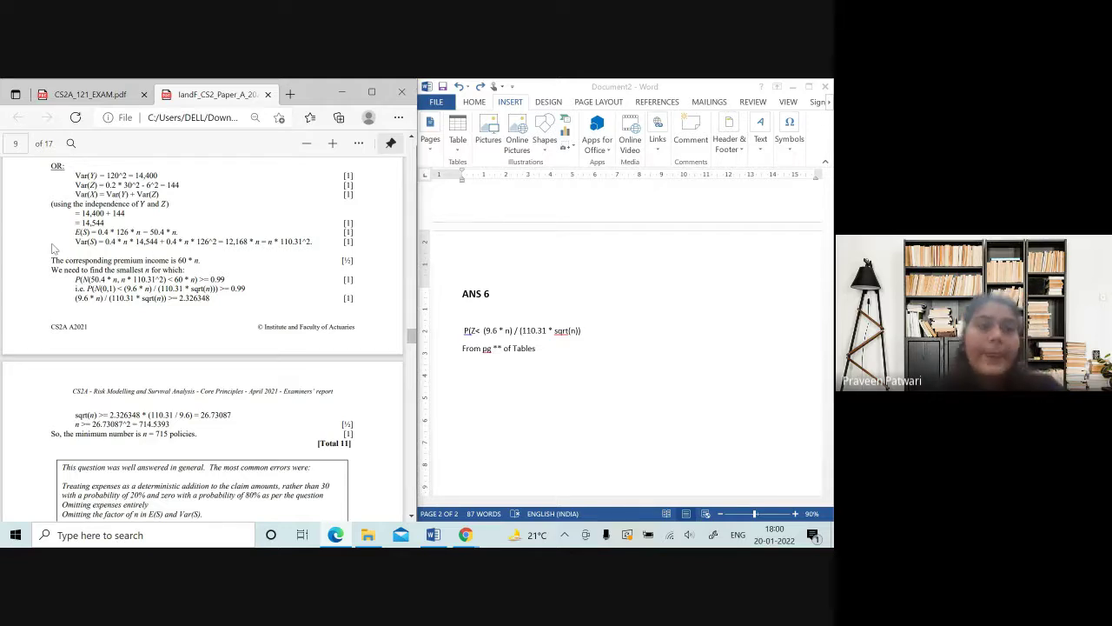
drag(77, 205, 105, 224)
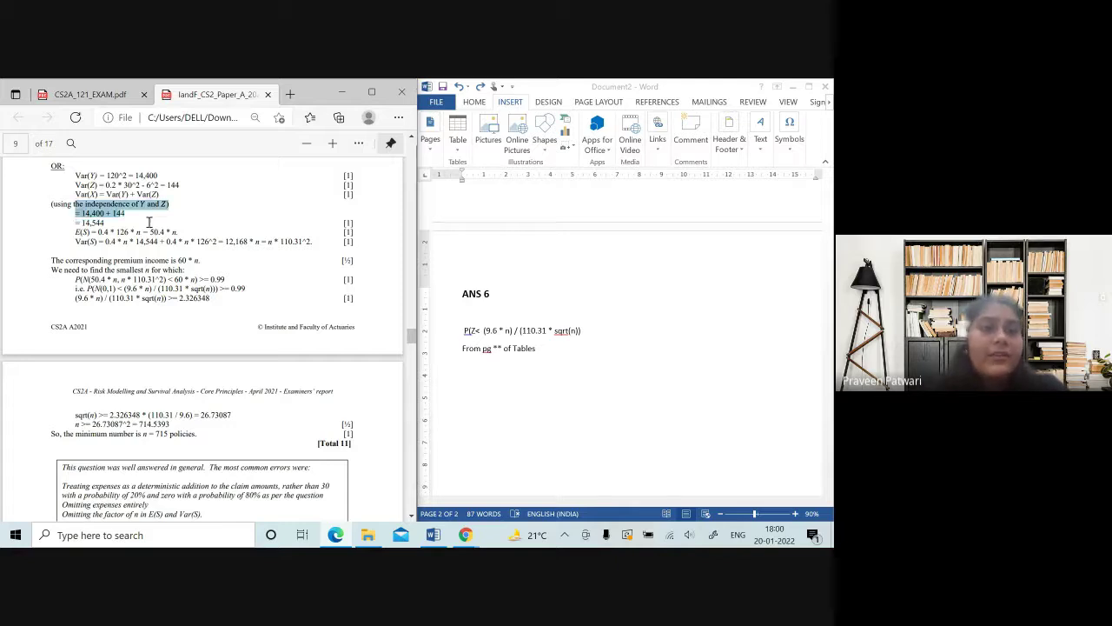
click(114, 287)
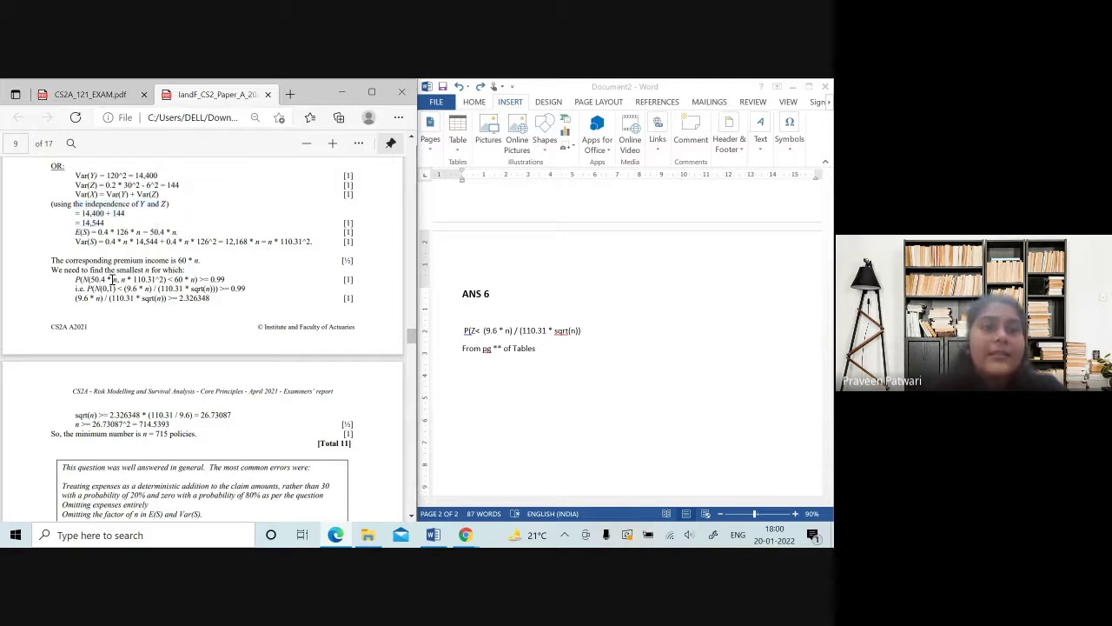
drag(73, 172, 157, 176)
click(71, 191)
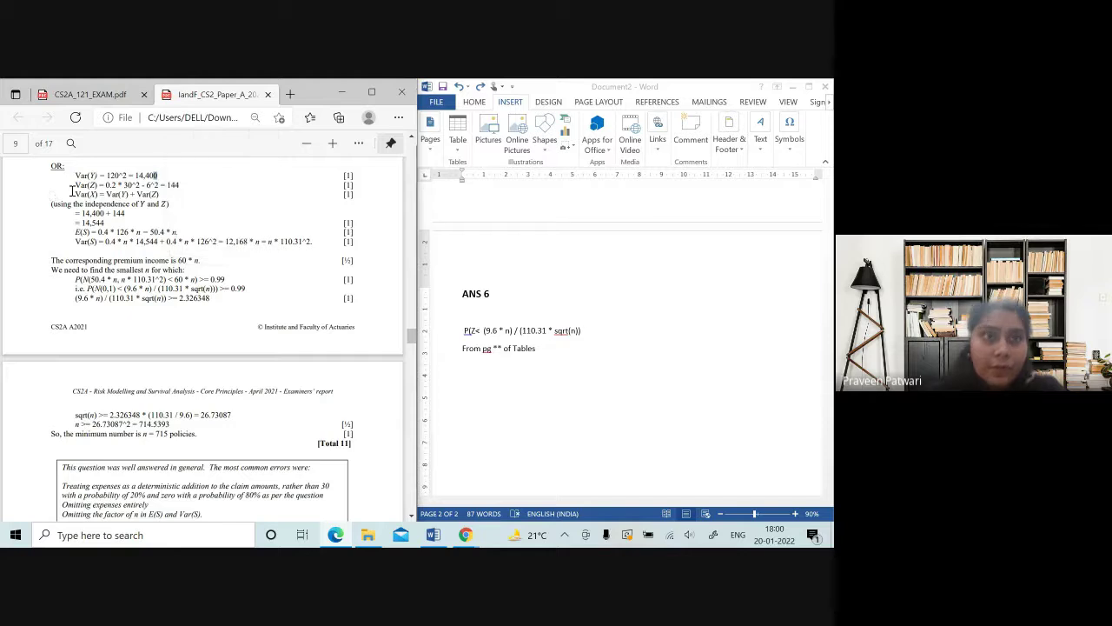
drag(74, 184, 180, 185)
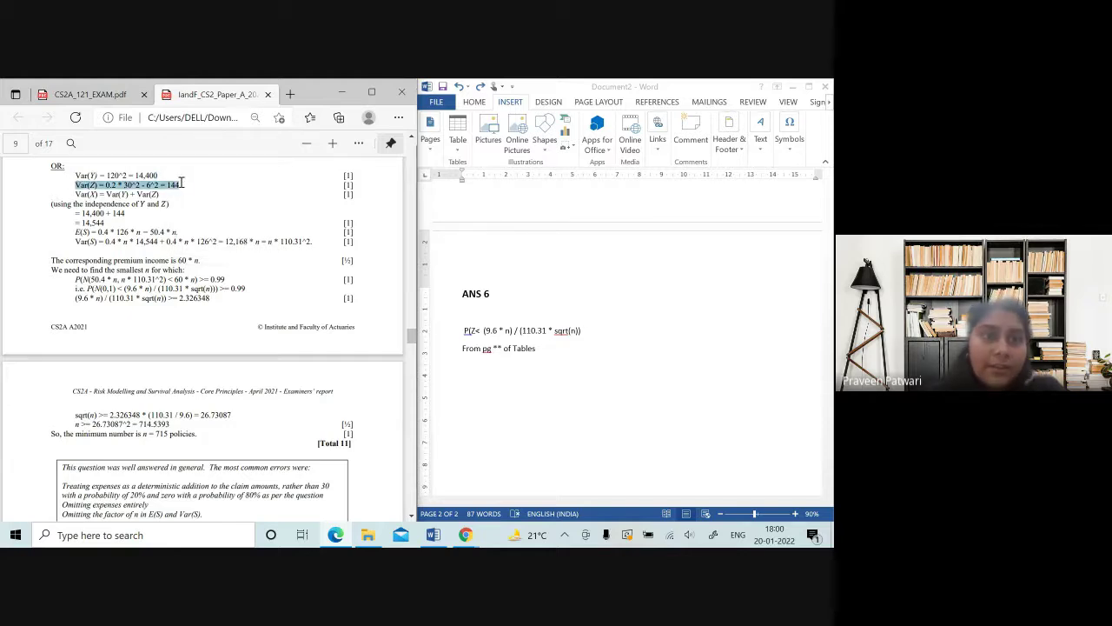
click(97, 288)
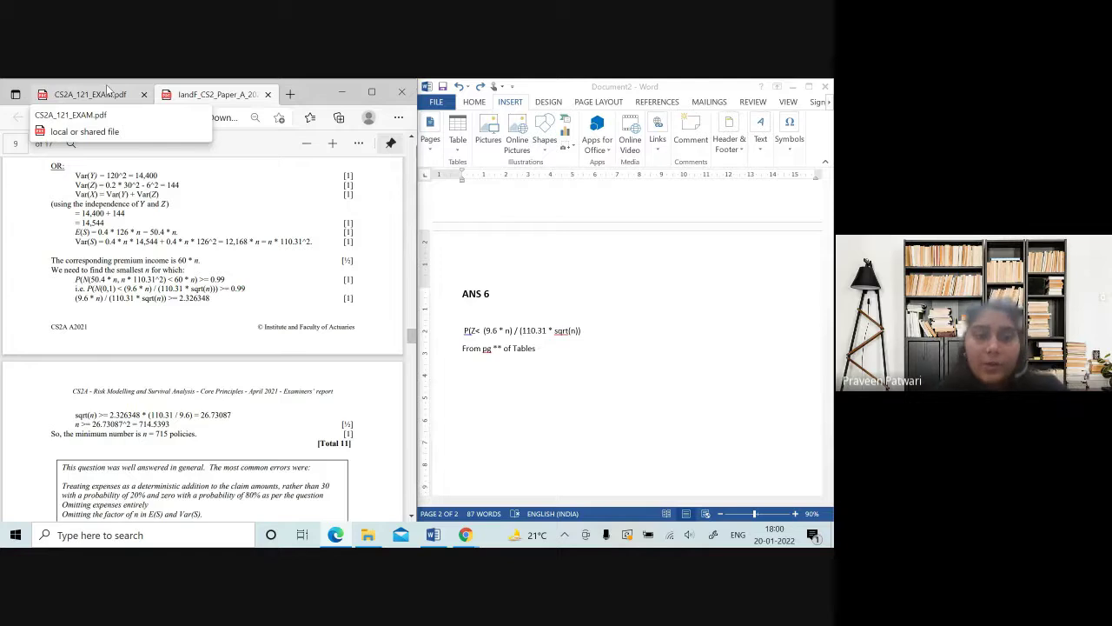
Scroll through the exam question paper to find Question 7.
scroll(111, 411, down, 1)
scroll(111, 412, down, 1)
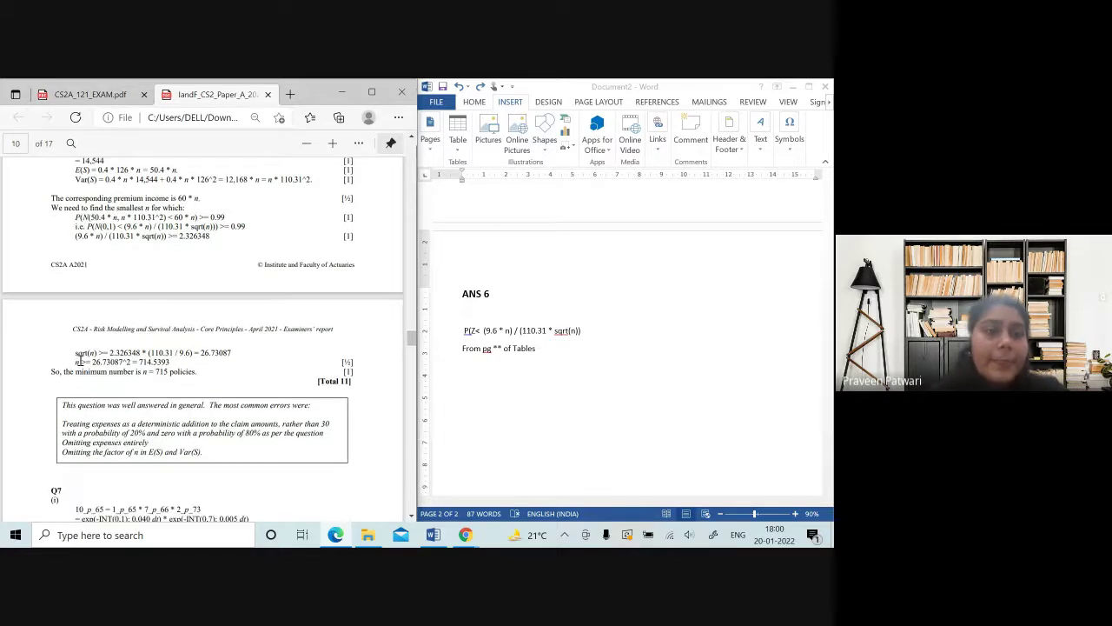
click(87, 93)
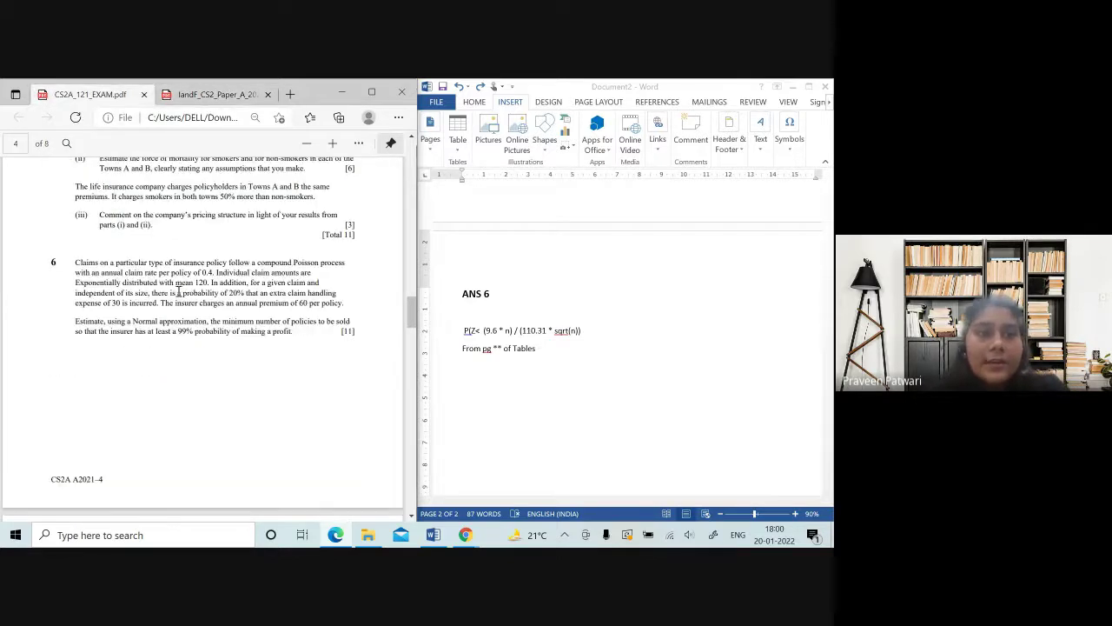
scroll(179, 301, down, 1)
scroll(179, 300, down, 1)
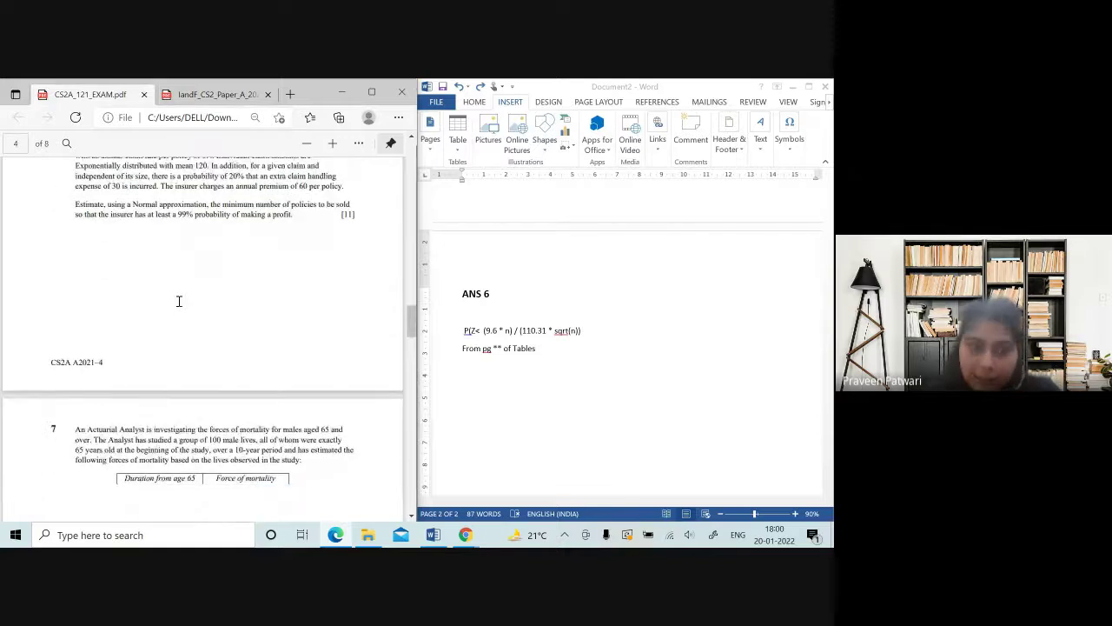
scroll(180, 301, down, 2)
scroll(179, 300, down, 3)
scroll(179, 301, down, 2)
scroll(179, 301, up, 2)
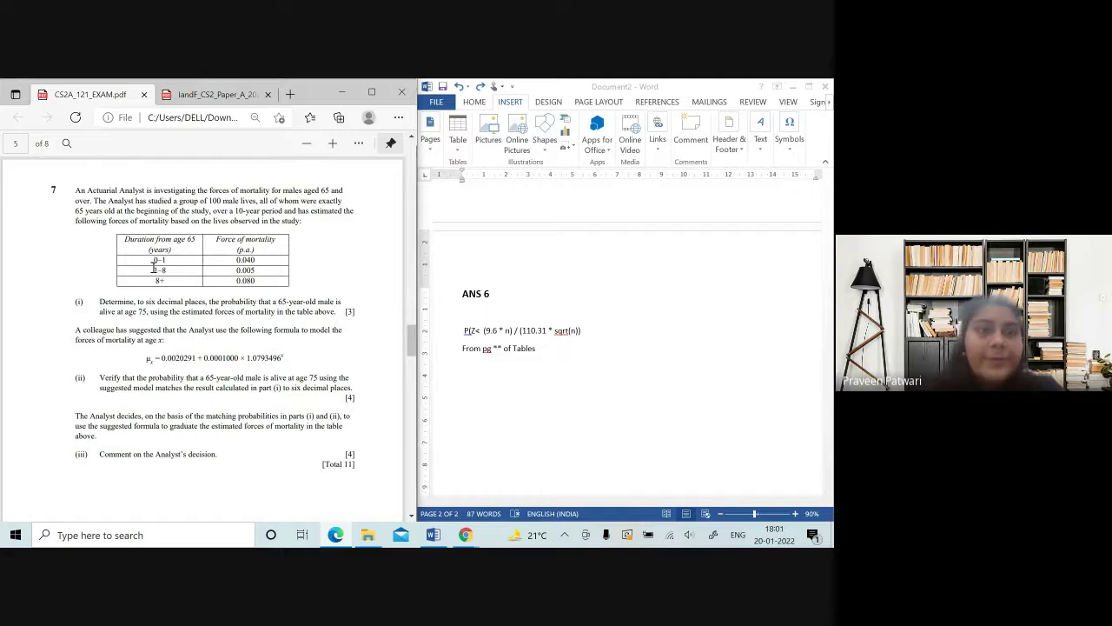
scroll(155, 270, down, 1)
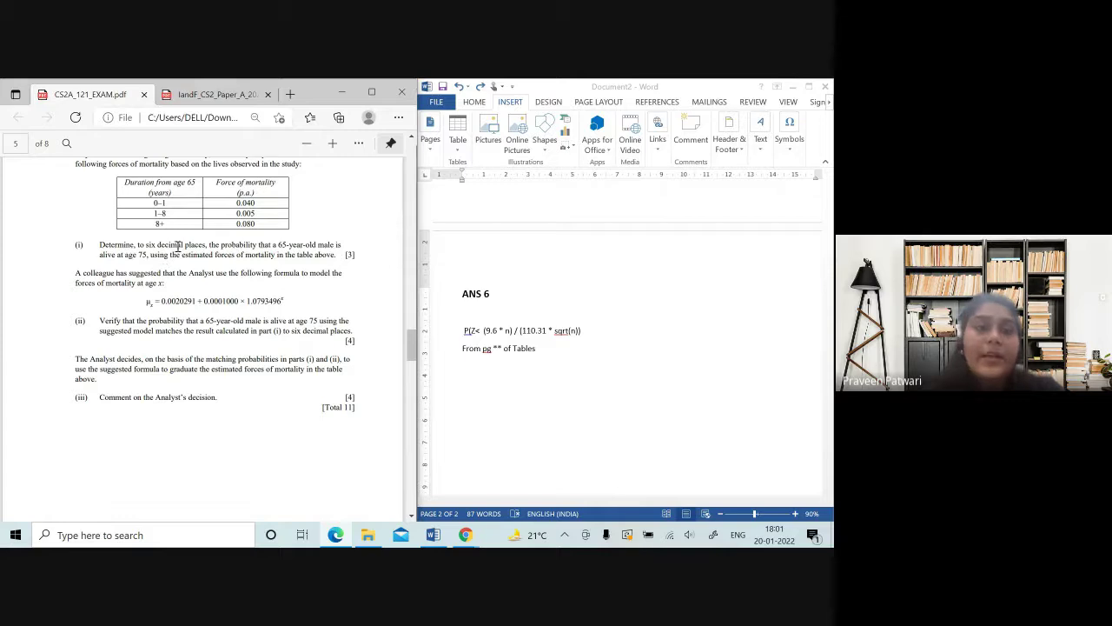
Check the report's Q7(i) solution, then add a blank line below Word's Ans 6 notes.
click(217, 95)
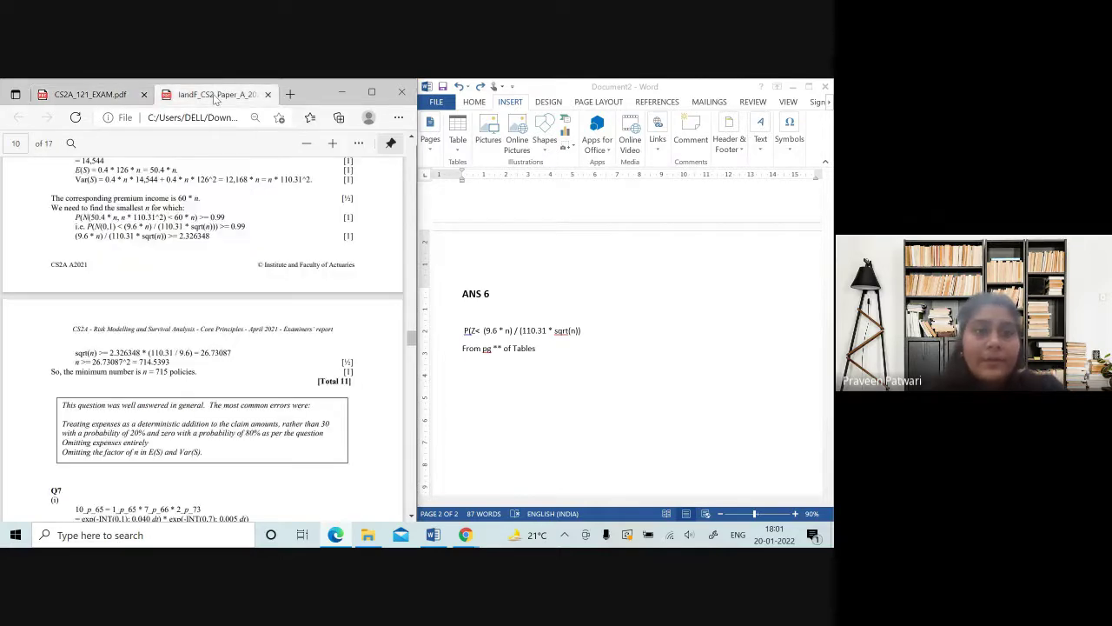
scroll(214, 286, down, 3)
scroll(213, 286, down, 2)
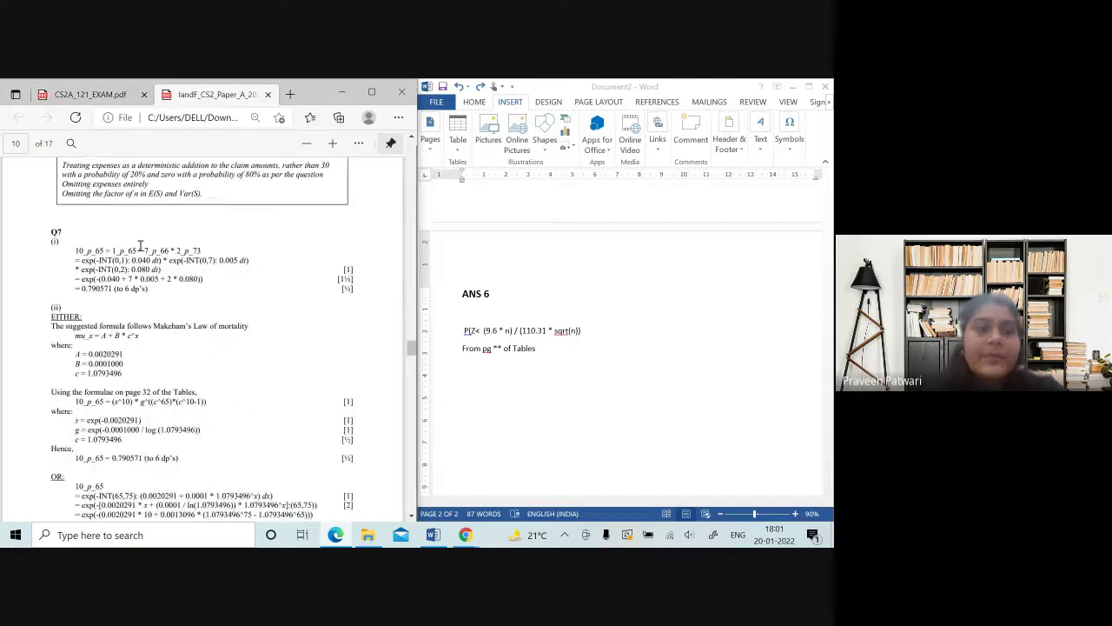
click(117, 92)
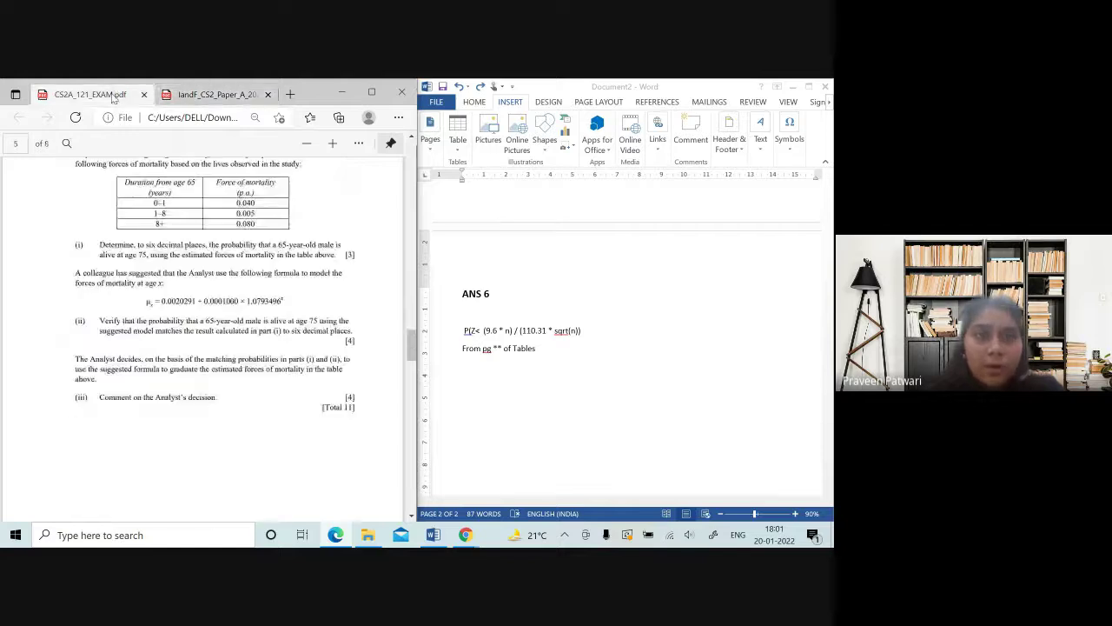
click(216, 94)
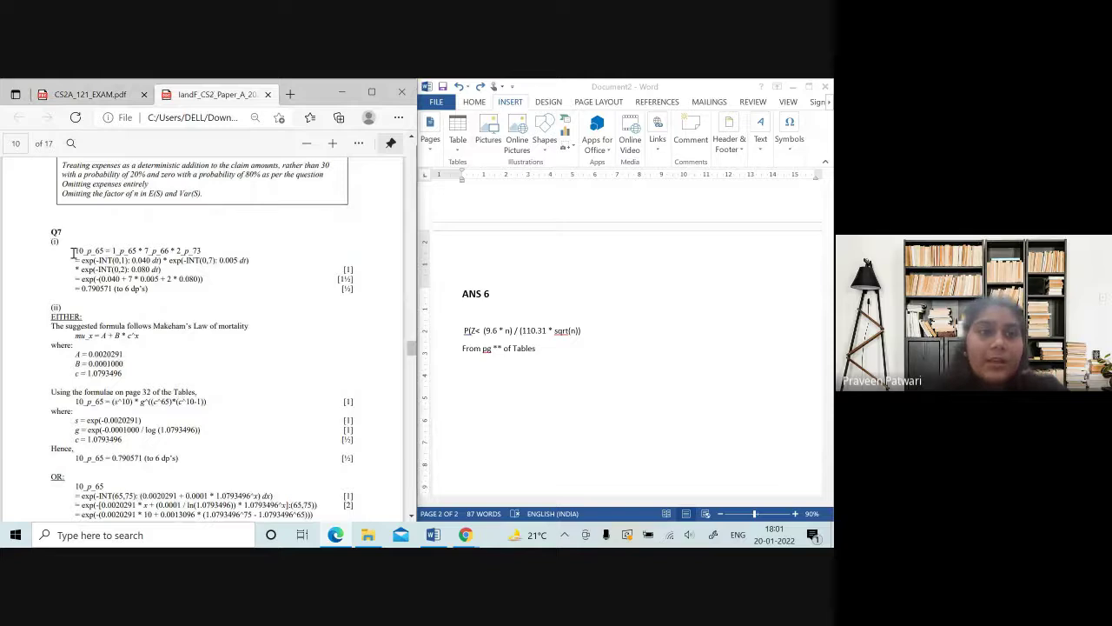
drag(73, 253, 184, 289)
click(183, 296)
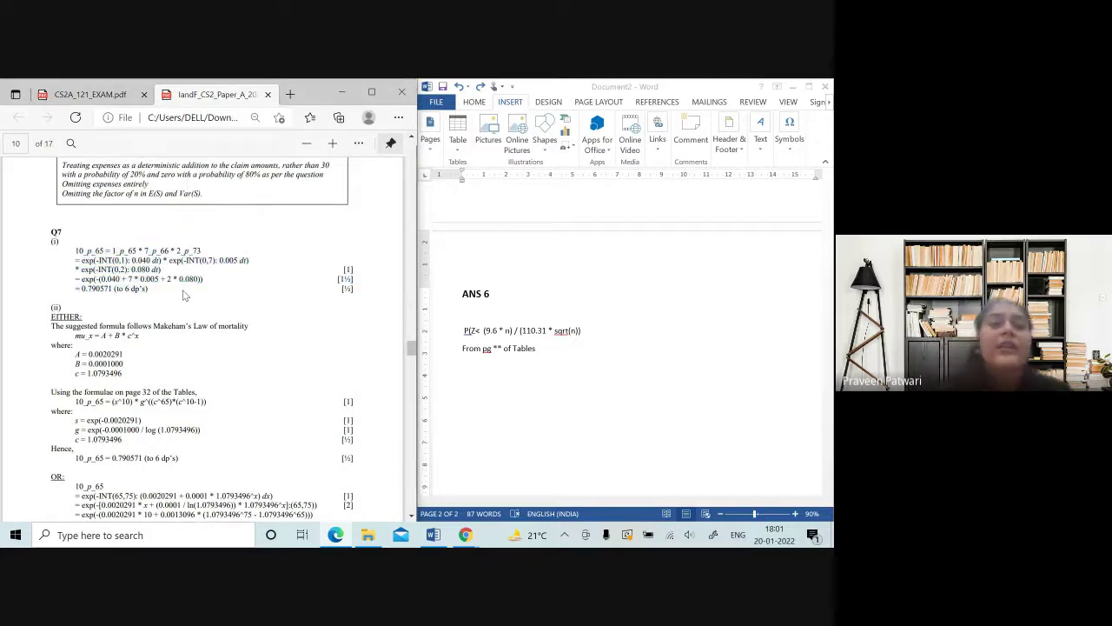
click(616, 404)
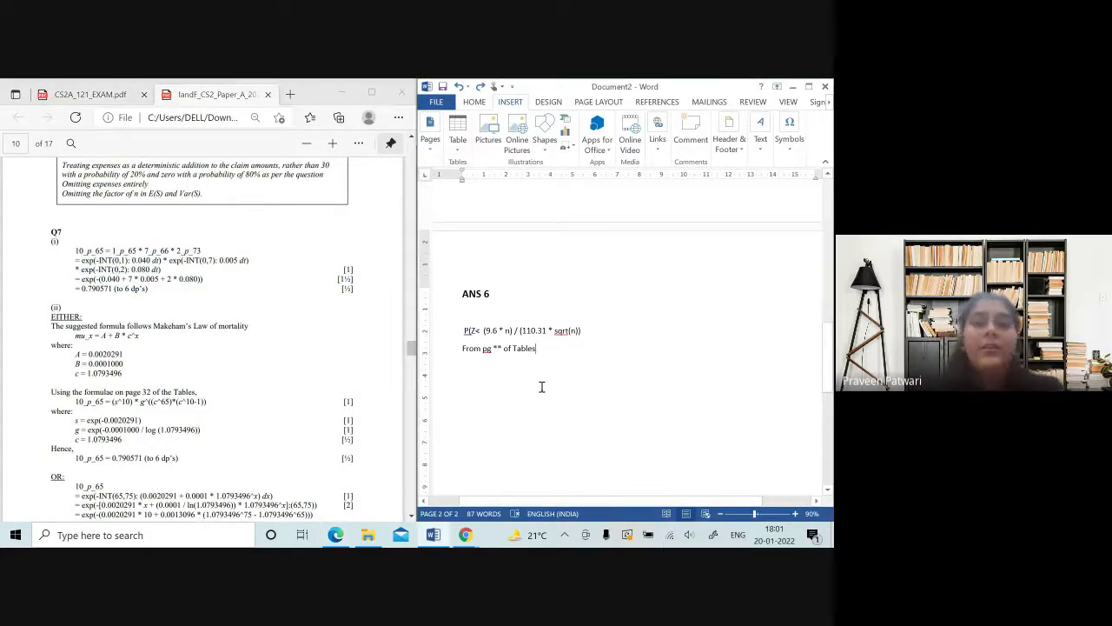
key(Return)
key(Return)
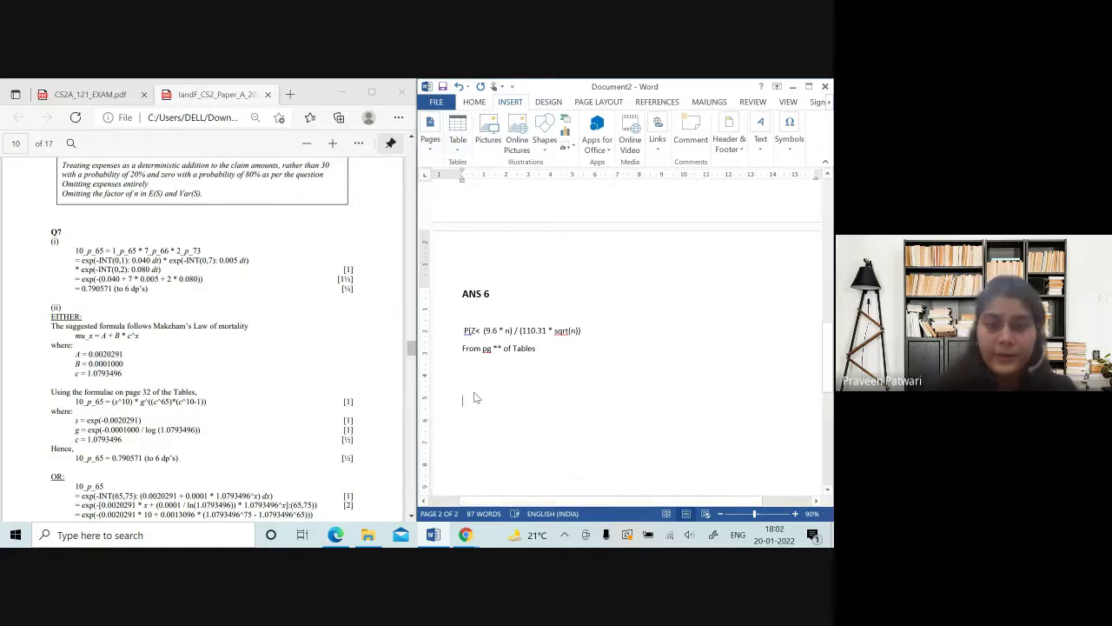
scroll(622, 358, down, 3)
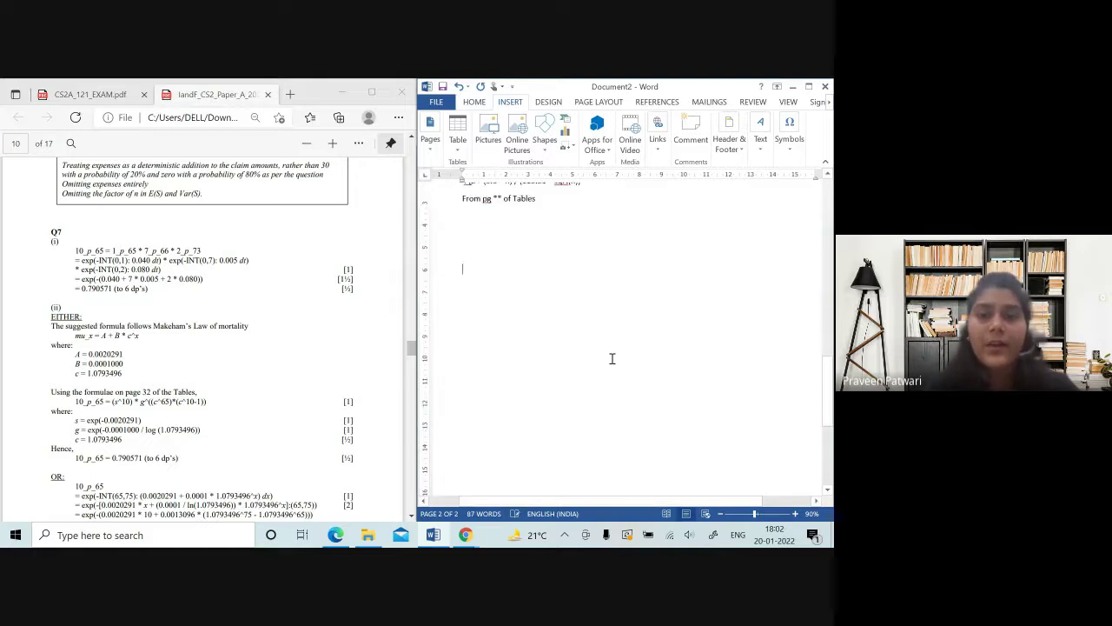
scroll(228, 339, up, 2)
scroll(228, 345, up, 3)
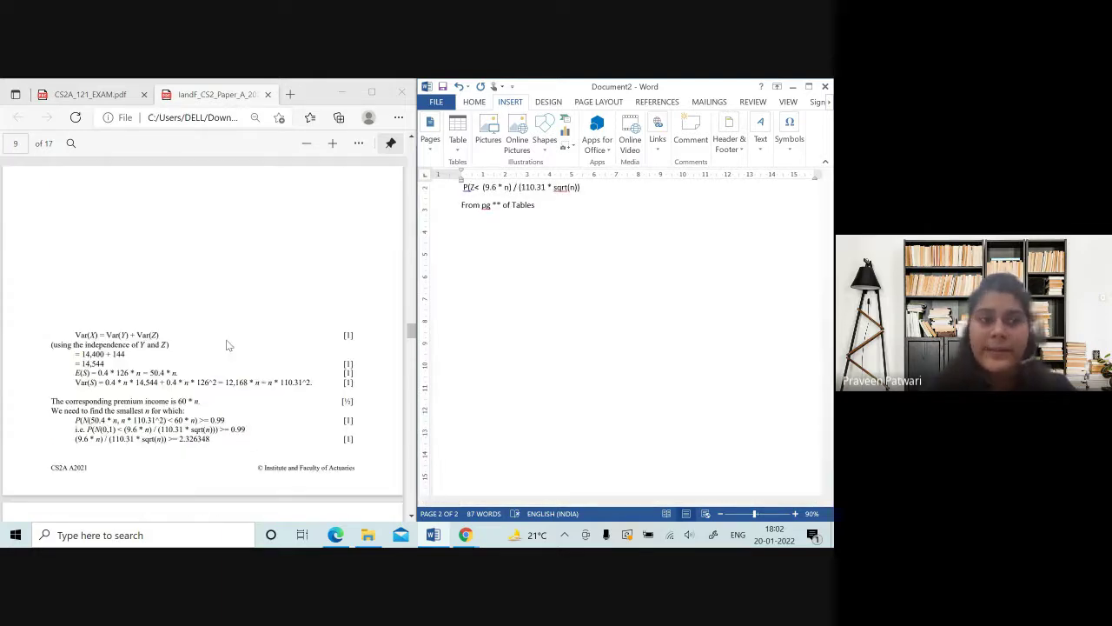
scroll(227, 345, up, 2)
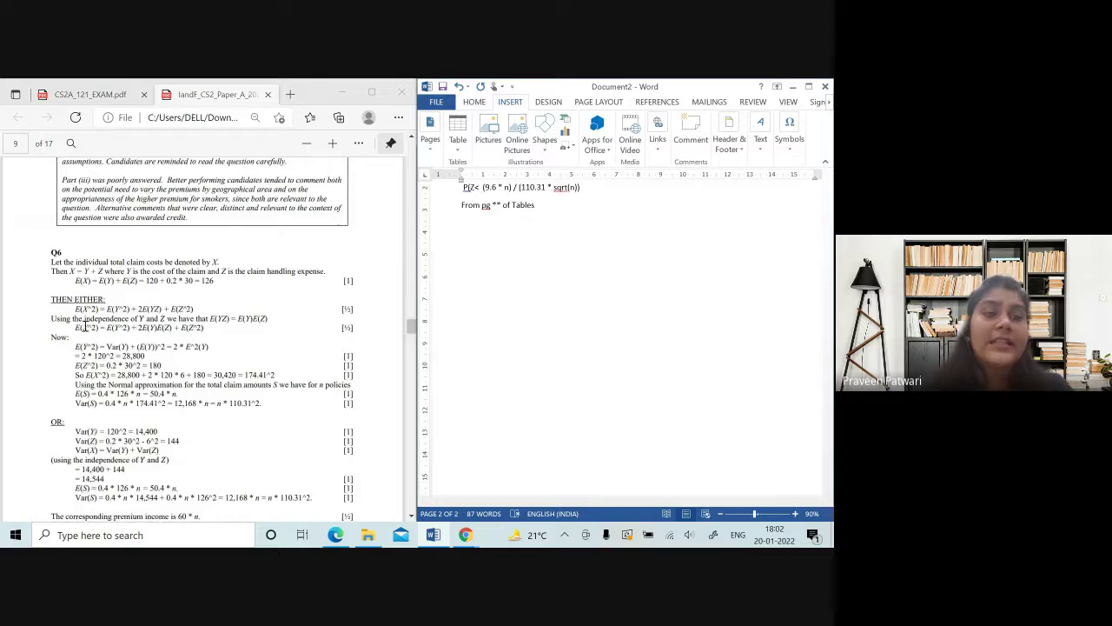
drag(75, 309, 122, 307)
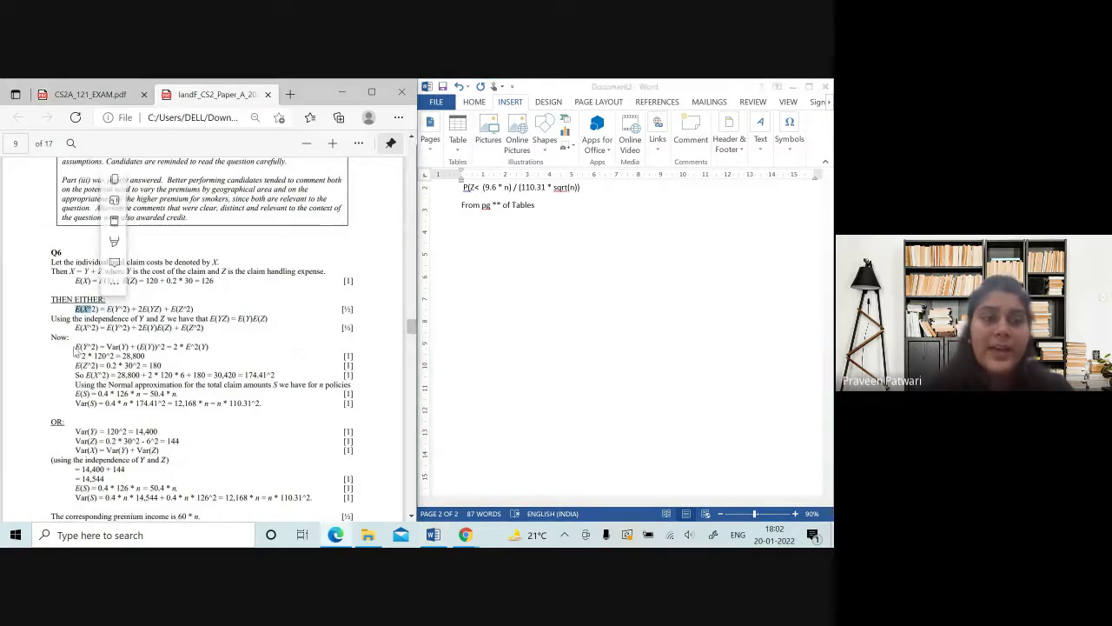
mouse_move(75, 346)
mouse_down()
mouse_move(109, 348)
mouse_move(97, 348)
mouse_up()
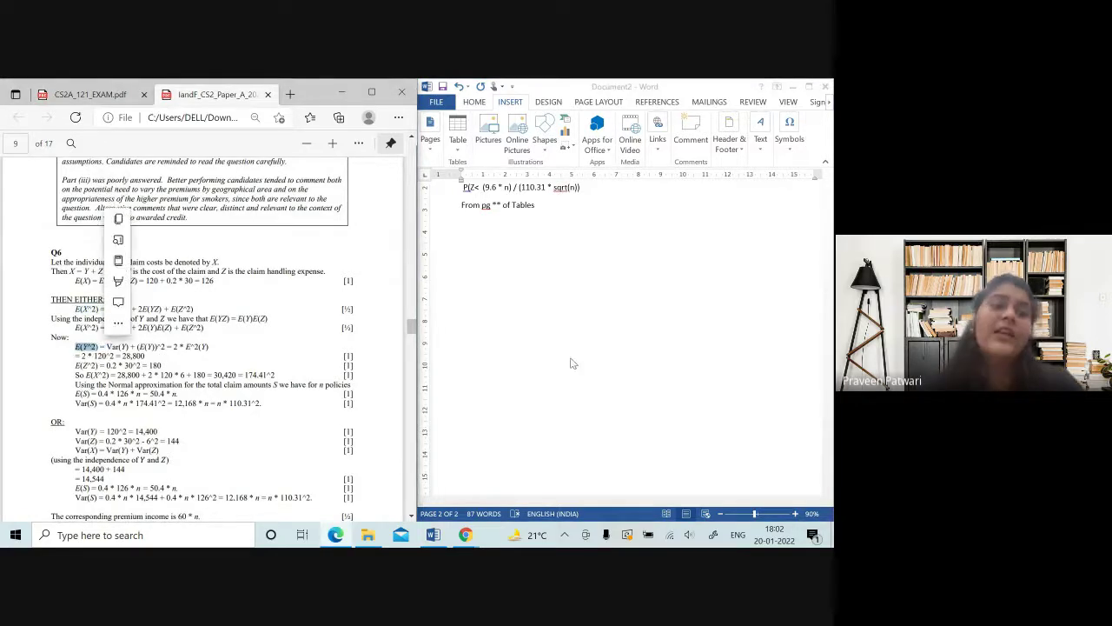
click(597, 374)
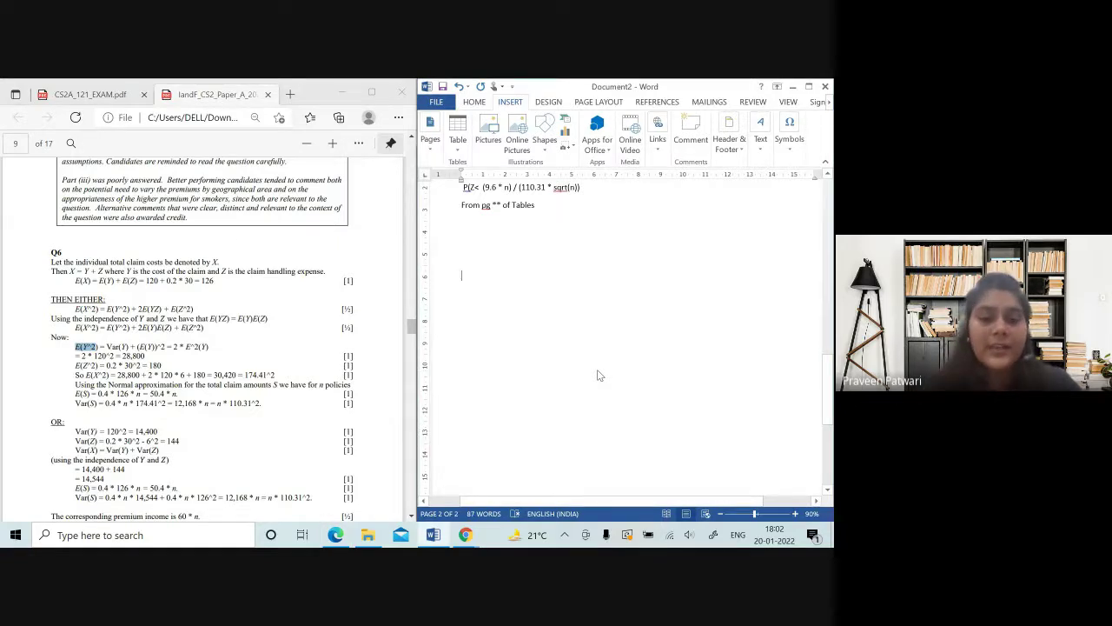
text(^)
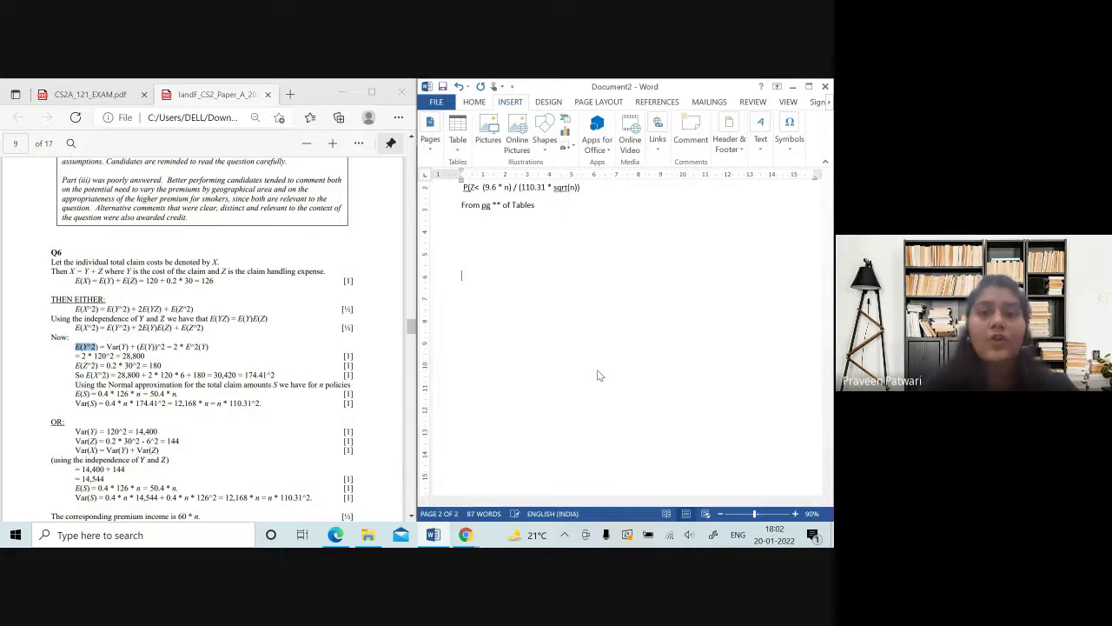
text(sig)
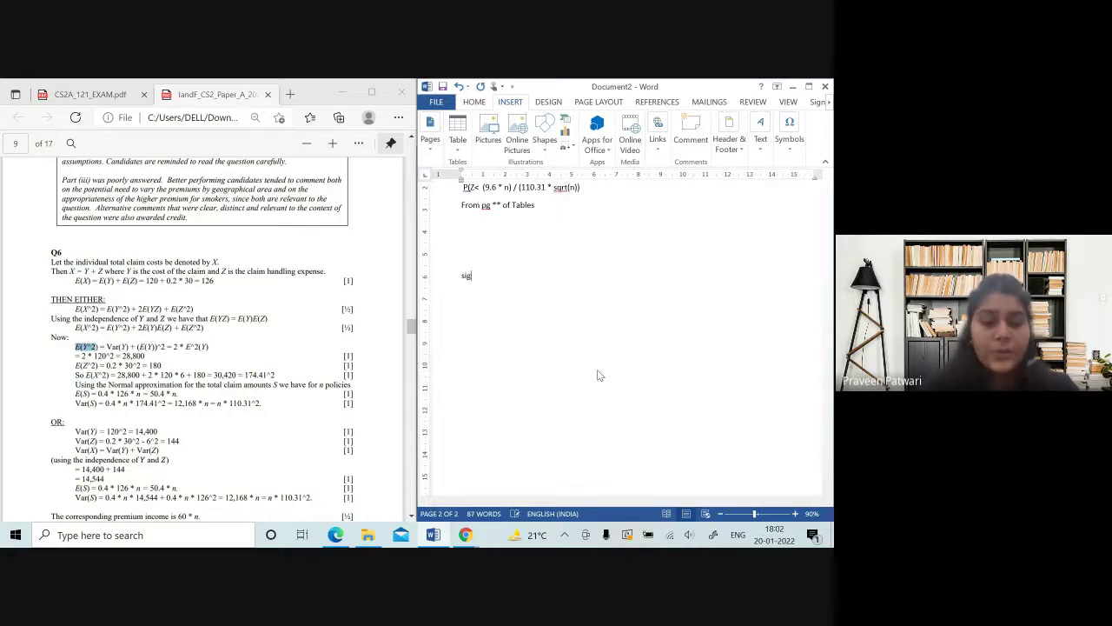
text(ma)
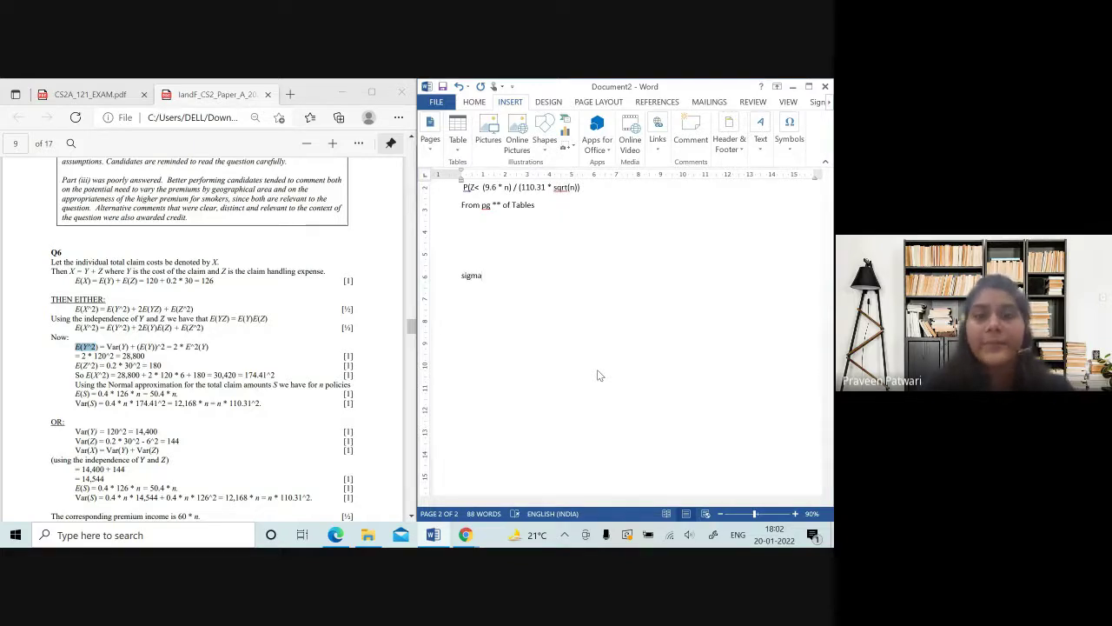
text(2)
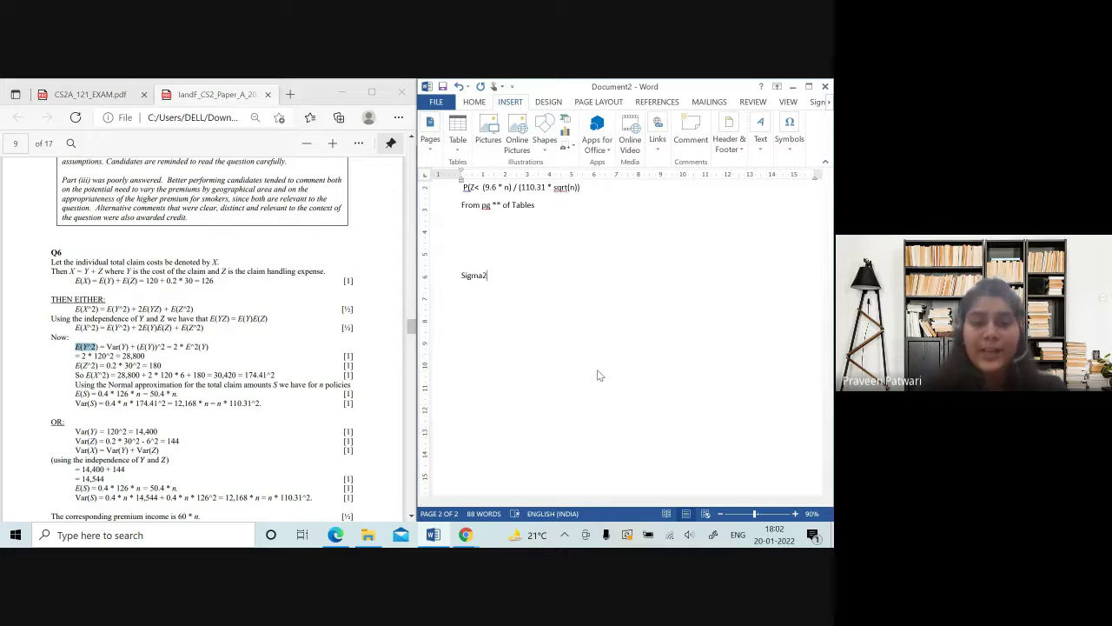
key(ctrl+z)
key(BackSpace)
key(BackSpace)
key(BackSpace)
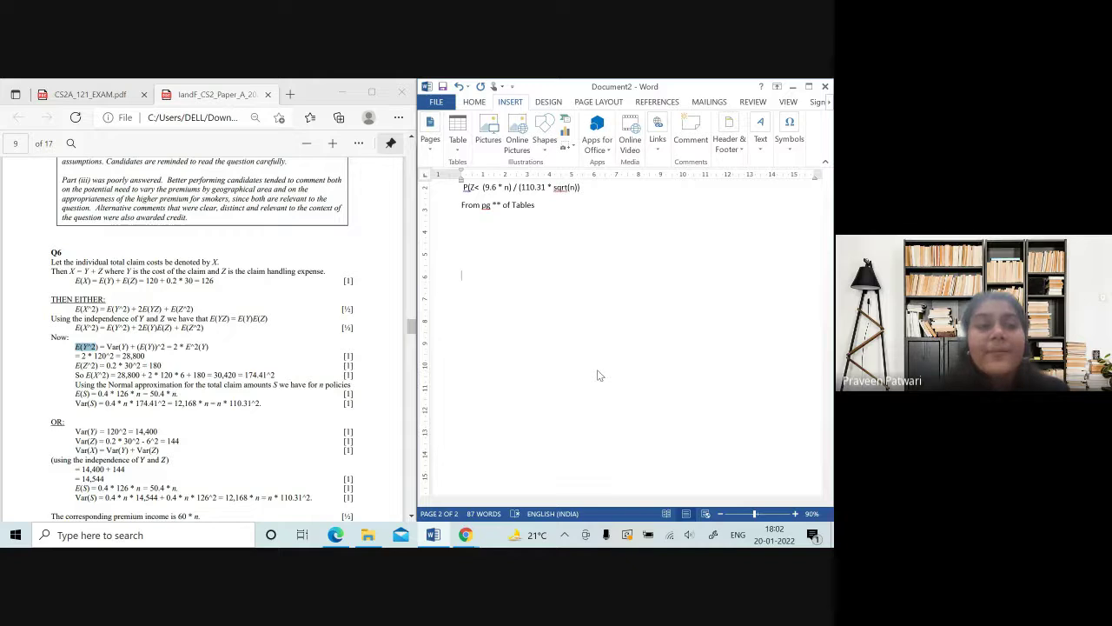
text(X2)
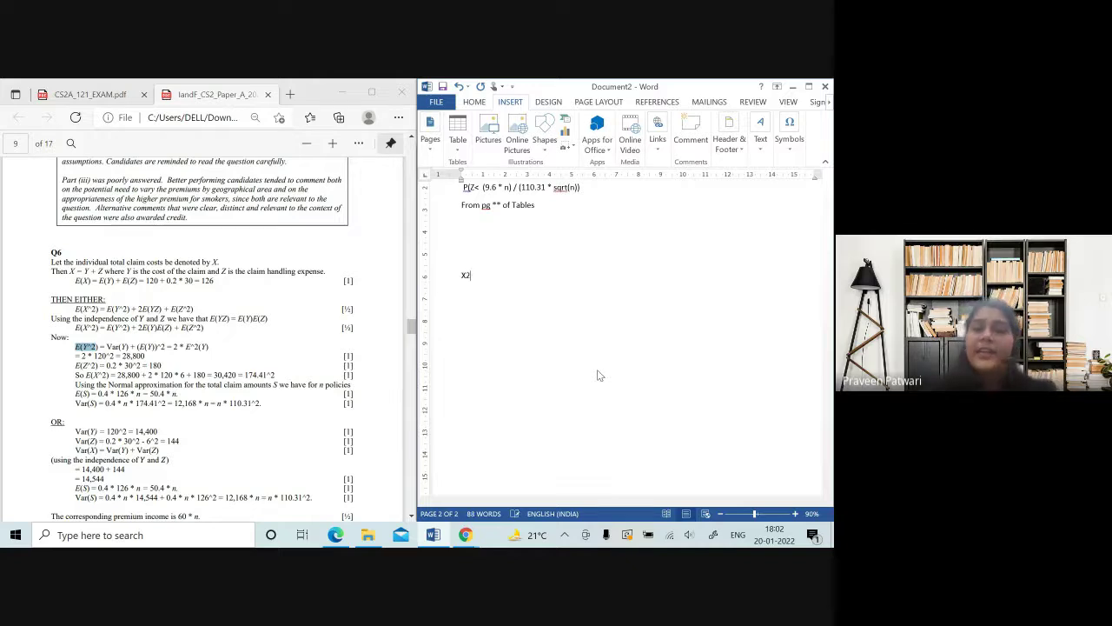
key(BackSpace)
key(BackSpace)
text(x)
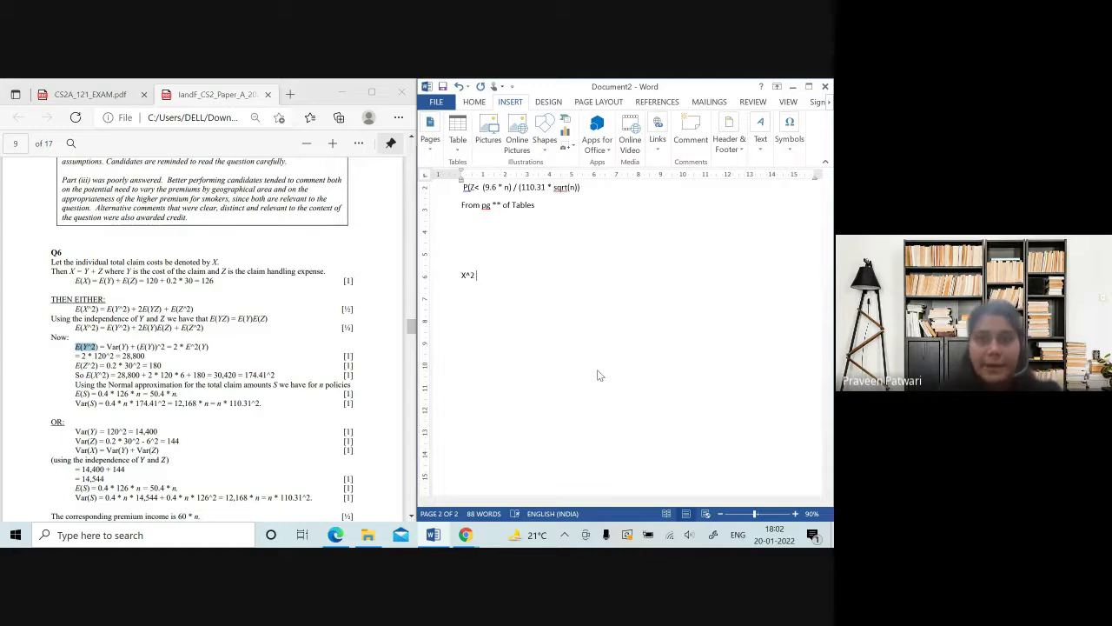
key(BackSpace)
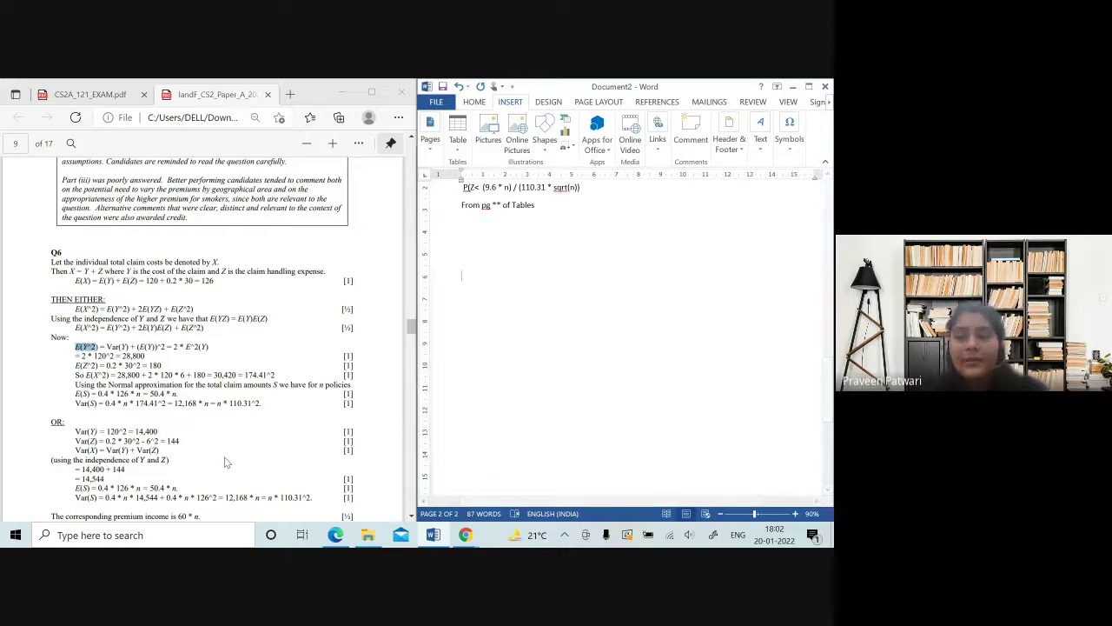
scroll(224, 462, down, 1)
scroll(224, 462, down, 2)
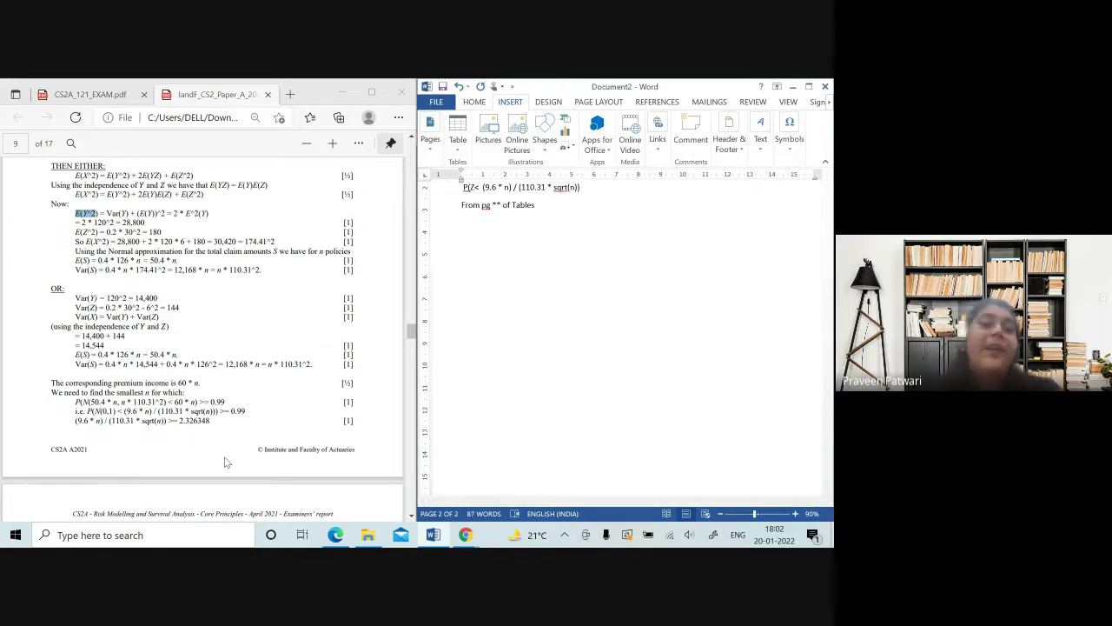
scroll(224, 462, down, 3)
scroll(224, 462, down, 2)
scroll(224, 462, down, 1)
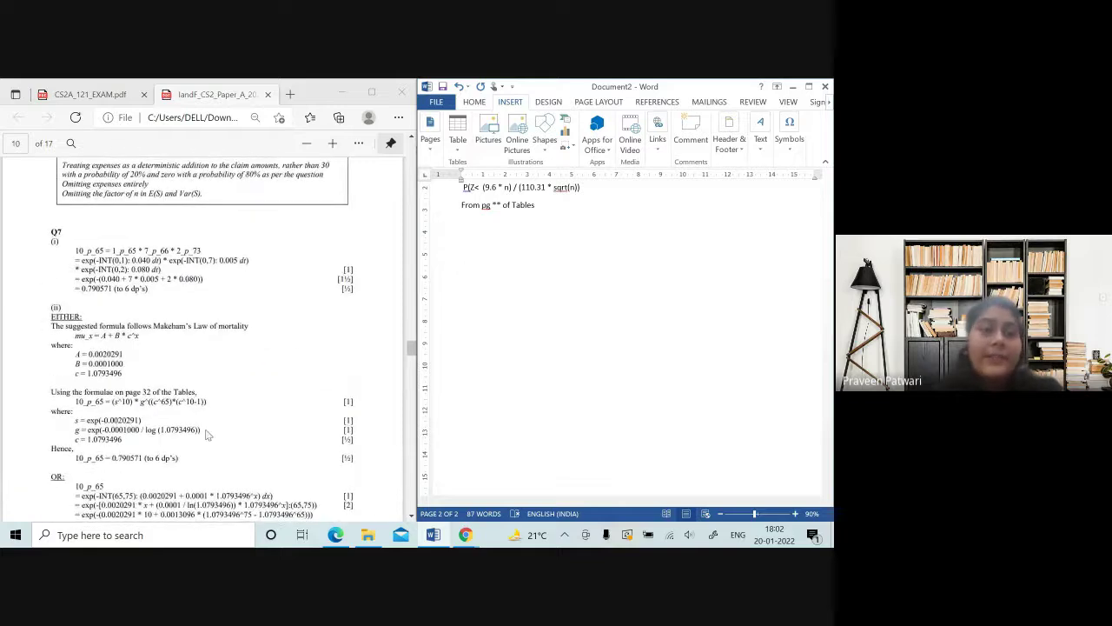
Discard a trial notation and begin the empty line with lowercase exp(.
click(501, 280)
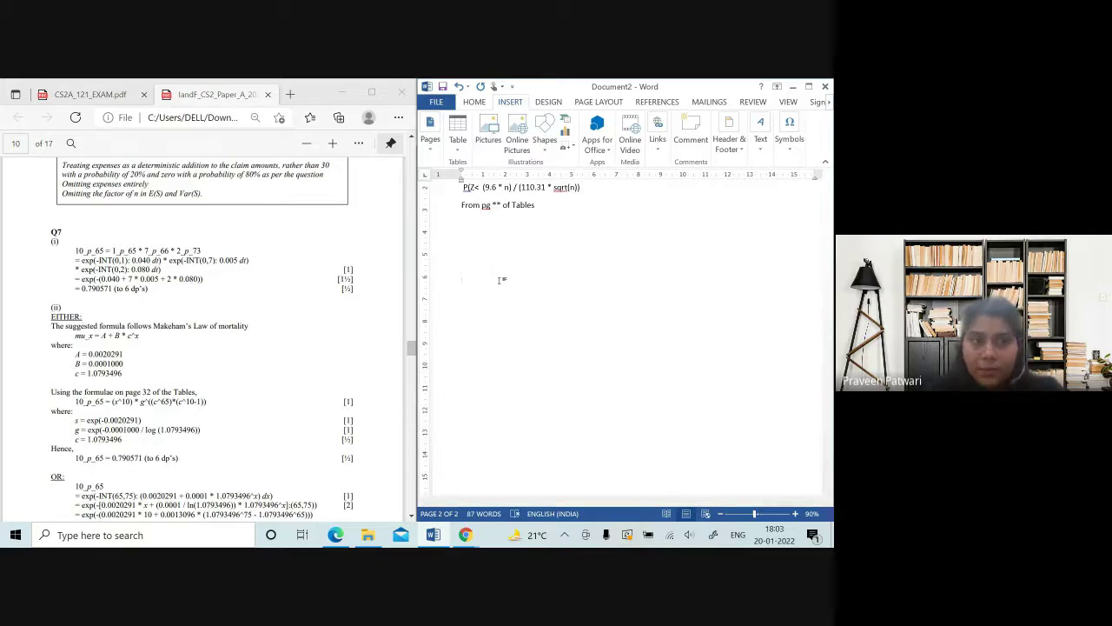
text(1)
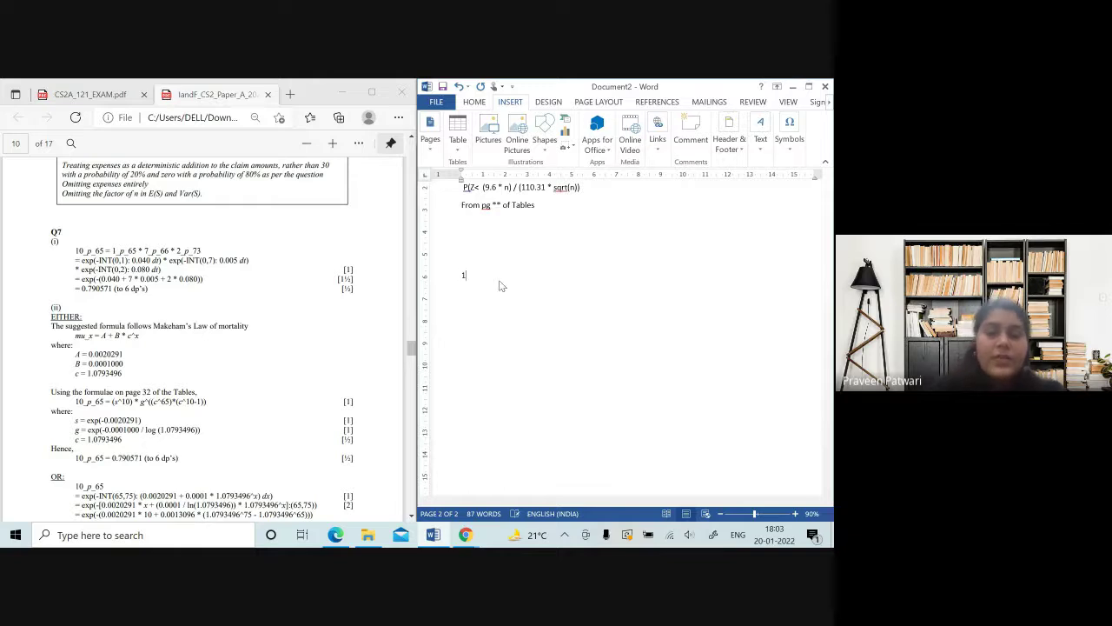
text(0p65 1p65)
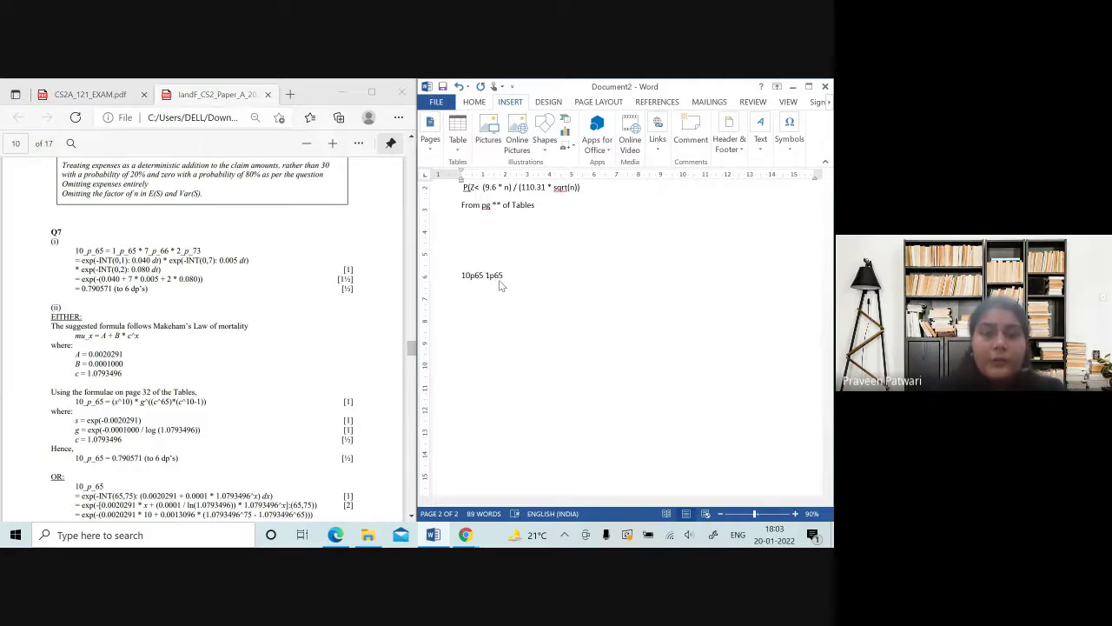
key(BackSpace)
key(BackSpace)
key(BackSpace)
key(BackSpace)
key(BackSpace)
key(BackSpace)
key(BackSpace)
key(BackSpace)
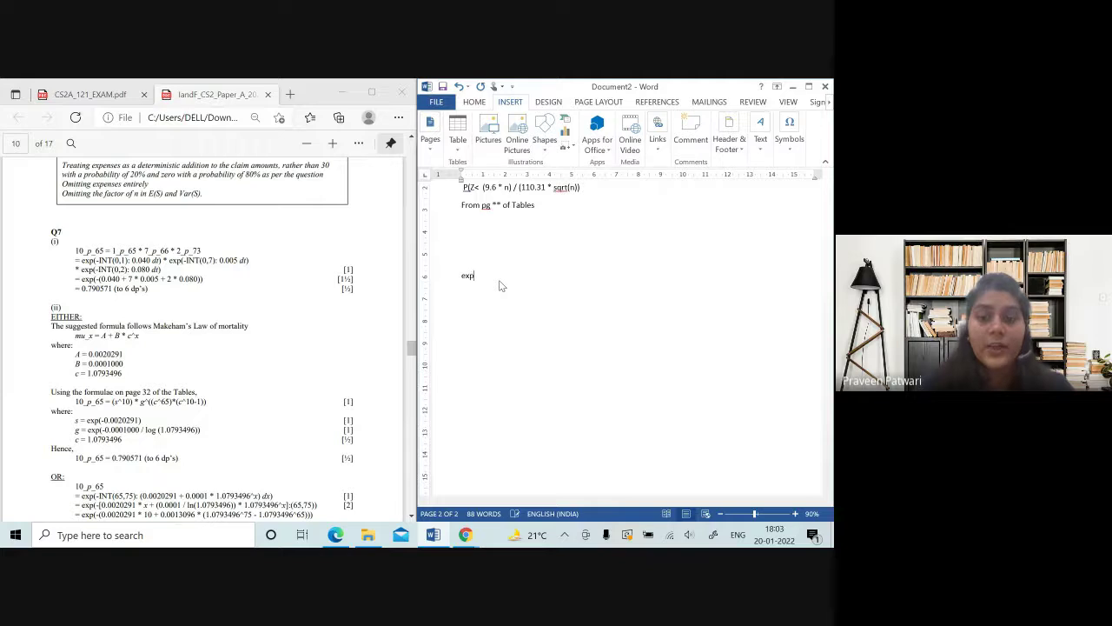
text(()
key(ctrl+z)
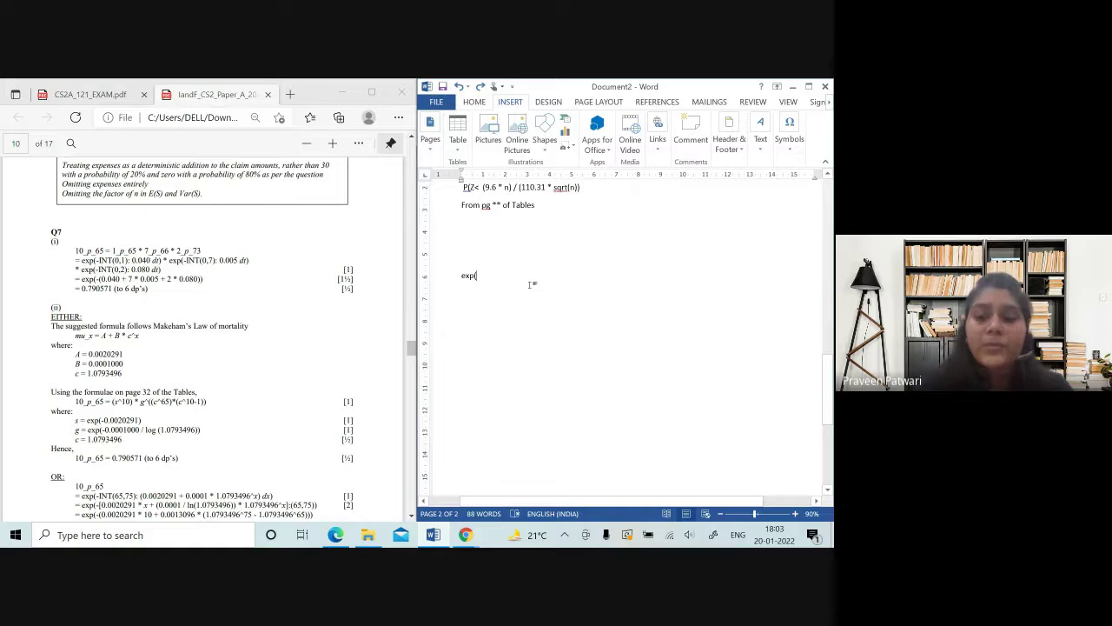
Complete the first factor as exp(-INT(0,1) : (0.04 dt)) followed by *.
text(-INT)
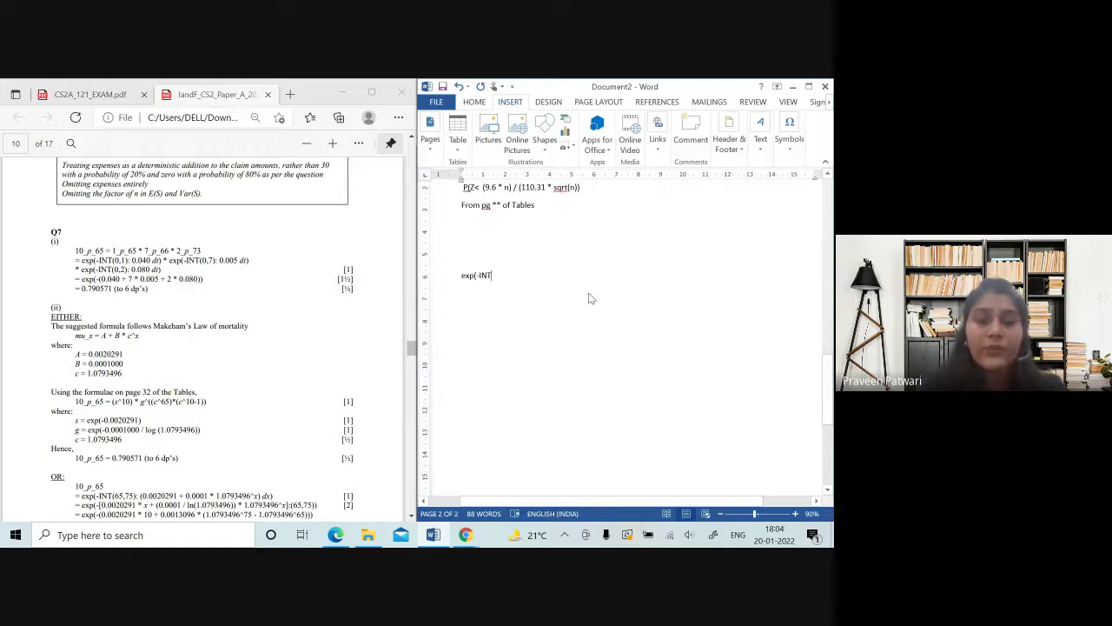
text((0,1) : 0.04 dt)
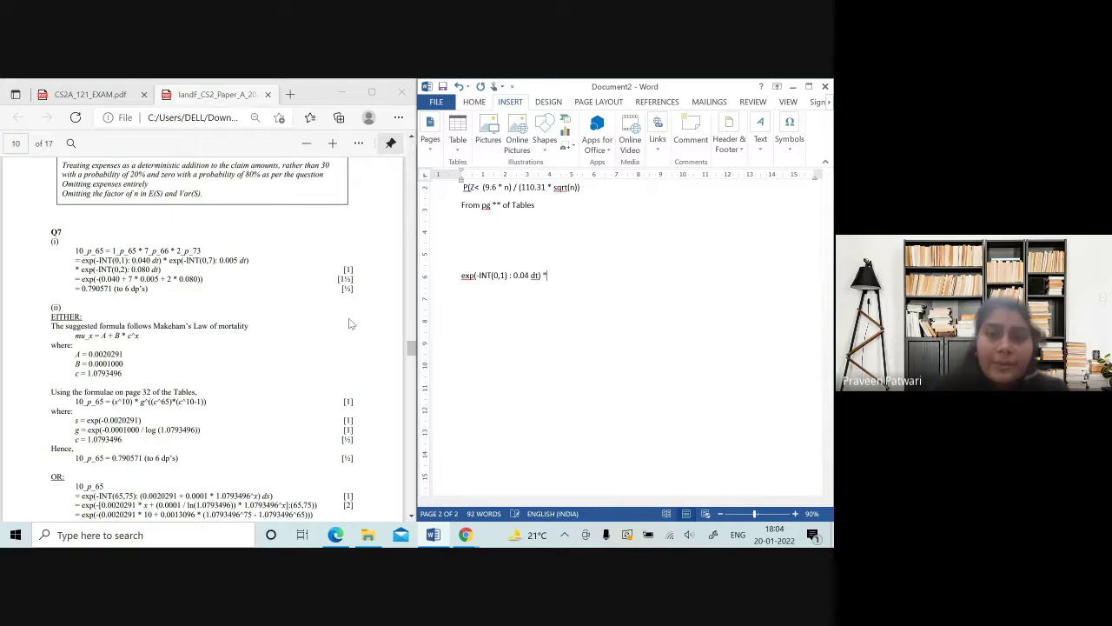
text(*)
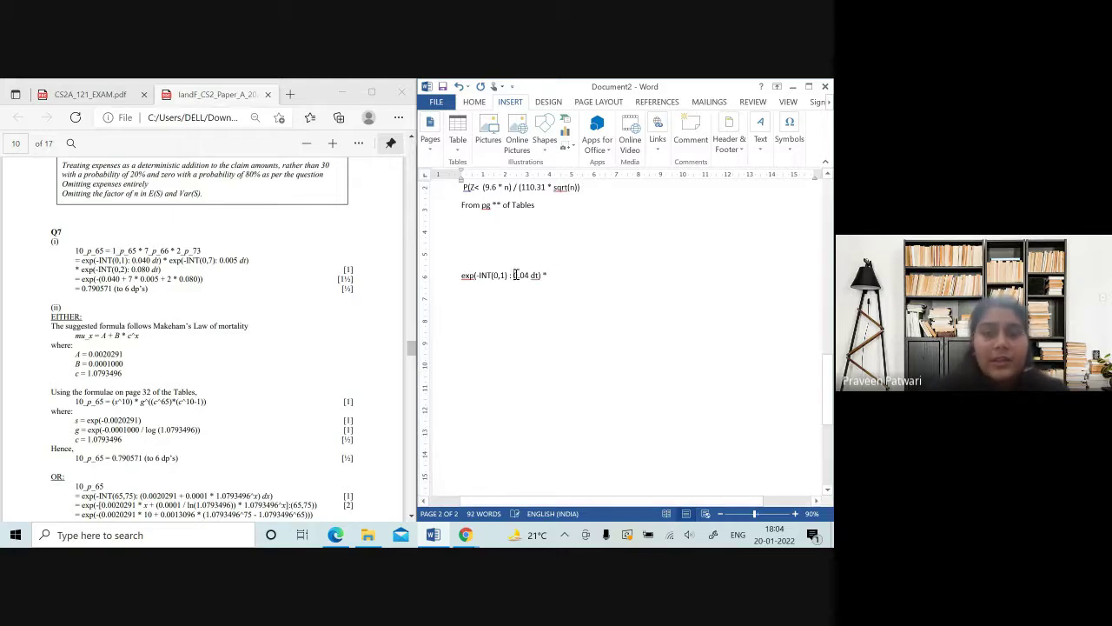
text(()
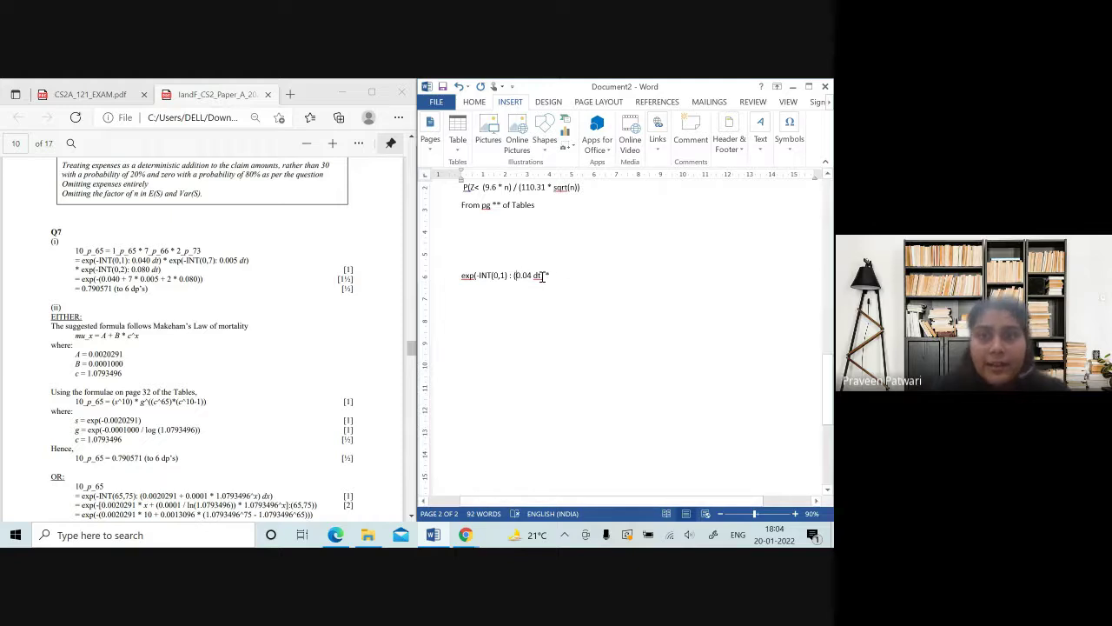
text())
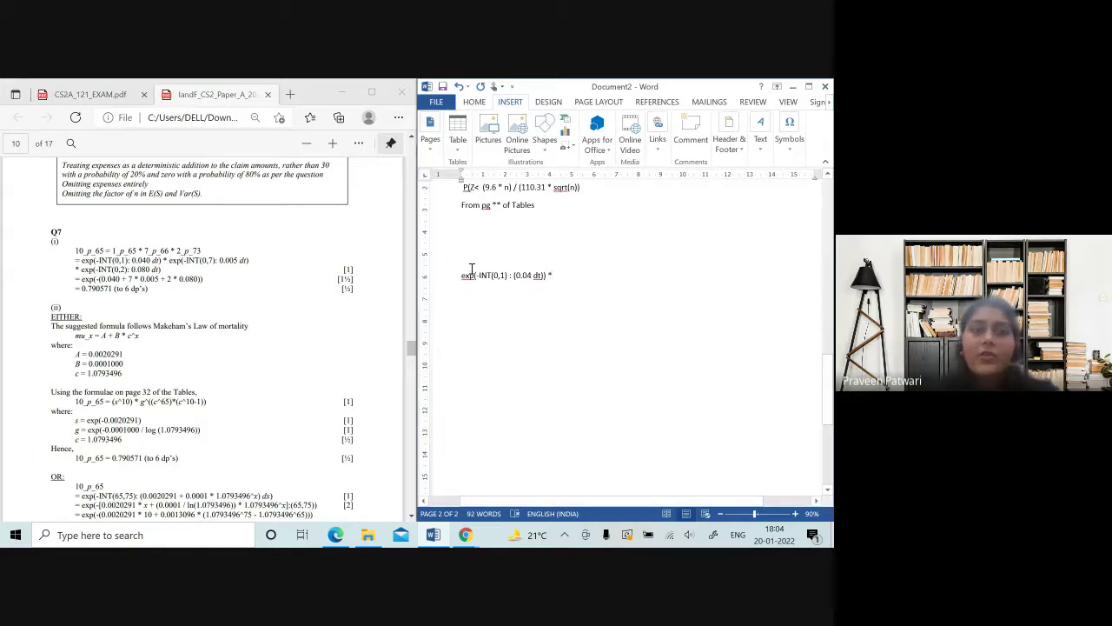
Copy the first exp factor and paste it twice, separated by *.
drag(463, 277, 546, 275)
key(ctrl+c)
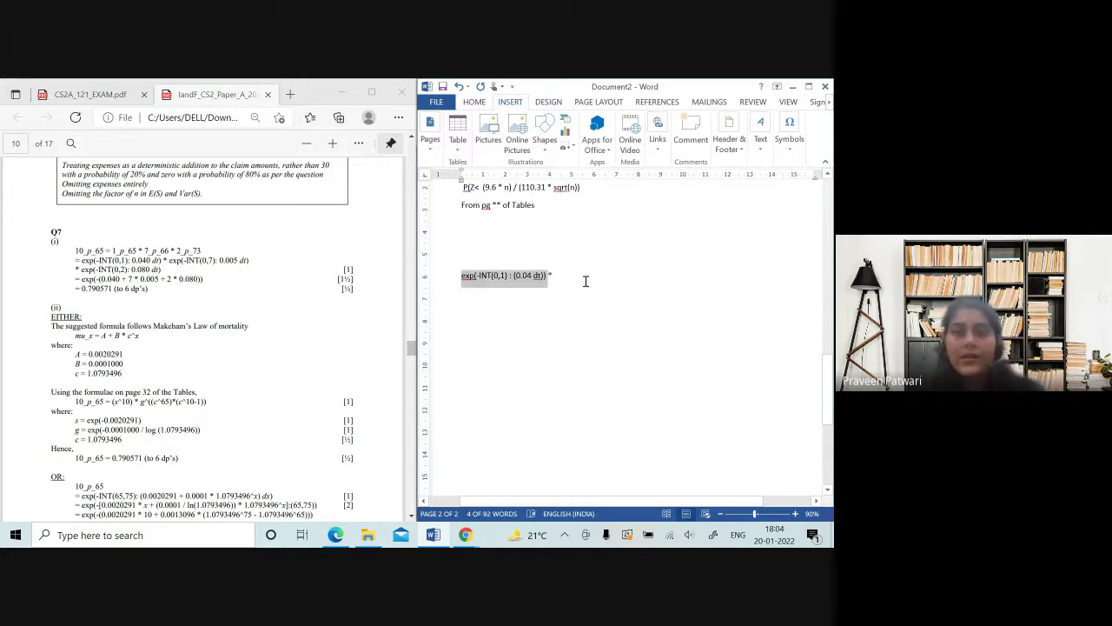
click(585, 280)
key(ctrl+v)
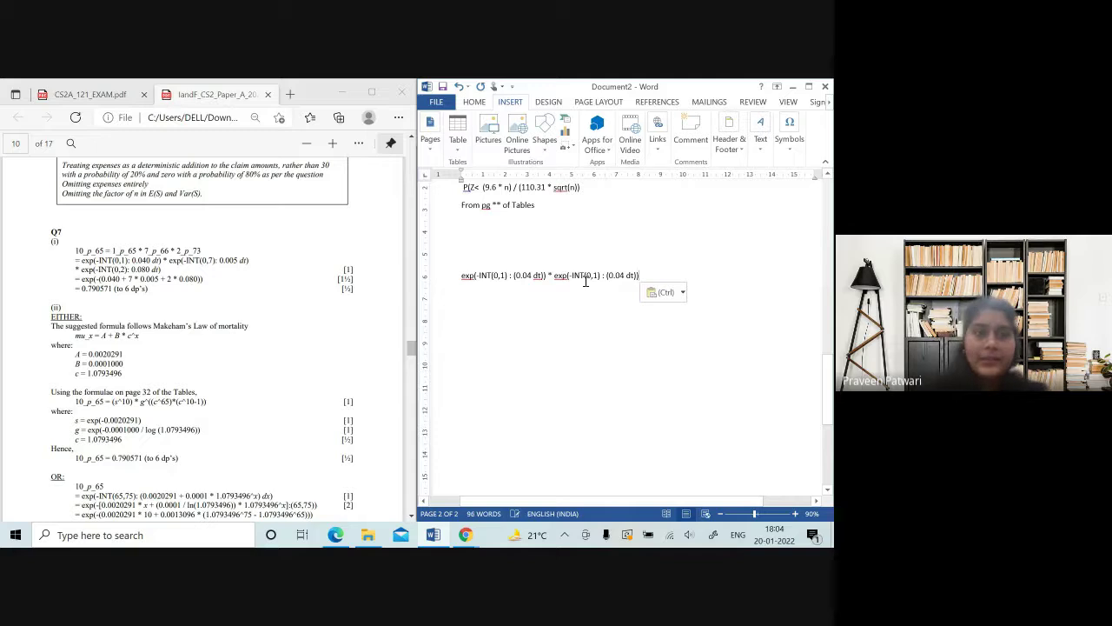
text(*)
key(ctrl+v)
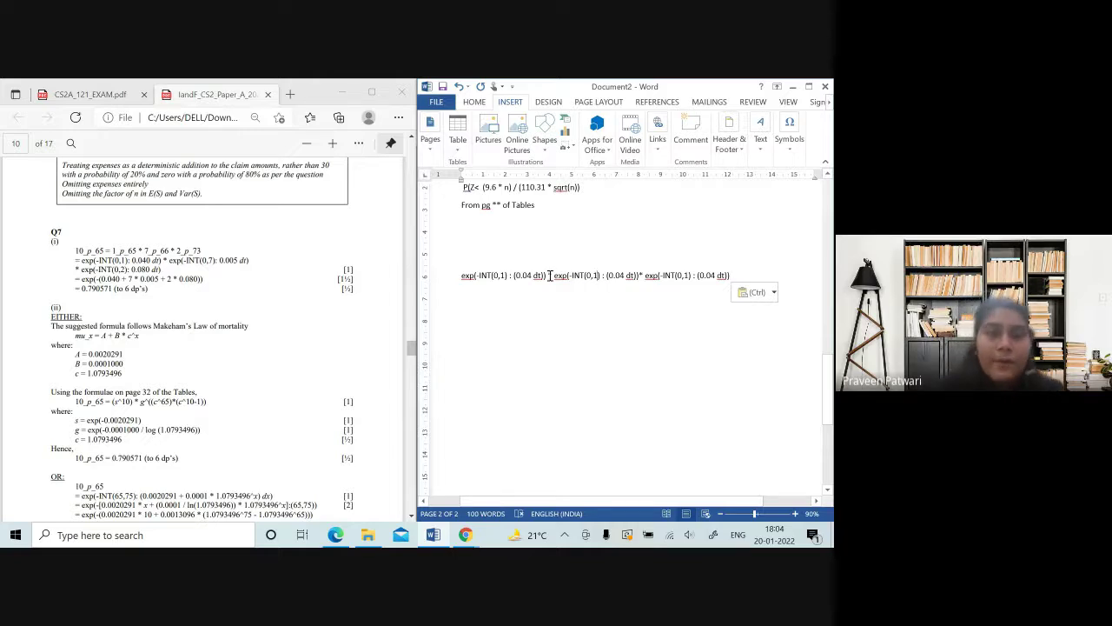
Change the second factor's limits to (0,7) and its rate to 0.005.
key(BackSpace)
key(BackSpace)
text(,7)
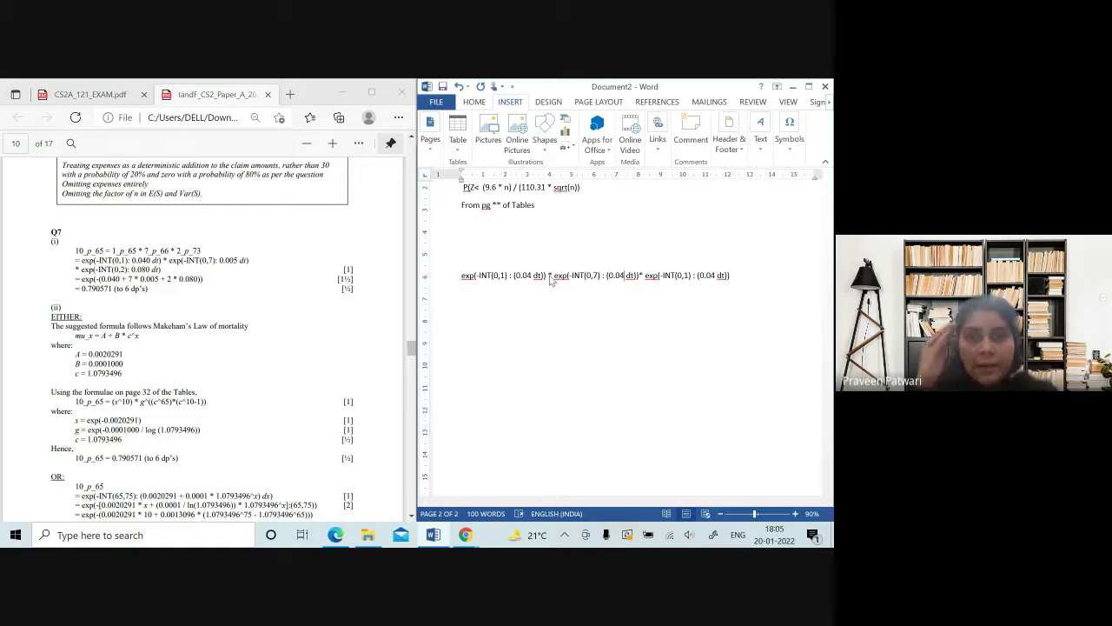
key(BackSpace)
text(0)
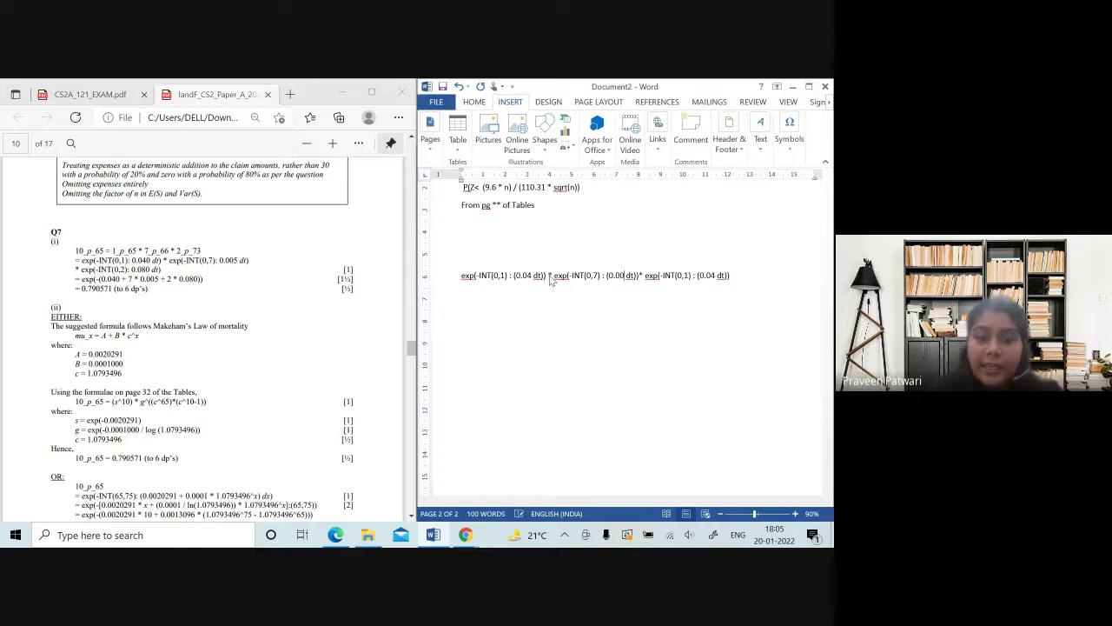
text(5)
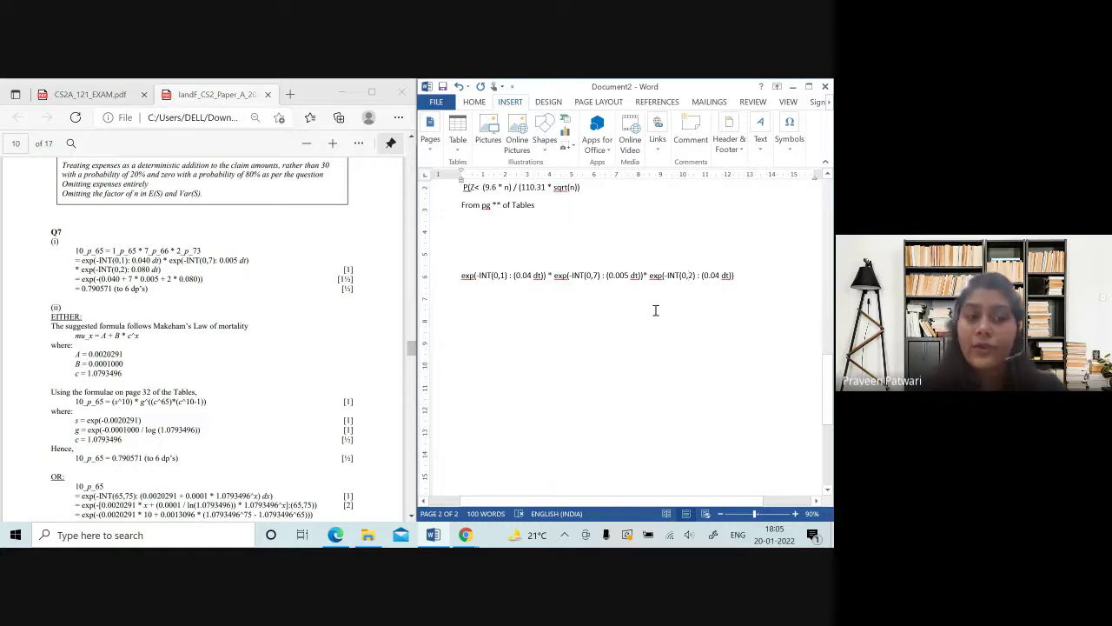
Change the third factor's rate from 0.04 to 0.08, then check the report's Q7(i) working.
click(713, 276)
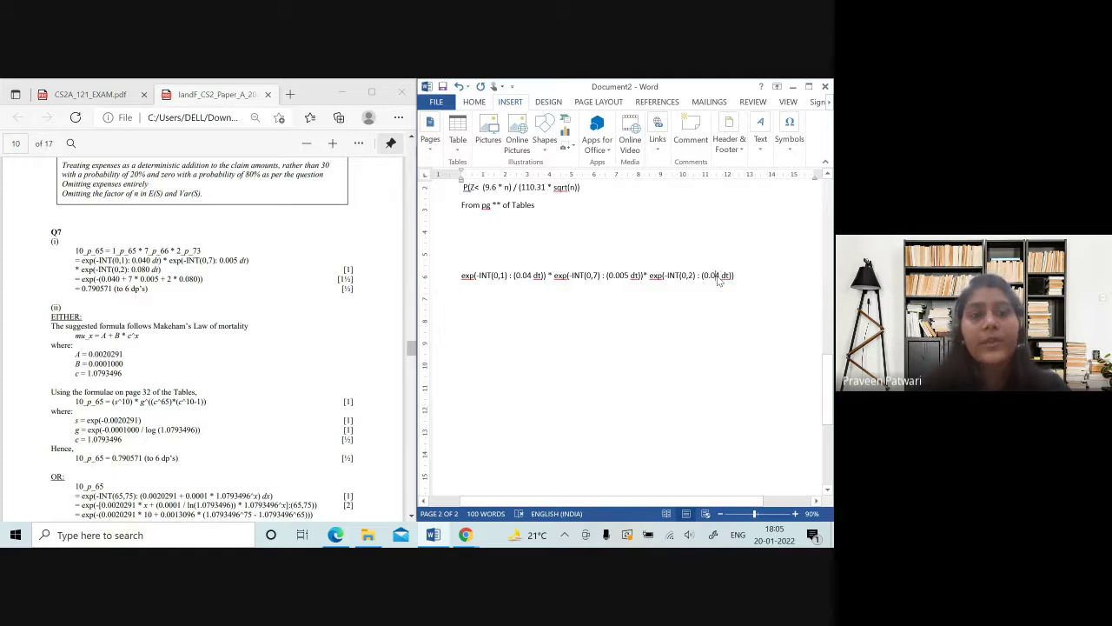
key(BackSpace)
key(Delete)
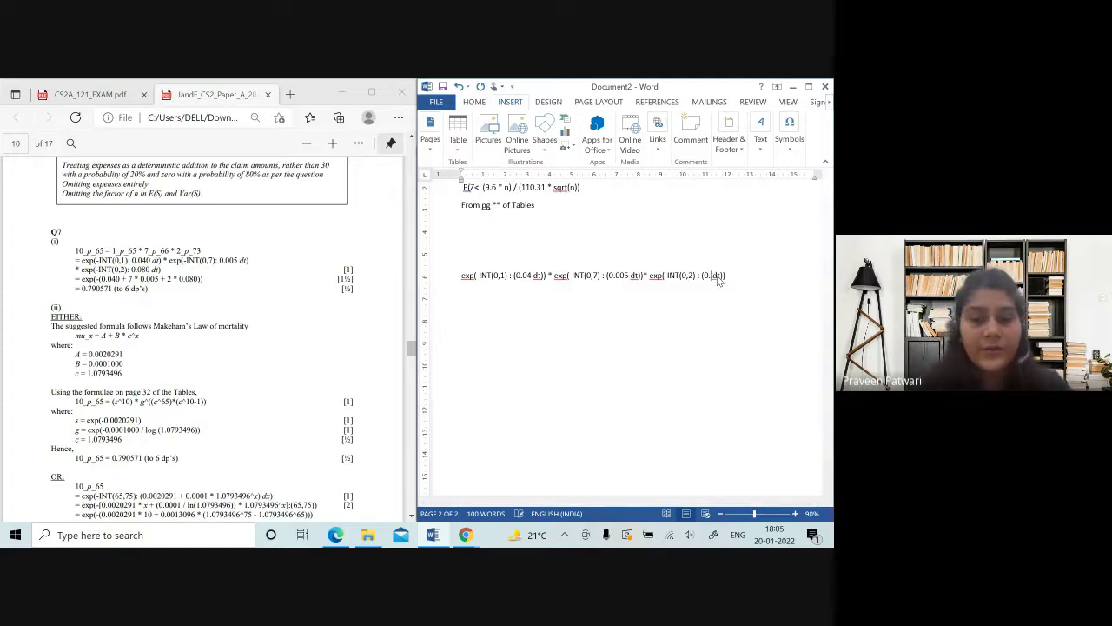
text(08)
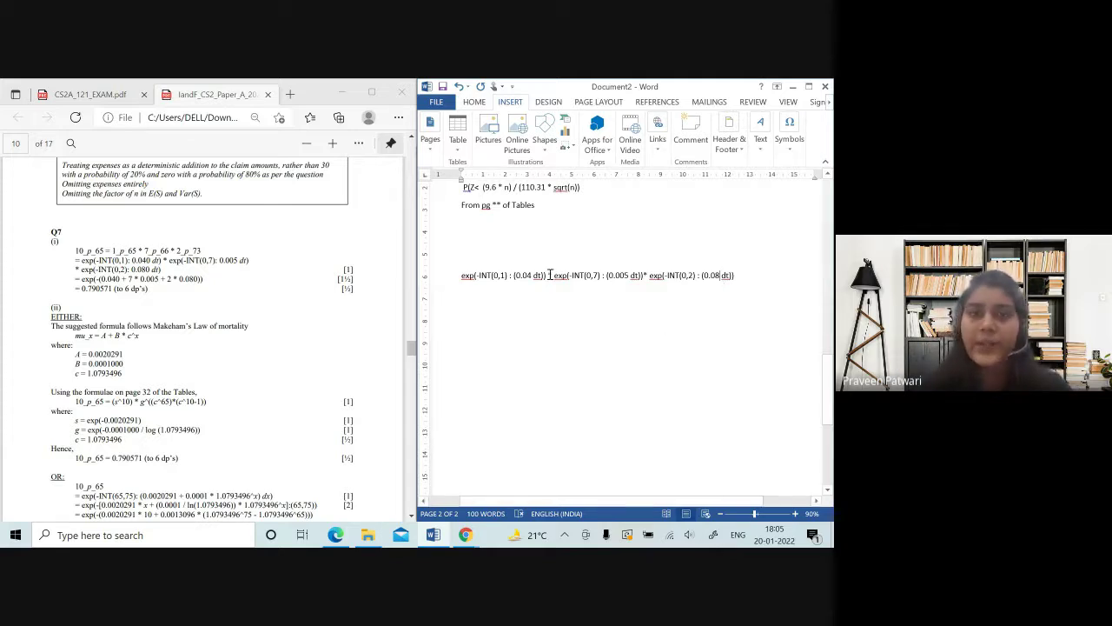
click(461, 292)
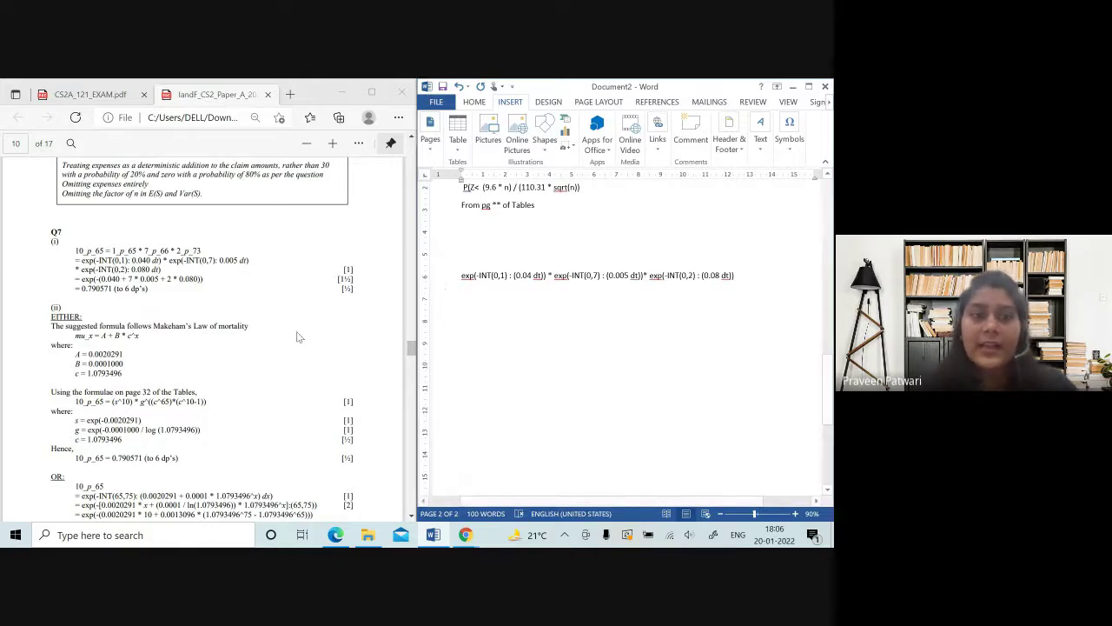
drag(94, 280, 202, 266)
click(213, 276)
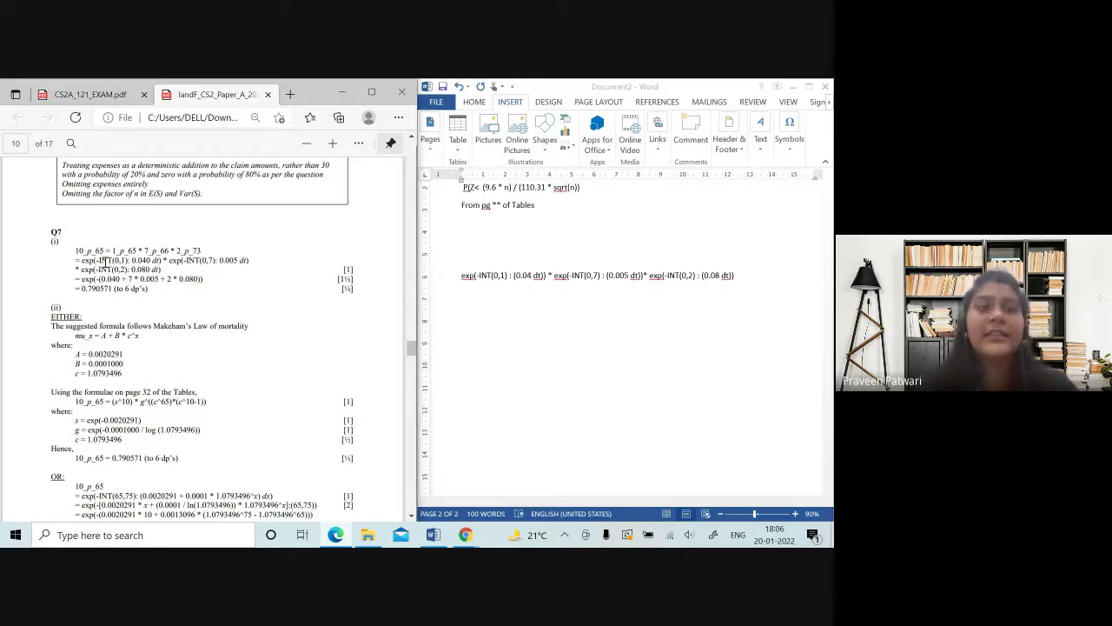
Highlight the -INT(0,1): term in the PDF's Q7(i) formula, then return to Word below the product.
drag(95, 261, 161, 261)
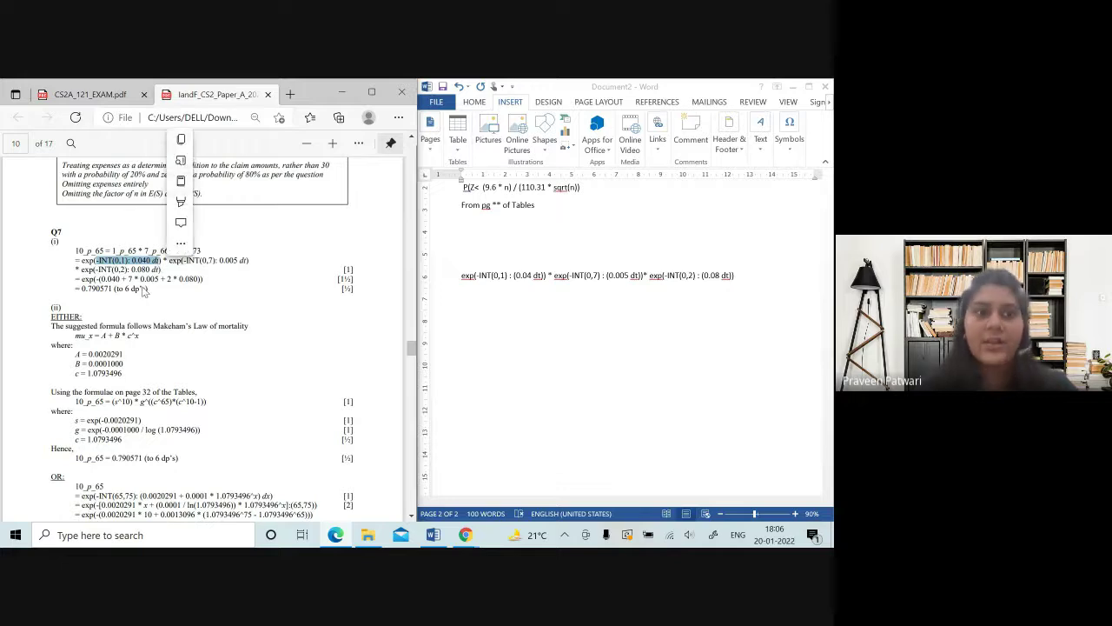
click(223, 280)
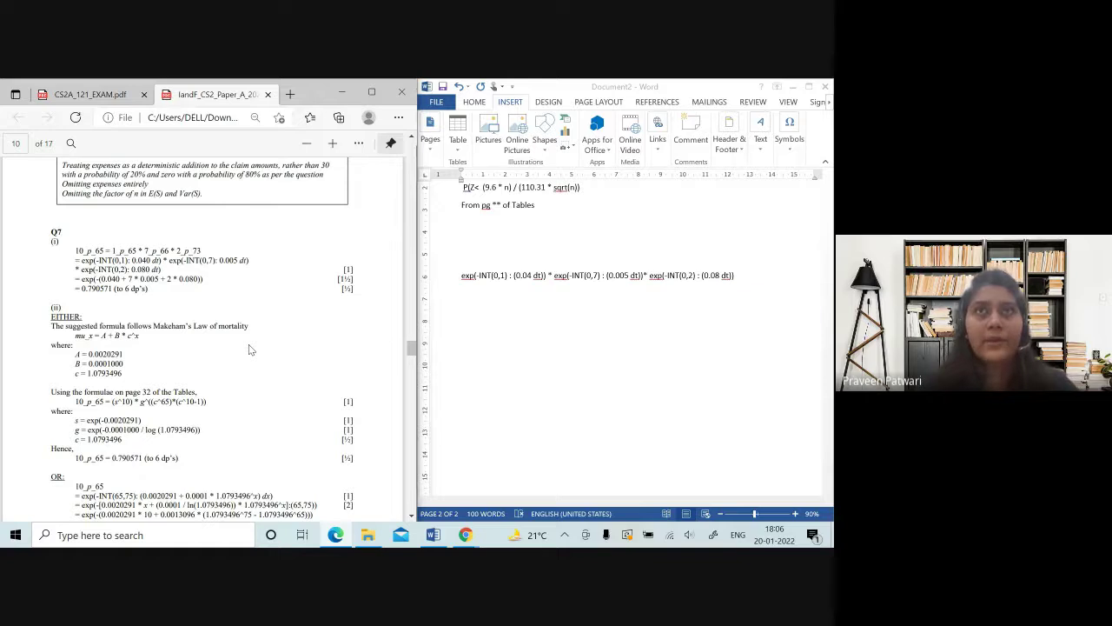
click(571, 327)
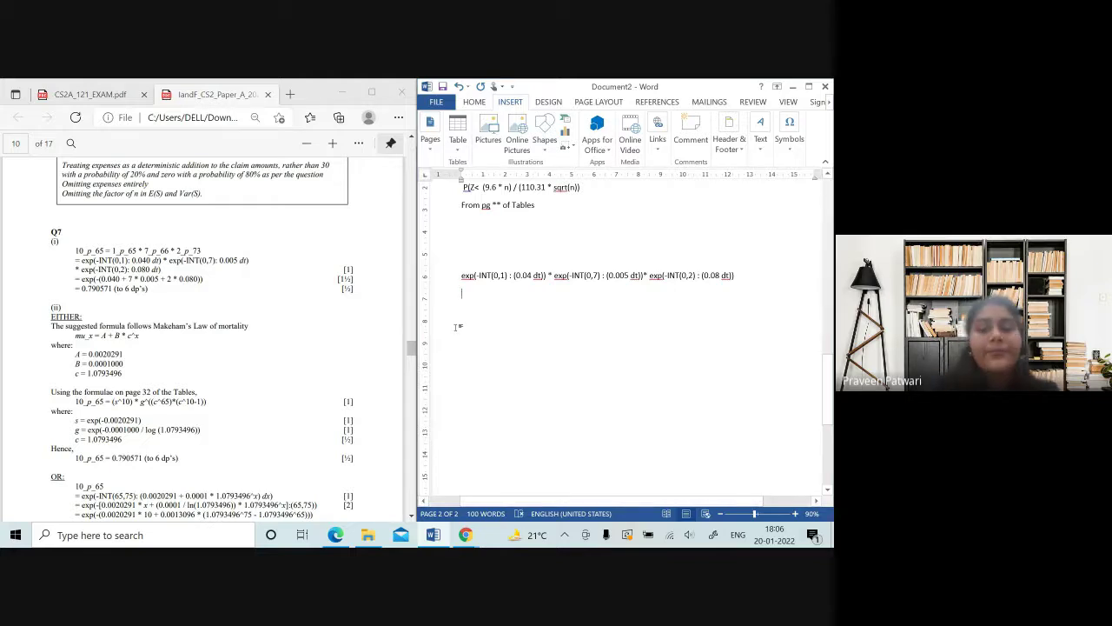
click(640, 293)
Try a plain-text '= [0.6t](0,1)' evaluation below the product, then delete it.
text(=-)
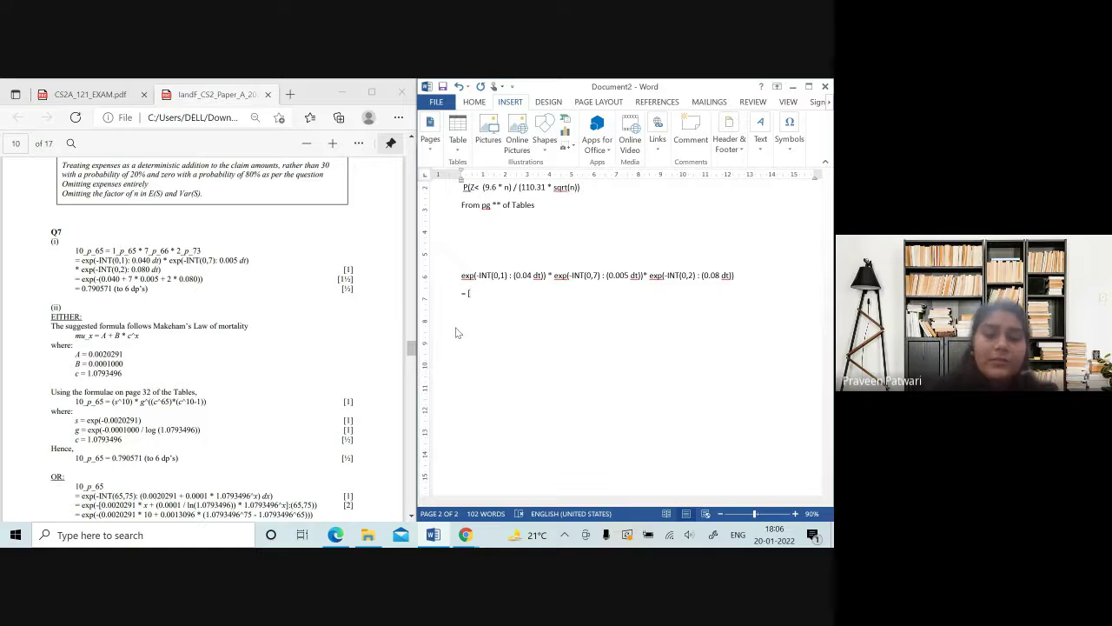
text(0)
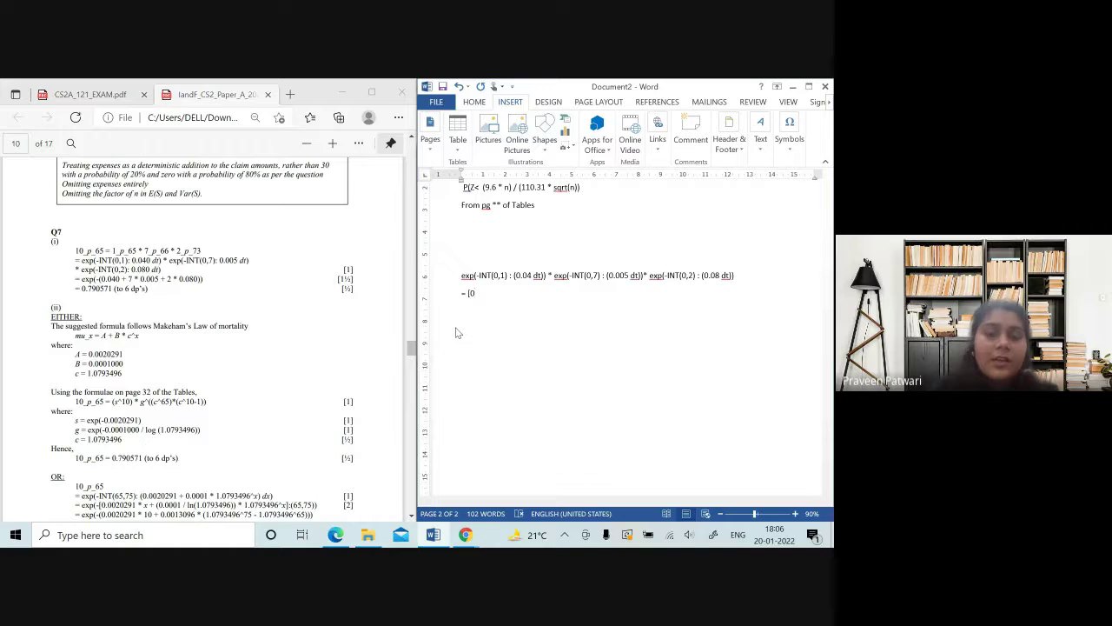
text(.6t)
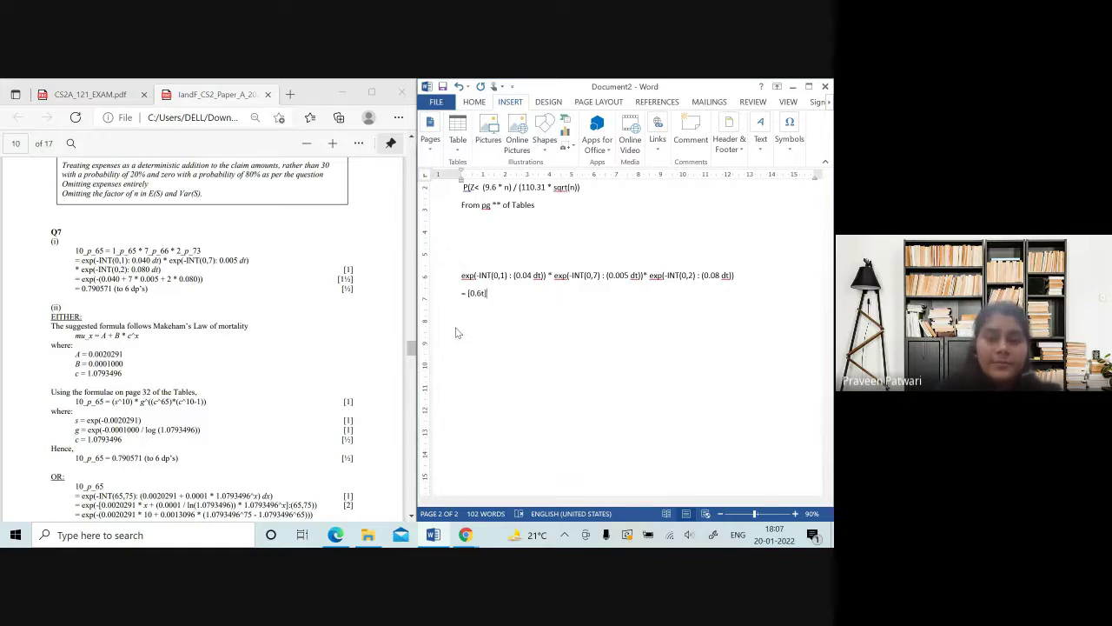
text((0,1)
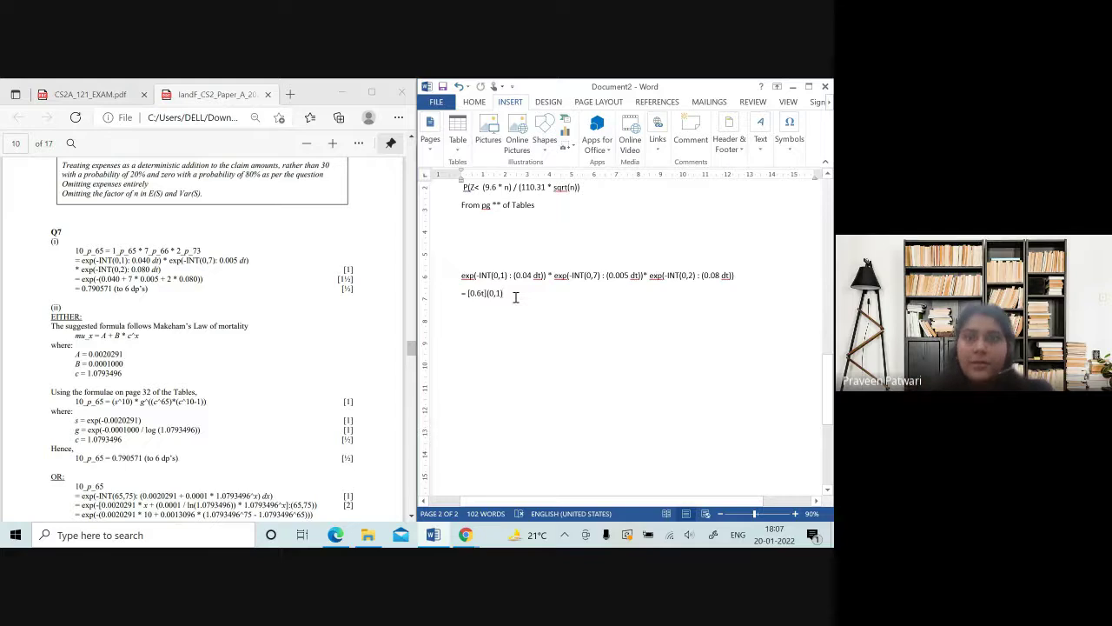
key(BackSpace)
key(BackSpace)
key(BackSpace)
key(BackSpace)
key(BackSpace)
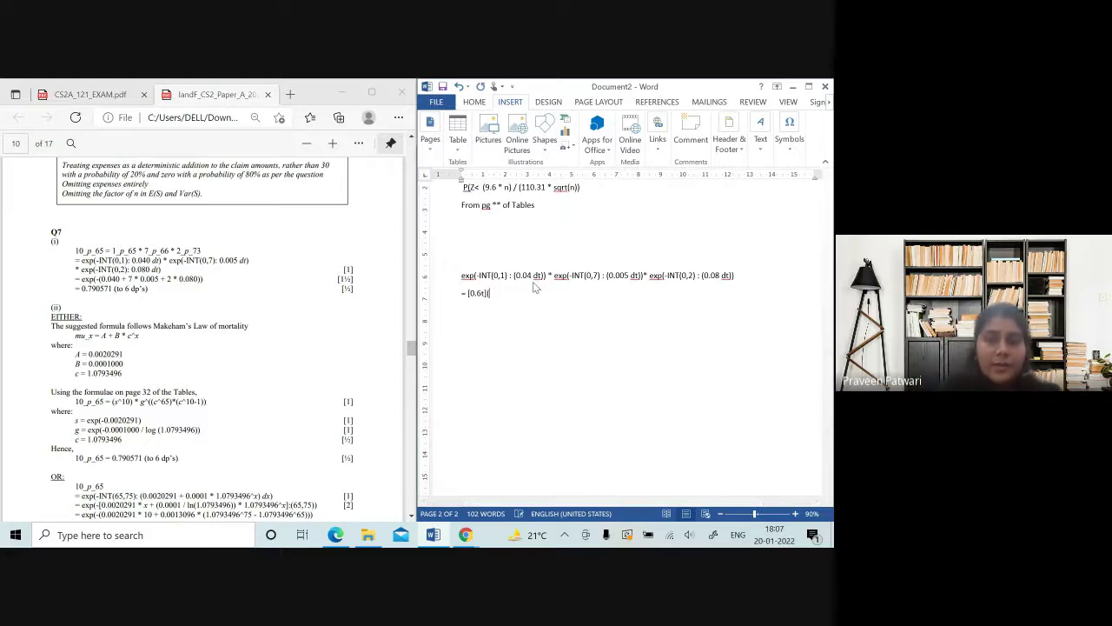
key(BackSpace)
key(BackSpace)
key(BackSpace)
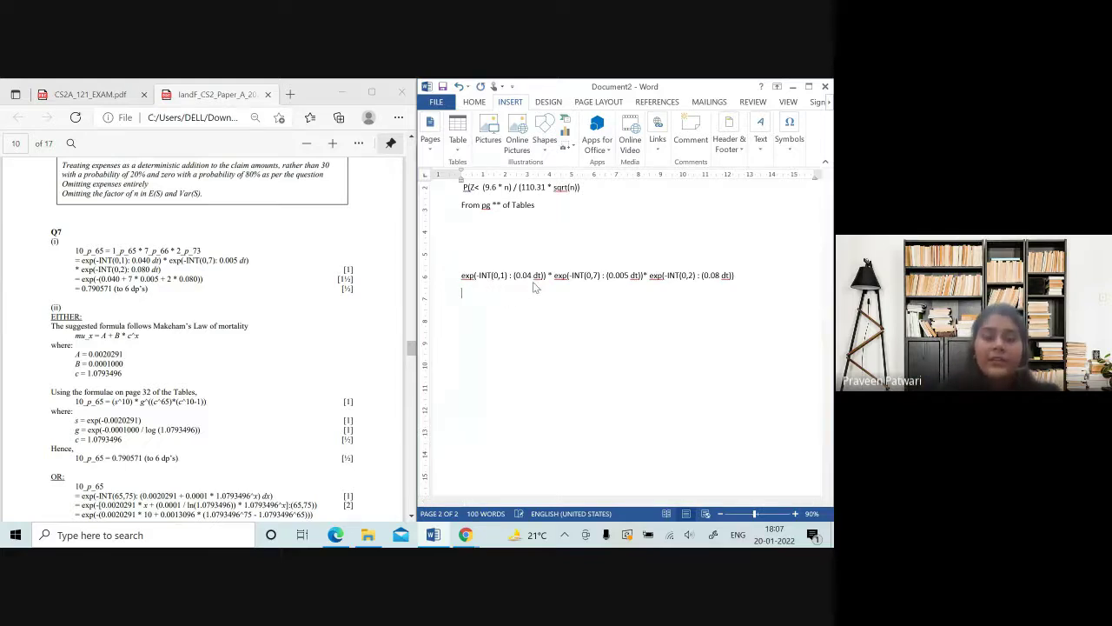
Insert a left-aligned equation [0.06t] with limits 0 to 1 below the product.
key(alt+equal)
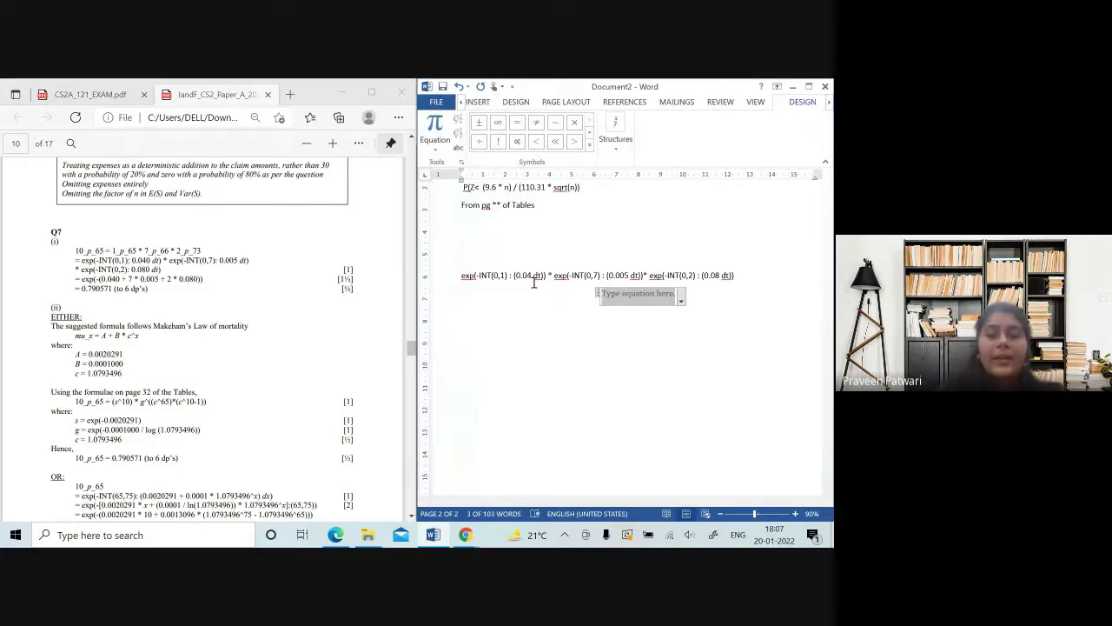
text([0.06)
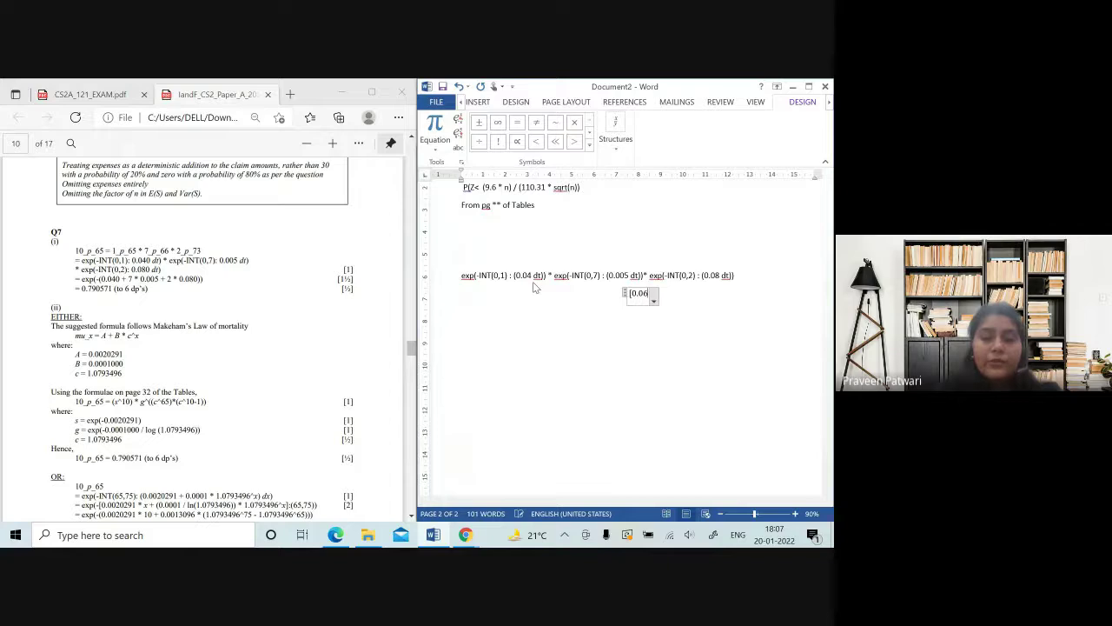
text(t])
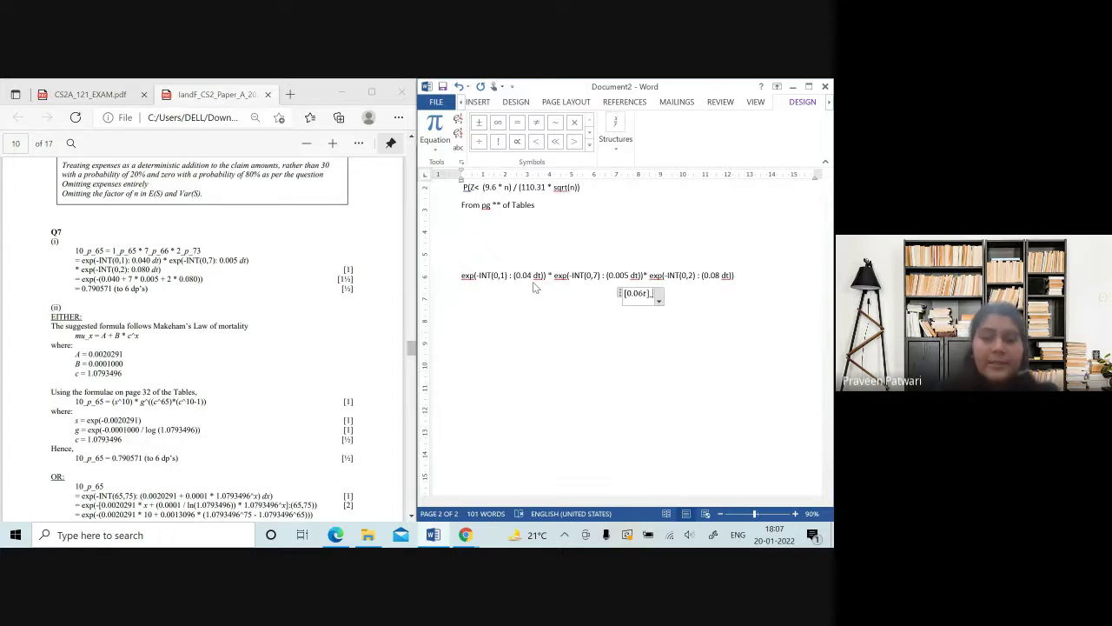
text(0^)
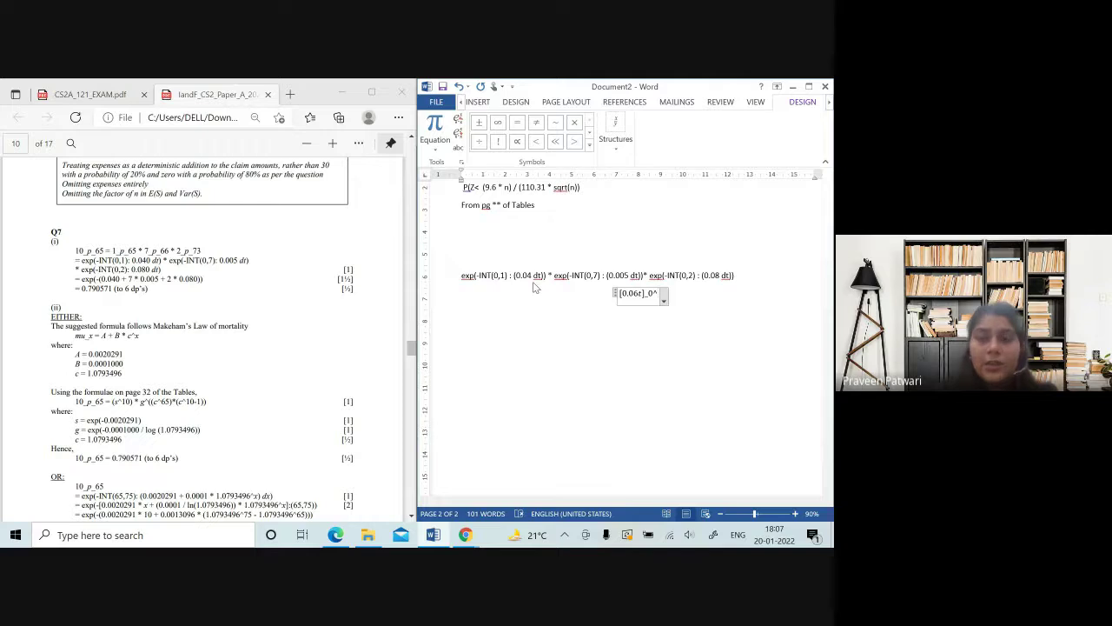
text(1)
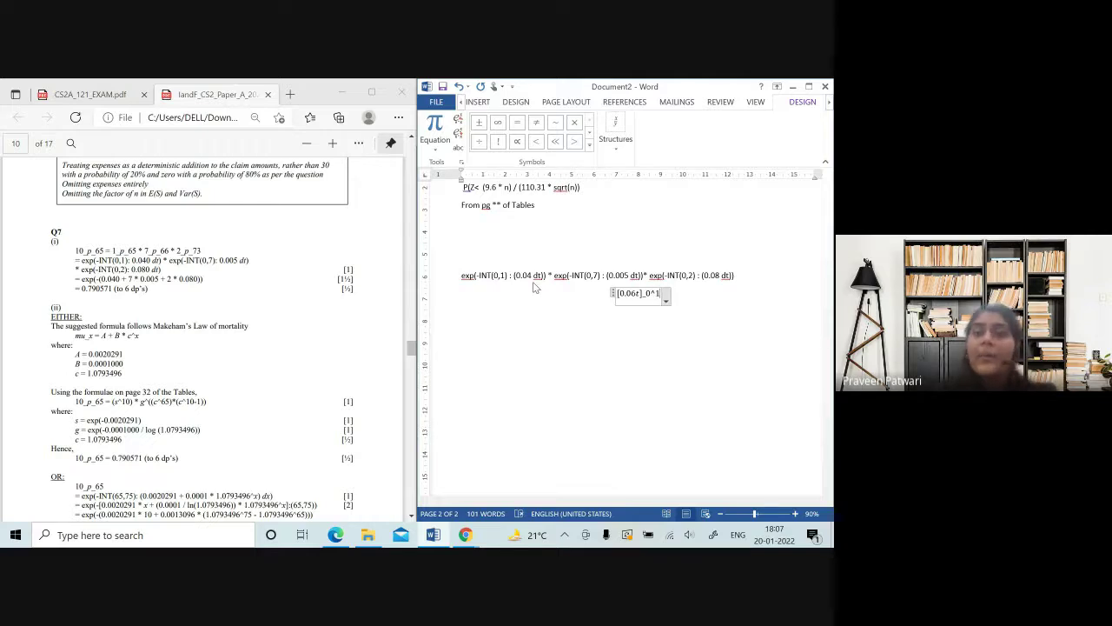
key(space)
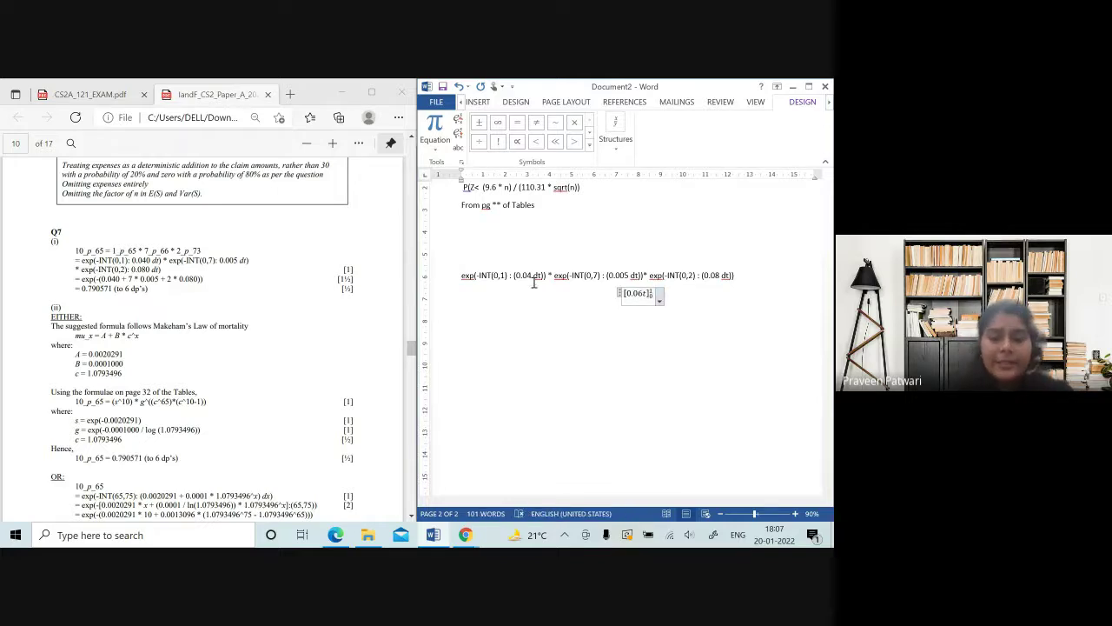
key(ctrl+l)
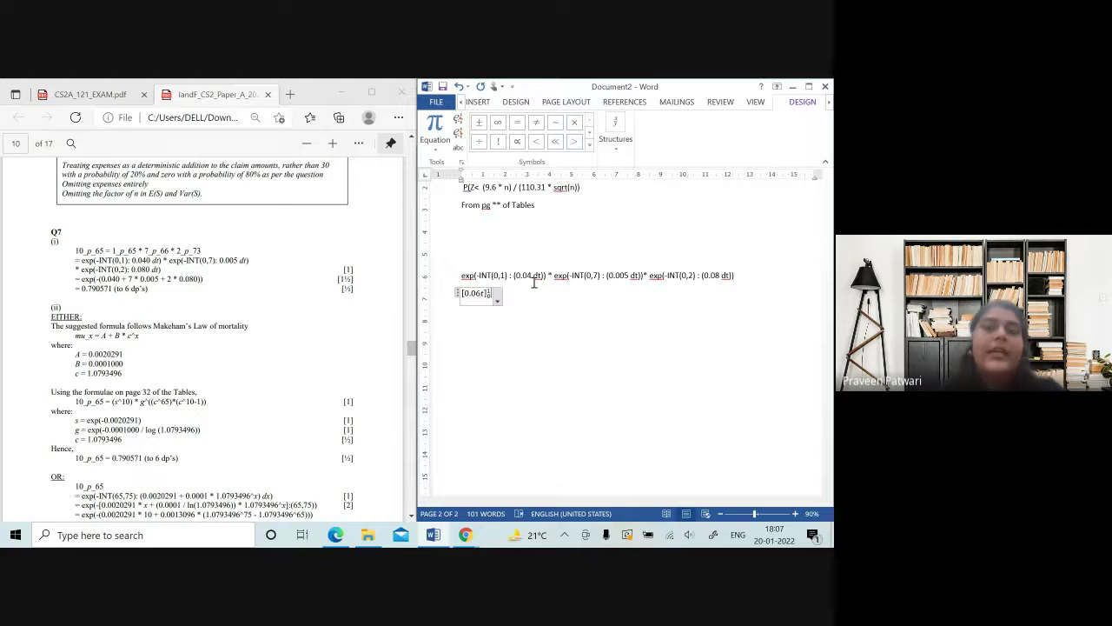
click(534, 304)
scroll(178, 345, down, 3)
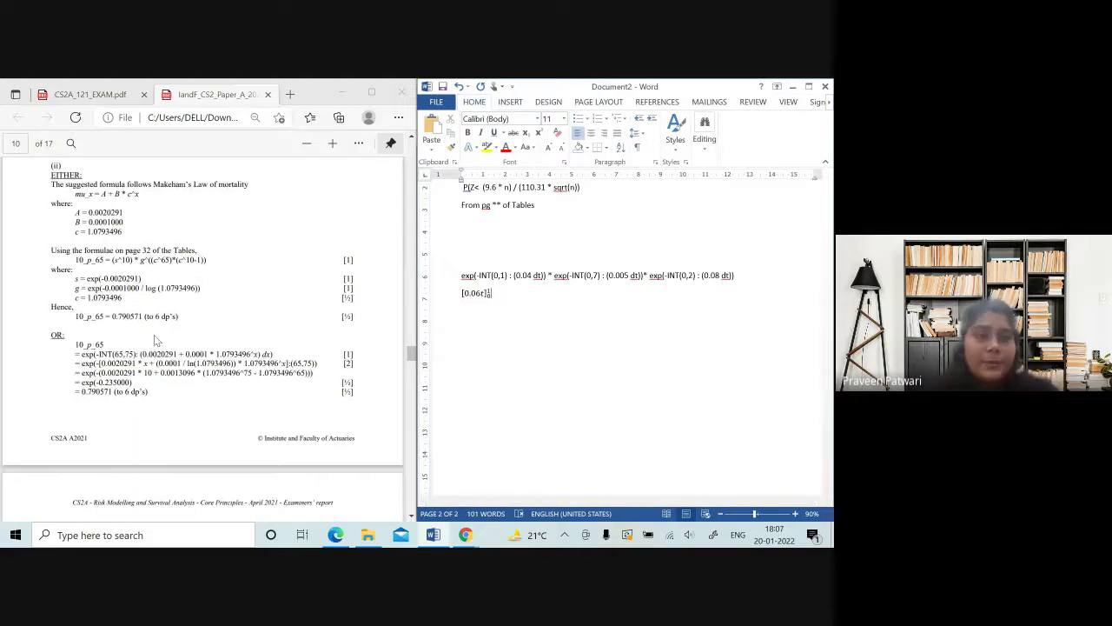
scroll(201, 324, up, 2)
click(105, 95)
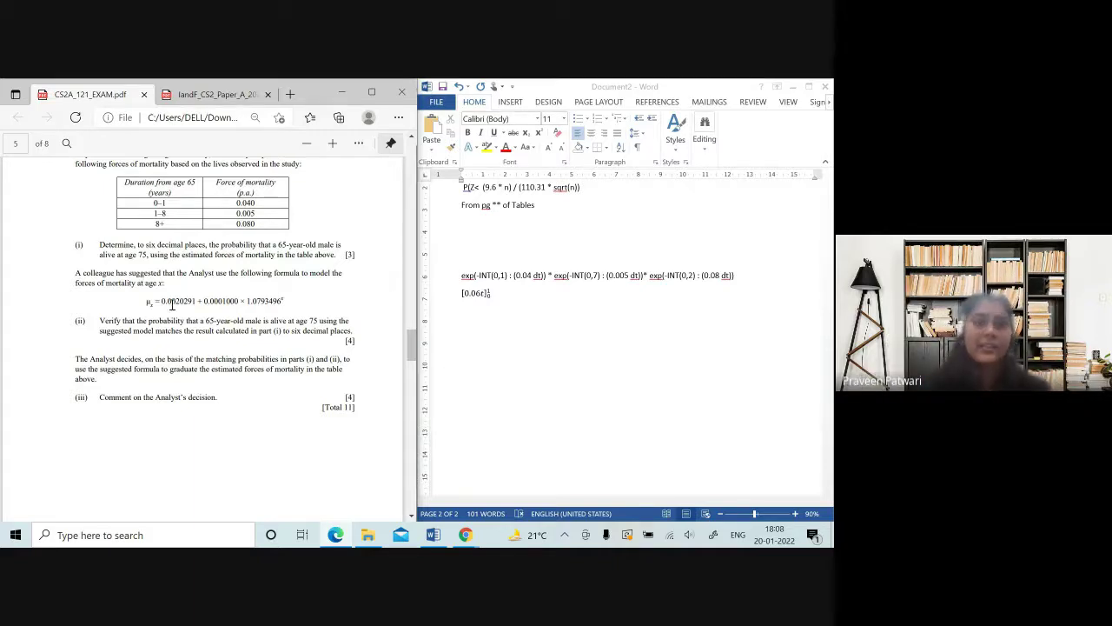
drag(146, 301, 287, 299)
right_click(288, 300)
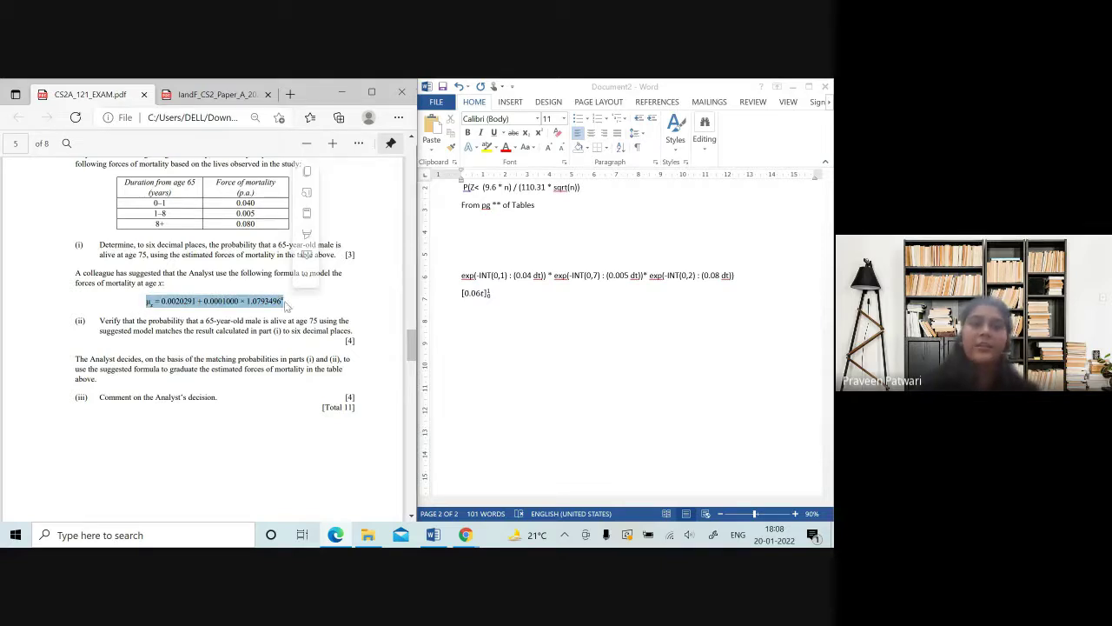
click(252, 356)
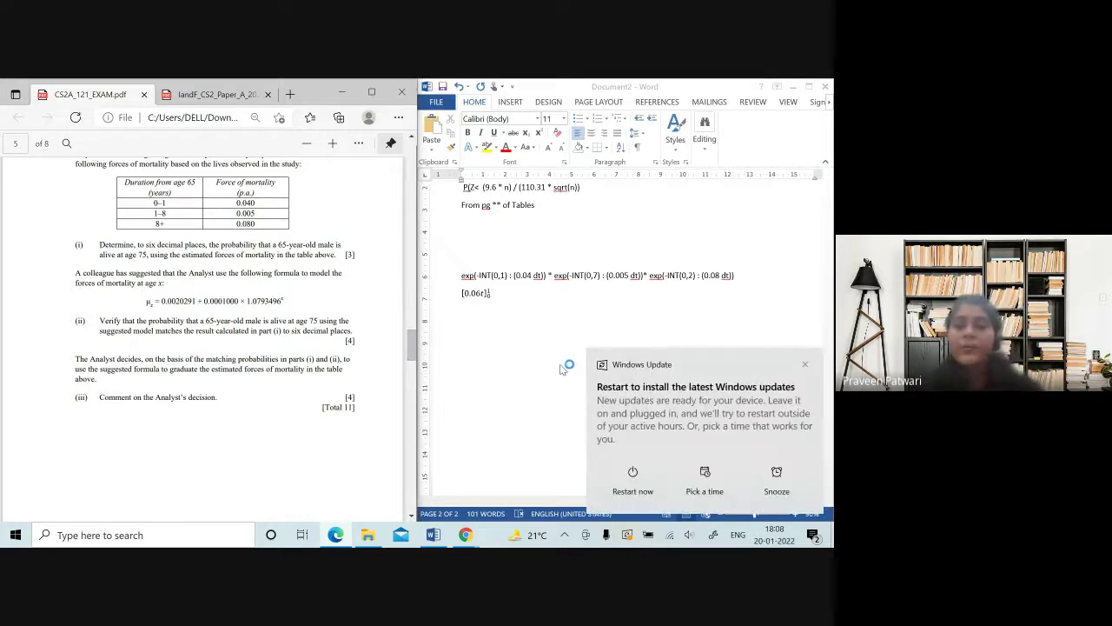
click(807, 365)
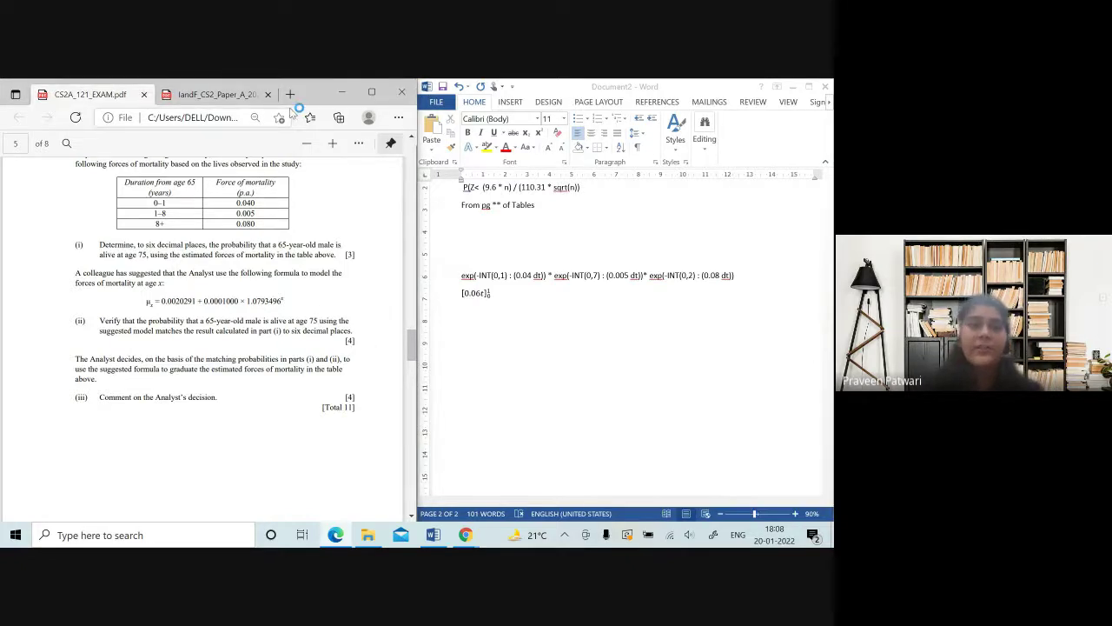
click(248, 97)
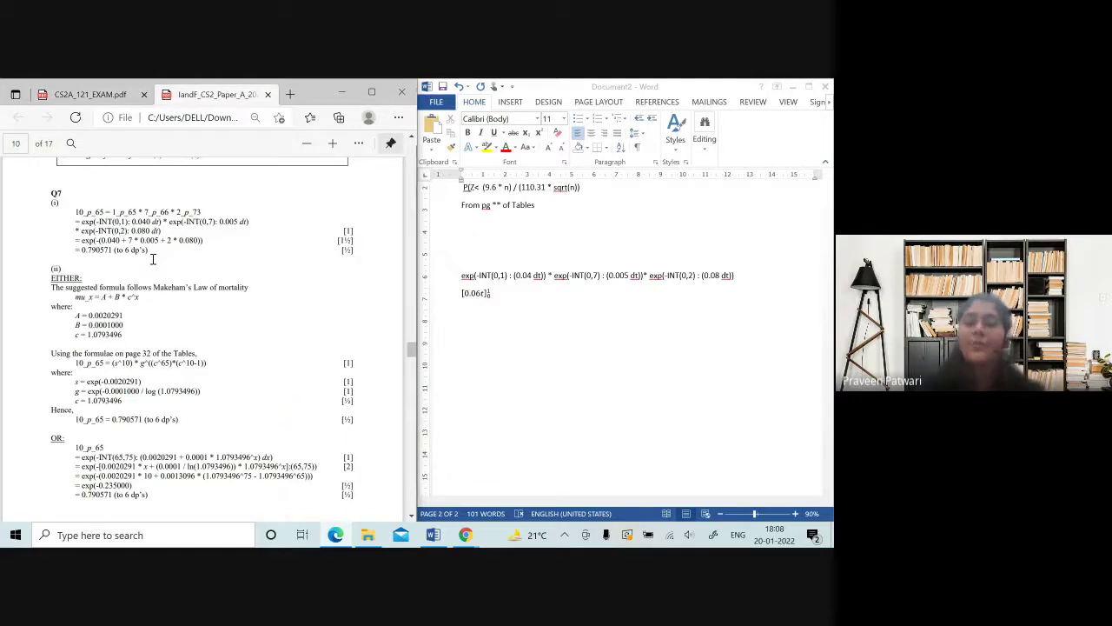
Compare the μx formulas in the exam paper and report, then detach CS2A_121_EXAM.pdf into its own window.
scroll(153, 259, down, 1)
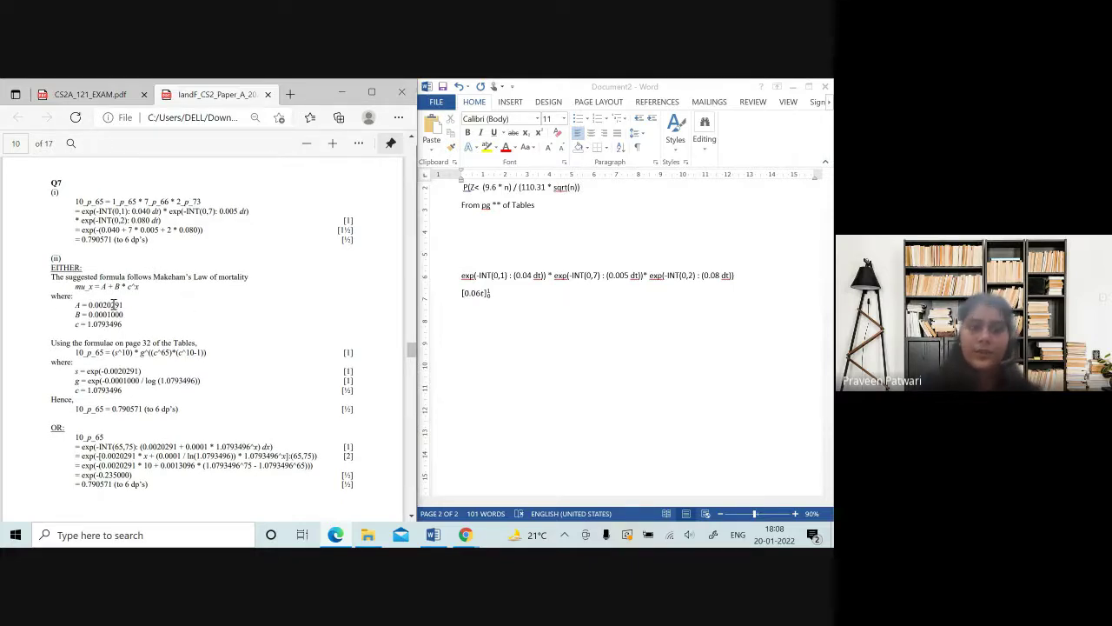
click(133, 94)
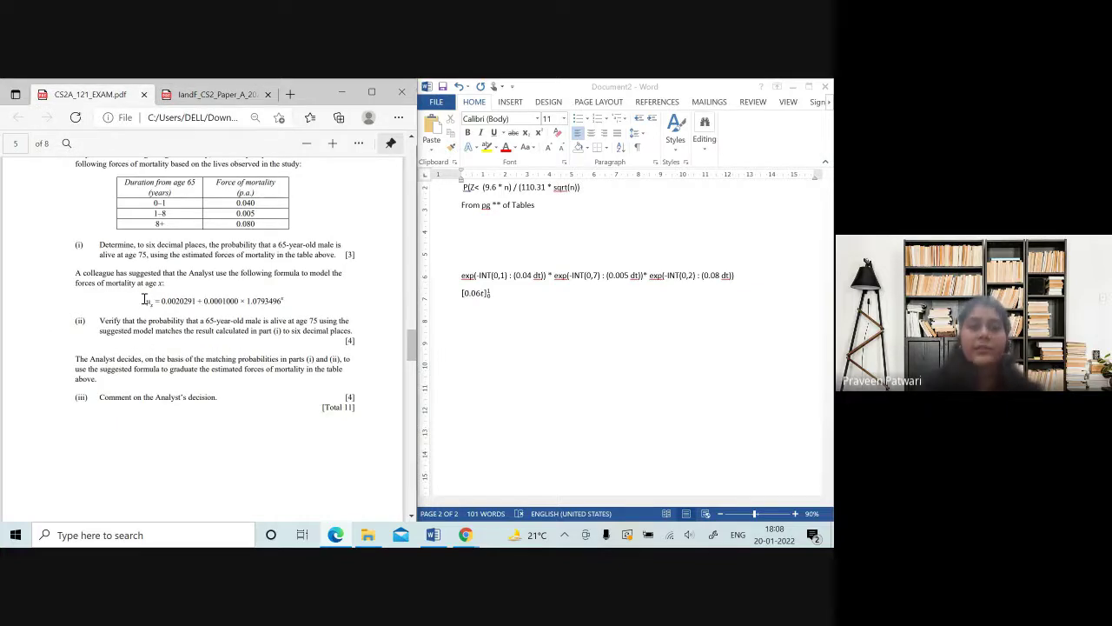
drag(146, 301, 285, 299)
click(306, 208)
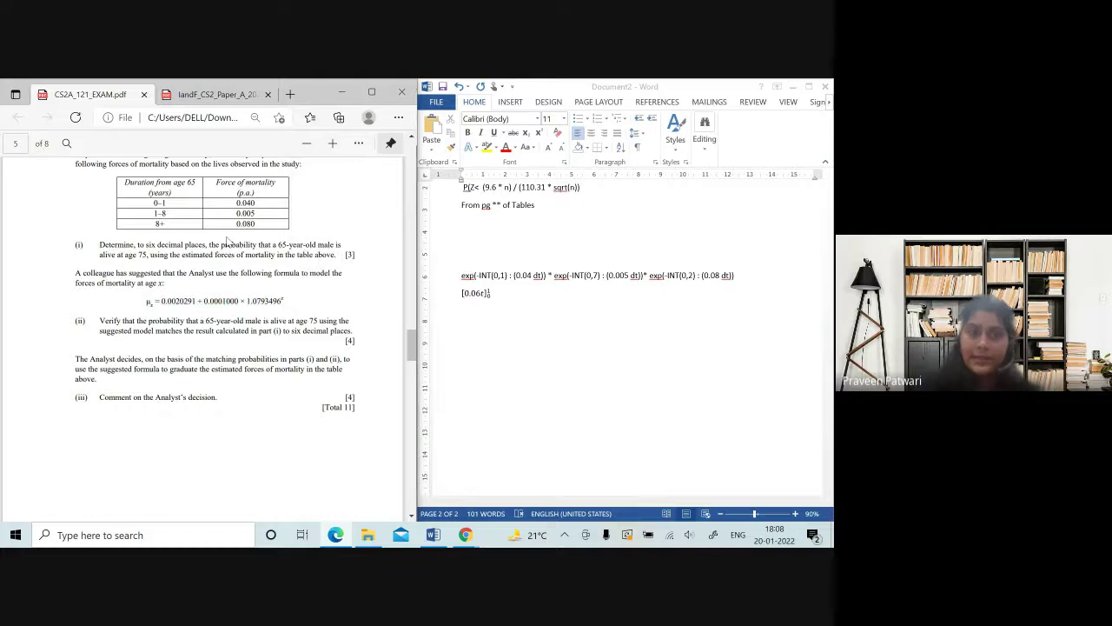
click(207, 96)
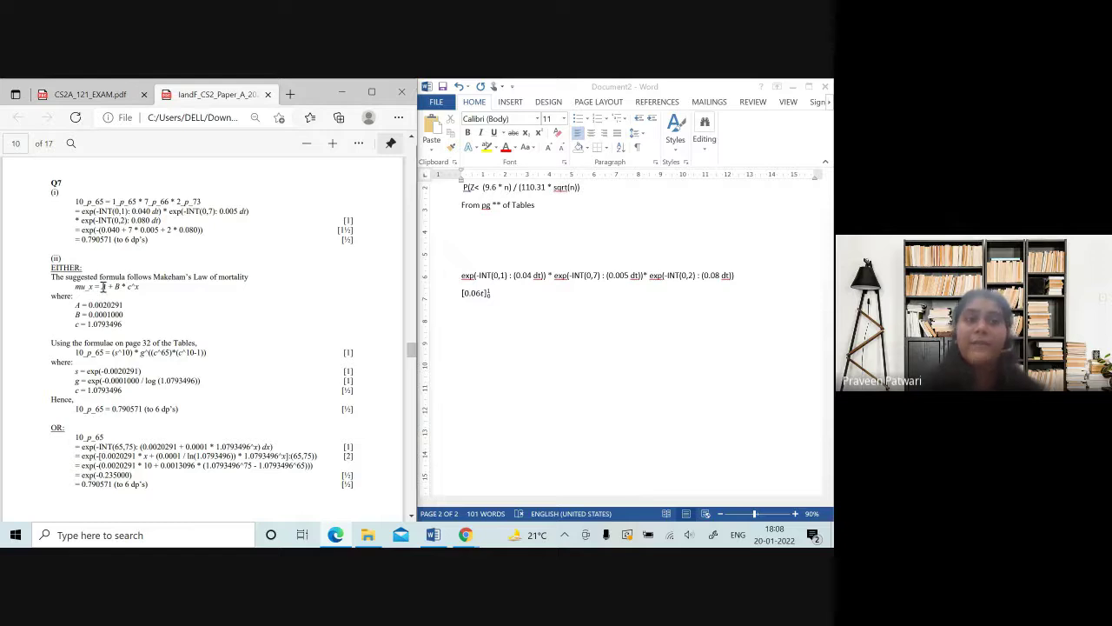
drag(102, 286, 139, 288)
click(149, 290)
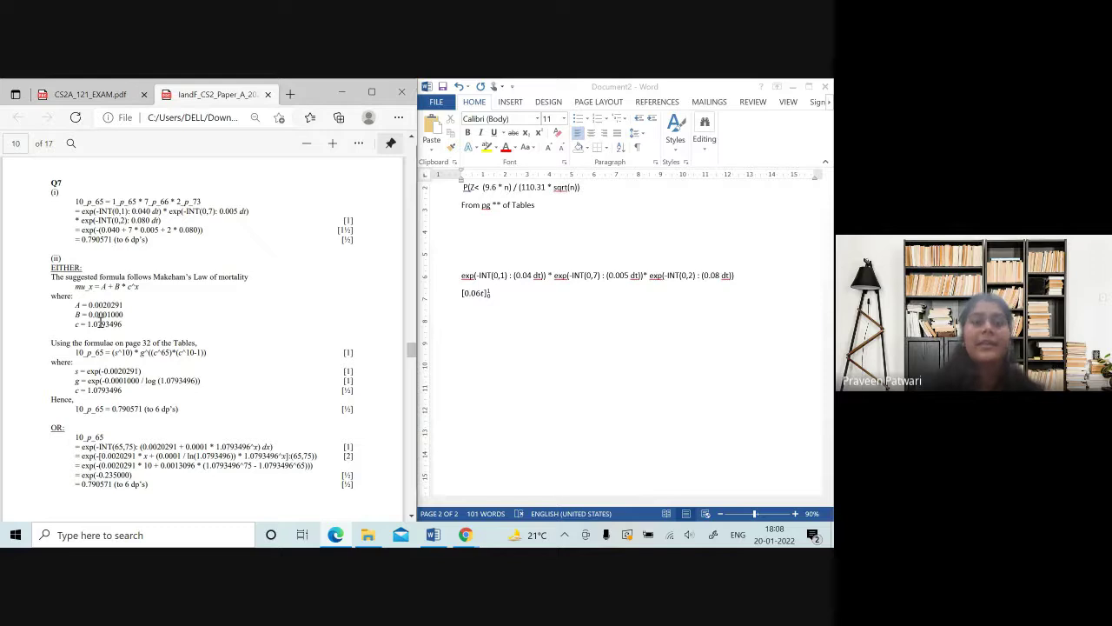
mouse_move(121, 94)
mouse_down()
mouse_move(139, 300)
mouse_move(150, 174)
mouse_up()
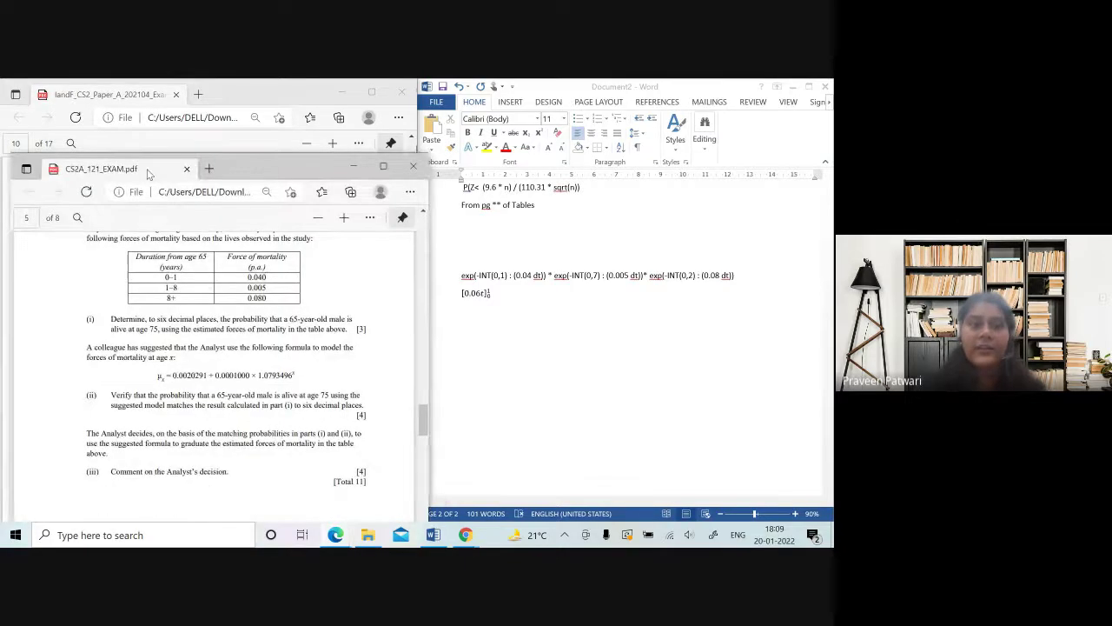
Snap the exam paper to the left half, highlight its μx formula, and return to the report window.
key(super+Left)
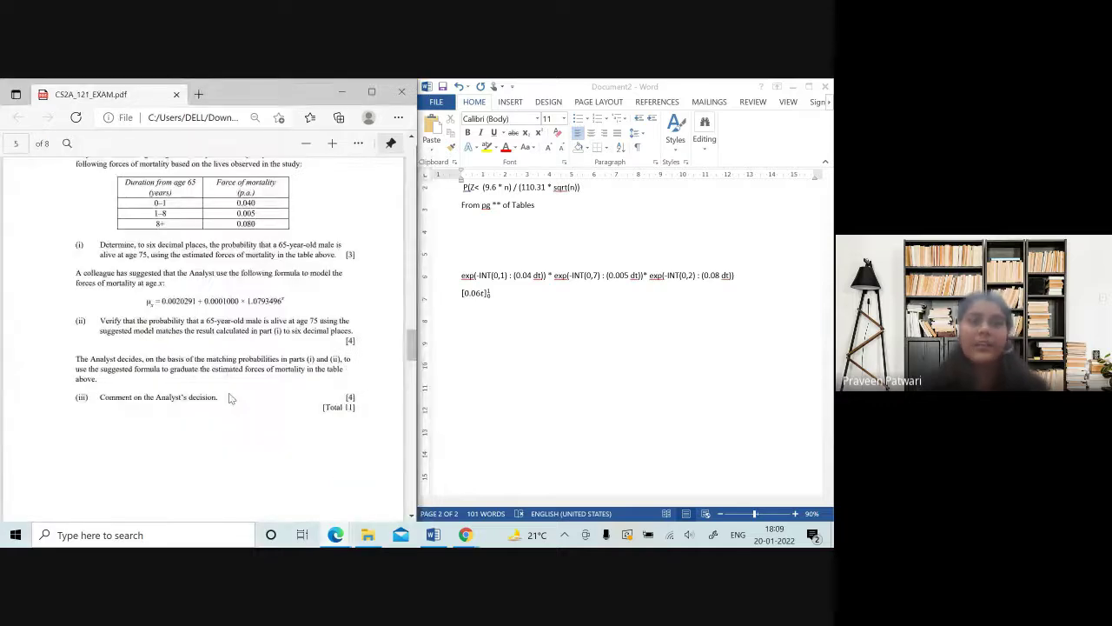
drag(156, 302, 300, 295)
click(268, 331)
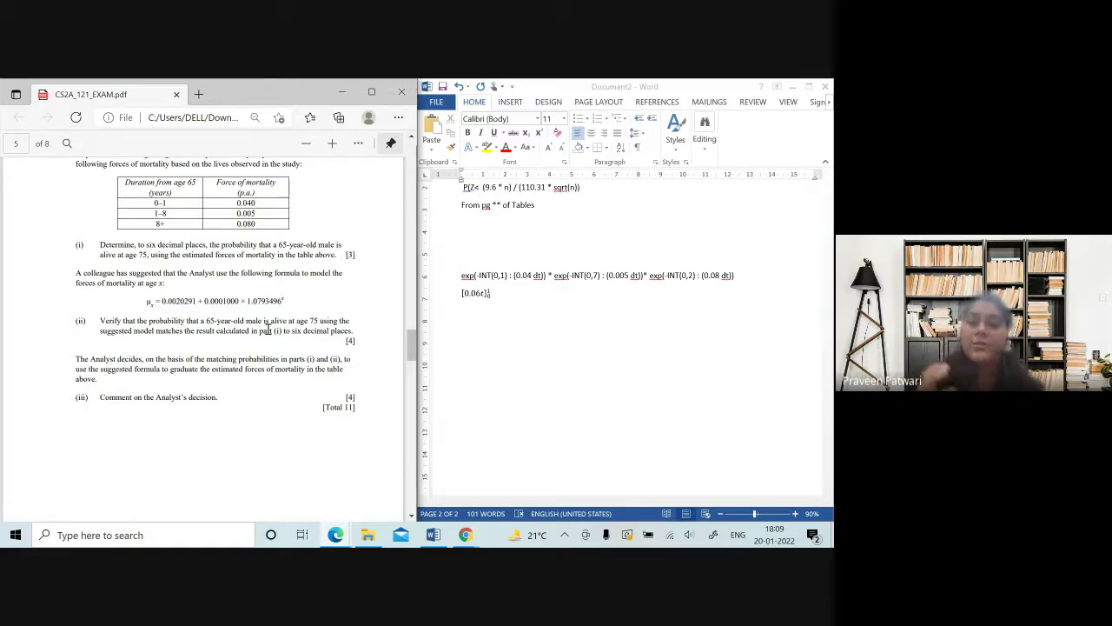
key(alt+Tab)
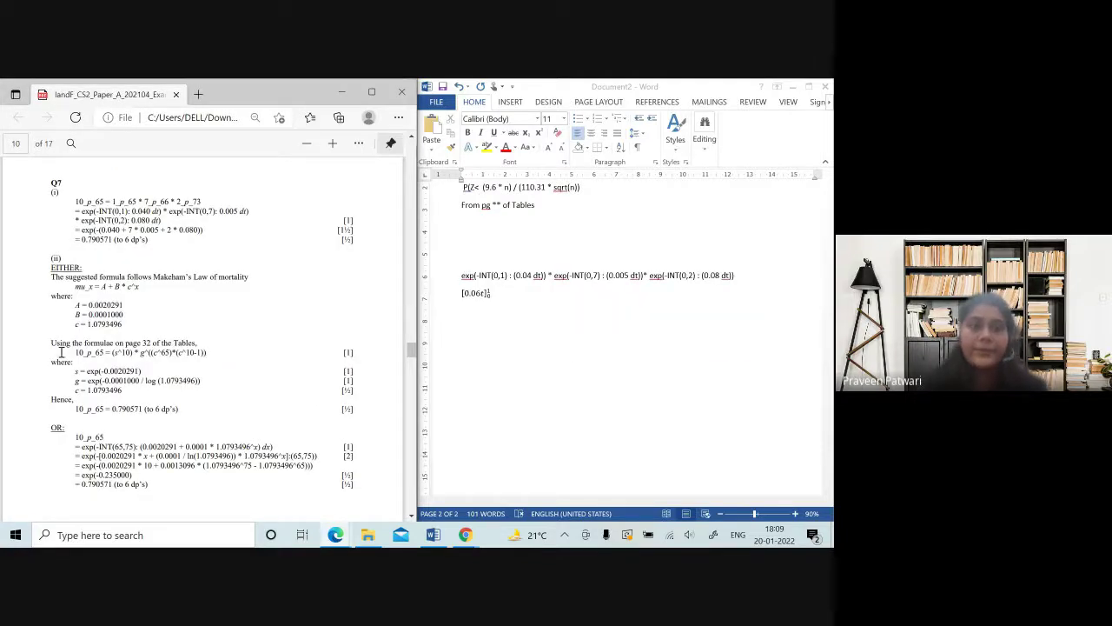
scroll(80, 357, down, 1)
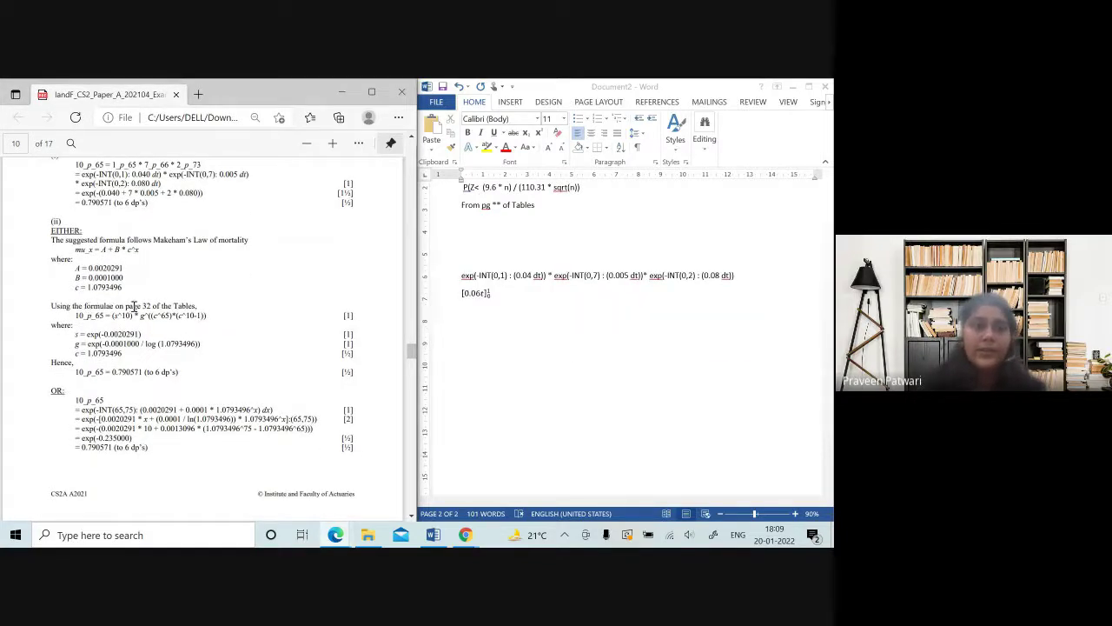
drag(84, 306, 192, 301)
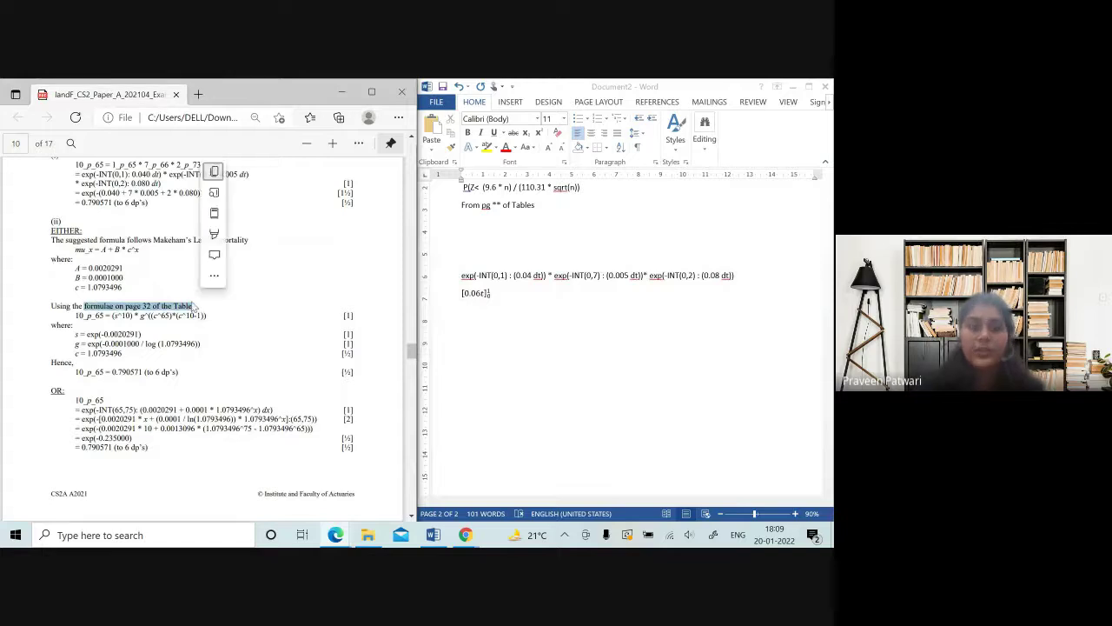
click(160, 329)
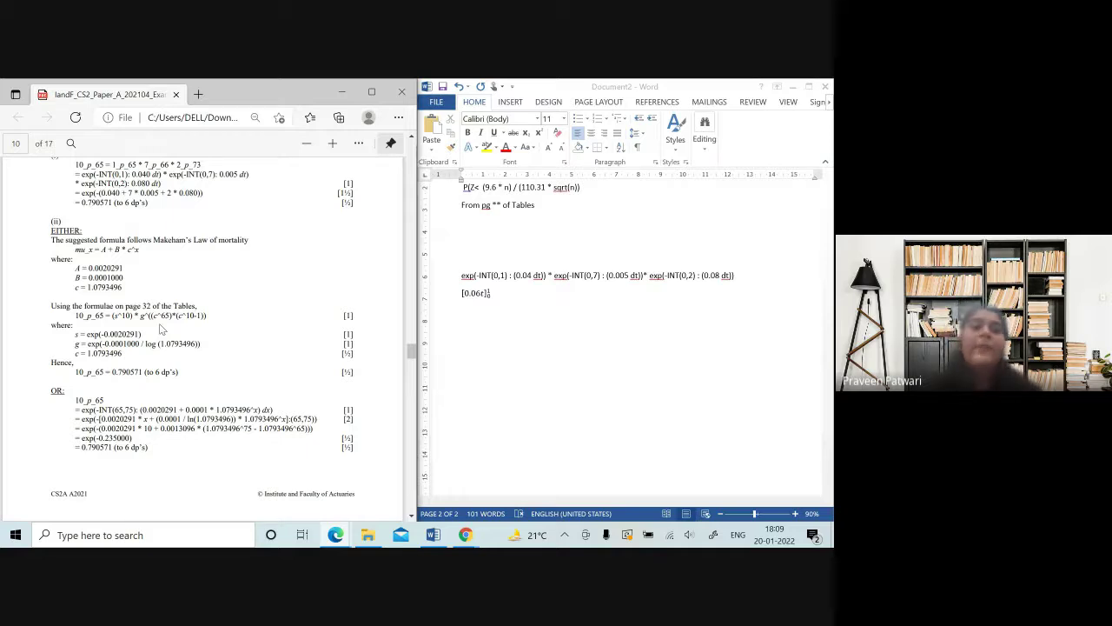
drag(93, 306, 199, 306)
right_click(200, 306)
click(202, 334)
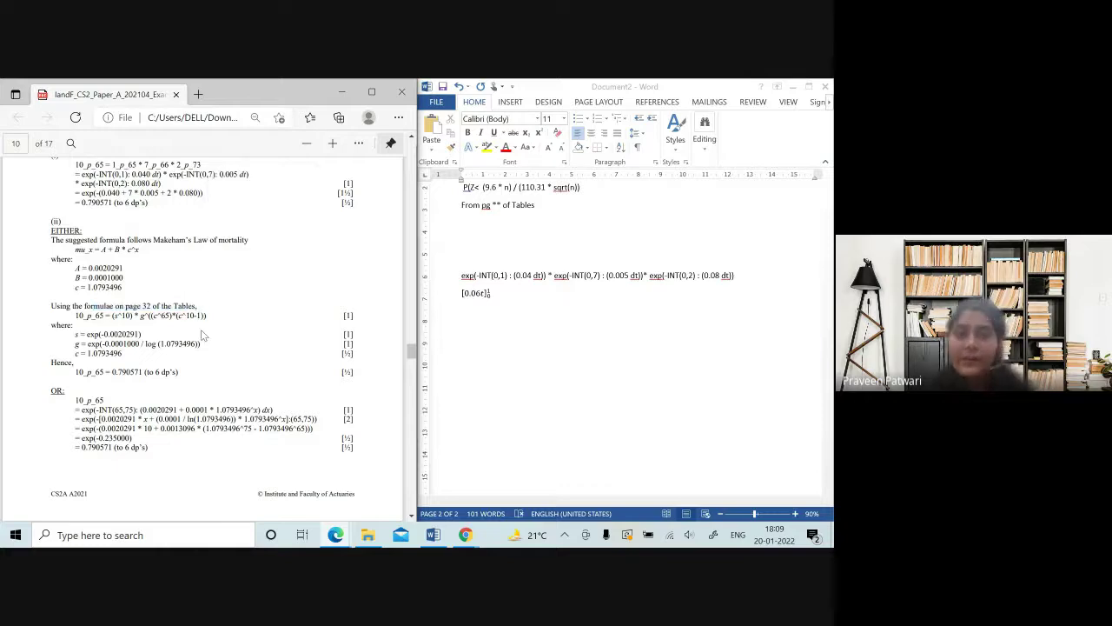
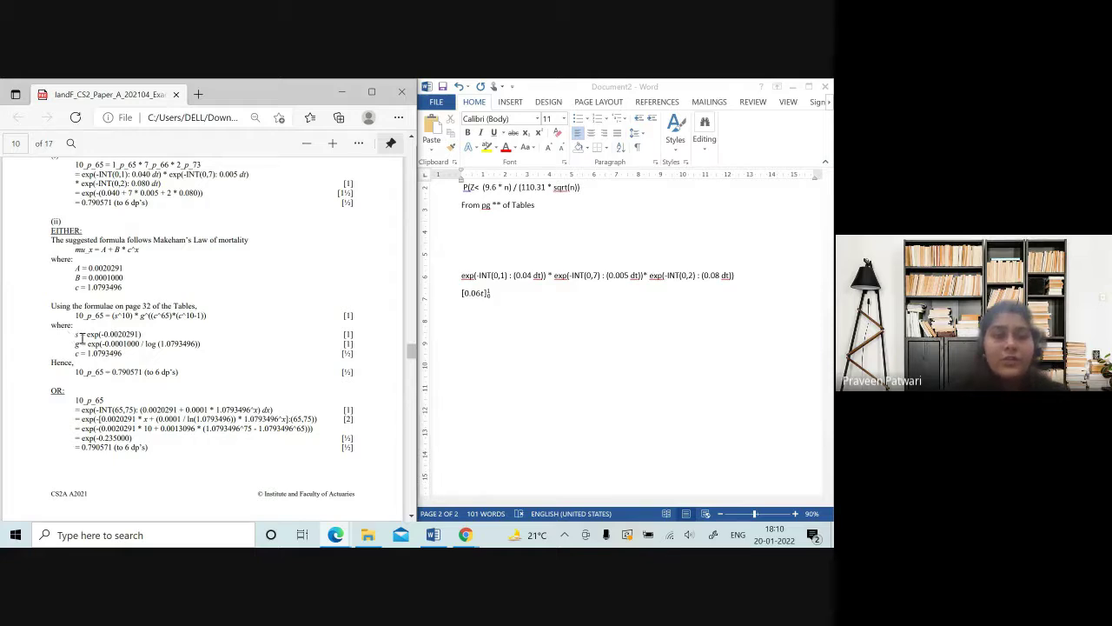
Select and inspect the s and g formula lines and the exp(-0.0020291) working in the examiners' report.
drag(76, 335, 203, 344)
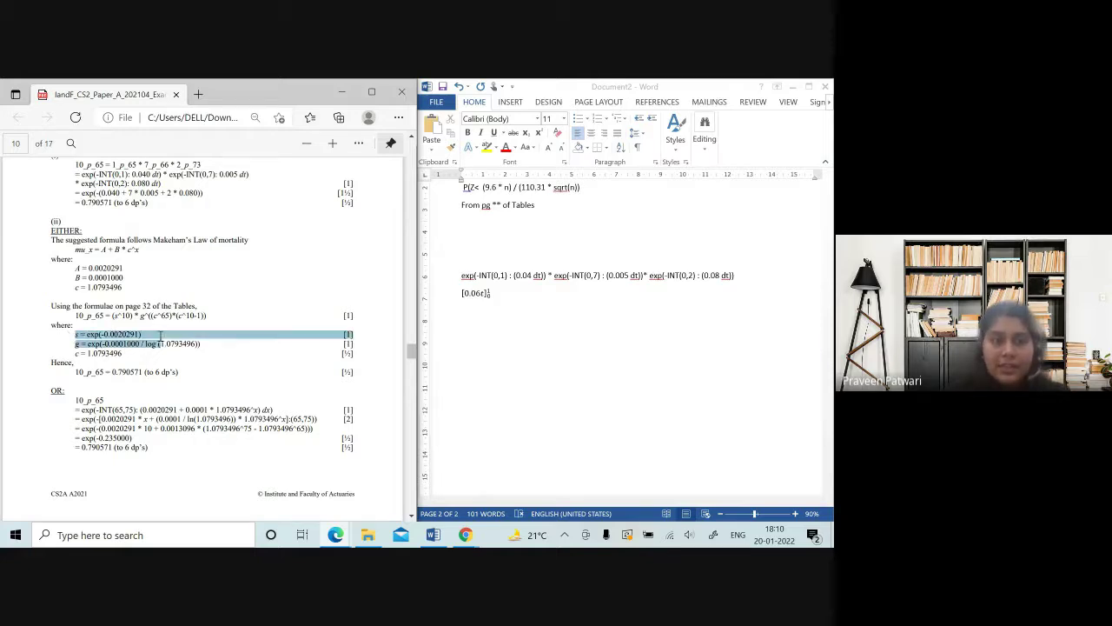
right_click(203, 344)
click(235, 236)
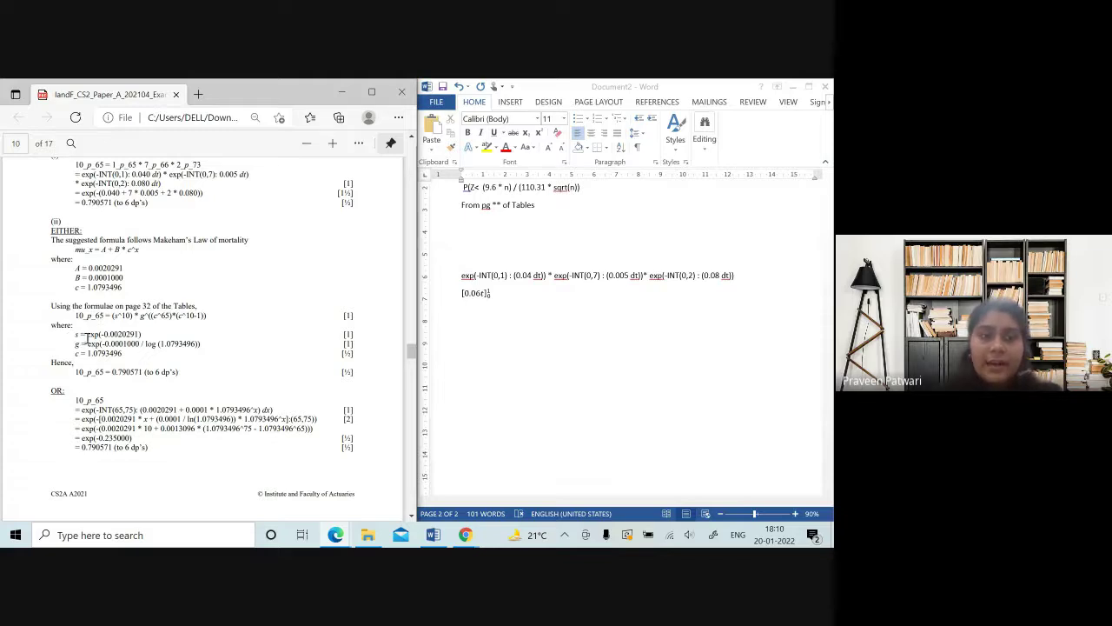
drag(86, 334, 140, 335)
right_click(135, 334)
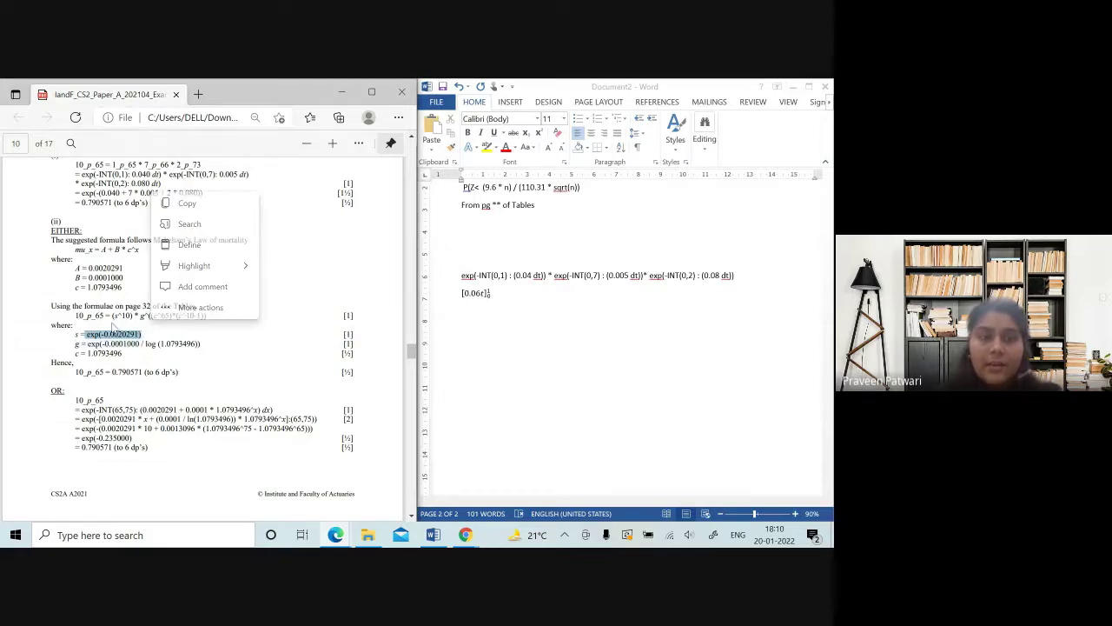
click(125, 316)
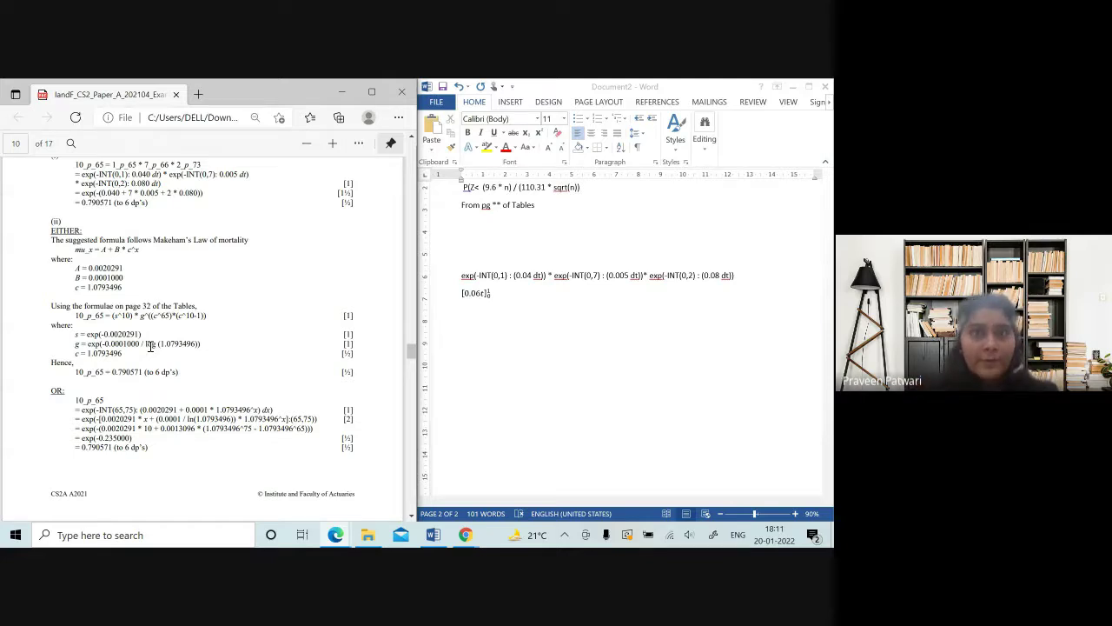
scroll(165, 450, down, 2)
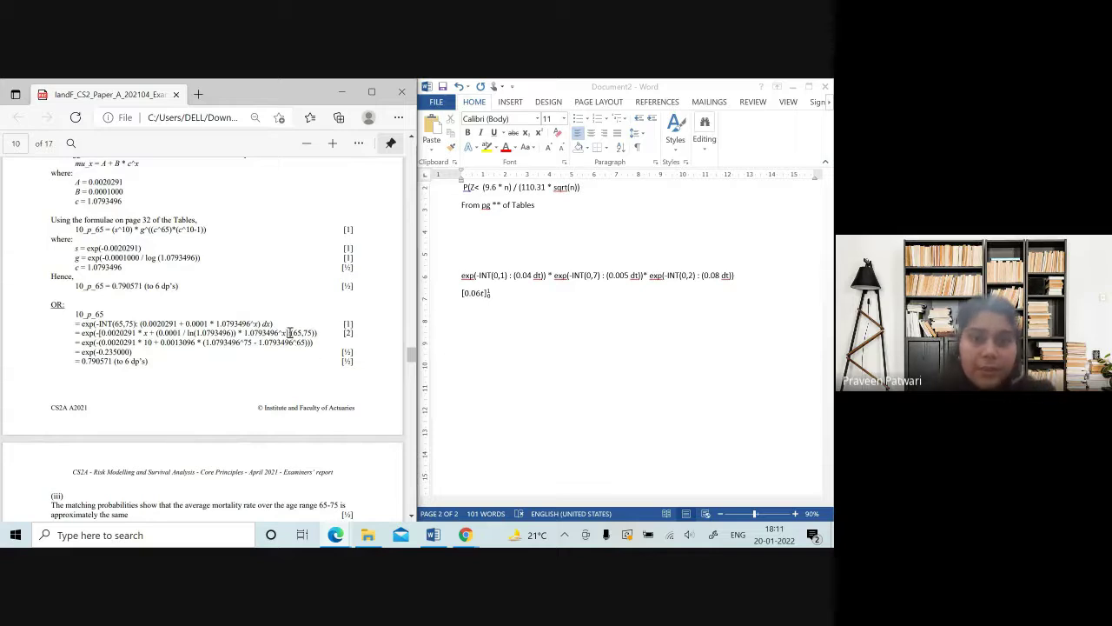
mouse_move(289, 332)
mouse_down()
mouse_move(250, 323)
mouse_move(172, 344)
mouse_up()
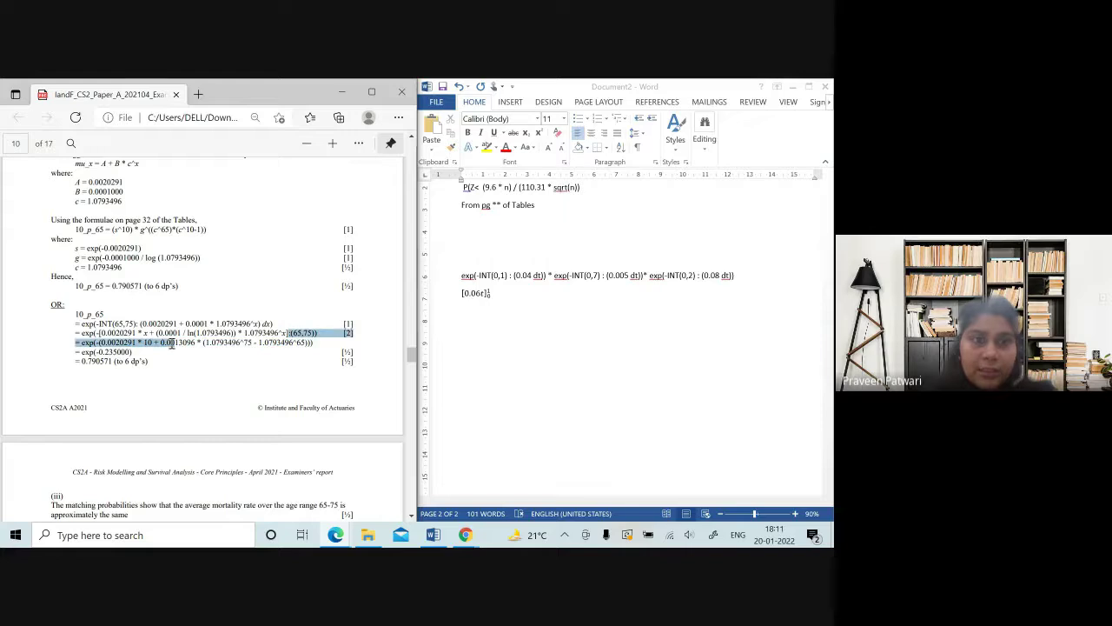
click(289, 330)
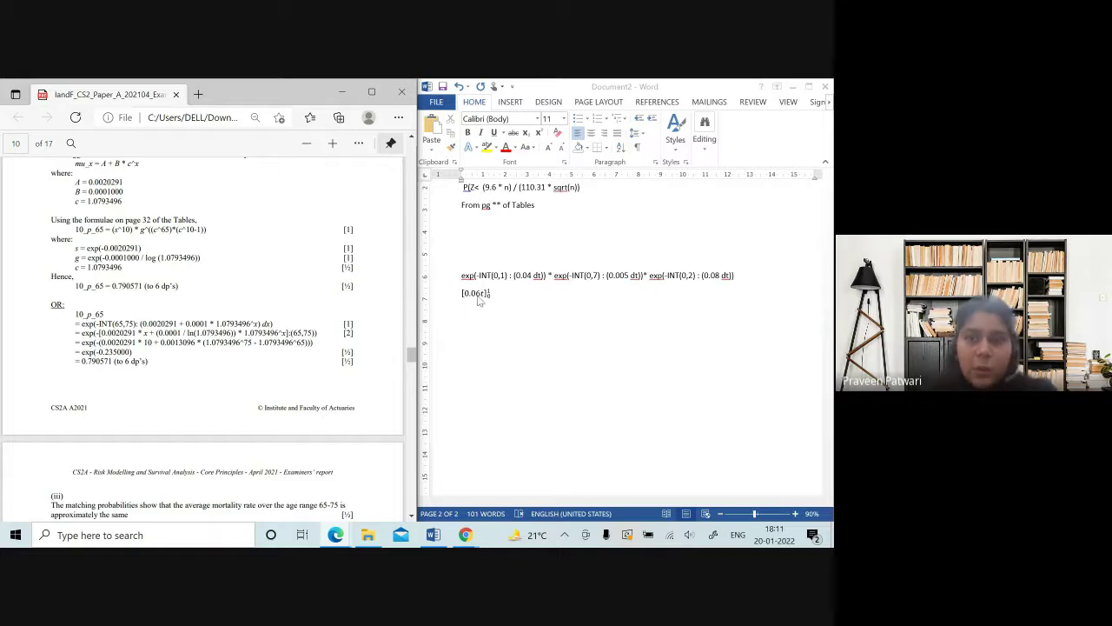
Read through question 7 in the CS2A_121 exam paper.
click(708, 276)
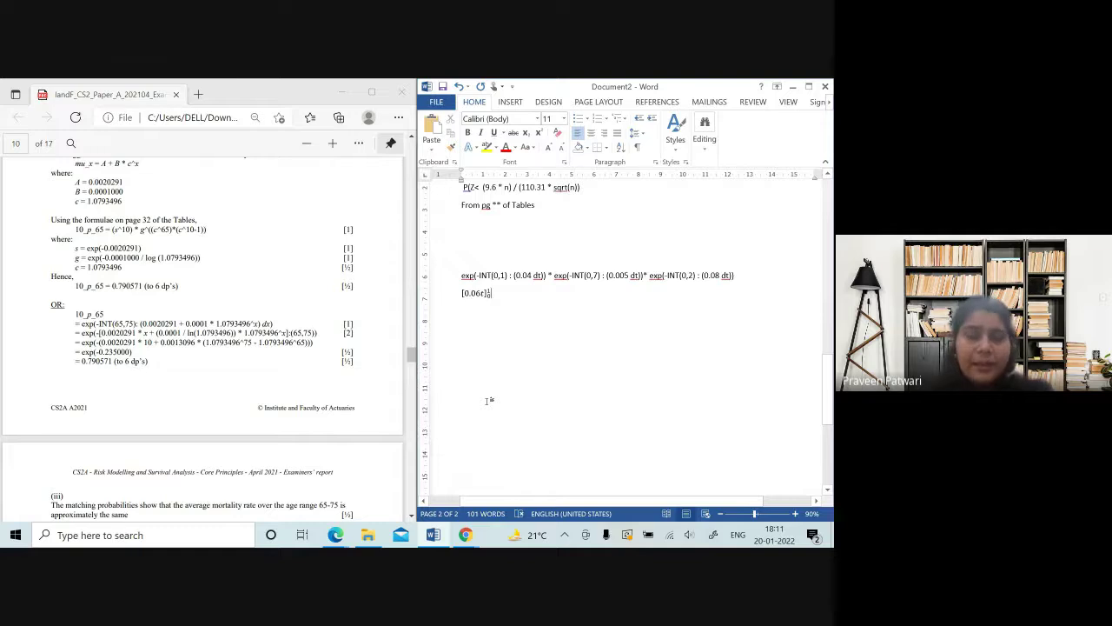
click(251, 312)
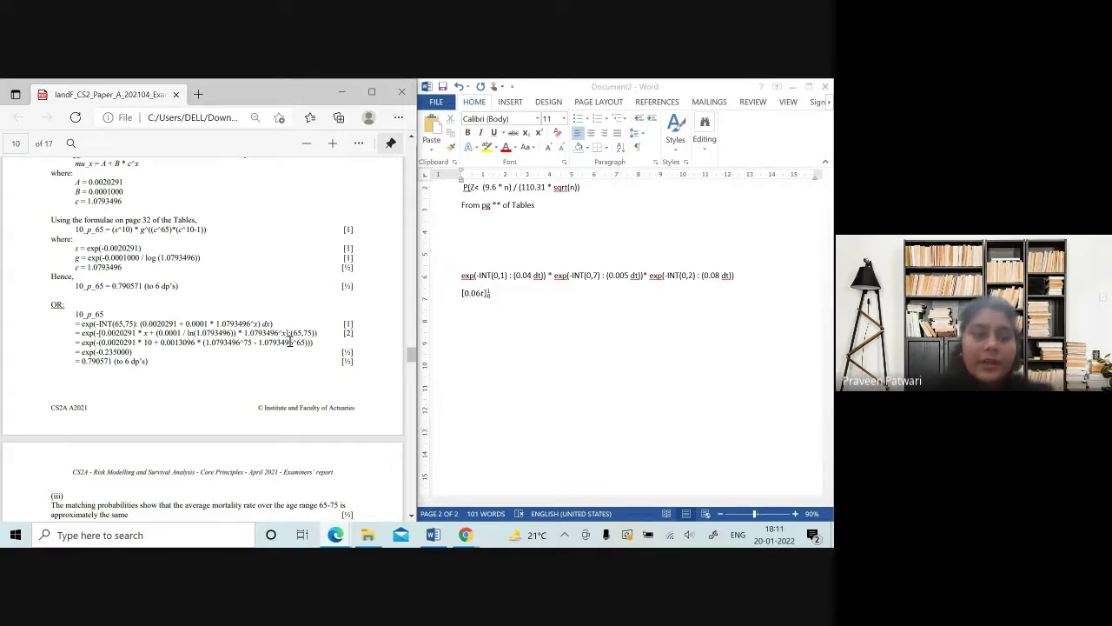
key(alt+Tab)
key(alt+Tab)
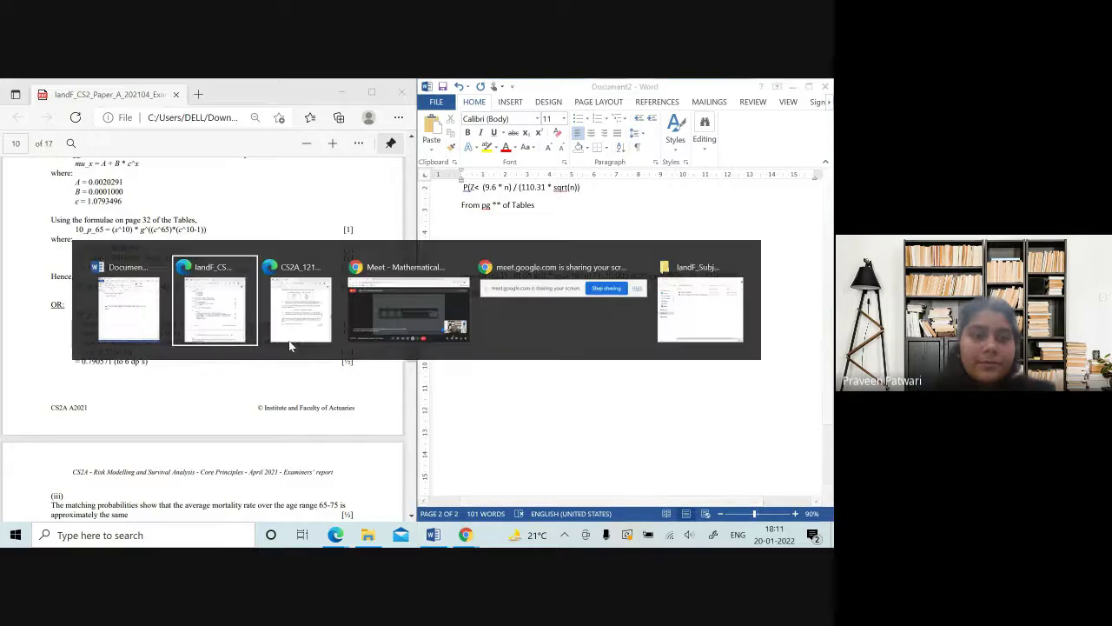
click(291, 344)
scroll(257, 349, down, 2)
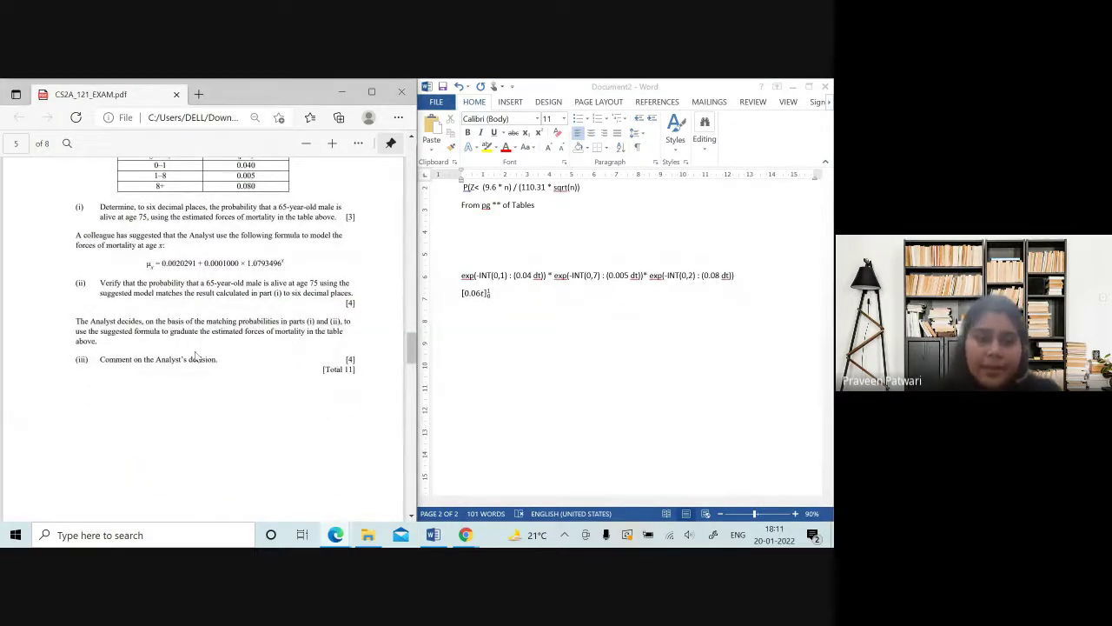
scroll(196, 356, down, 1)
scroll(196, 357, down, 1)
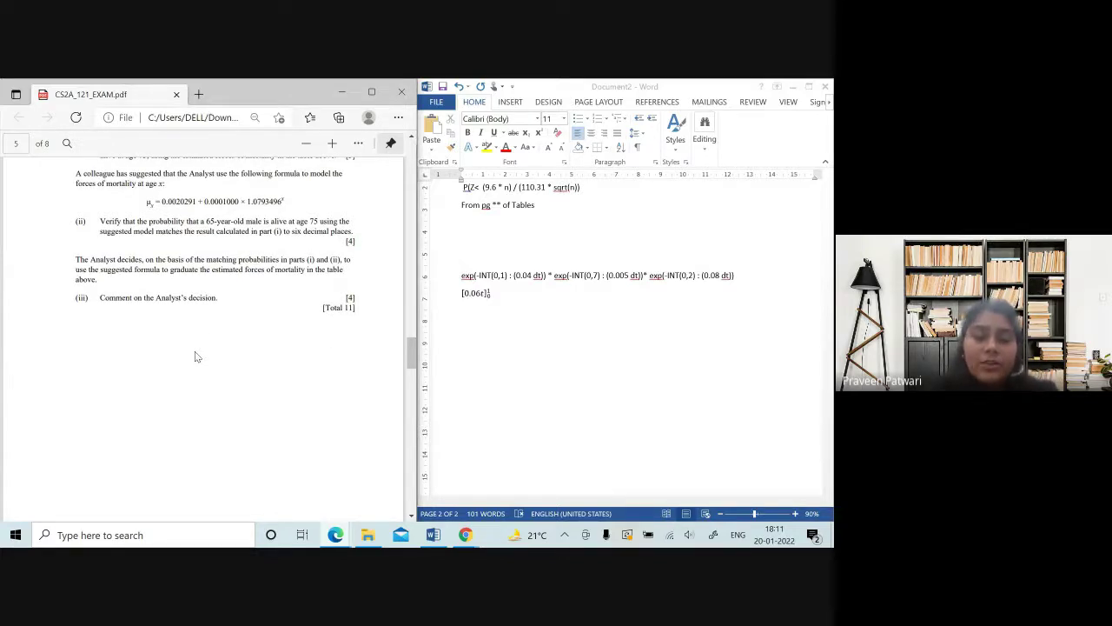
Scroll the examiners' report to part (iii)'s observed versus graduated mortality table for ages 65–74.
key(alt+Tab)
key(alt+Tab)
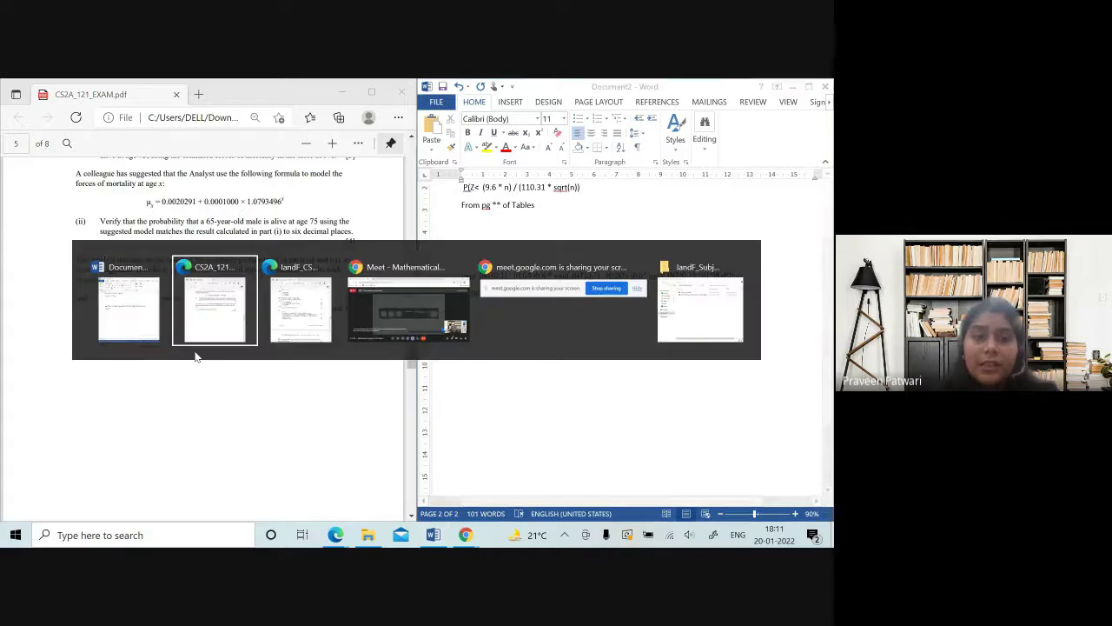
key(alt+Tab)
scroll(197, 356, down, 1)
scroll(196, 357, down, 3)
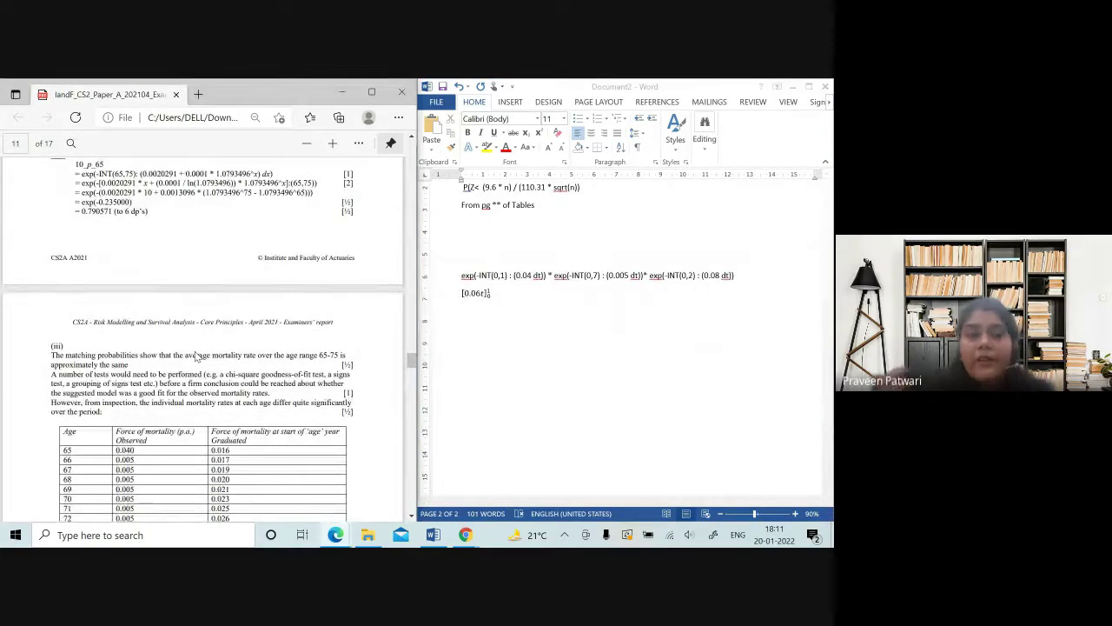
scroll(197, 356, down, 4)
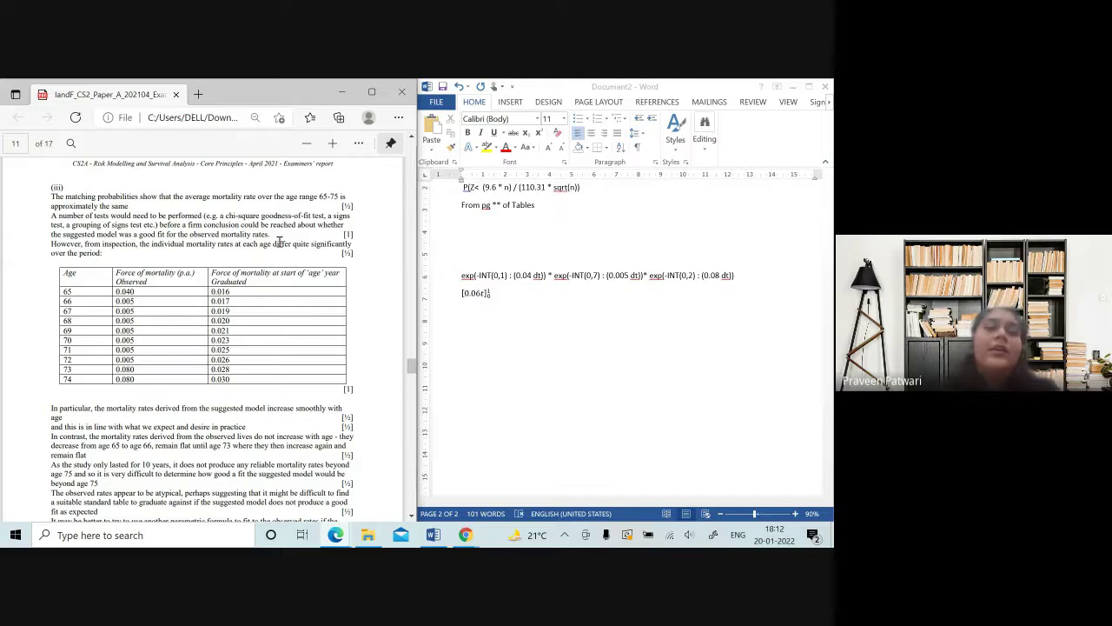
scroll(283, 356, down, 2)
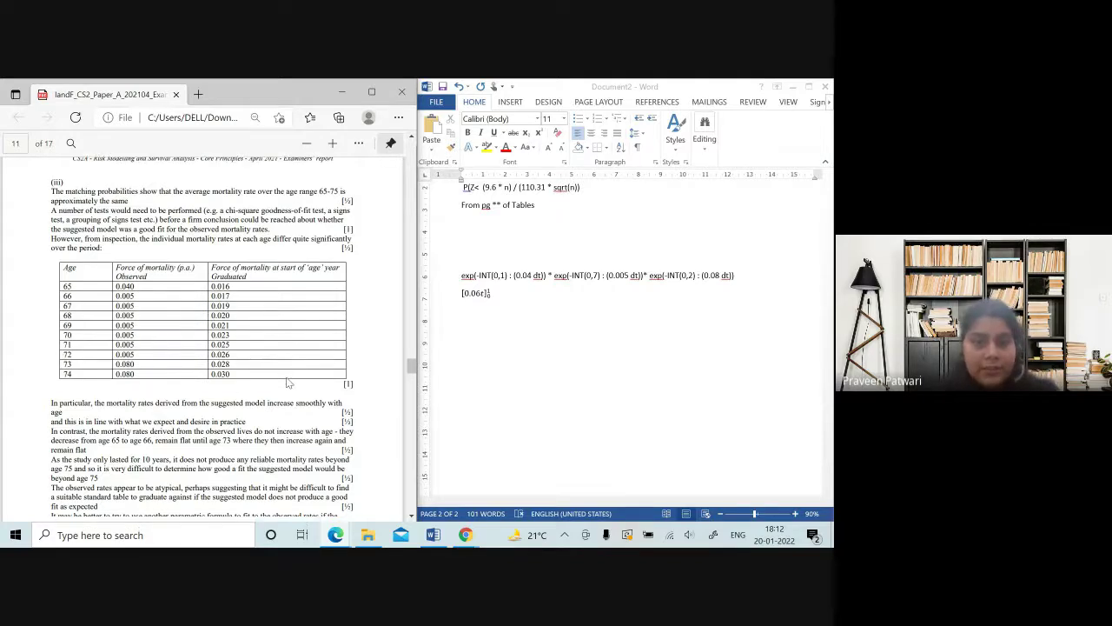
scroll(287, 382, down, 1)
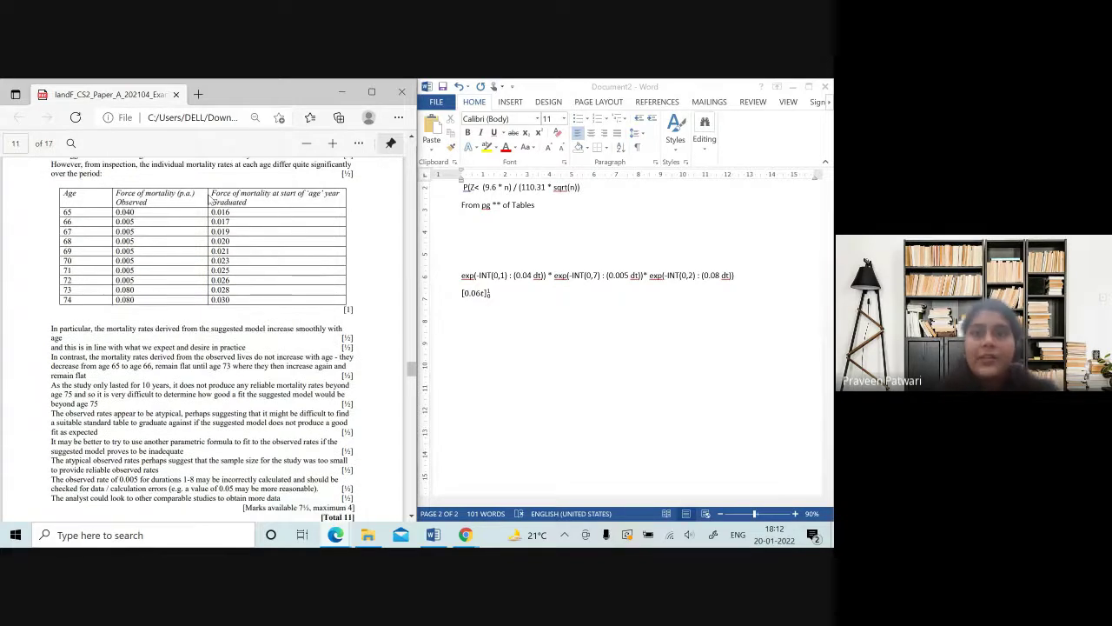
click(524, 105)
Insert an empty 3-column table below the exp(-INT…) line and place the cursor beneath it.
click(519, 102)
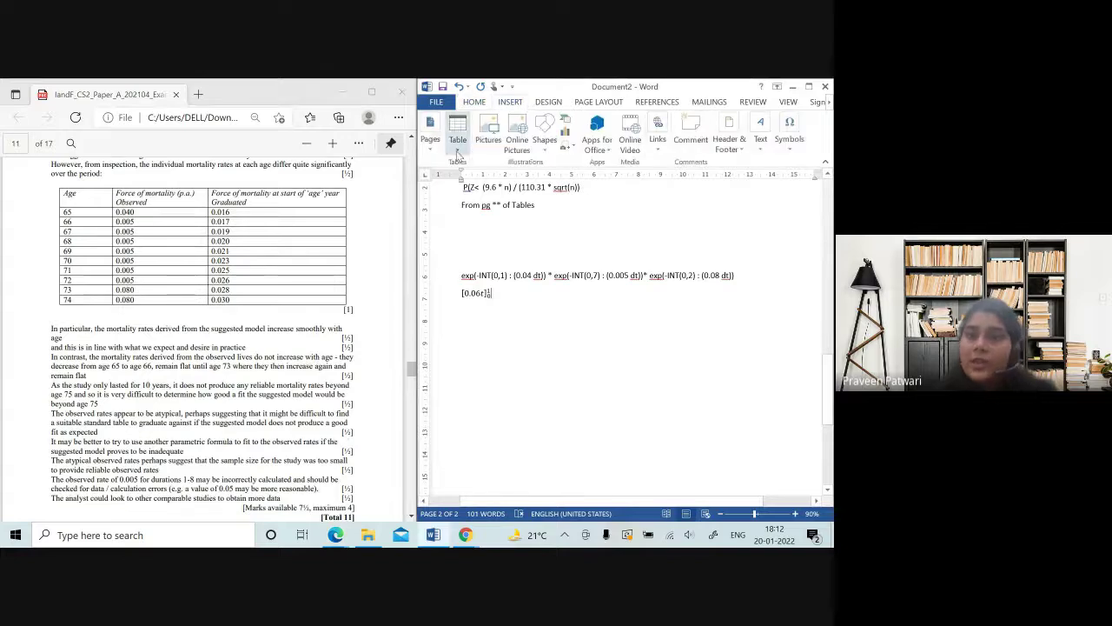
click(457, 130)
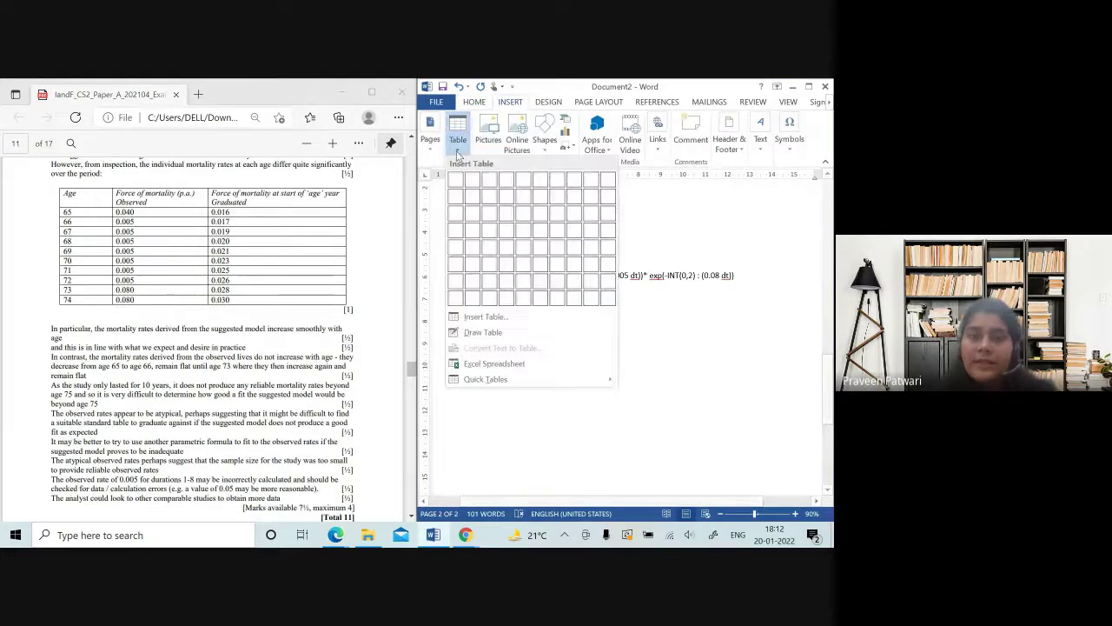
click(489, 196)
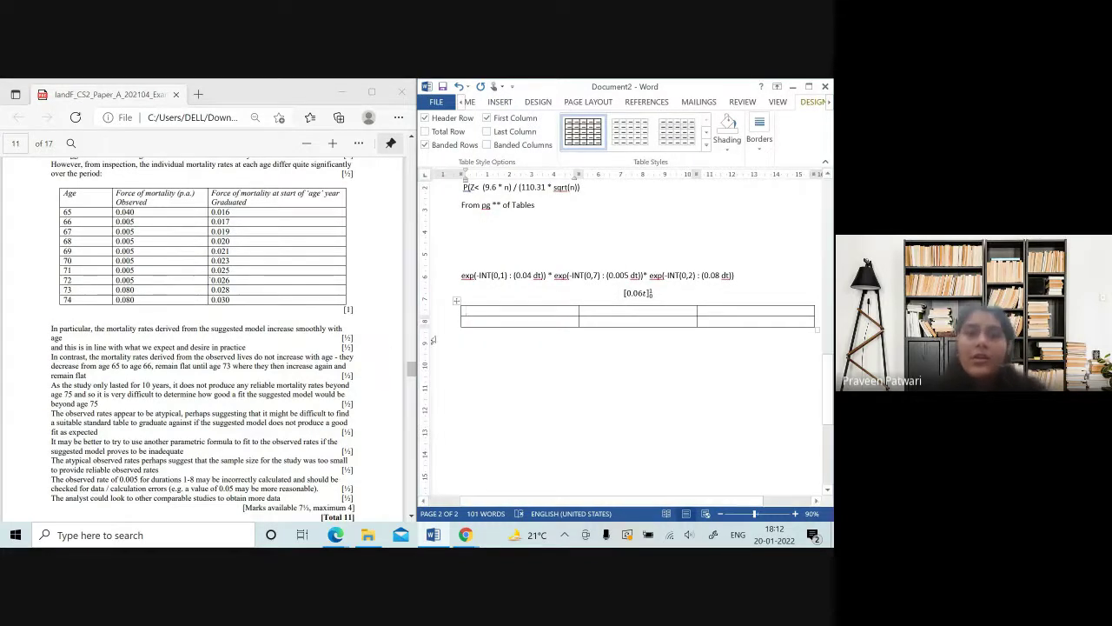
click(753, 311)
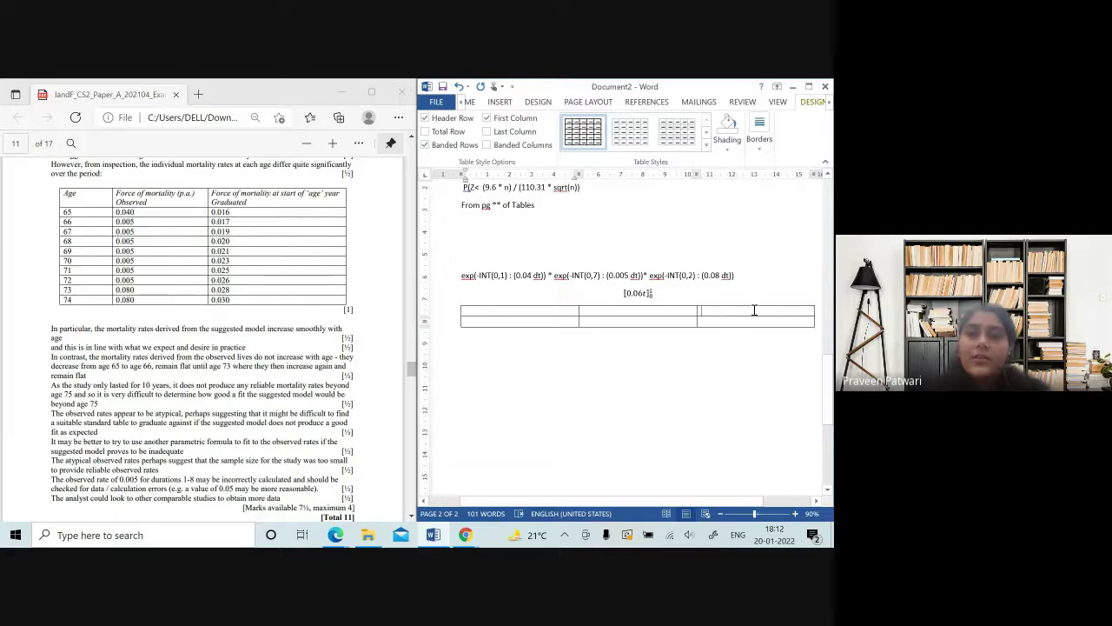
right_click(753, 312)
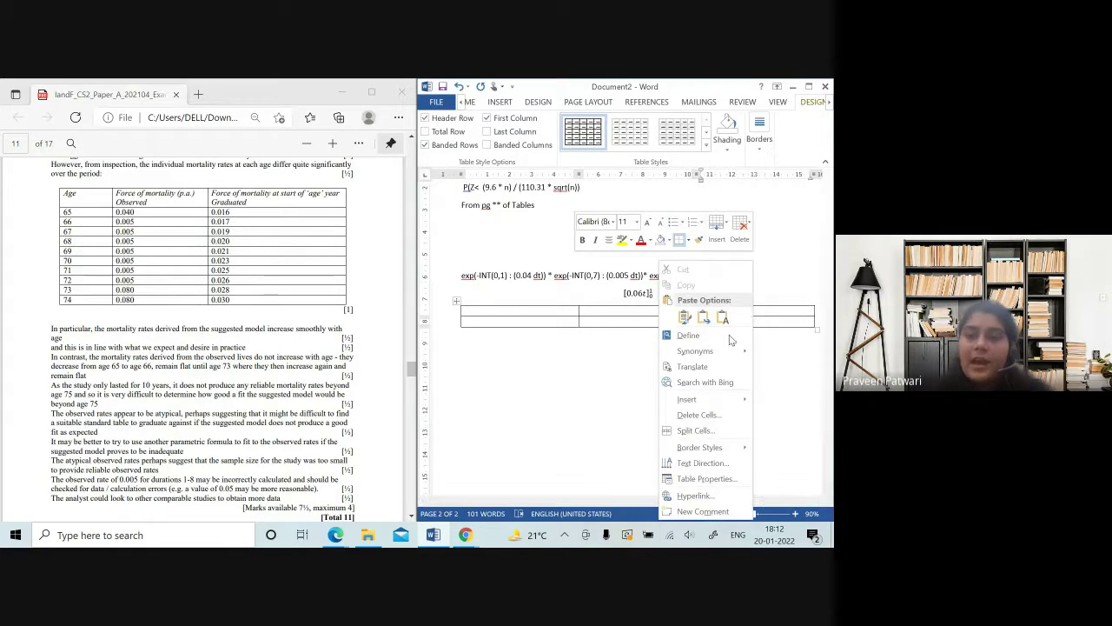
mouse_move(695, 399)
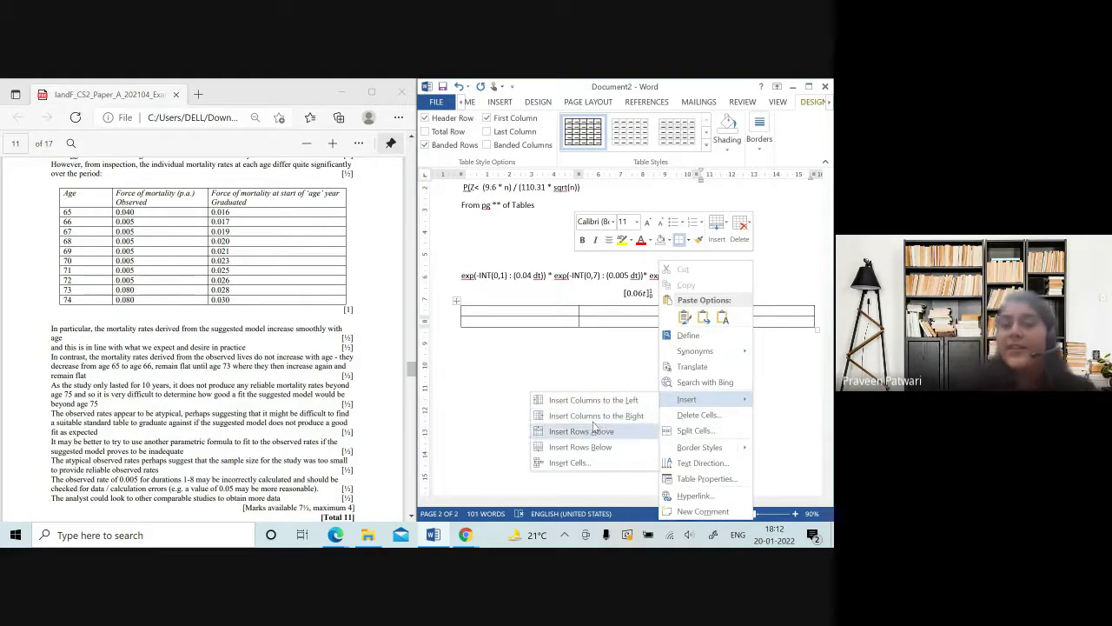
click(544, 283)
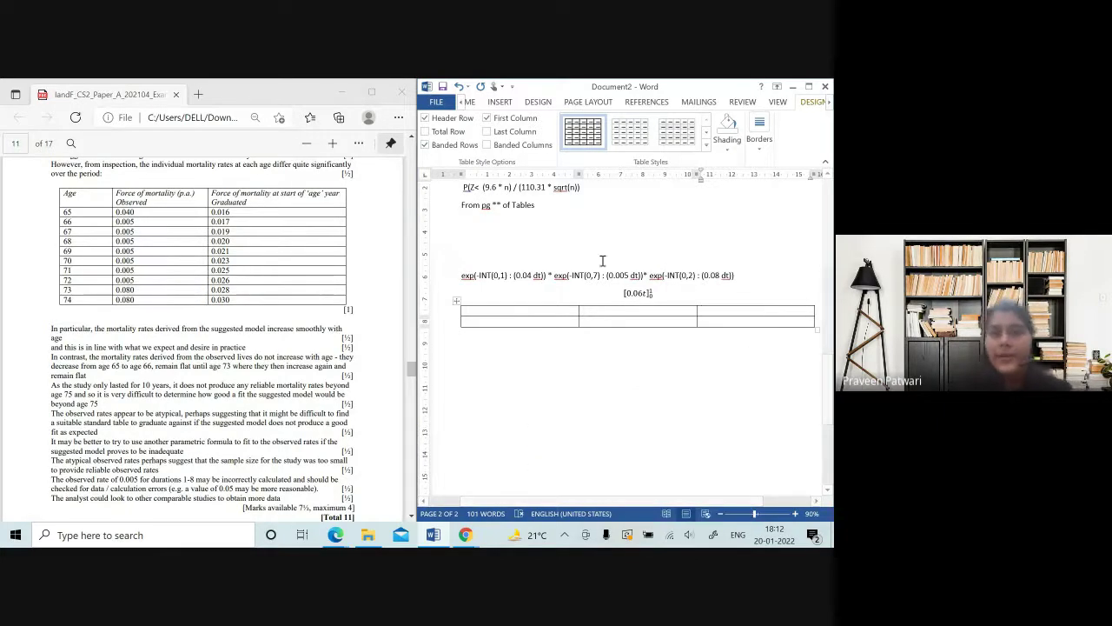
click(524, 350)
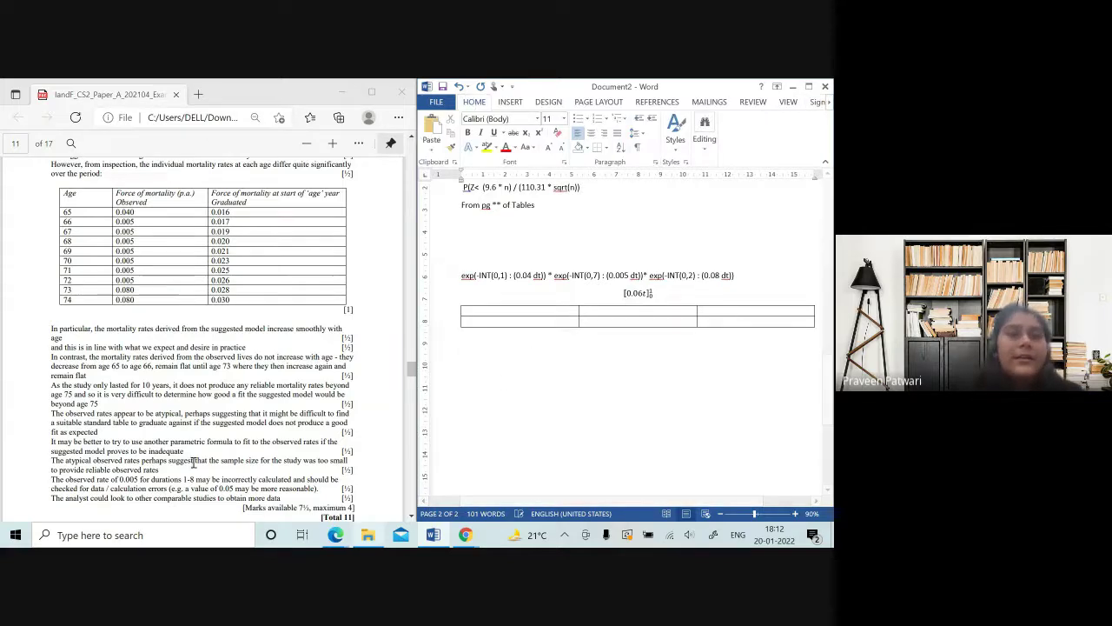
click(269, 339)
key(alt+Tab)
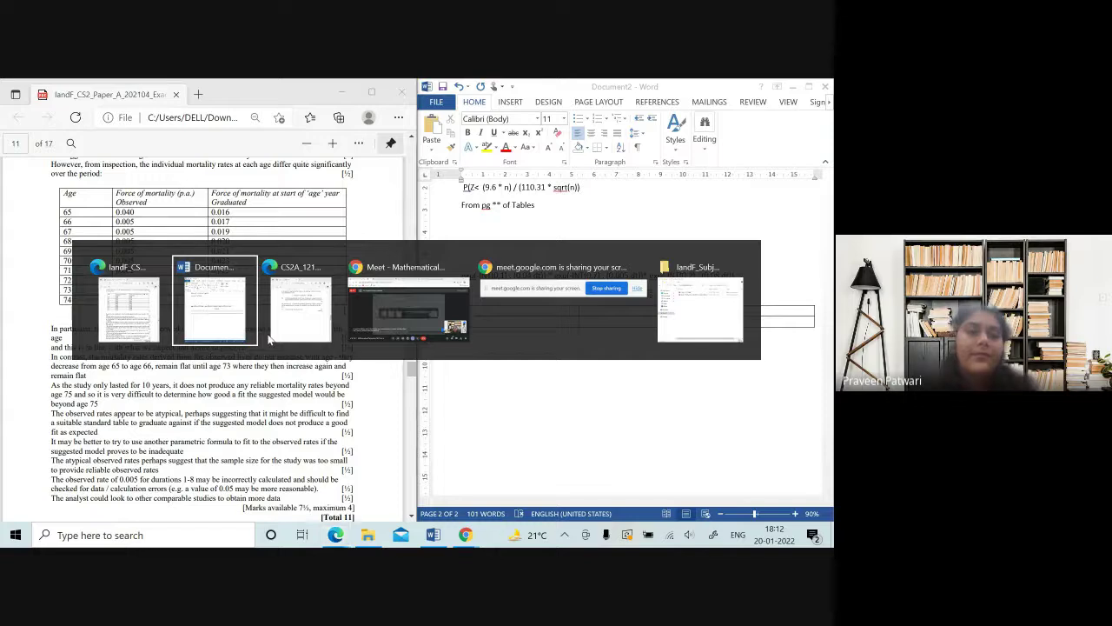
Scroll the CS2A_121 exam paper to page 6: question 8's medical-costs data and decision tree.
key(alt+Tab)
scroll(269, 339, down, 3)
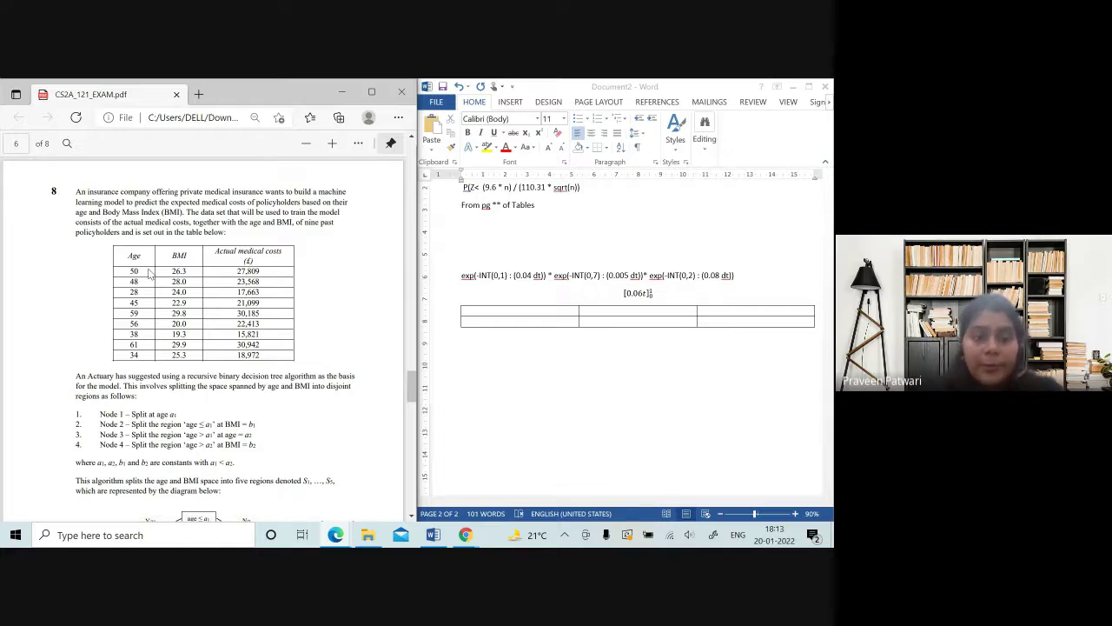
scroll(112, 403, down, 2)
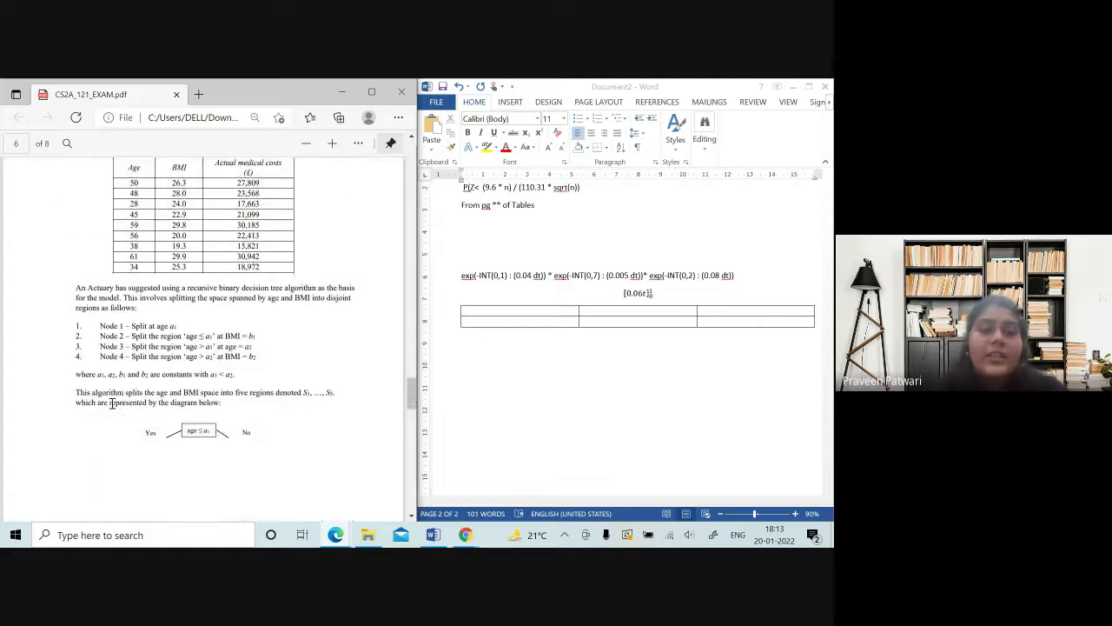
scroll(112, 403, down, 1)
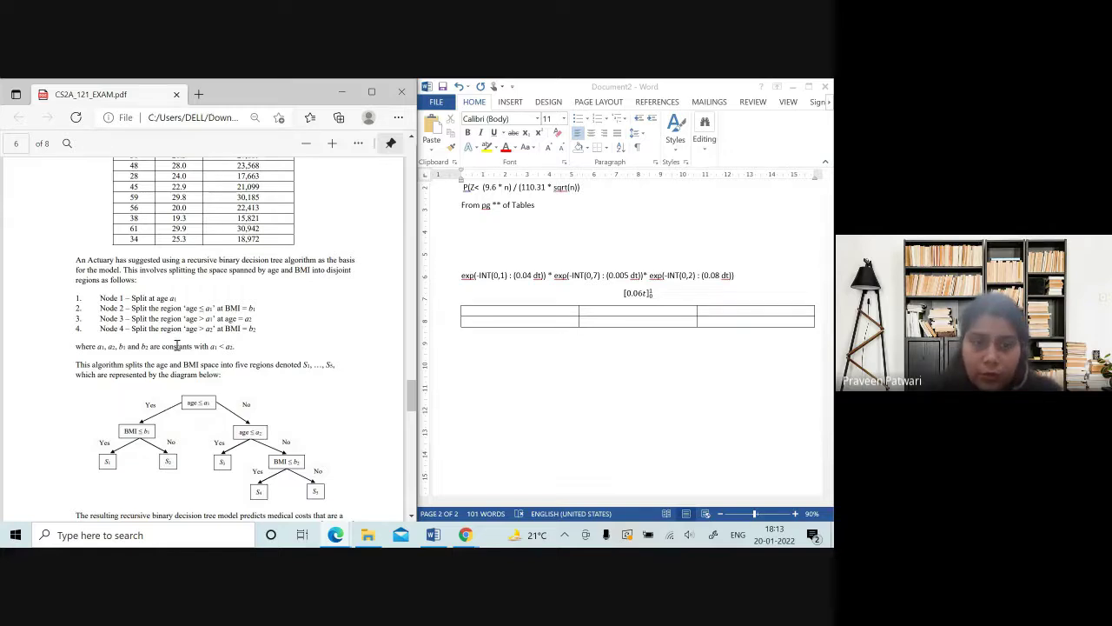
scroll(177, 346, down, 1)
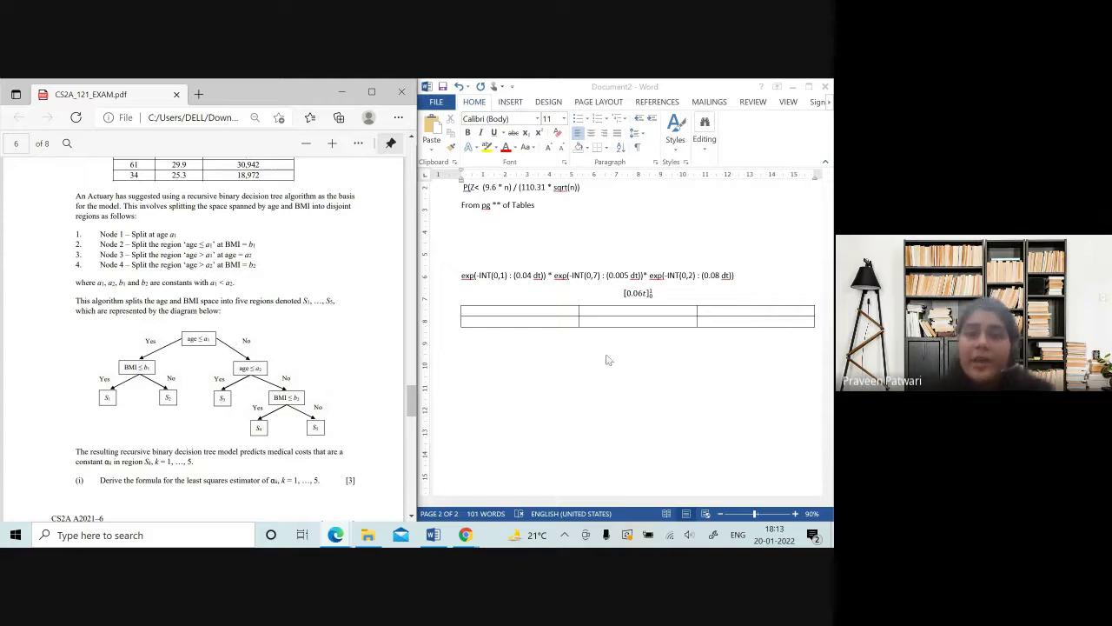
click(780, 106)
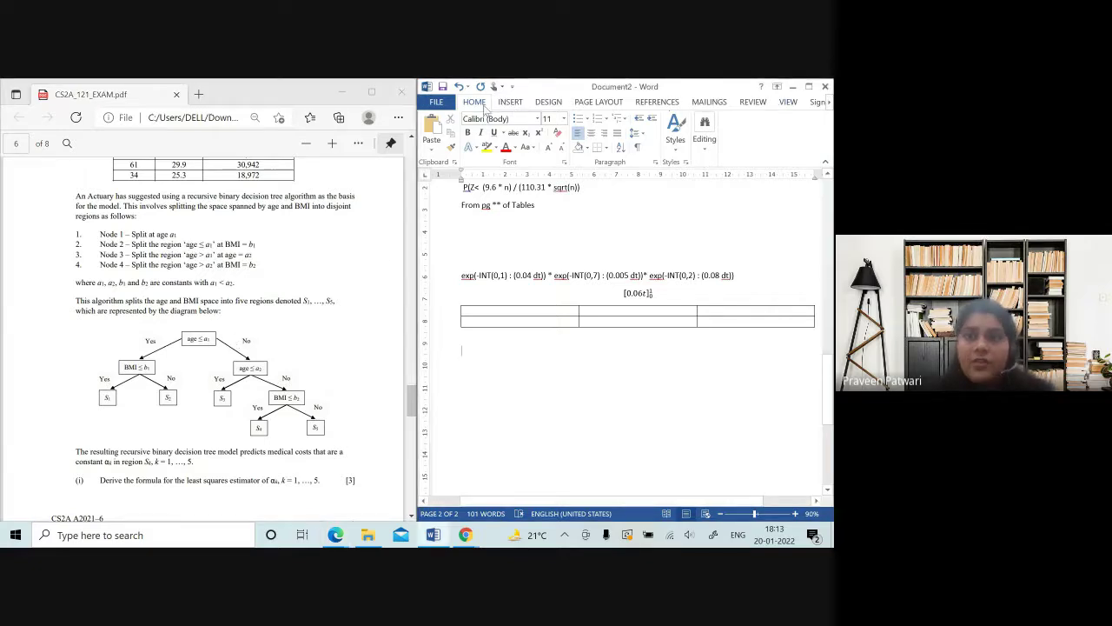
click(504, 103)
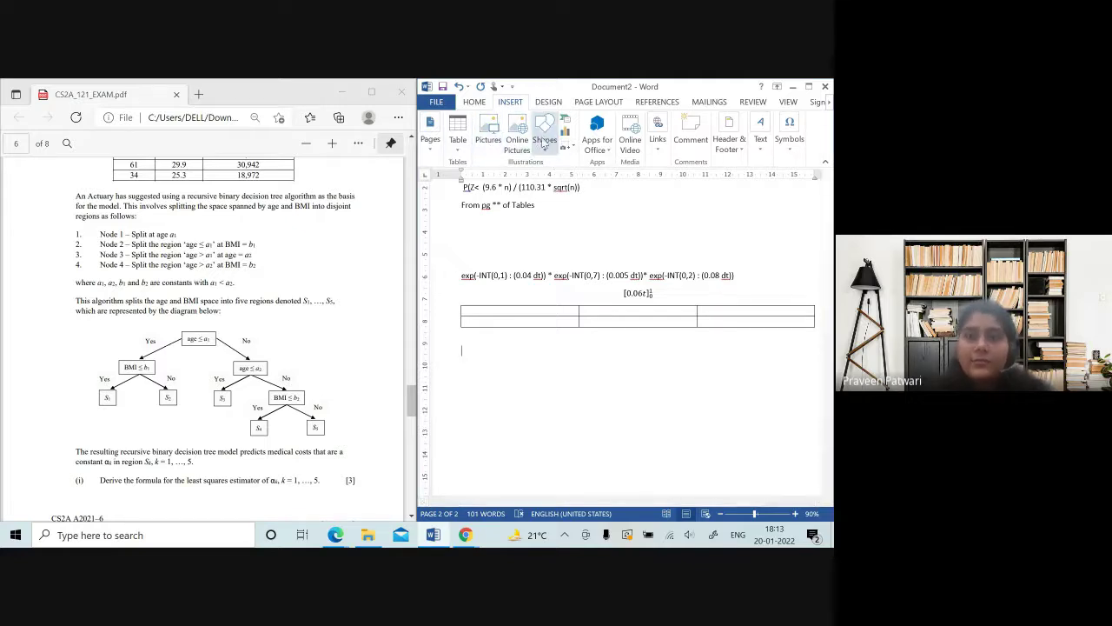
click(542, 142)
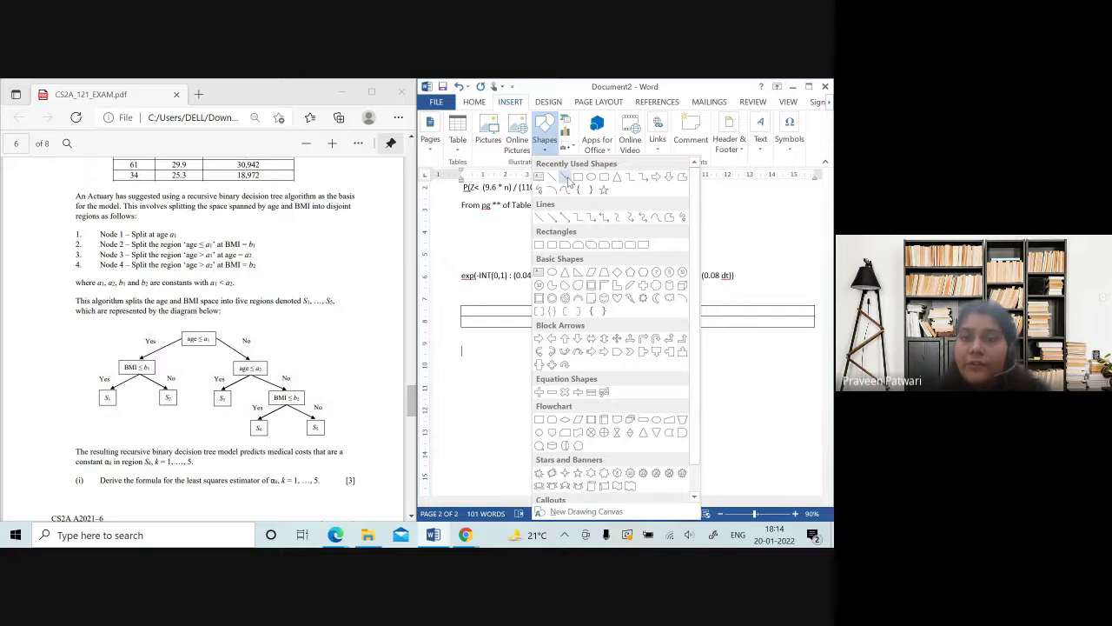
click(569, 179)
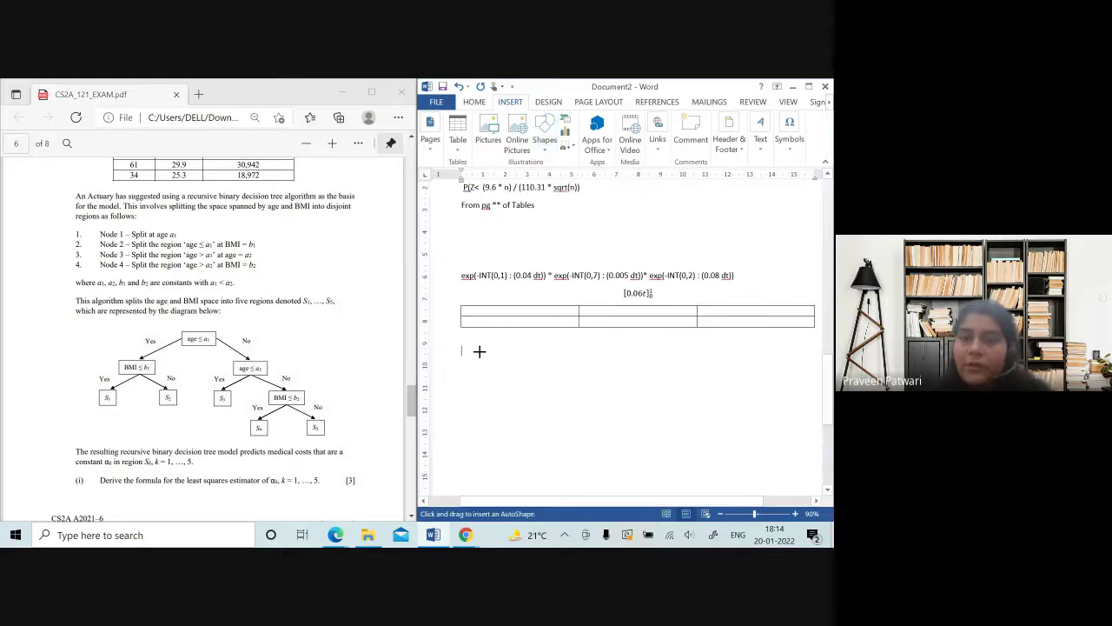
mouse_move(479, 351)
mouse_down()
mouse_move(553, 351)
mouse_move(472, 420)
mouse_move(494, 367)
mouse_move(556, 377)
mouse_move(540, 372)
mouse_up()
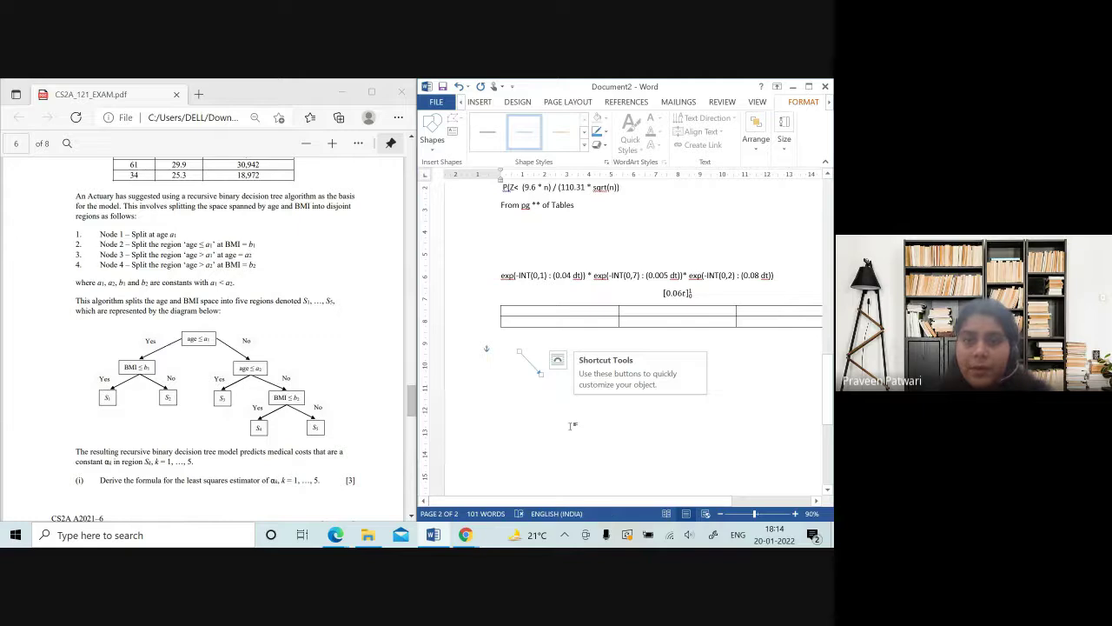
click(552, 389)
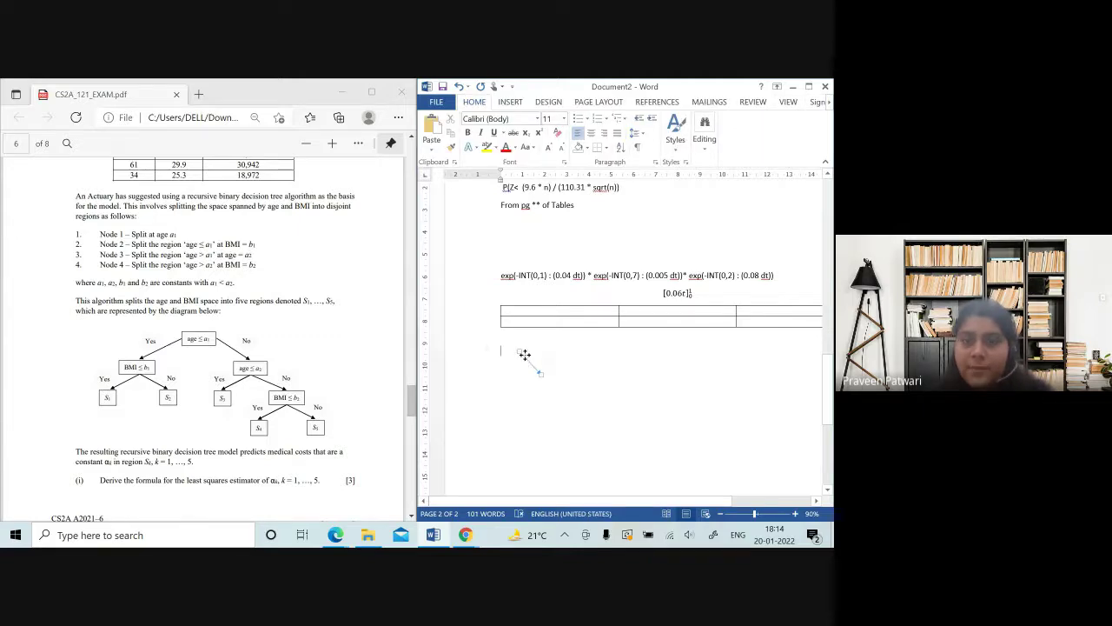
click(525, 357)
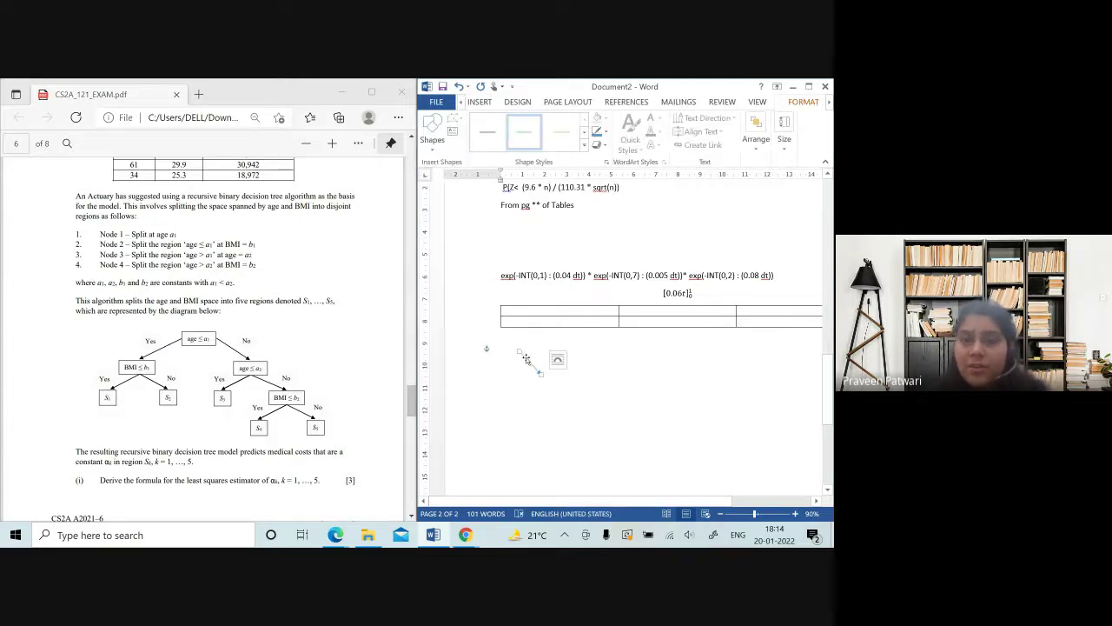
drag(526, 358, 581, 369)
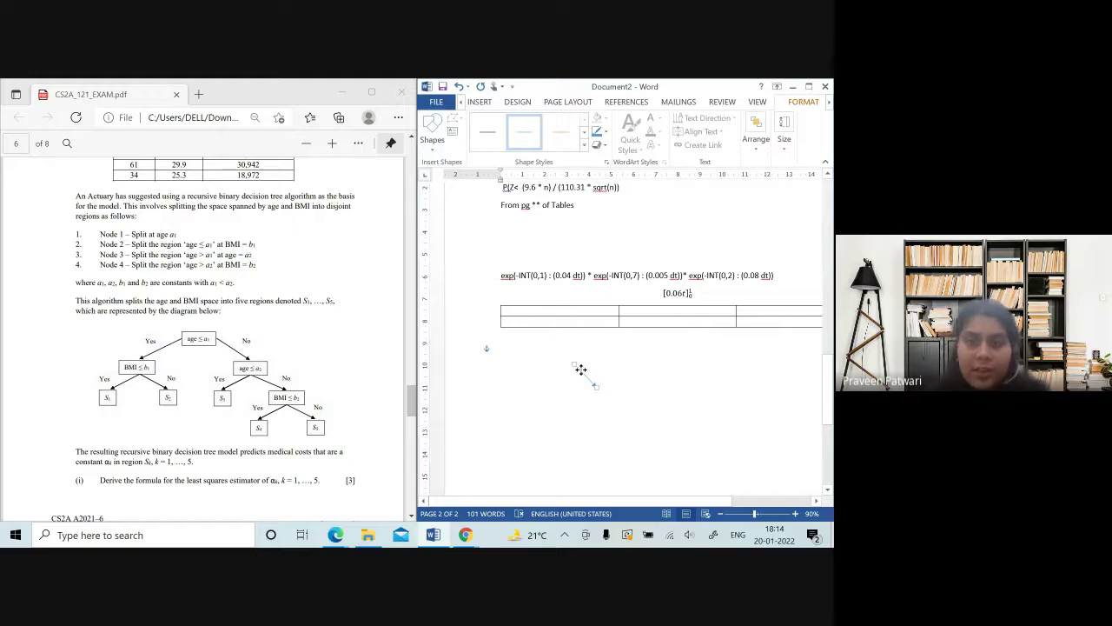
drag(580, 369, 670, 391)
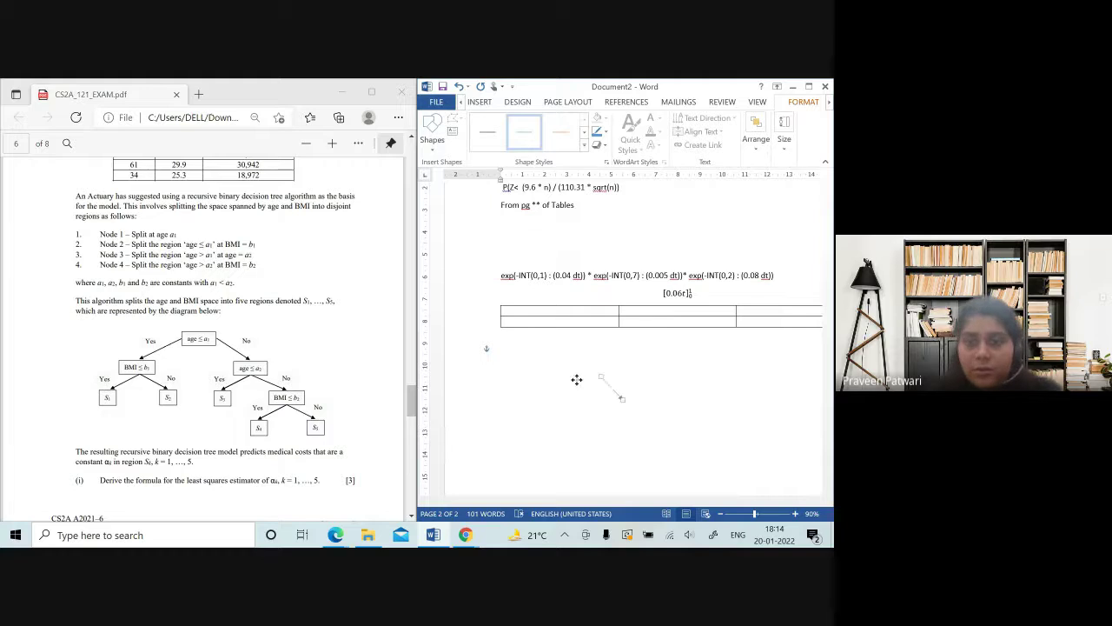
drag(670, 391, 517, 362)
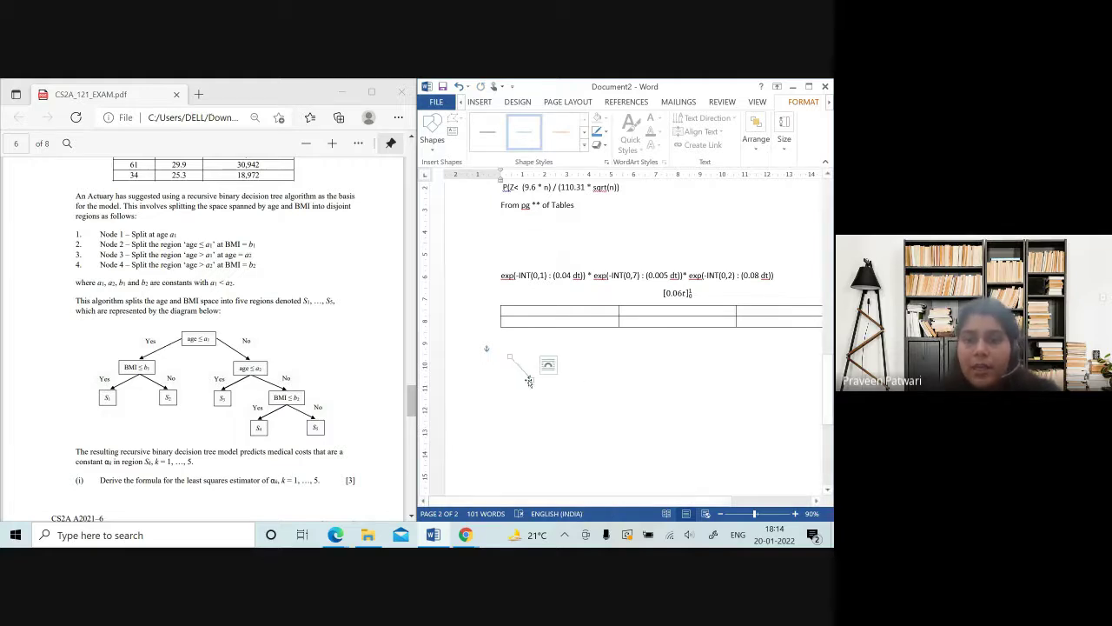
drag(532, 378, 537, 424)
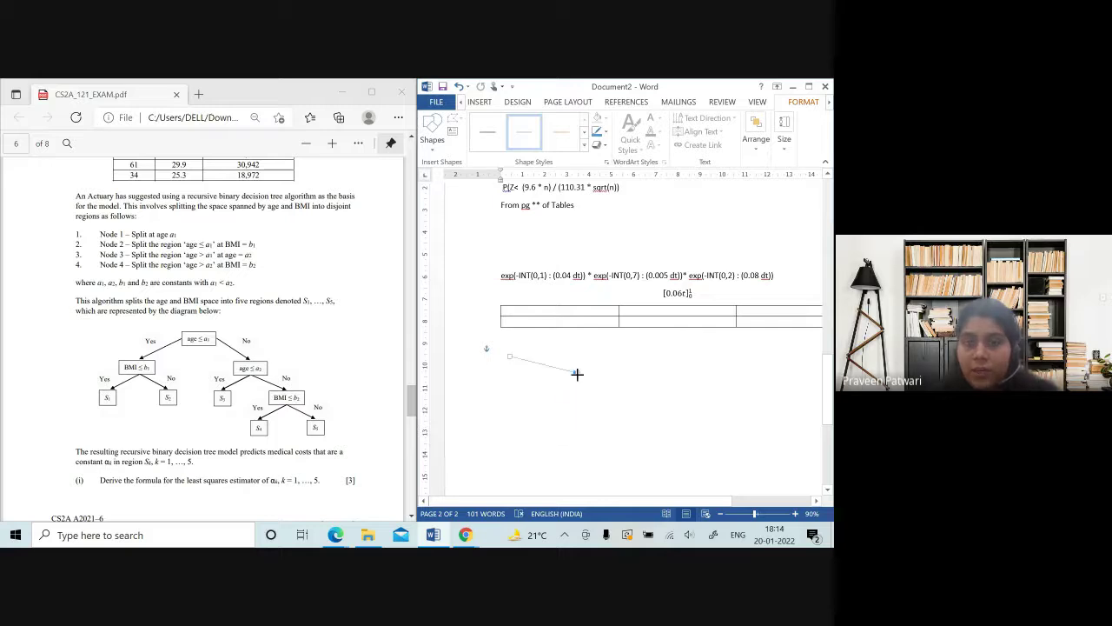
drag(537, 424, 506, 409)
click(551, 398)
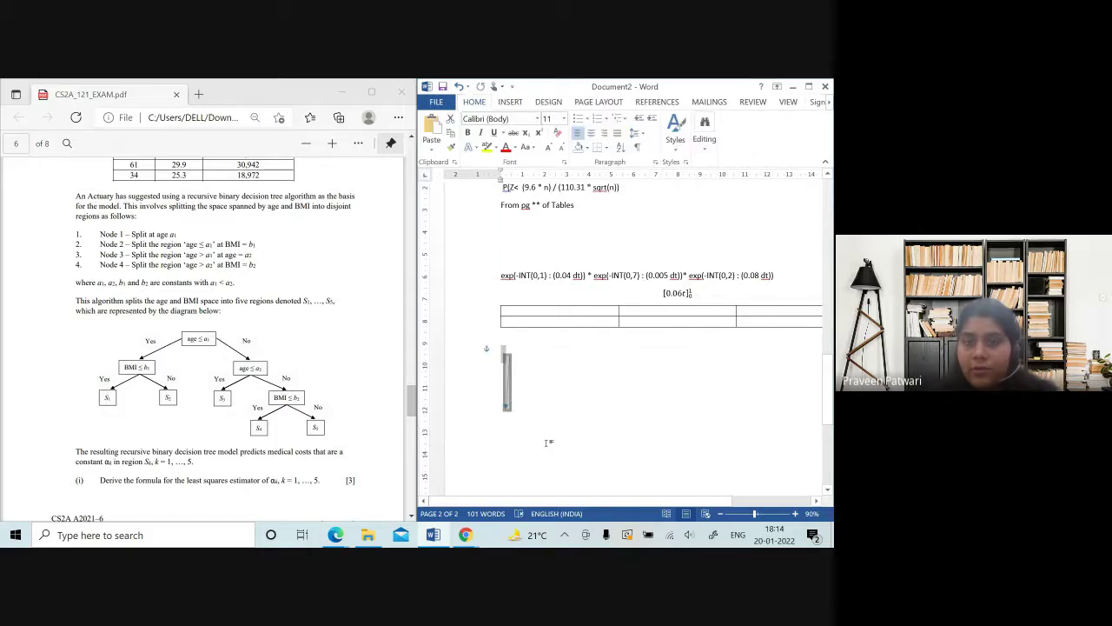
click(506, 405)
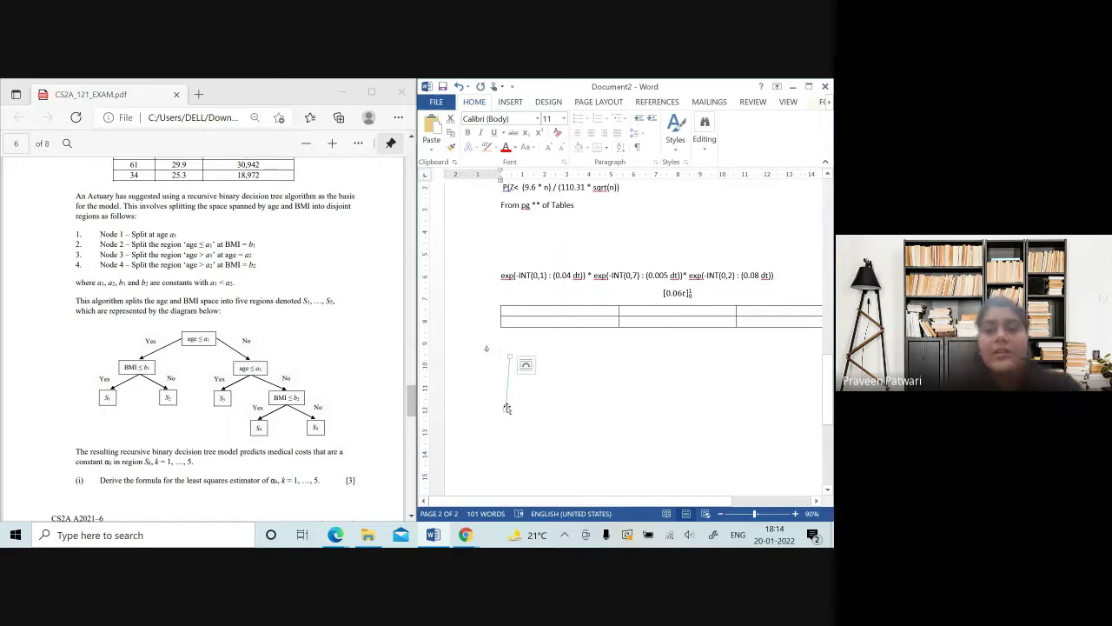
key(Delete)
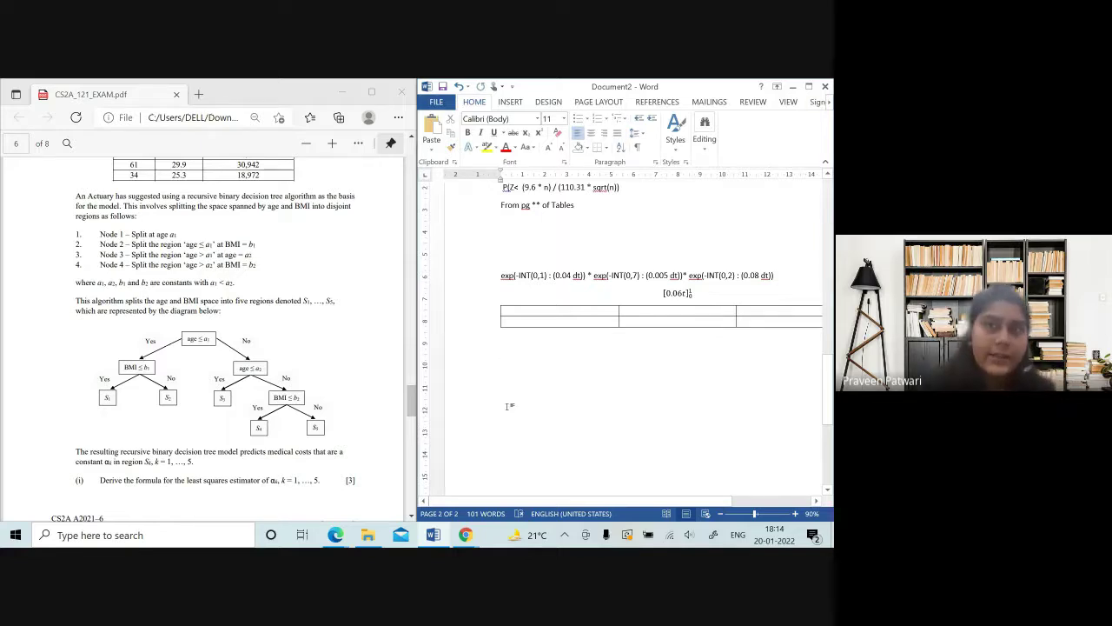
click(217, 422)
scroll(217, 421, down, 2)
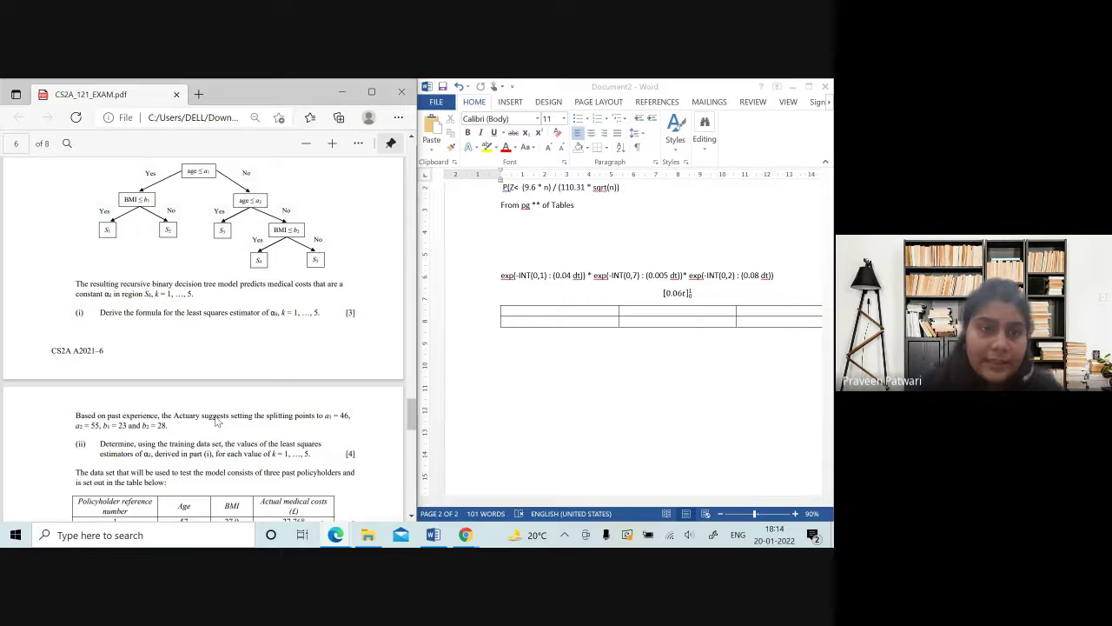
Scroll the examiners' report to page 12's Q8 RSS answer and the nine policyholders' regions.
key(alt+Tab)
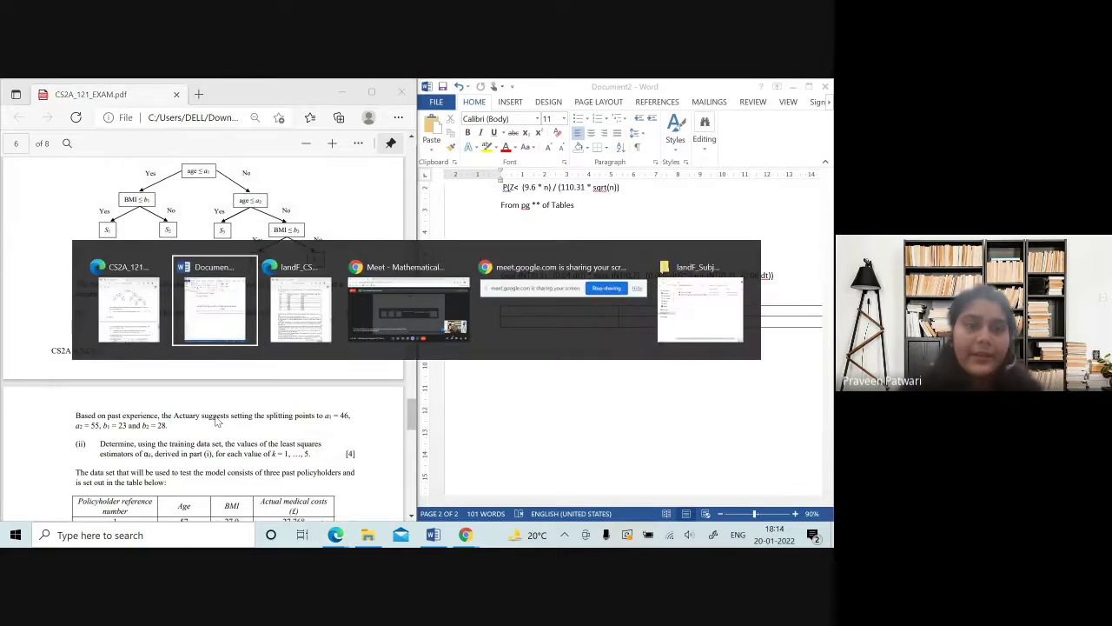
key(alt+Tab)
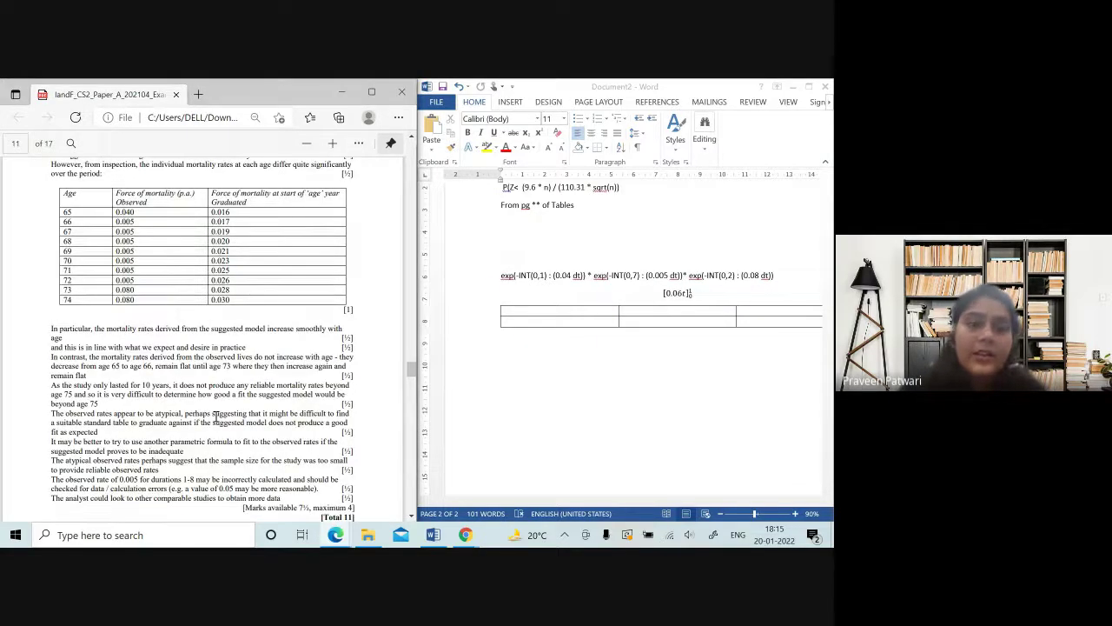
scroll(118, 470, down, 5)
scroll(117, 469, down, 2)
scroll(117, 470, down, 2)
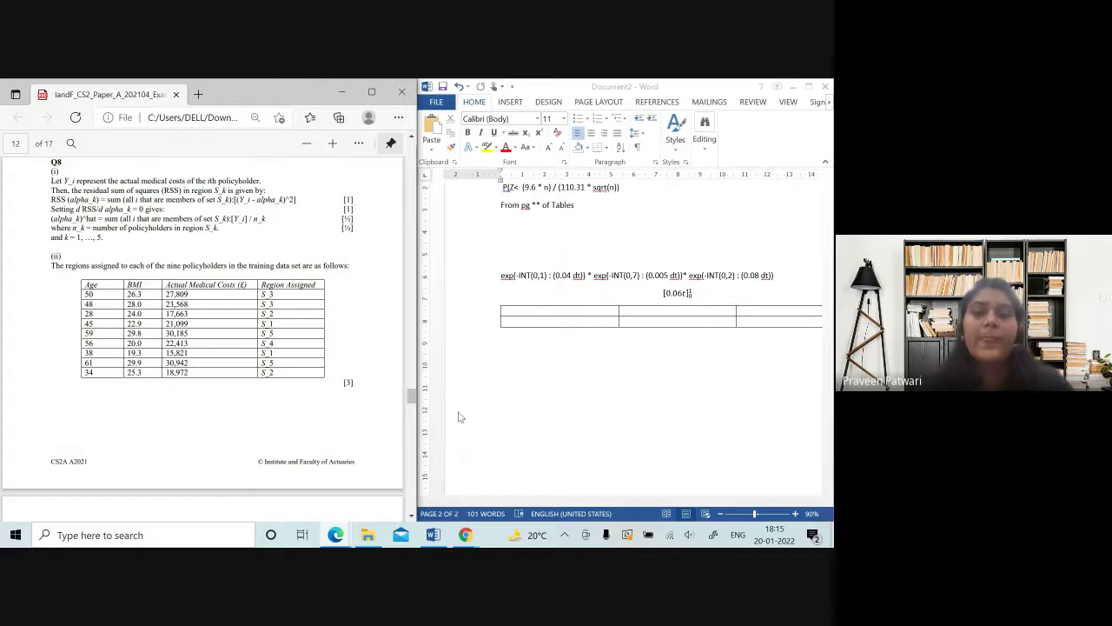
Type 'Sum(all i that are members of set S_k):' on a new line below the empty table.
click(537, 405)
text(s)
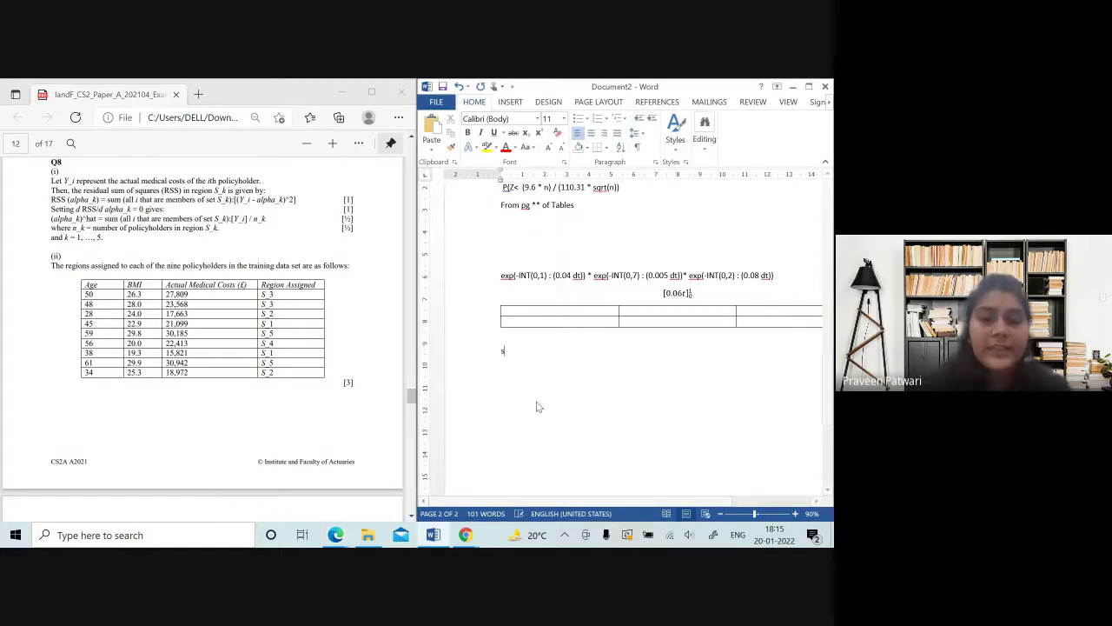
text(um()
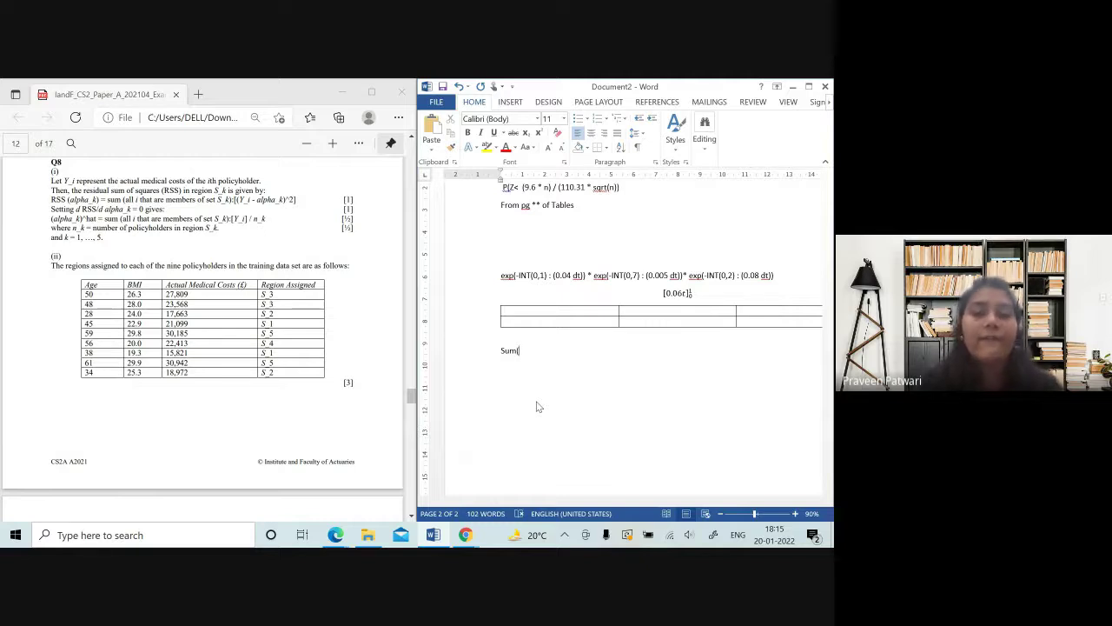
text(1))
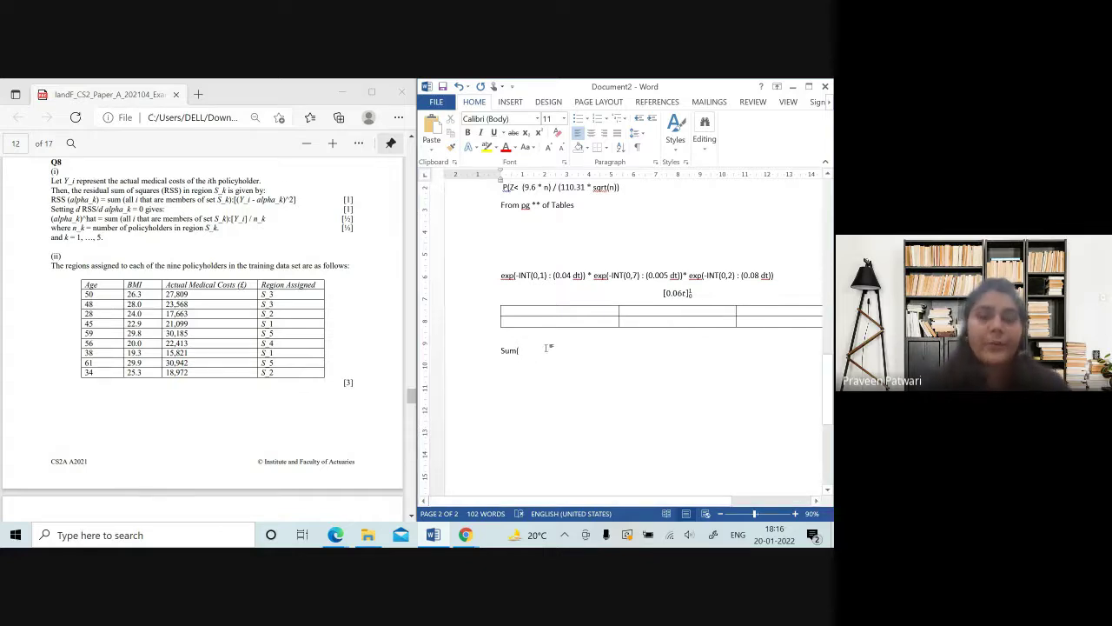
text(all I that are ne)
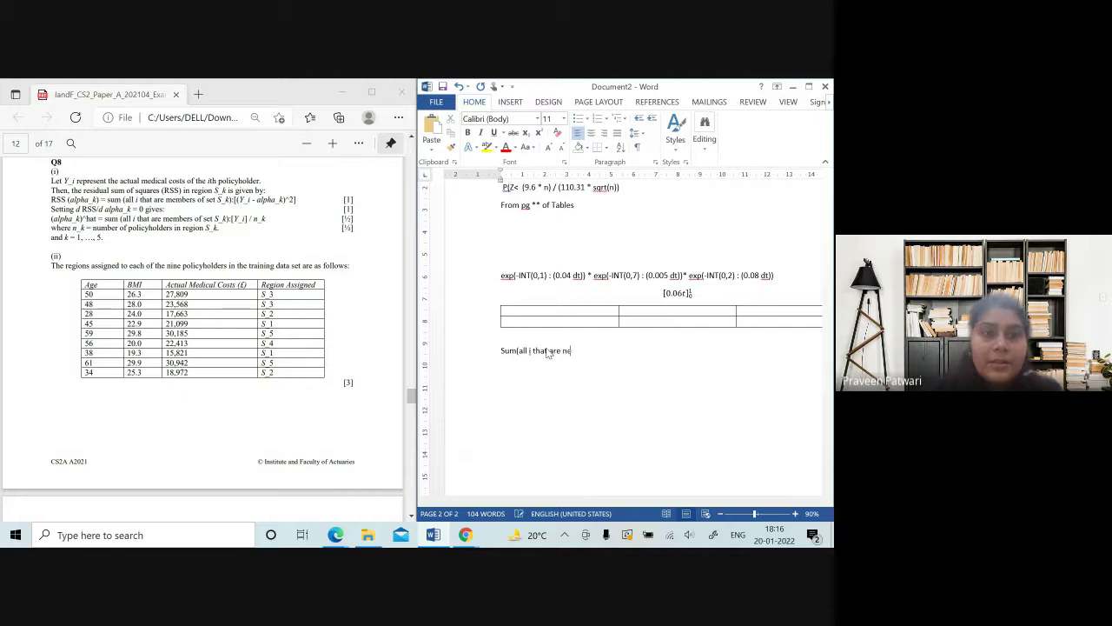
text(members of set S_k)
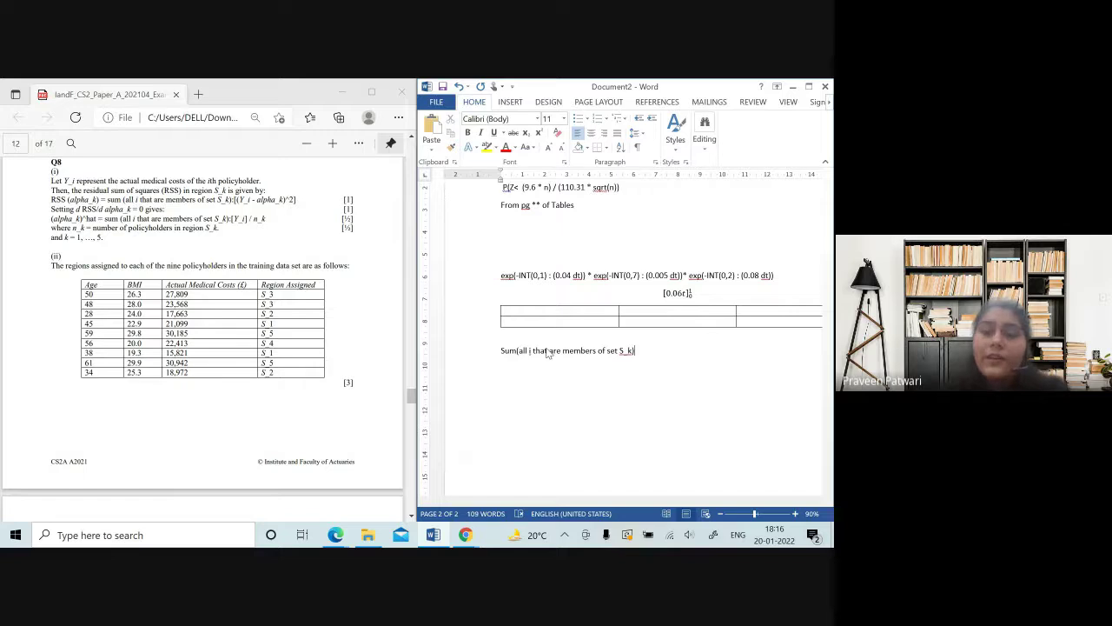
text(:)
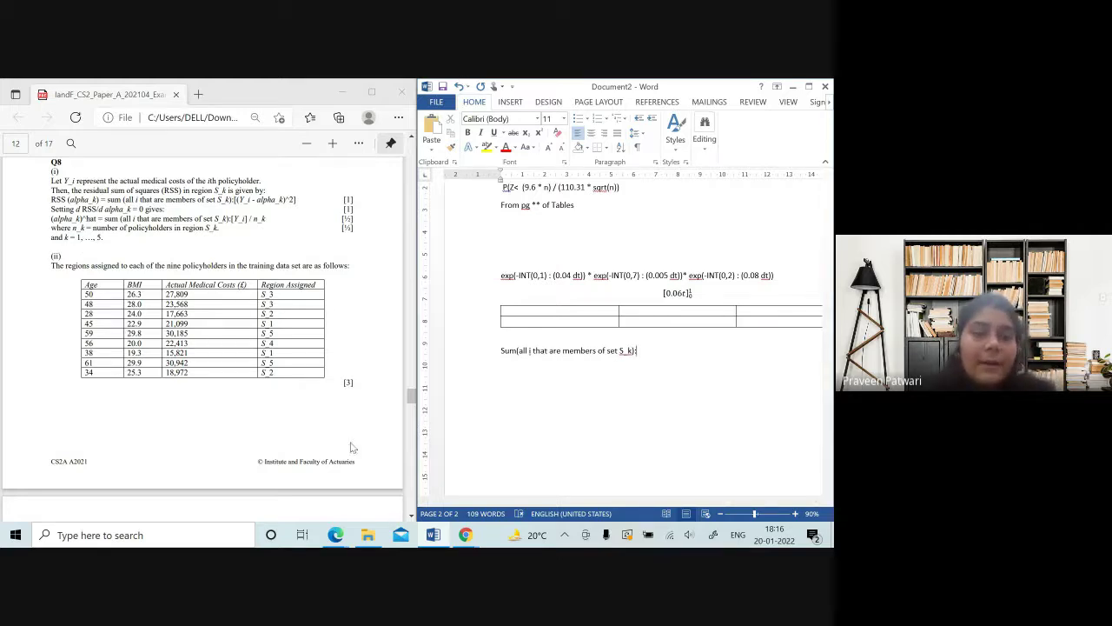
key(alt+Tab)
key(Tab)
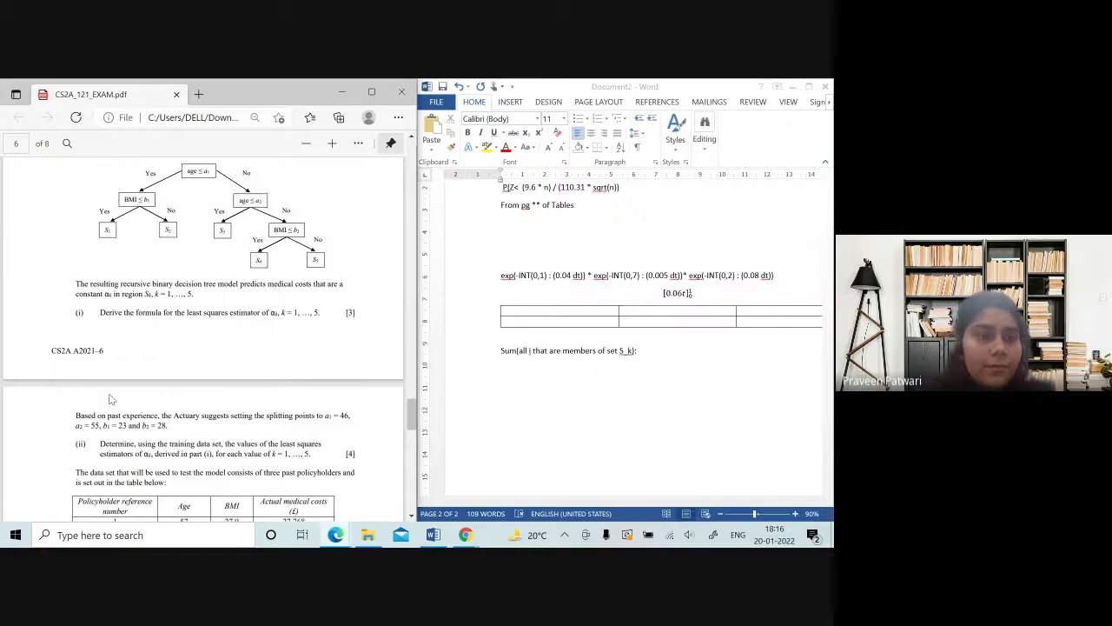
Scroll through the examiners' report's regions table for the nine policyholders.
scroll(145, 300, down, 2)
scroll(145, 300, down, 1)
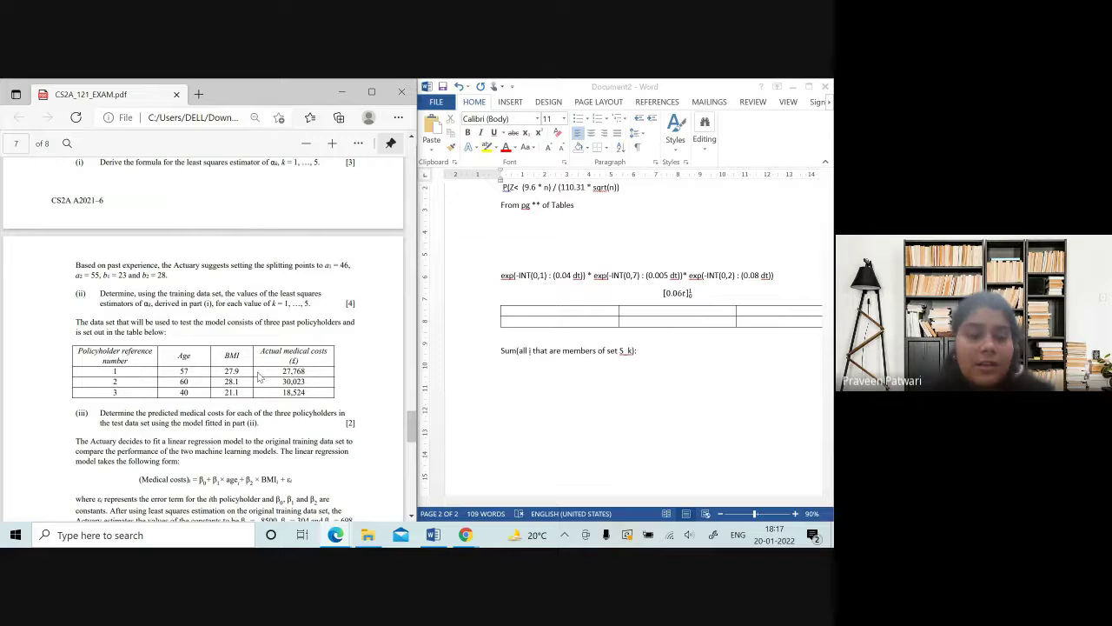
key(alt+Tab)
key(alt+Tab)
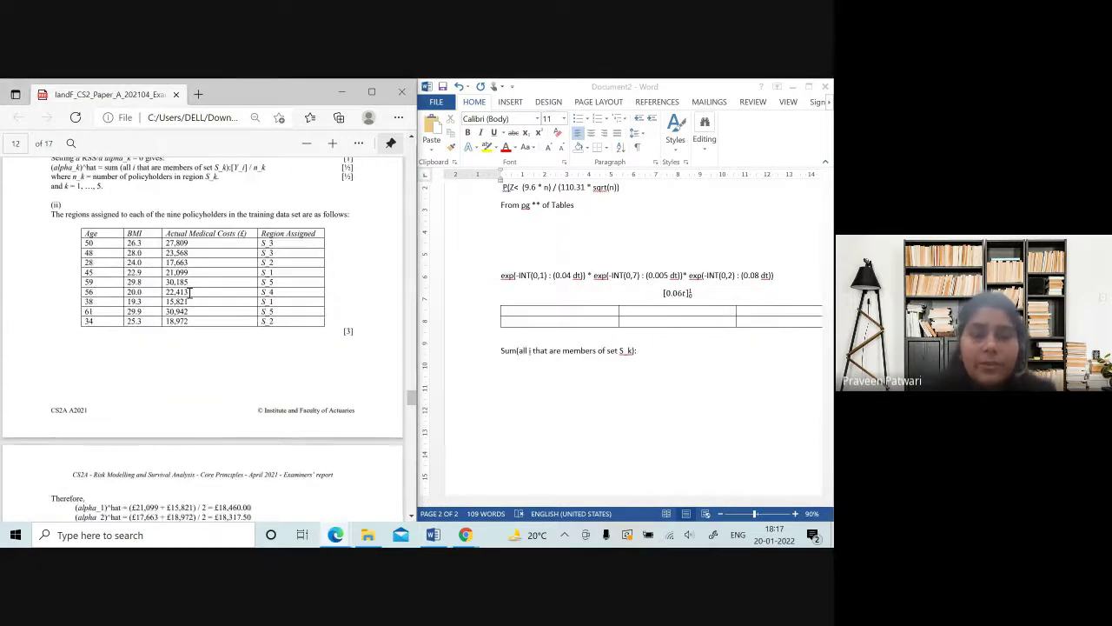
scroll(292, 348, down, 1)
scroll(292, 348, down, 1)
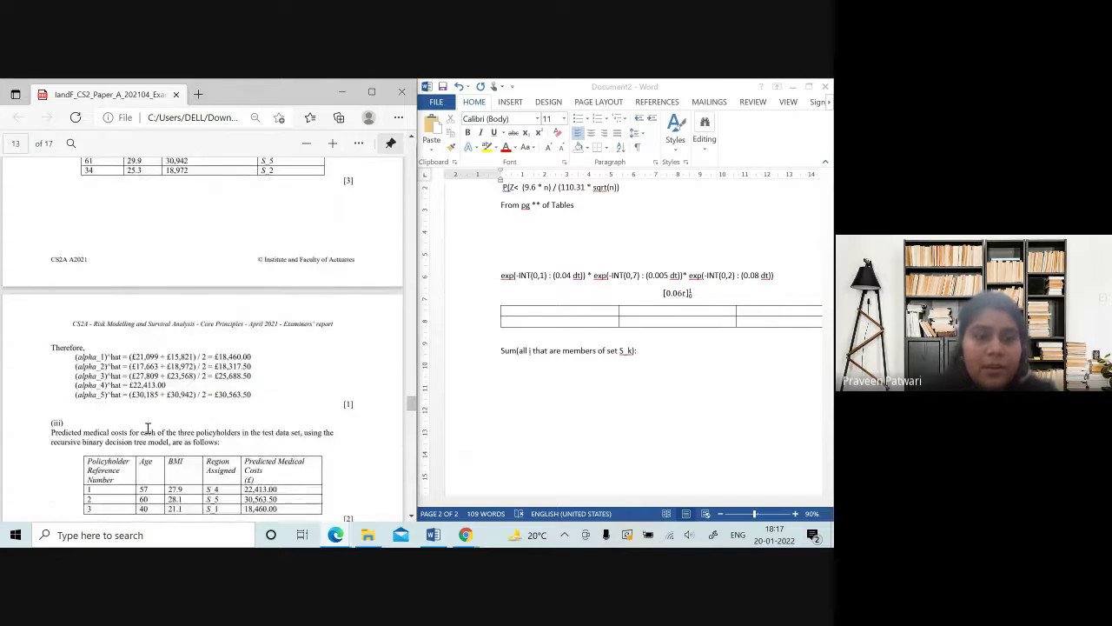
scroll(148, 350, up, 1)
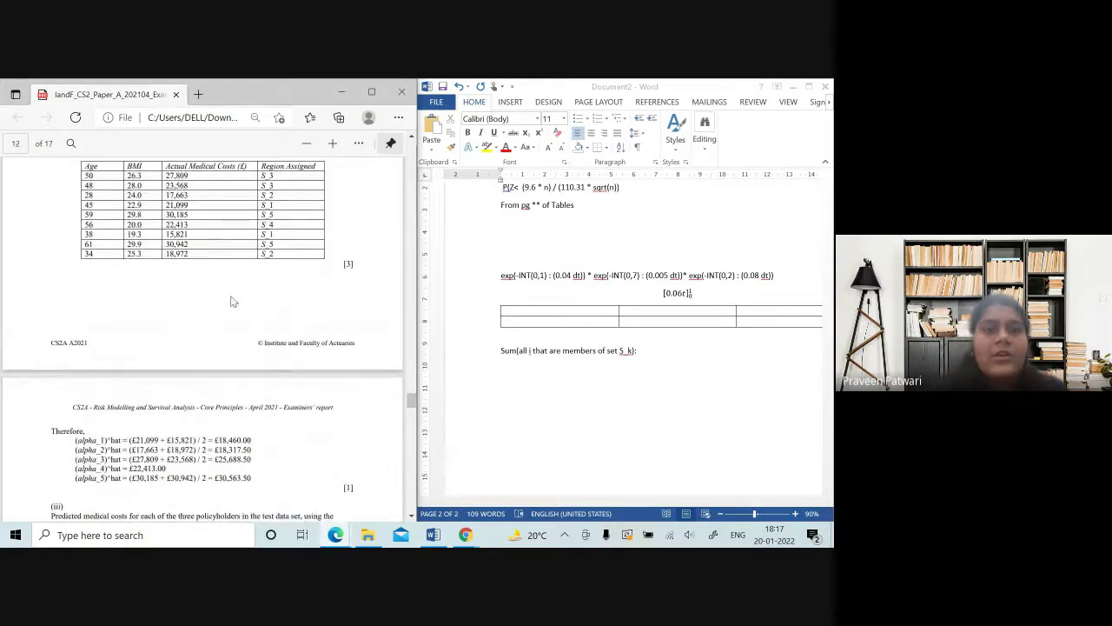
scroll(267, 317, up, 1)
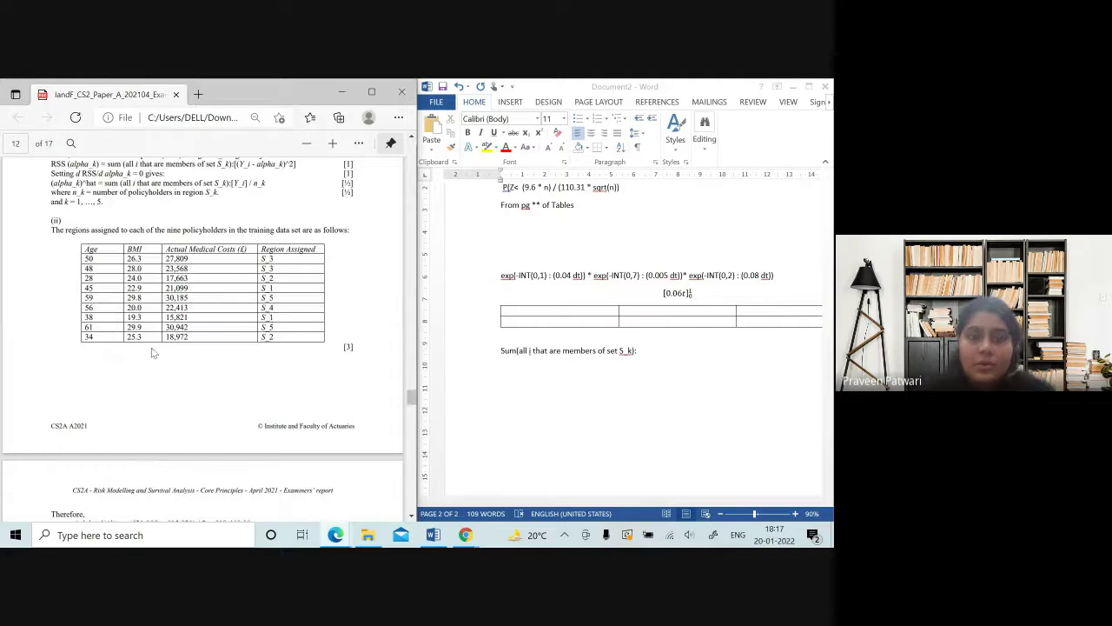
scroll(152, 353, down, 1)
Cross-check the report against the exam paper, ending on page 6's age, BMI and medical-costs table.
key(alt+Tab)
key(alt+Tab)
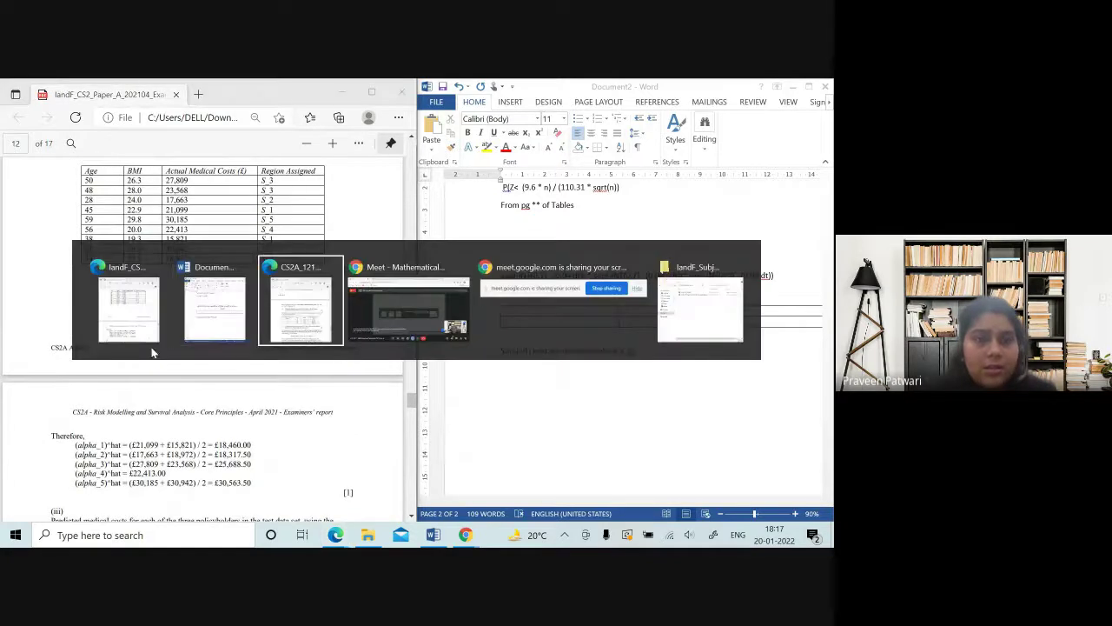
scroll(256, 376, up, 2)
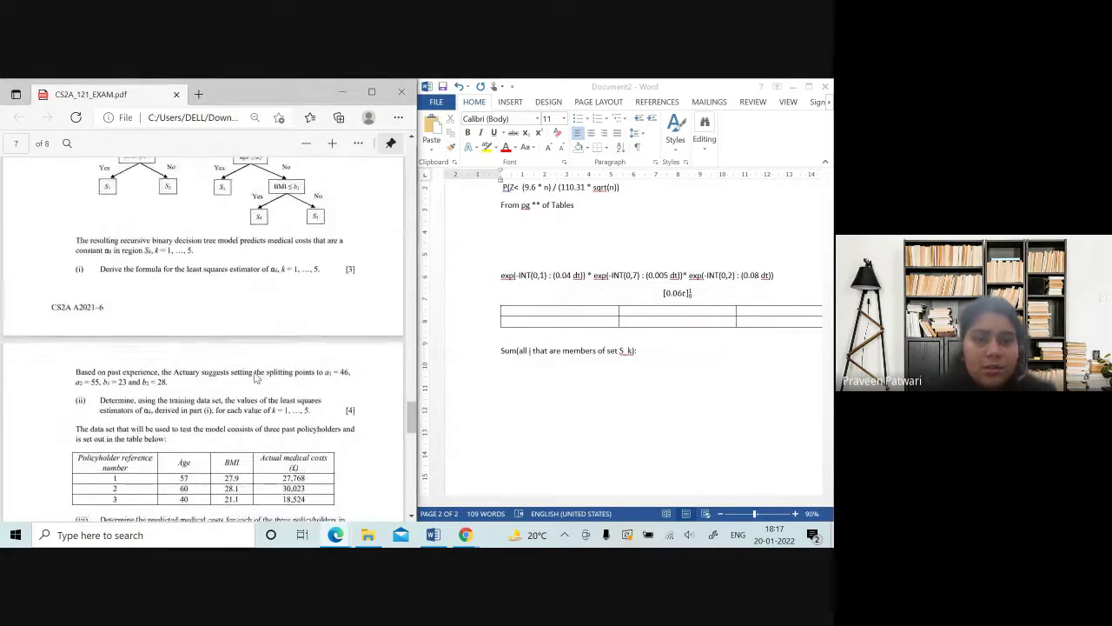
scroll(256, 377, up, 3)
scroll(256, 379, up, 1)
key(alt+Tab)
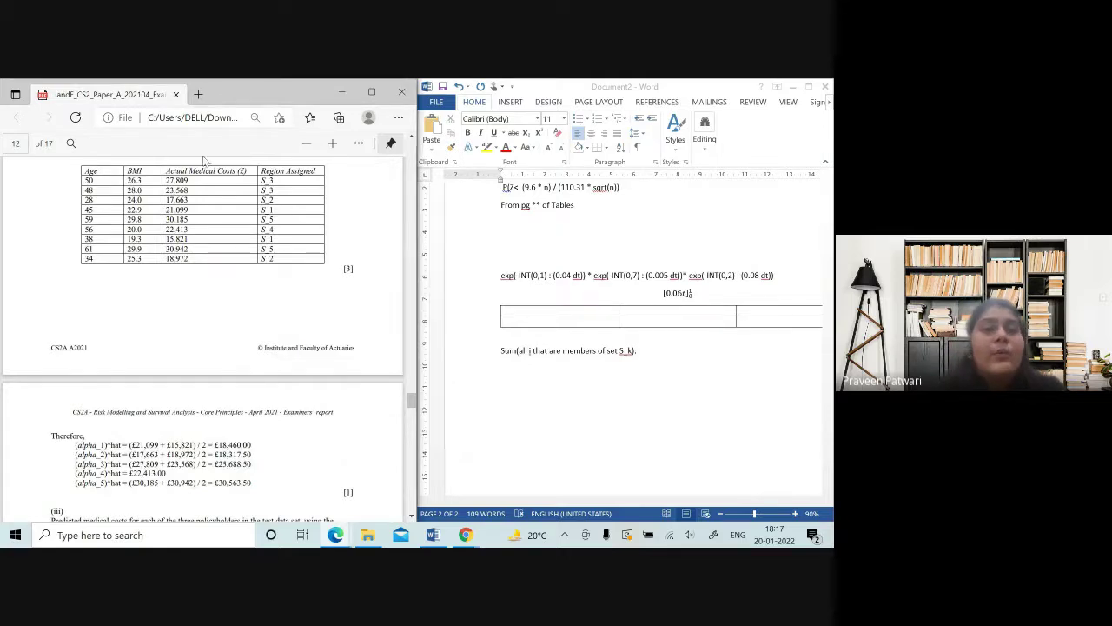
scroll(293, 322, up, 1)
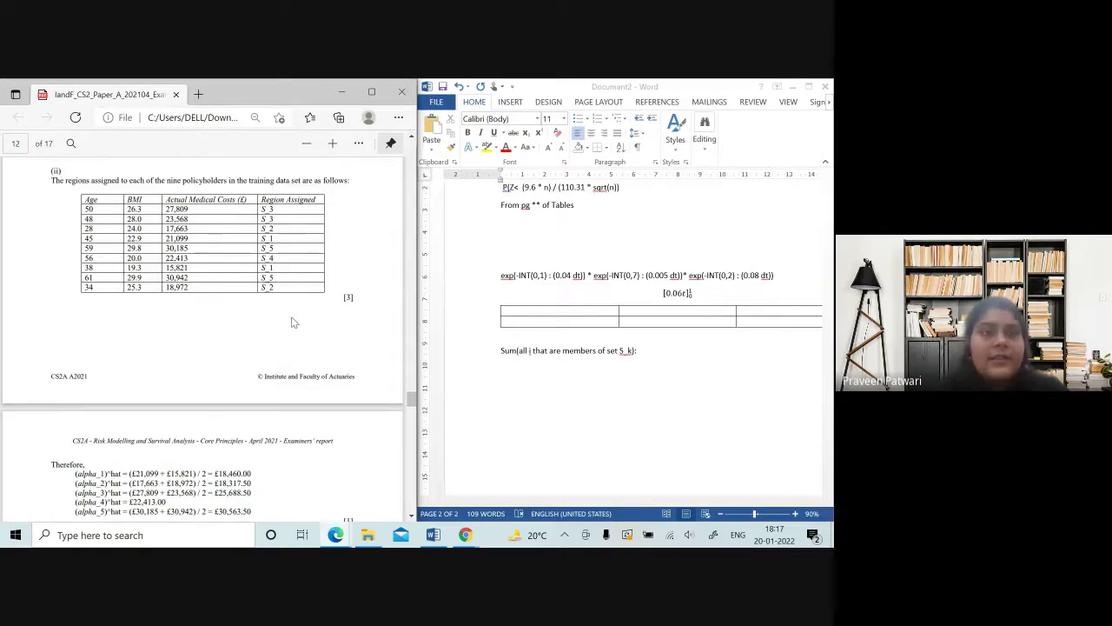
scroll(292, 320, up, 2)
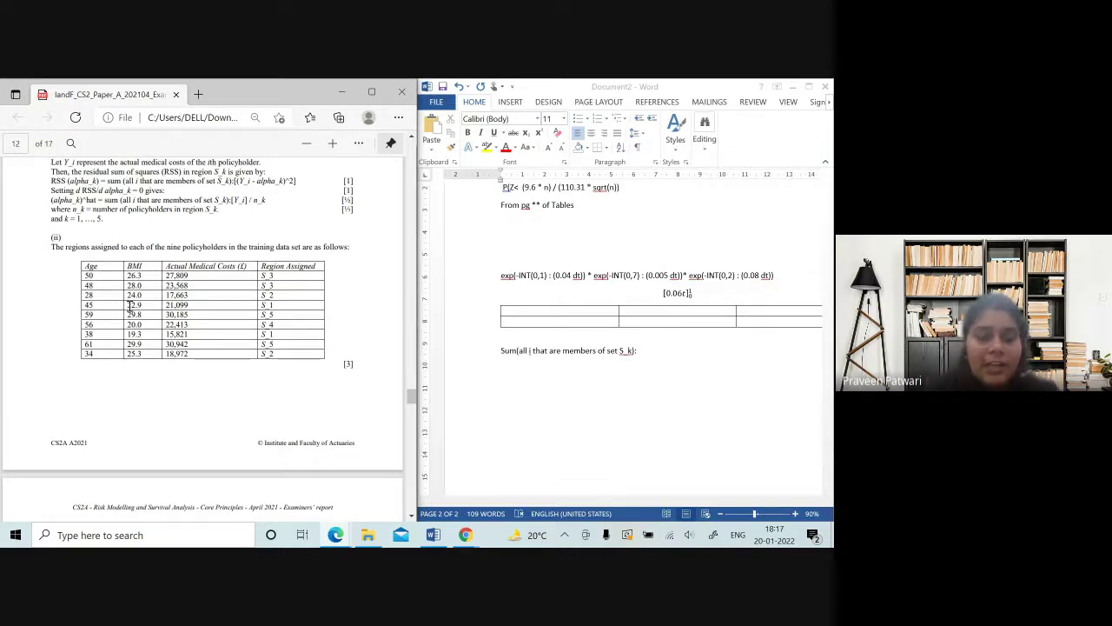
key(alt+Tab)
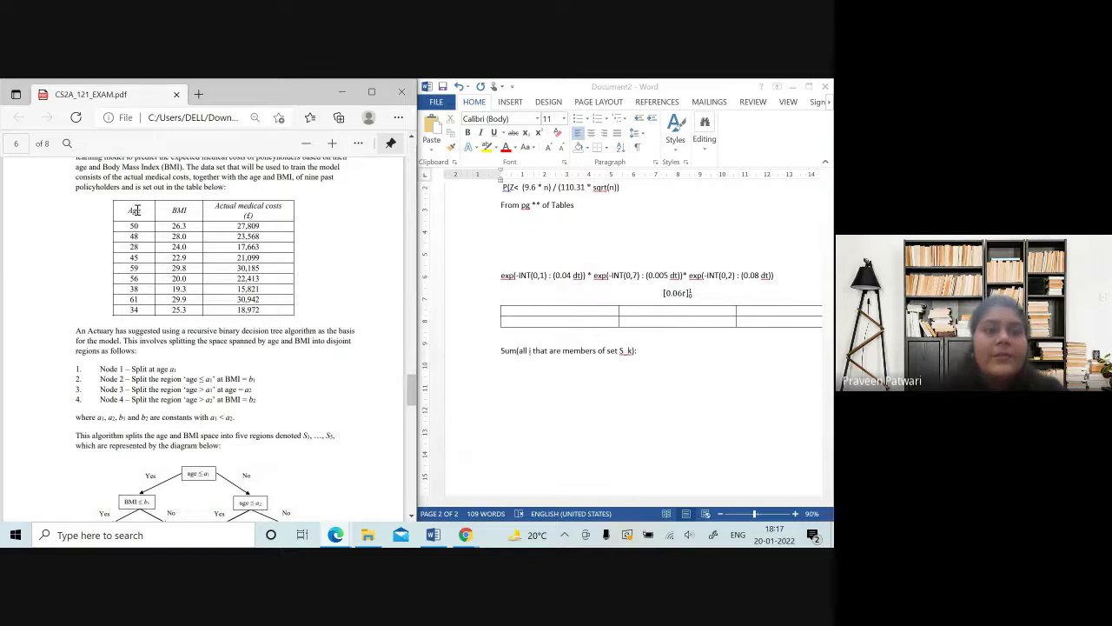
drag(126, 209, 282, 321)
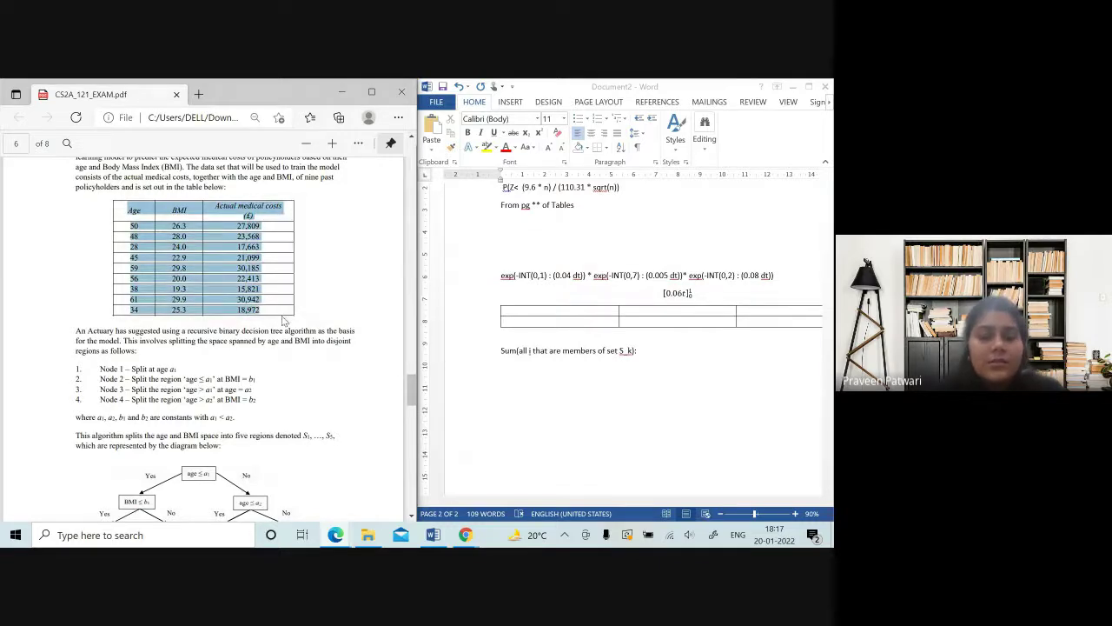
click(612, 397)
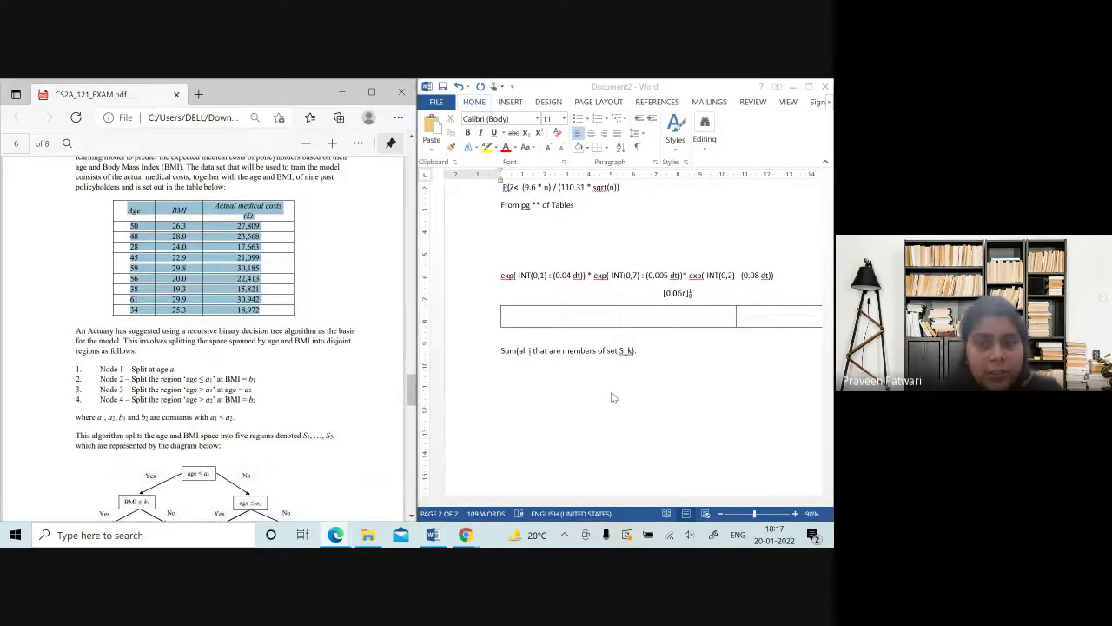
click(680, 383)
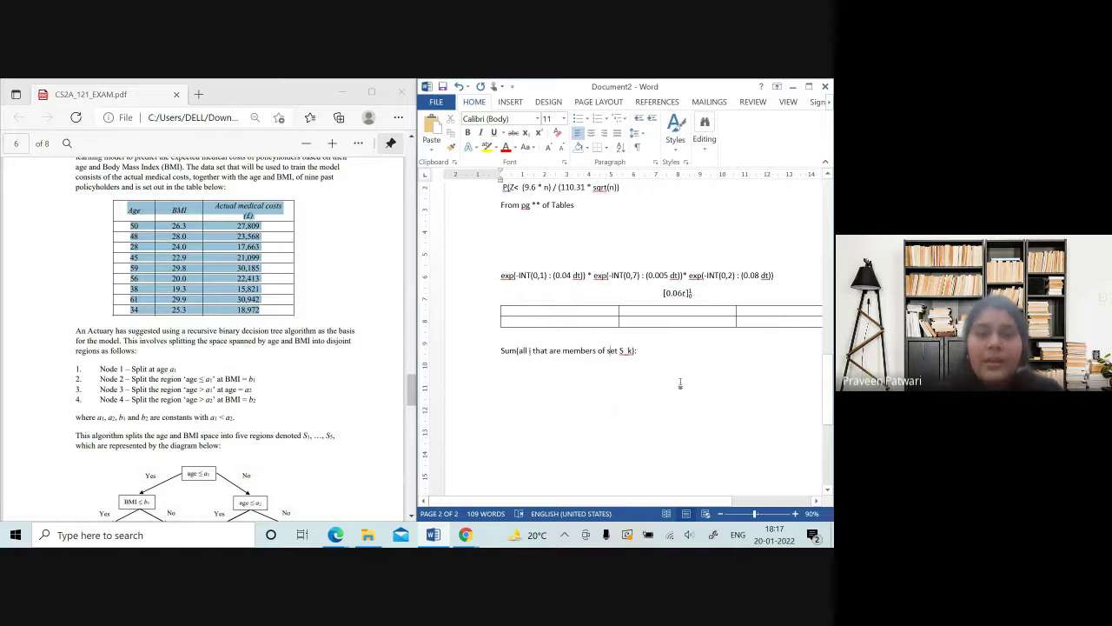
key(Return)
key(Return)
key(ctrl+v)
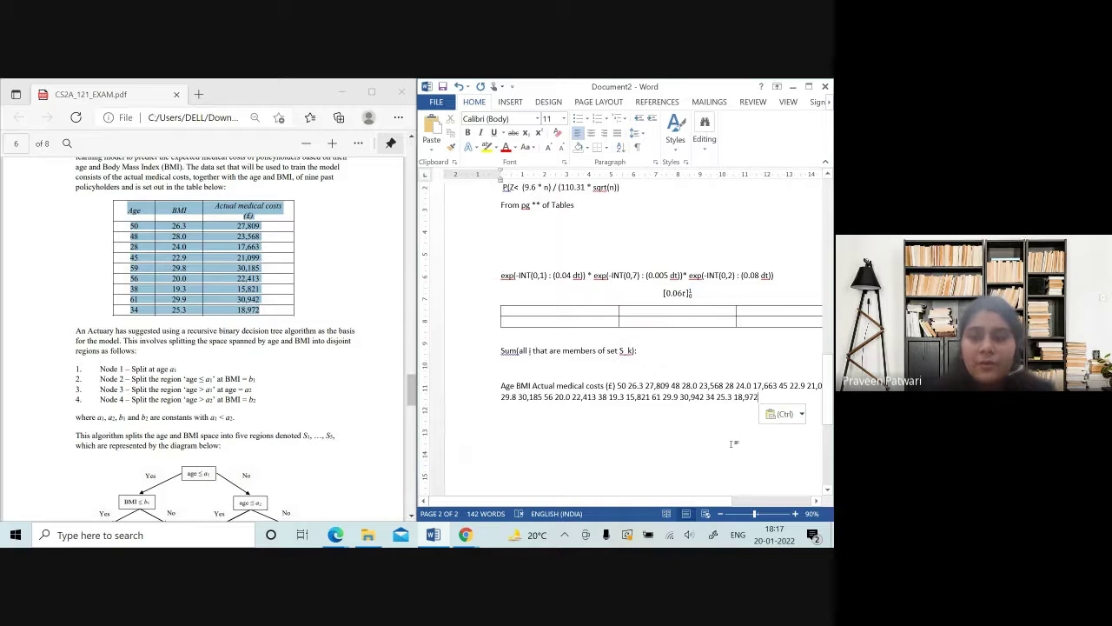
click(771, 414)
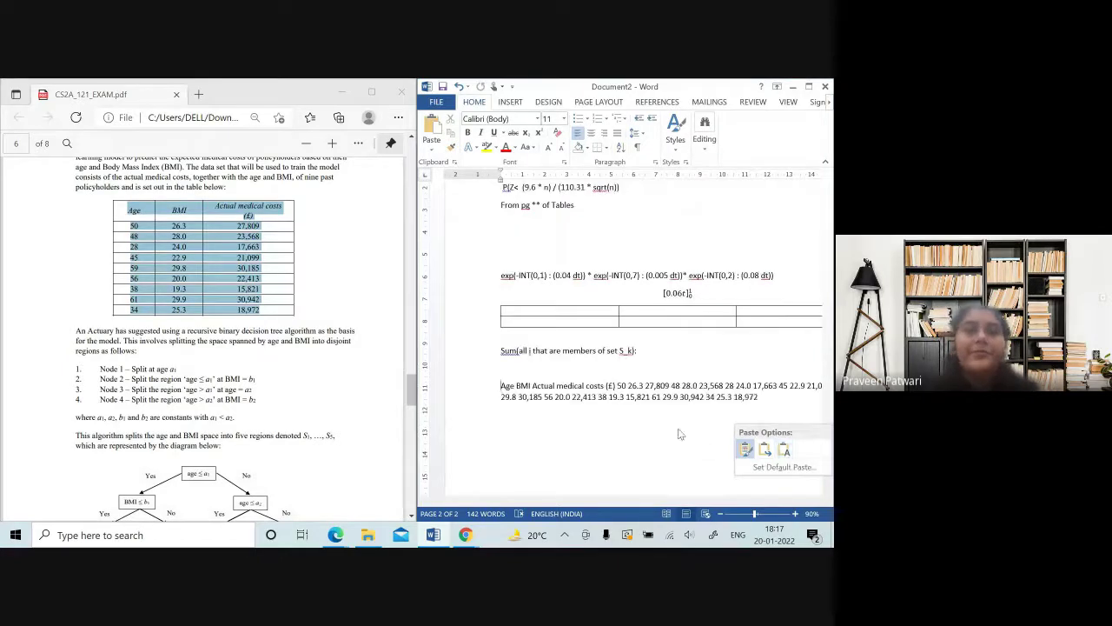
click(540, 455)
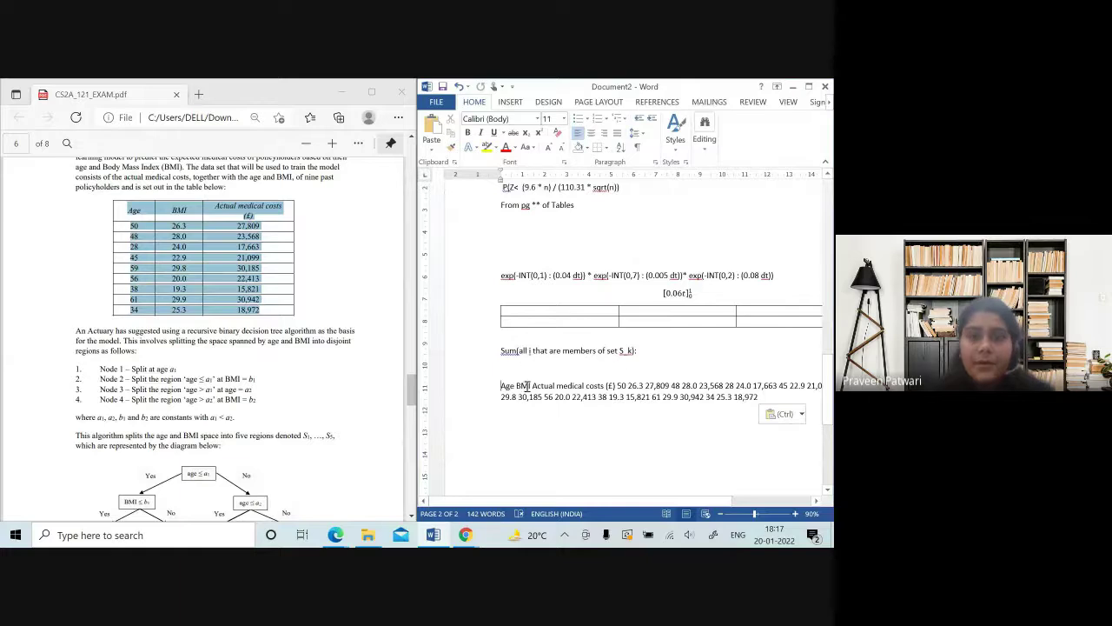
triple_click(604, 398)
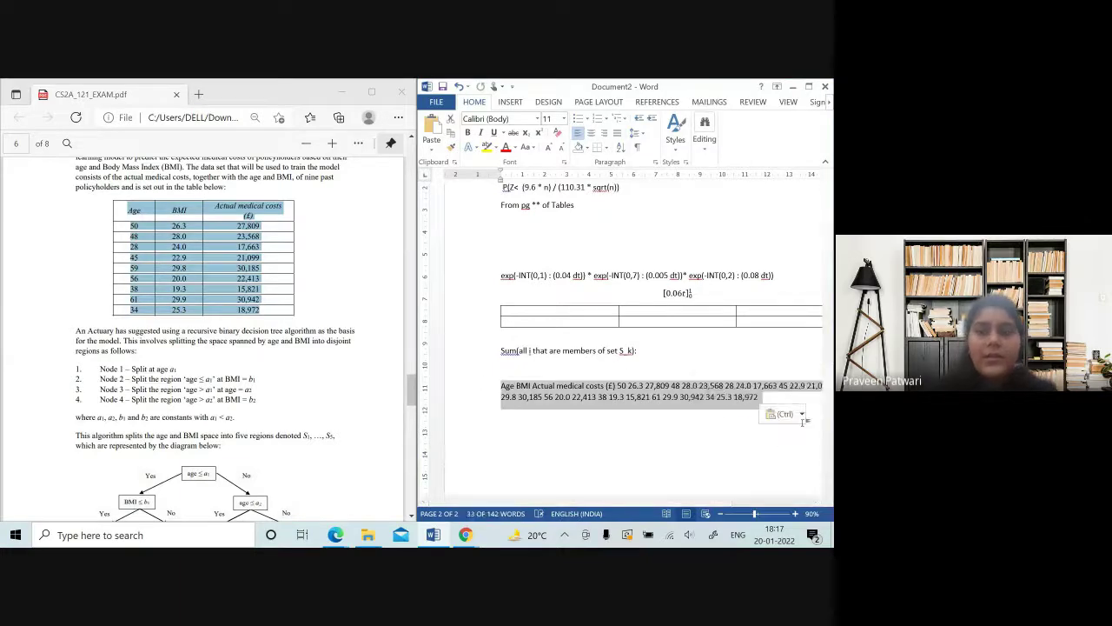
key(BackSpace)
key(alt+Tab)
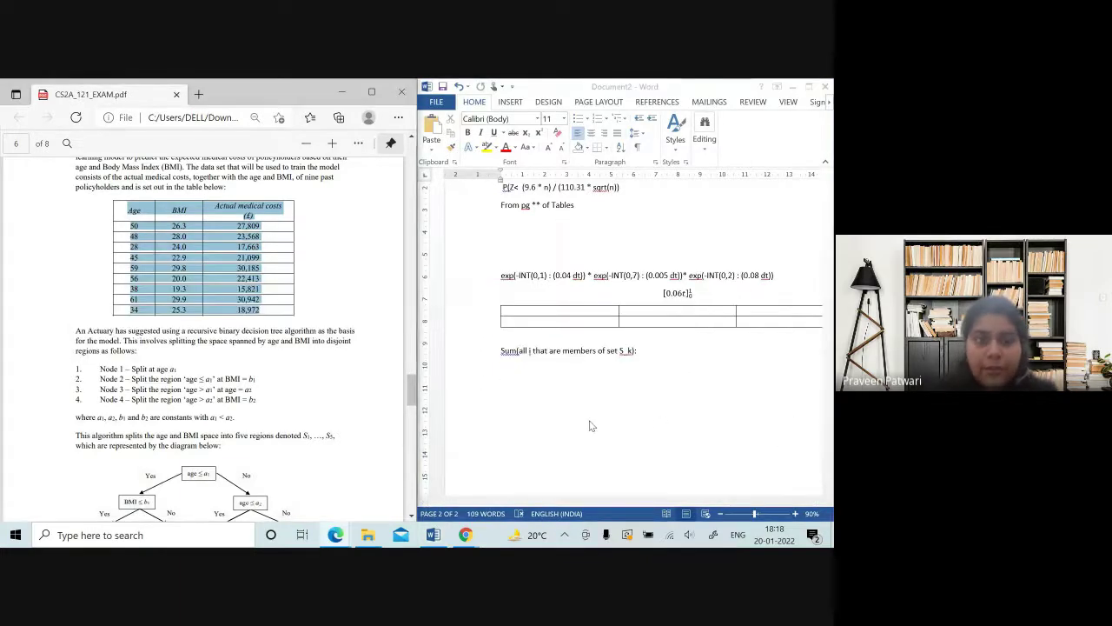
key(alt+Tab)
key(alt+Tab)
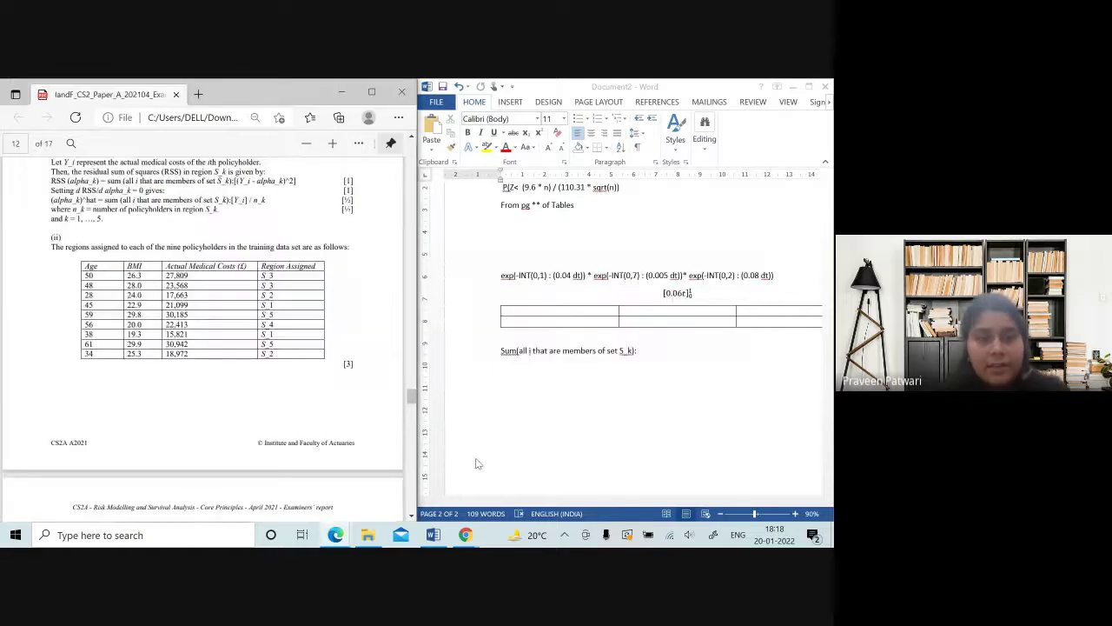
Review the medical-costs question in the CS2A_121 exam paper.
scroll(337, 426, down, 2)
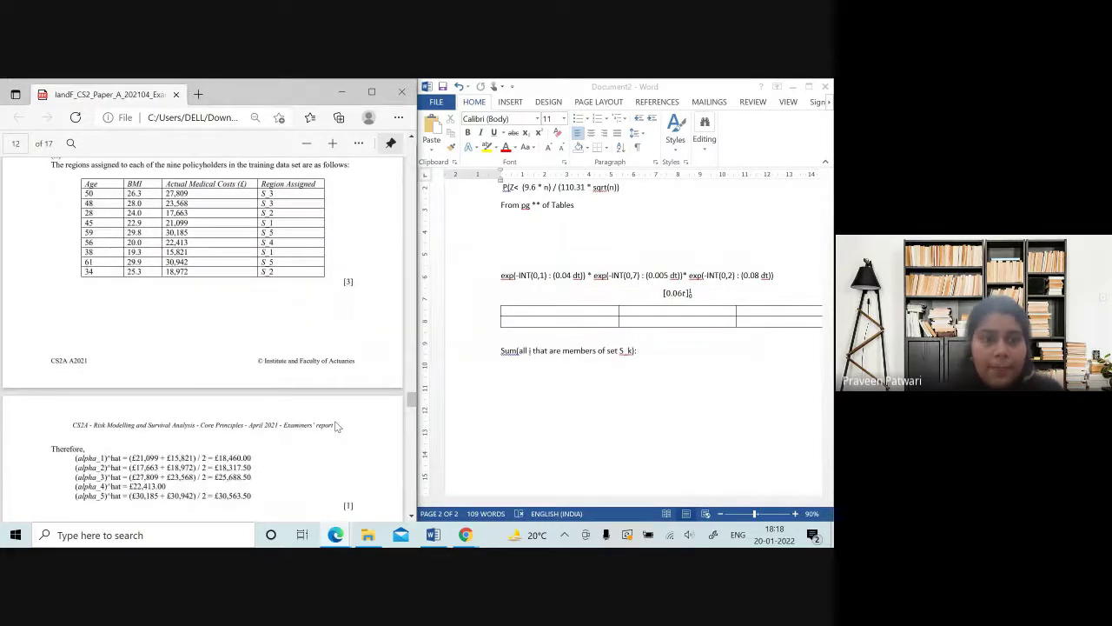
scroll(337, 426, up, 1)
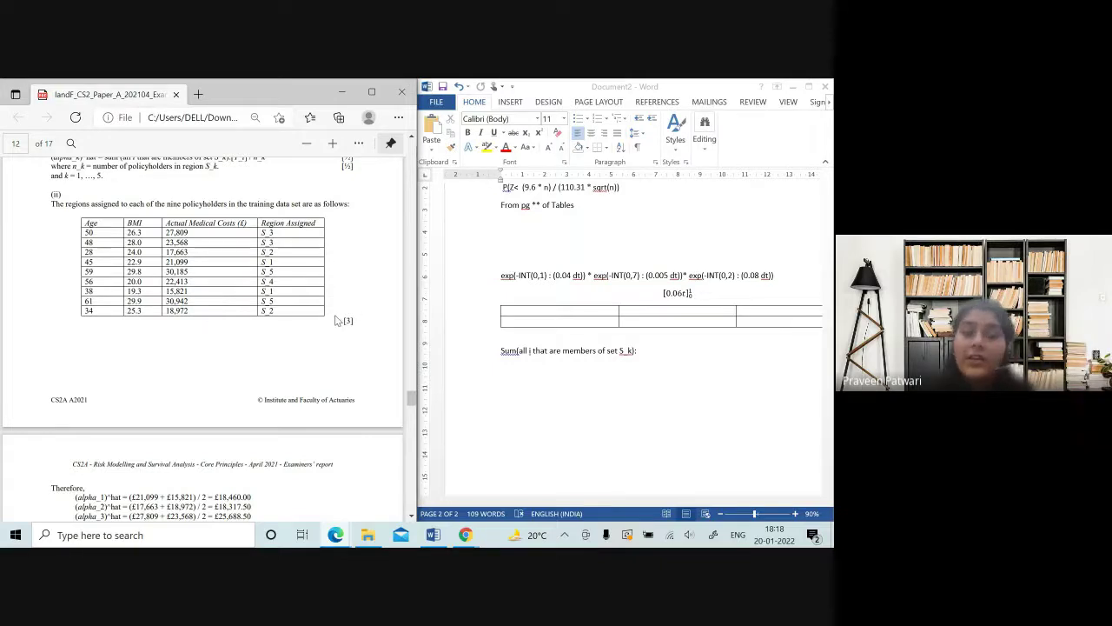
key(alt+Tab)
key(alt+Tab)
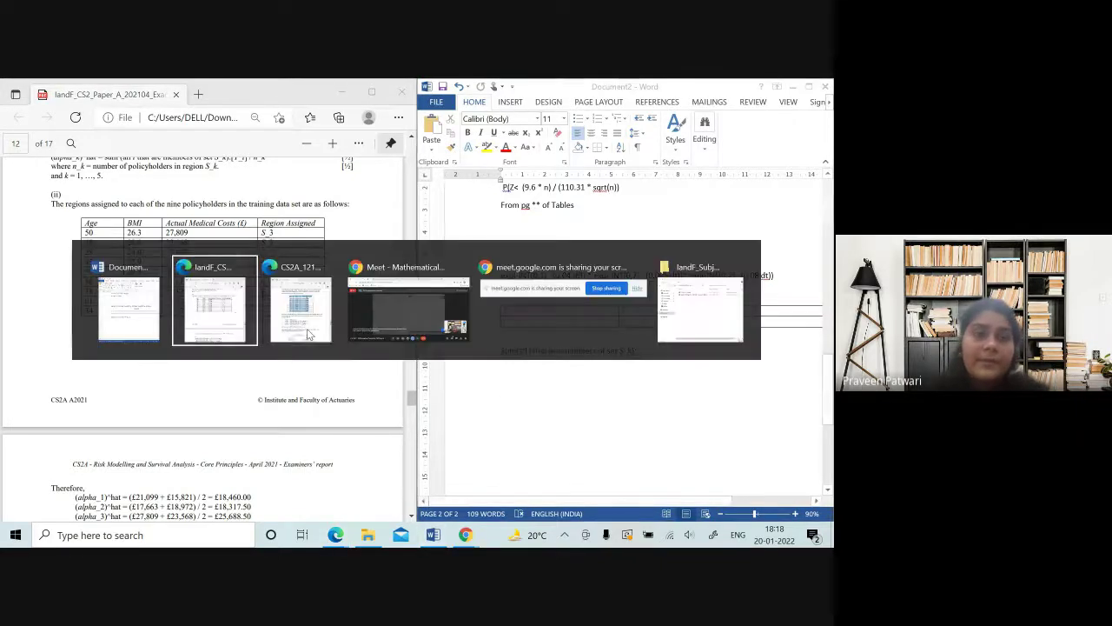
click(306, 332)
scroll(278, 366, down, 1)
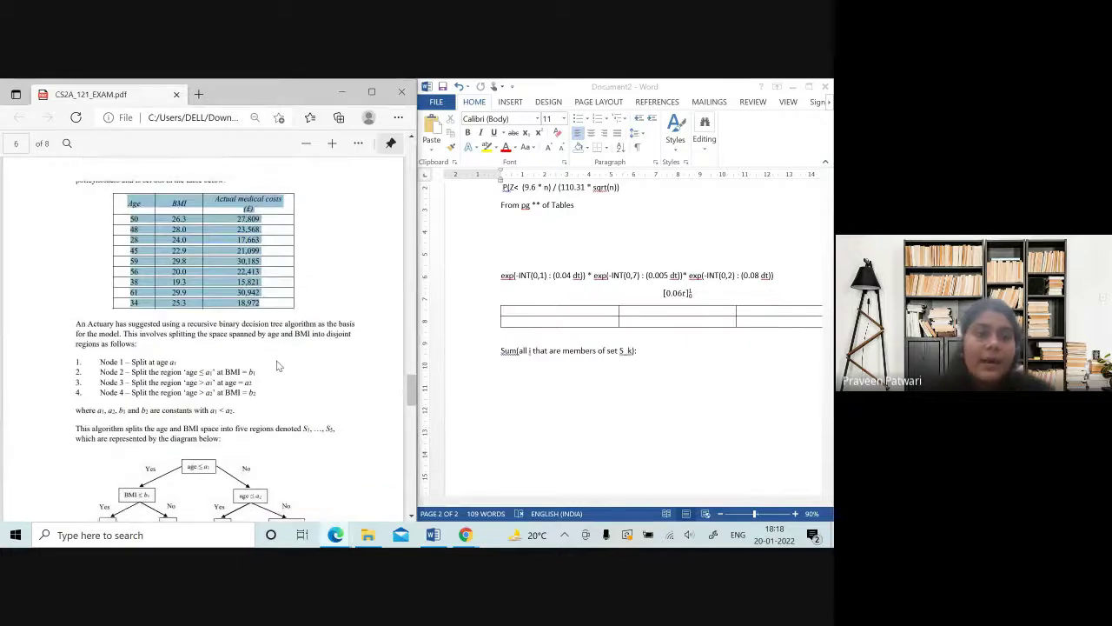
scroll(278, 366, up, 1)
scroll(278, 366, down, 3)
scroll(278, 366, down, 3)
scroll(278, 366, up, 1)
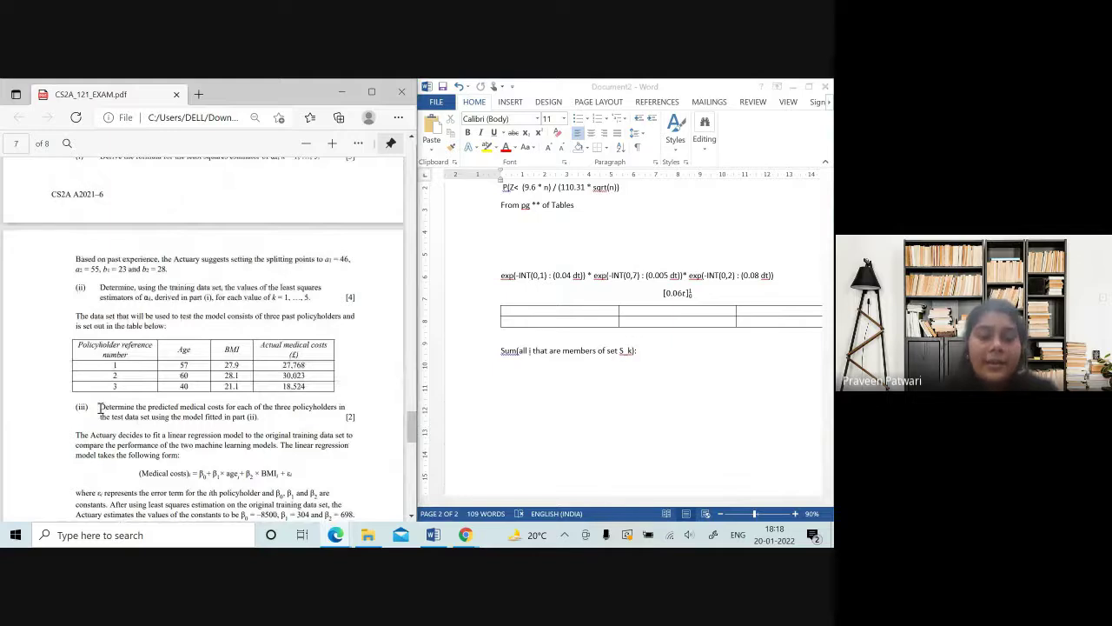
Scroll the report to page 13's five alpha-hat estimates, £18,460.00 to £30,563.50.
key(alt+Tab)
key(Tab)
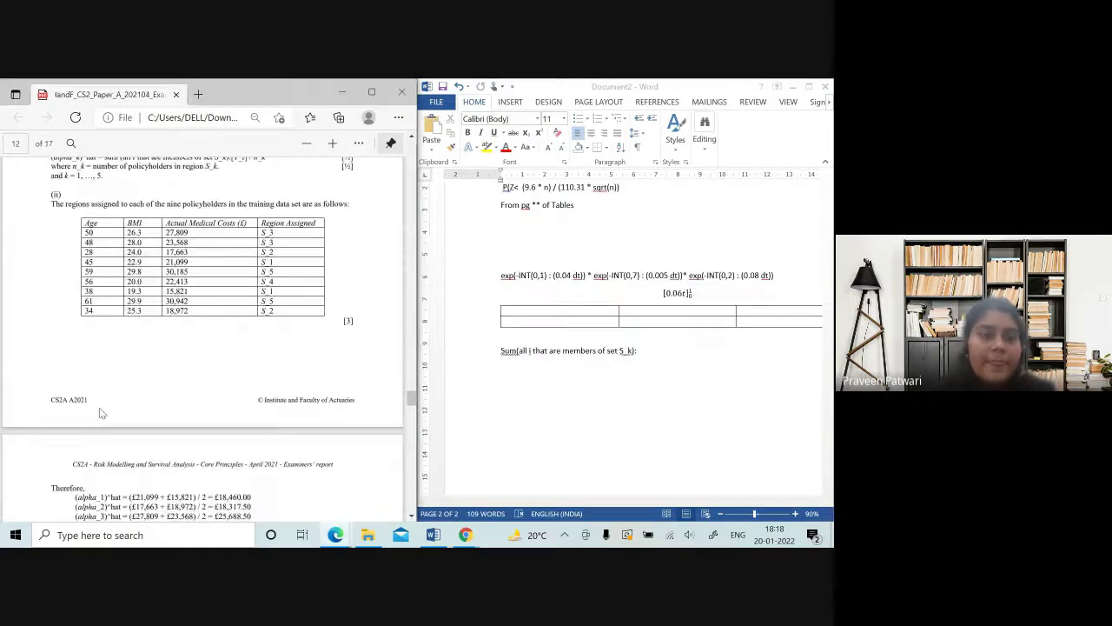
scroll(101, 414, down, 3)
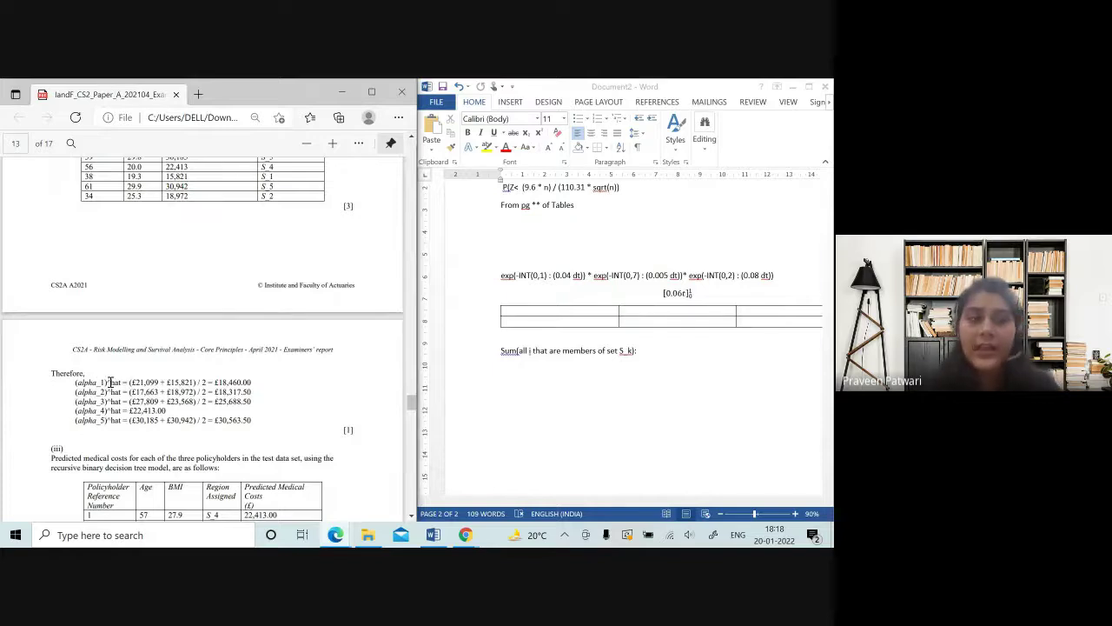
right_click(111, 384)
key(Escape)
right_click(112, 400)
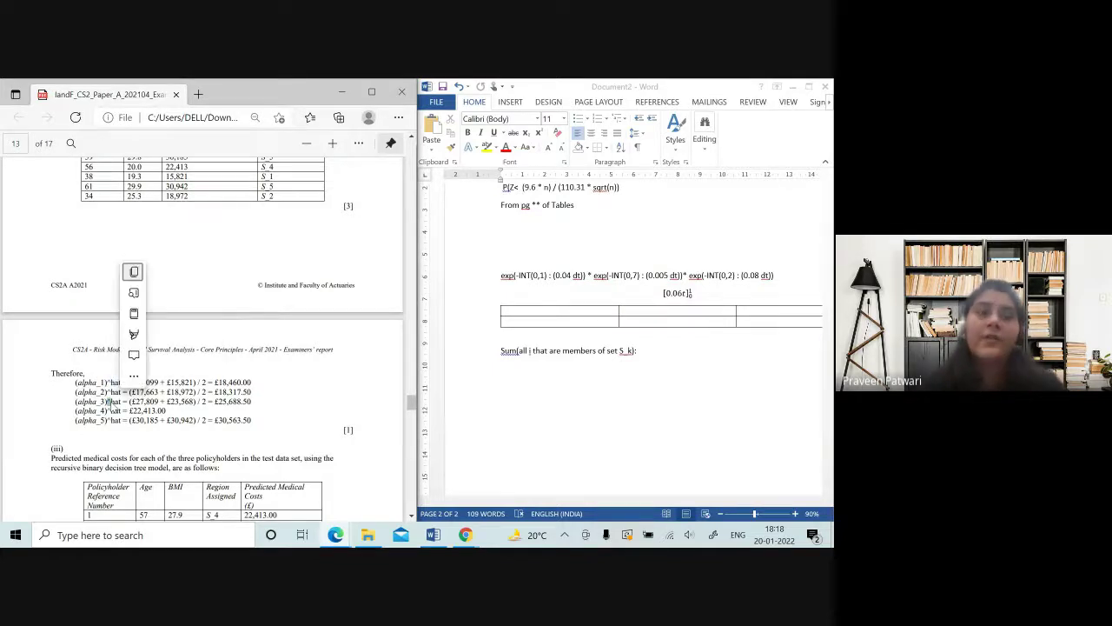
click(139, 420)
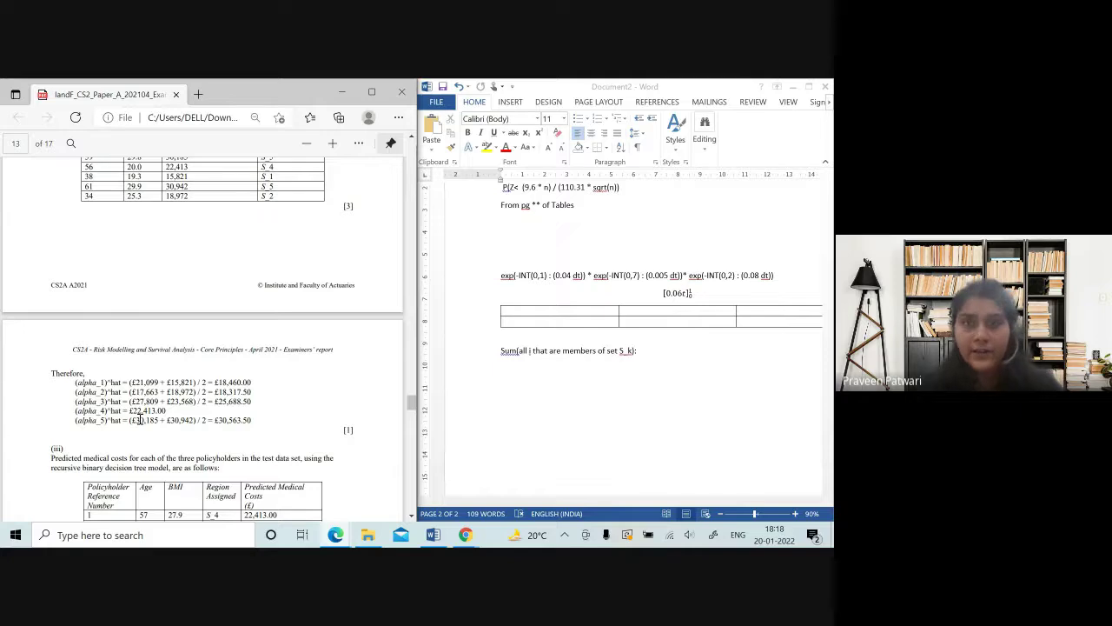
Add a '(alpha1)hat' line under the Sum line and start a new paragraph.
click(511, 416)
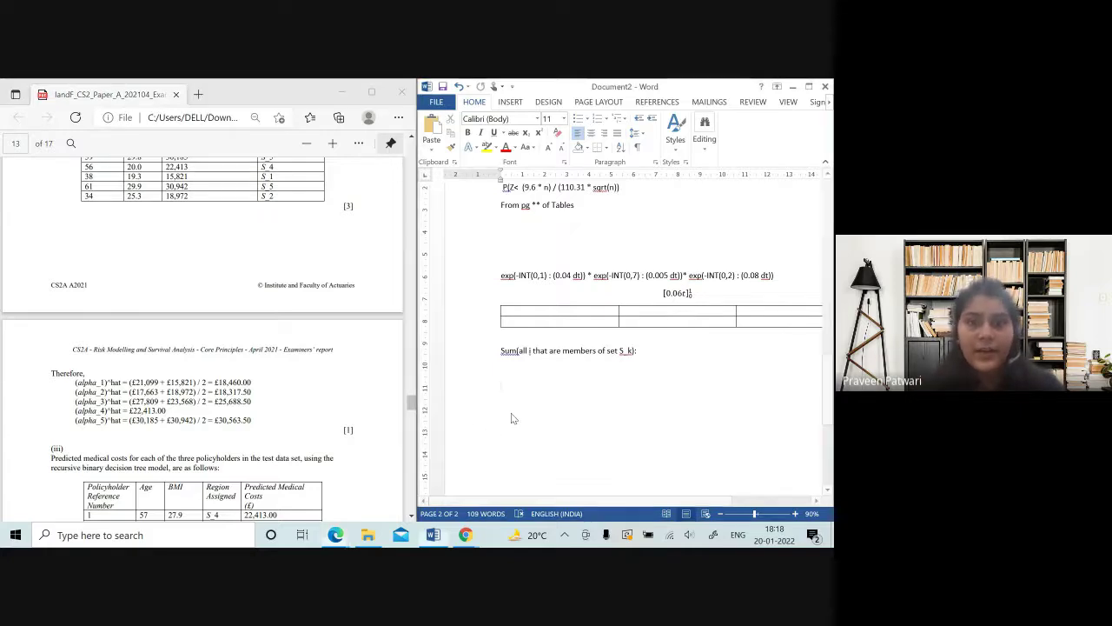
text(alp)
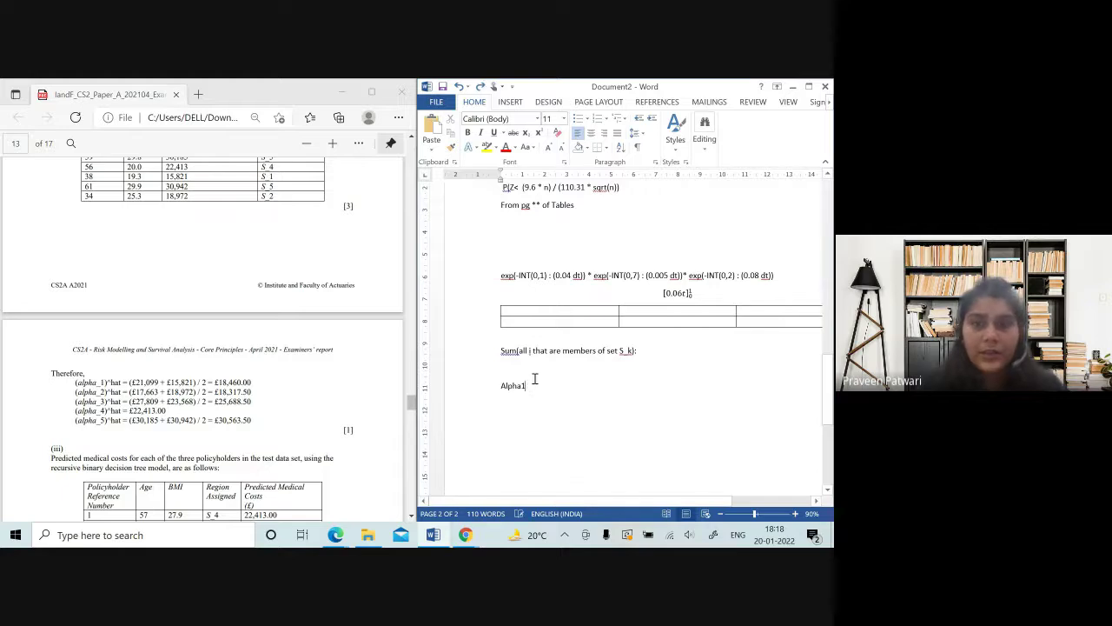
click(501, 388)
text((a)
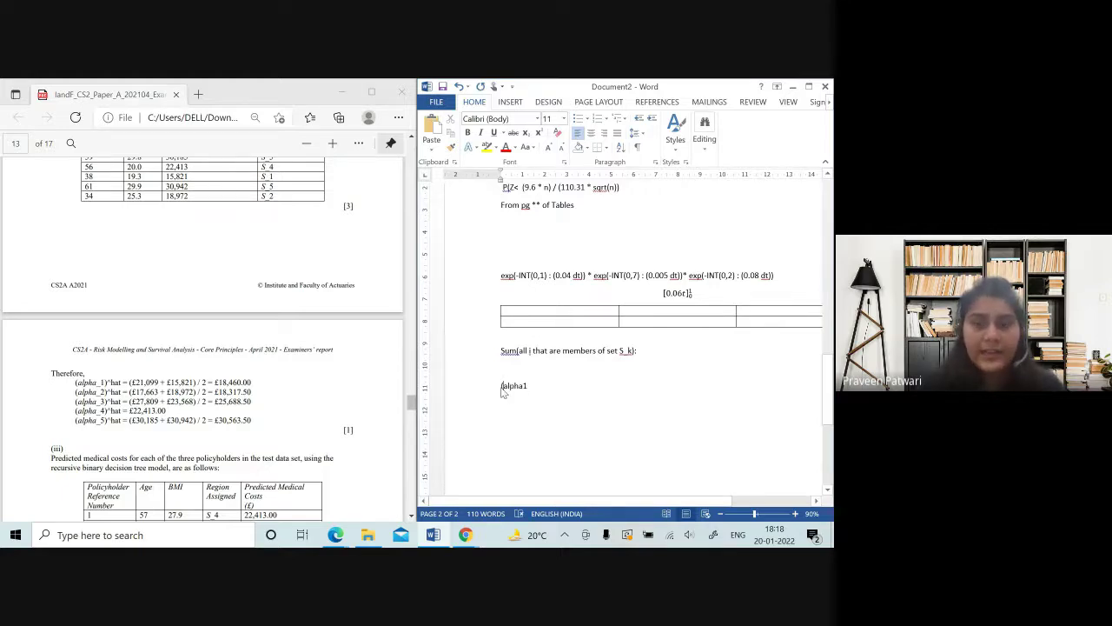
text()hat)
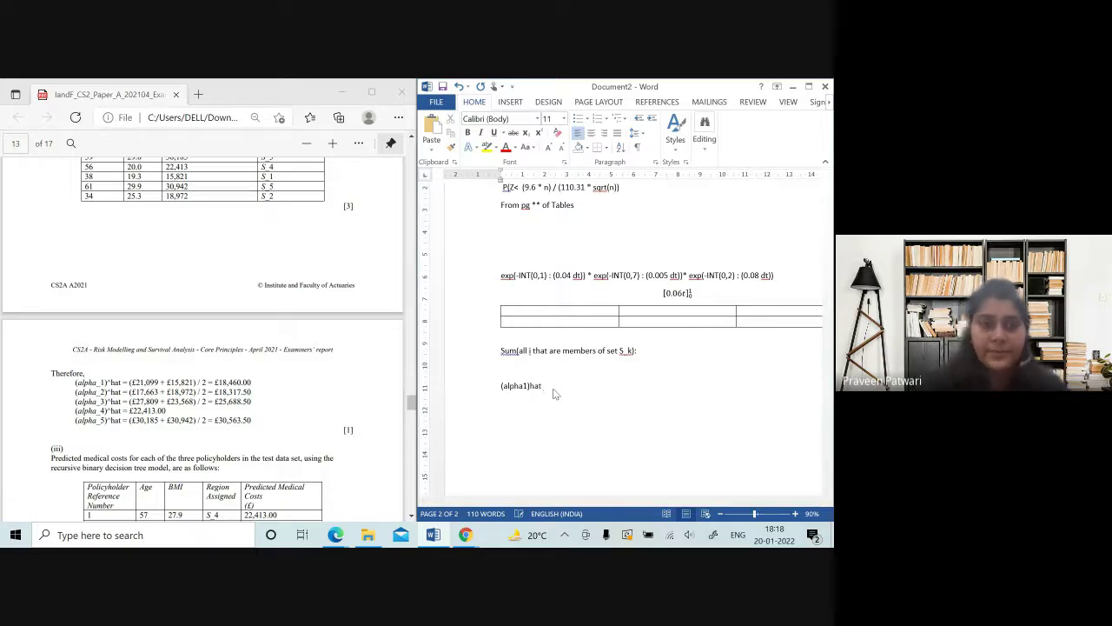
key(Return)
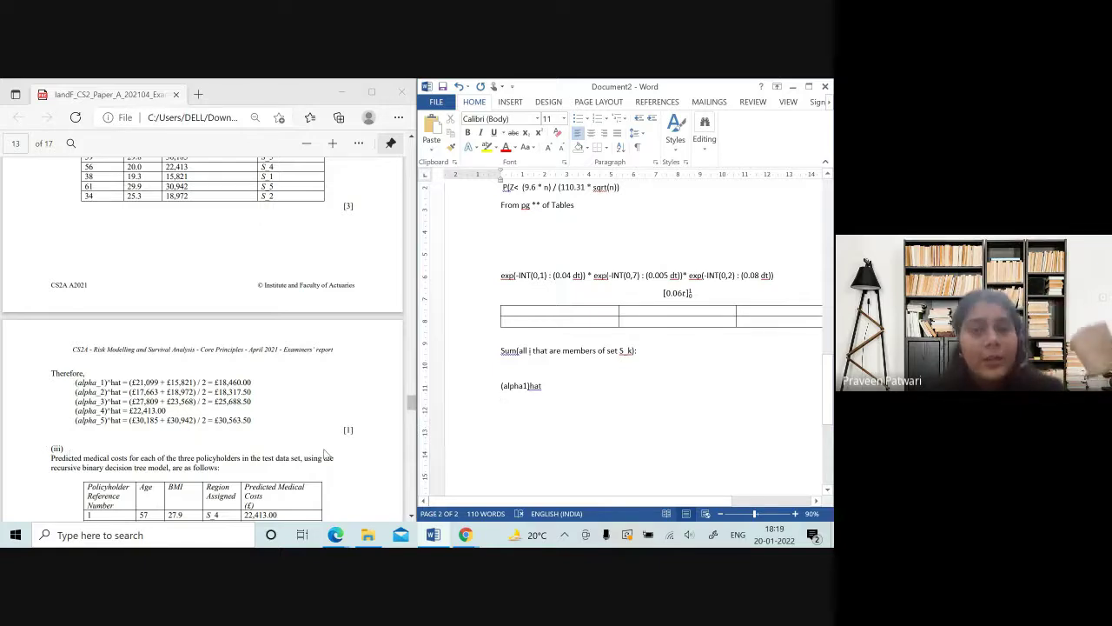
Glance at the exam paper, then return to the report's page 13 predicted costs (22,413.00, 30,563.50, 18,460.00).
key(alt+Tab)
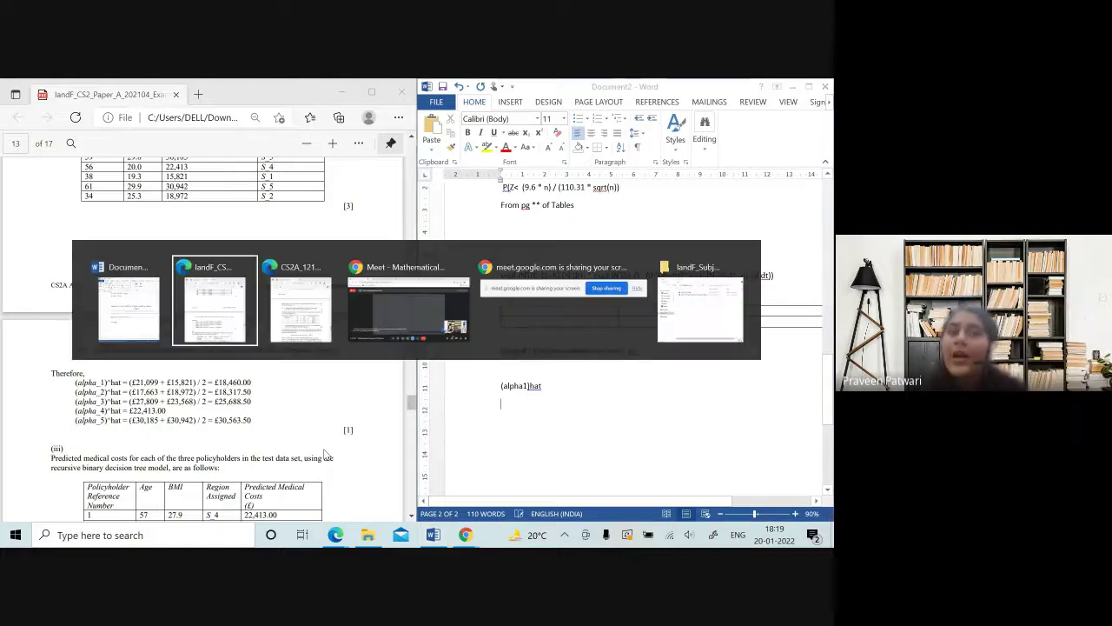
key(alt+Tab)
key(Tab)
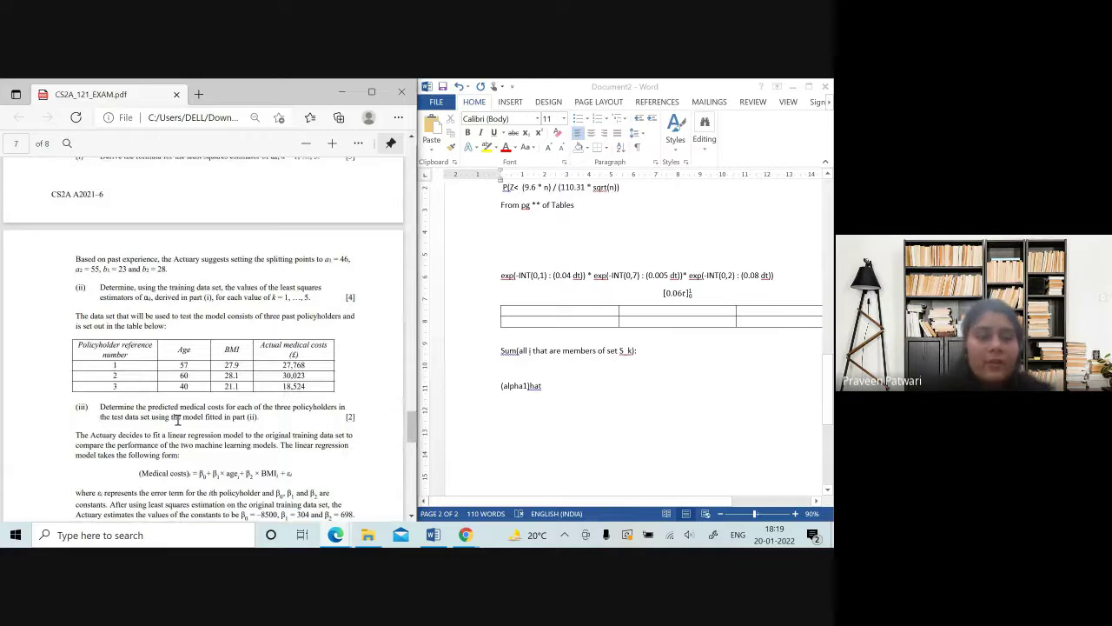
scroll(178, 420, down, 1)
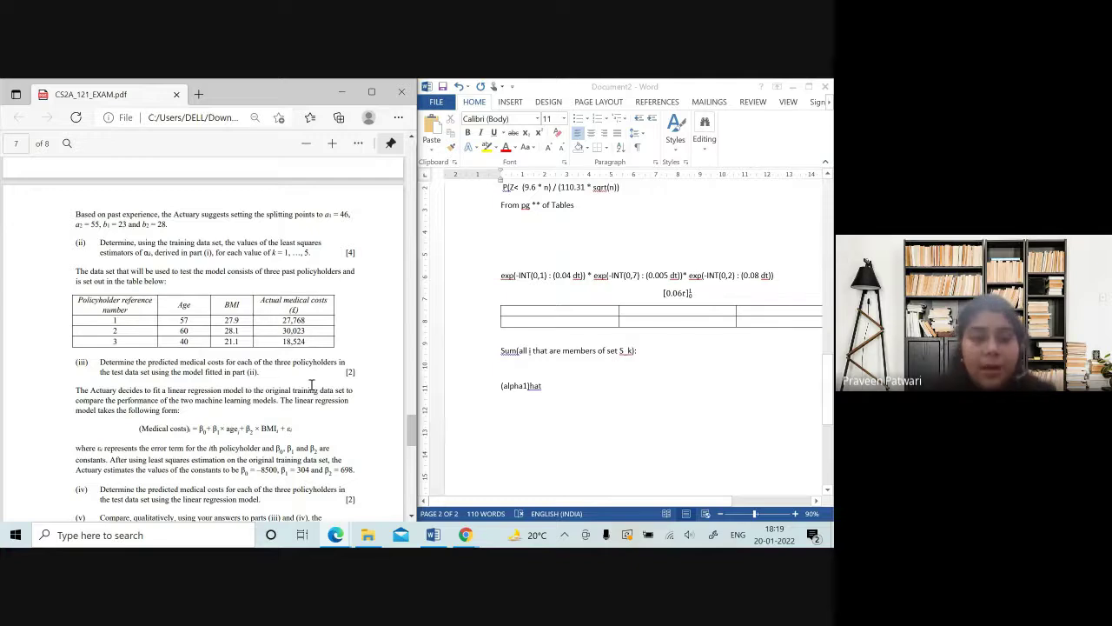
key(alt+Tab)
key(alt+Tab)
key(alt+Tab)
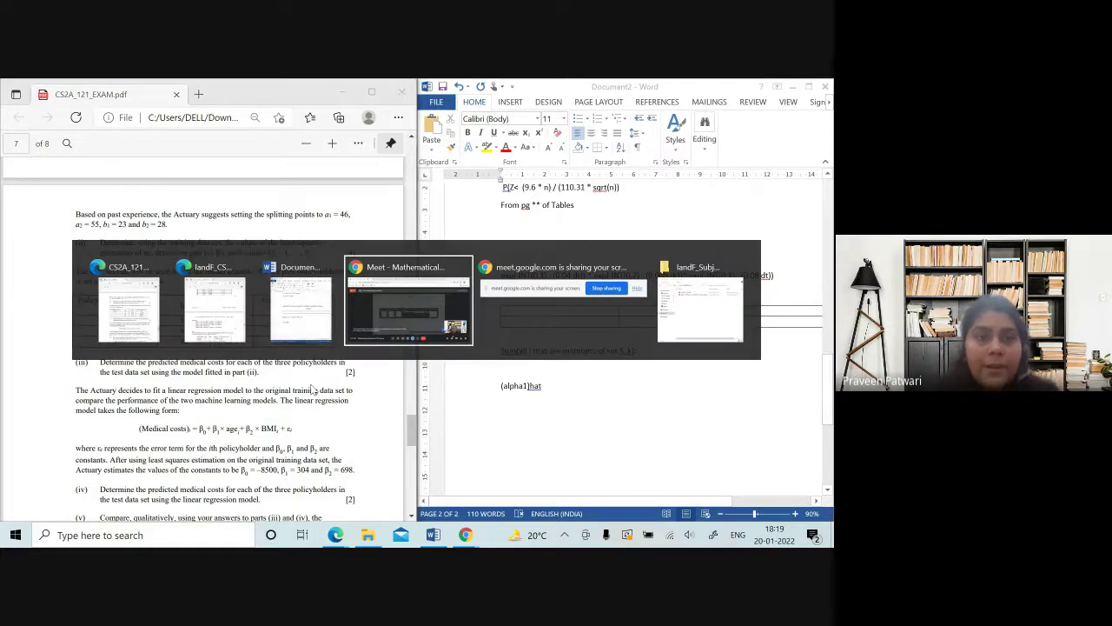
key(alt+Tab)
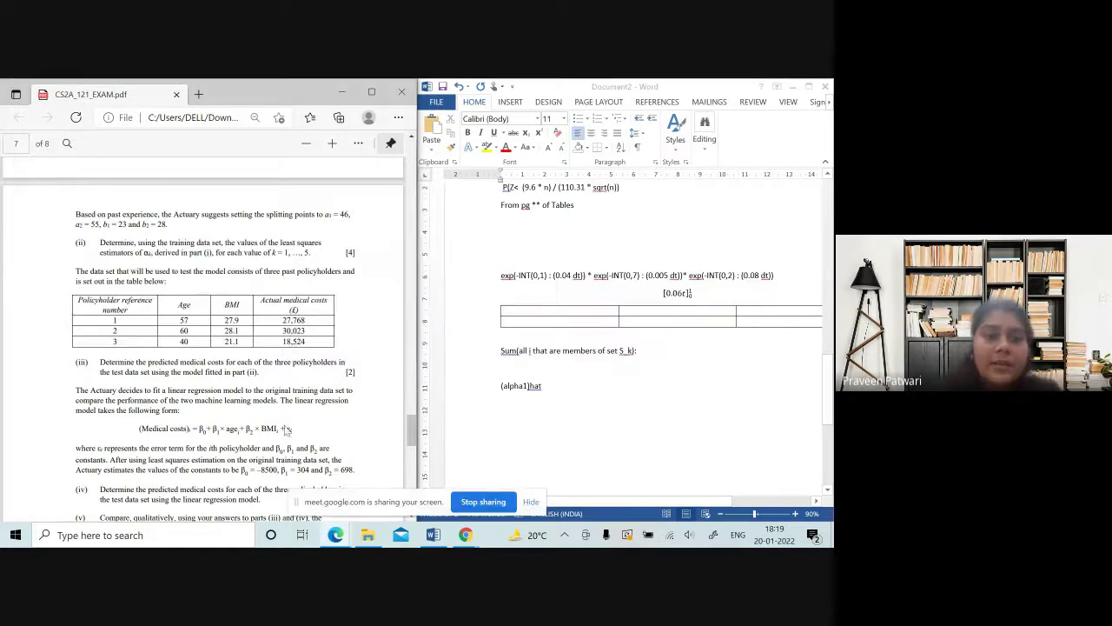
key(alt+Tab)
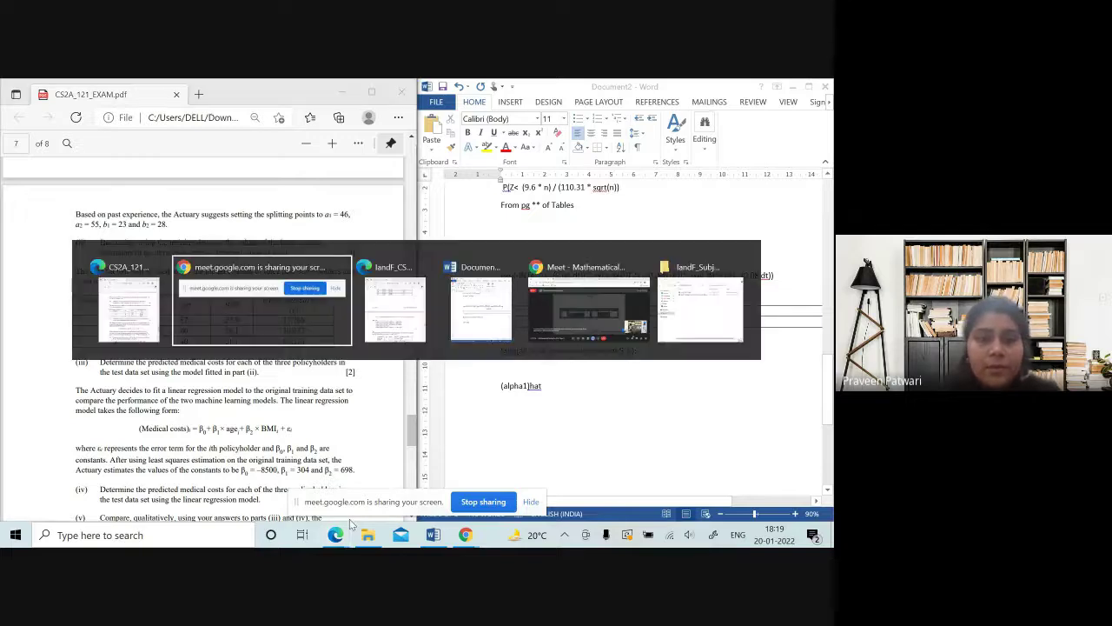
key(alt+Tab)
Scroll past report tables (iii) and (iv), then to the exam paper's page 7 linear regression question.
scroll(92, 391, down, 3)
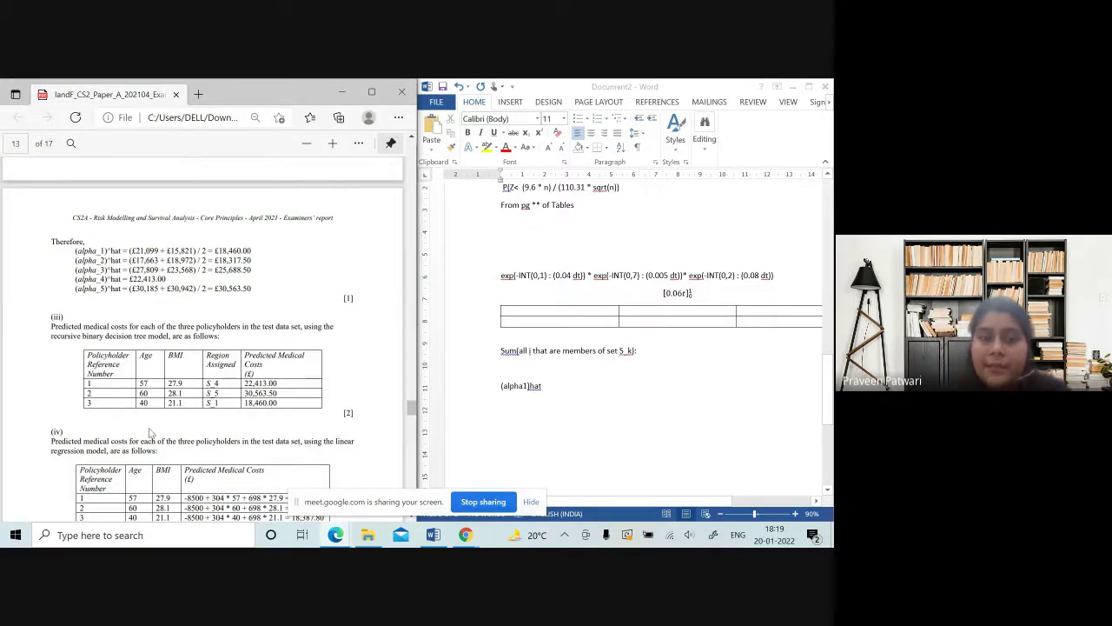
key(alt+Tab)
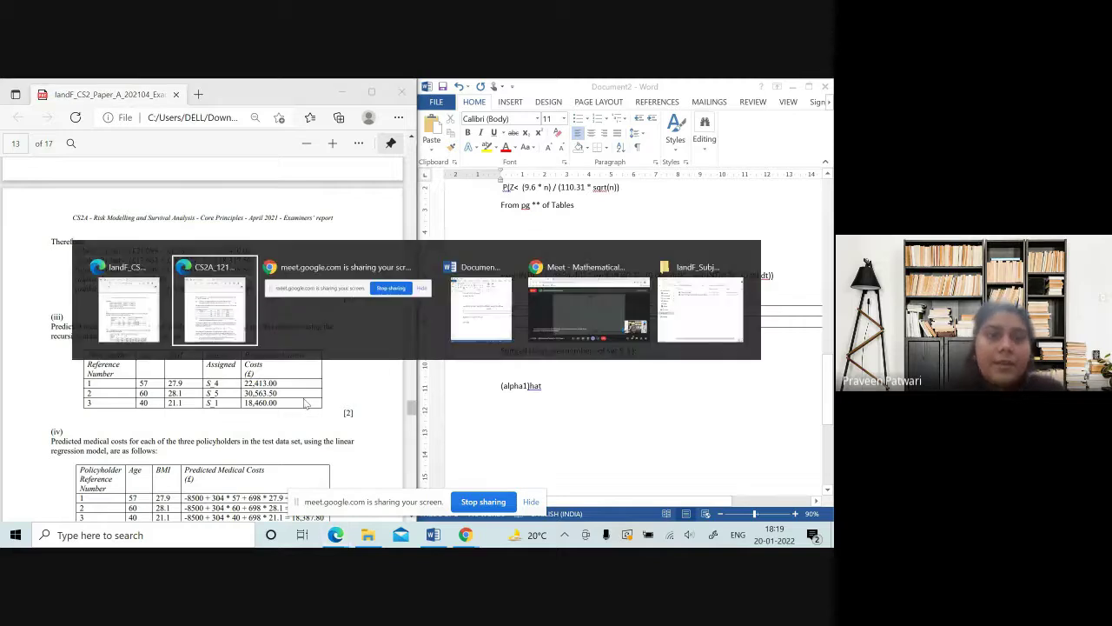
scroll(198, 370, down, 3)
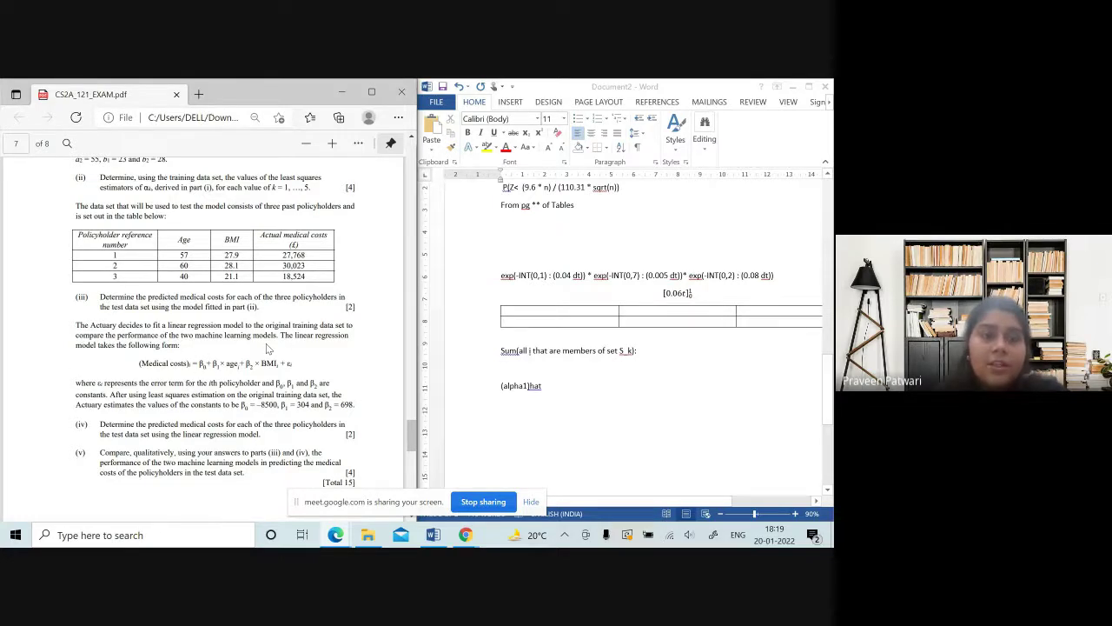
Highlight the exam paper's linear regression formula and estimated-constants lines, then return to the examiners' report.
scroll(267, 348, down, 1)
scroll(143, 294, down, 1)
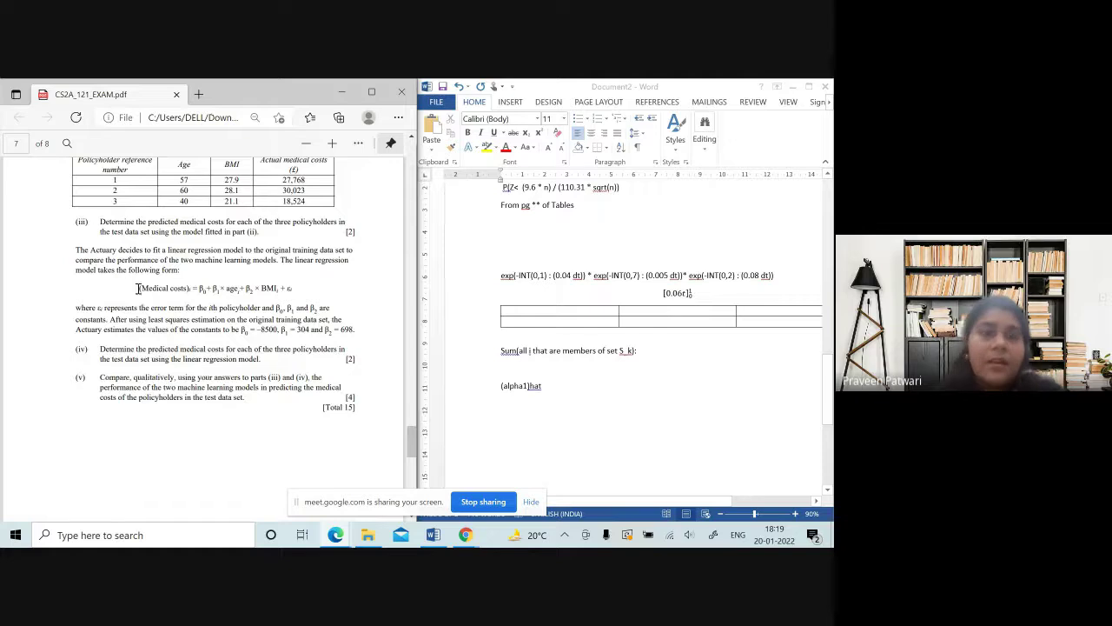
drag(138, 288, 297, 288)
click(111, 317)
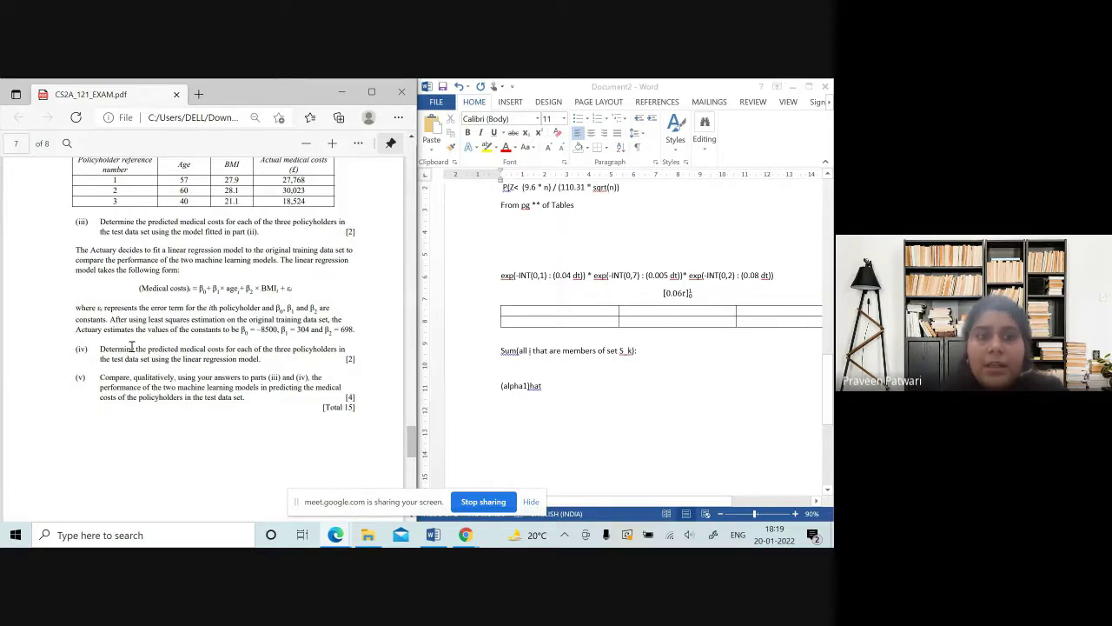
drag(242, 334, 356, 330)
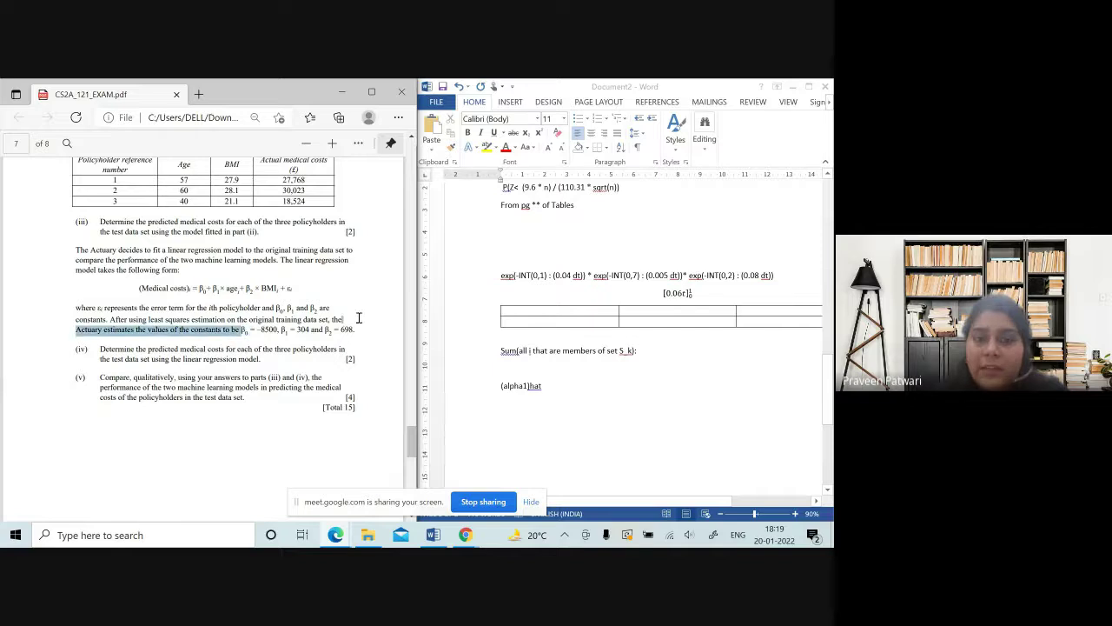
click(225, 393)
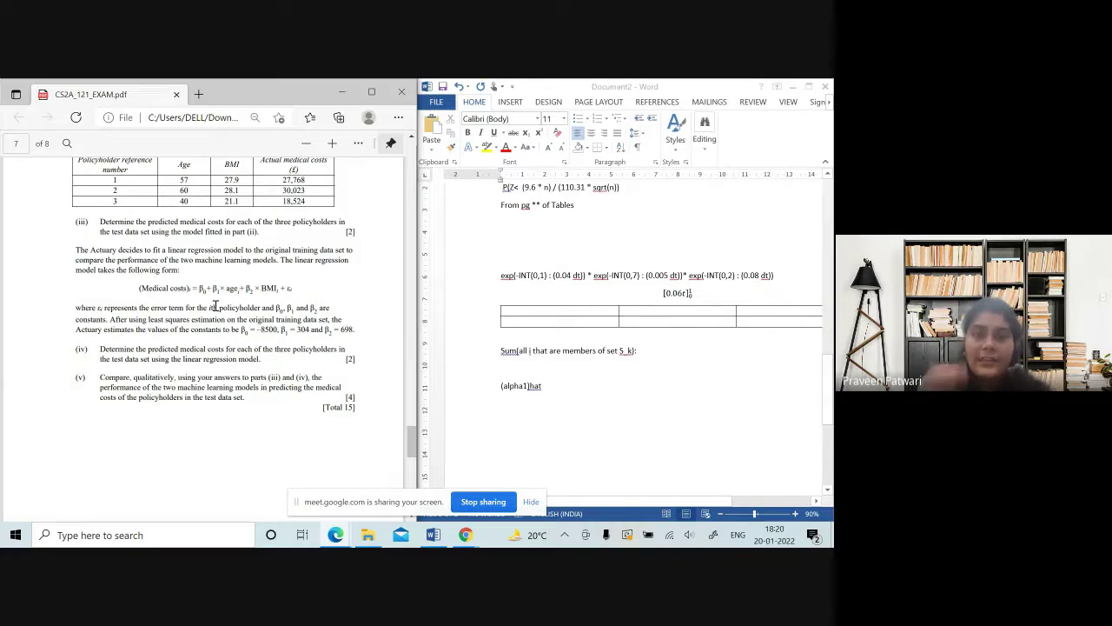
key(alt+Tab)
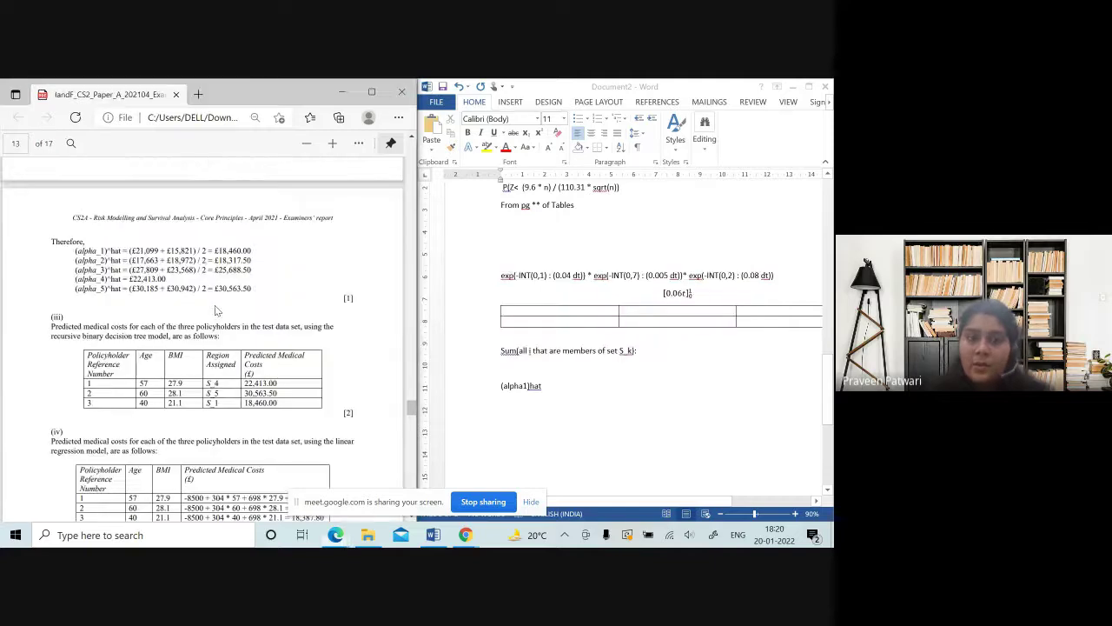
Scroll the report to policyholder 1's linear regression cost calculation and highlight it.
scroll(216, 310, down, 1)
scroll(217, 310, down, 2)
scroll(191, 304, down, 2)
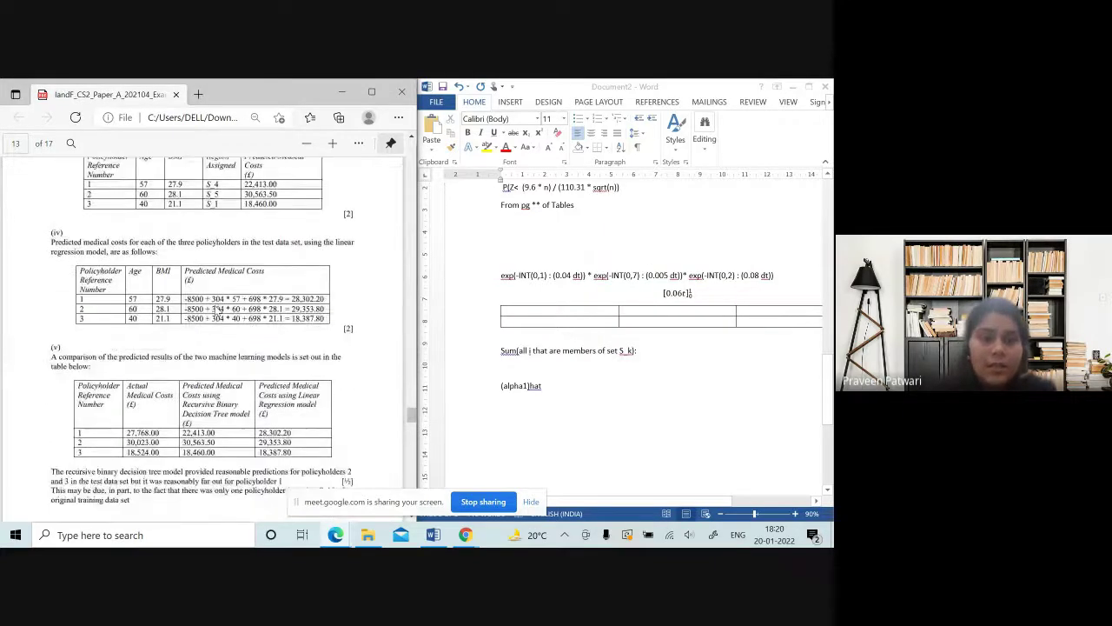
drag(184, 298, 339, 298)
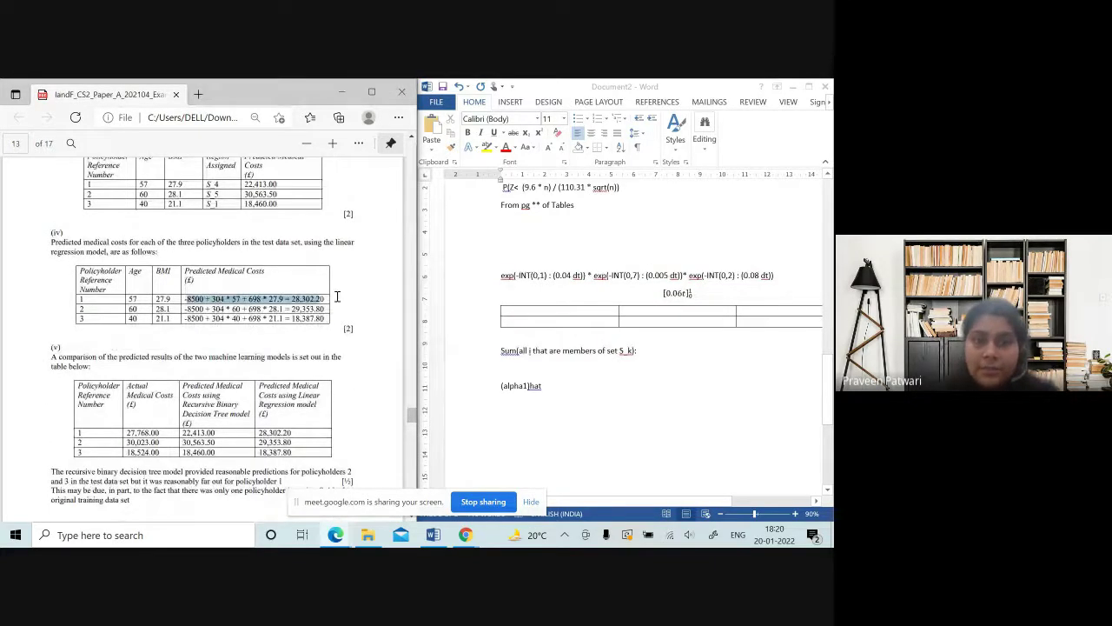
click(176, 335)
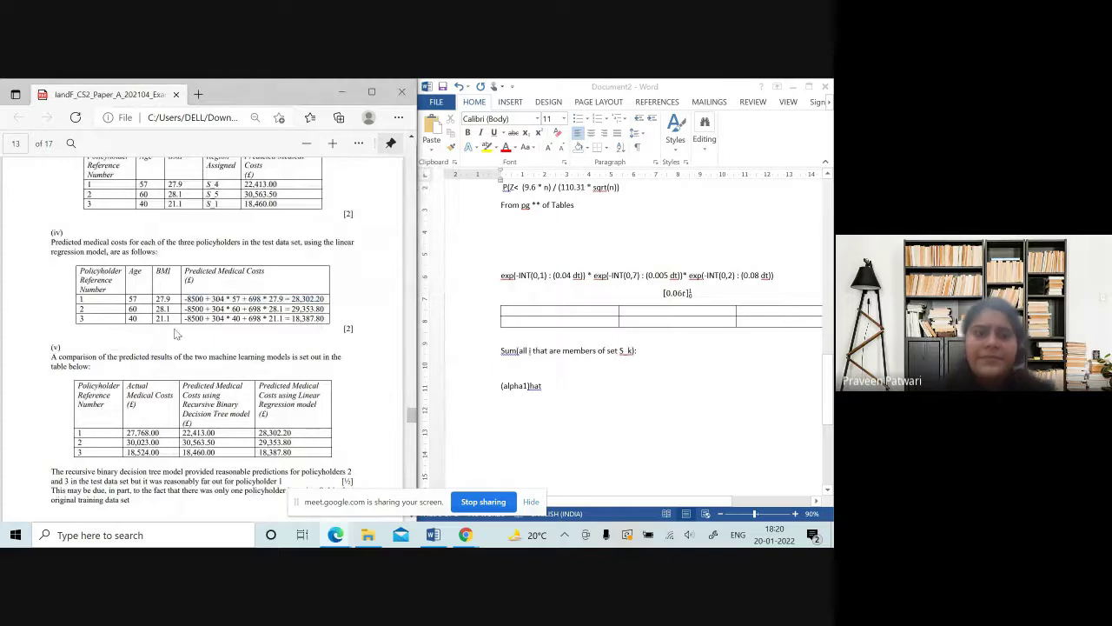
Place the Word cursor below (alpha1)hat, mark policyholder 1's predicted cost formula, then go to the exam paper.
scroll(176, 335, up, 2)
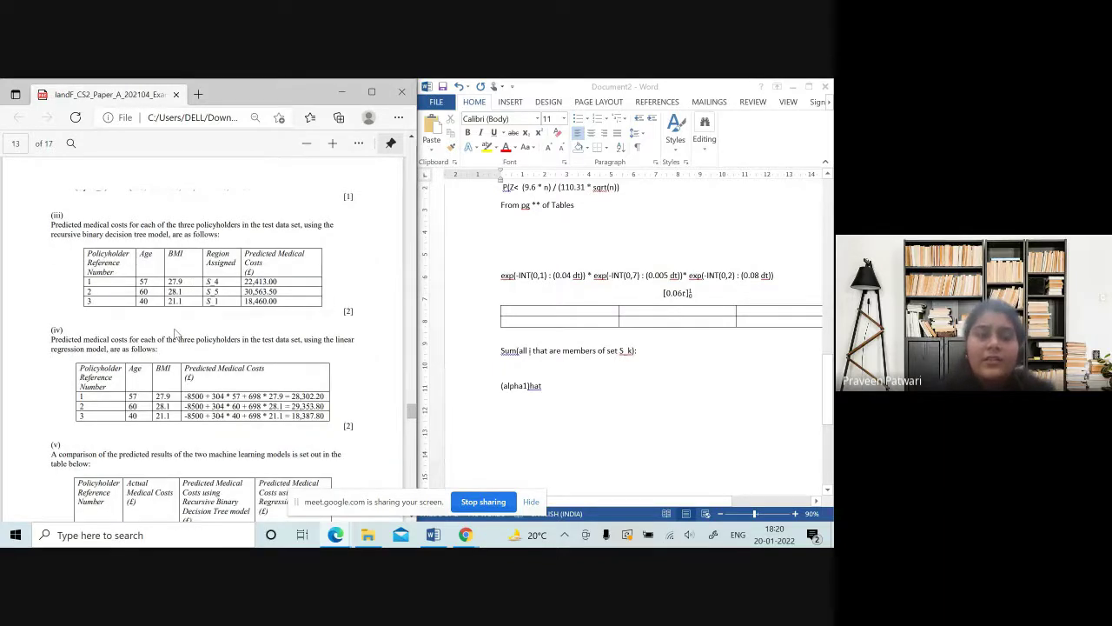
scroll(173, 333, up, 1)
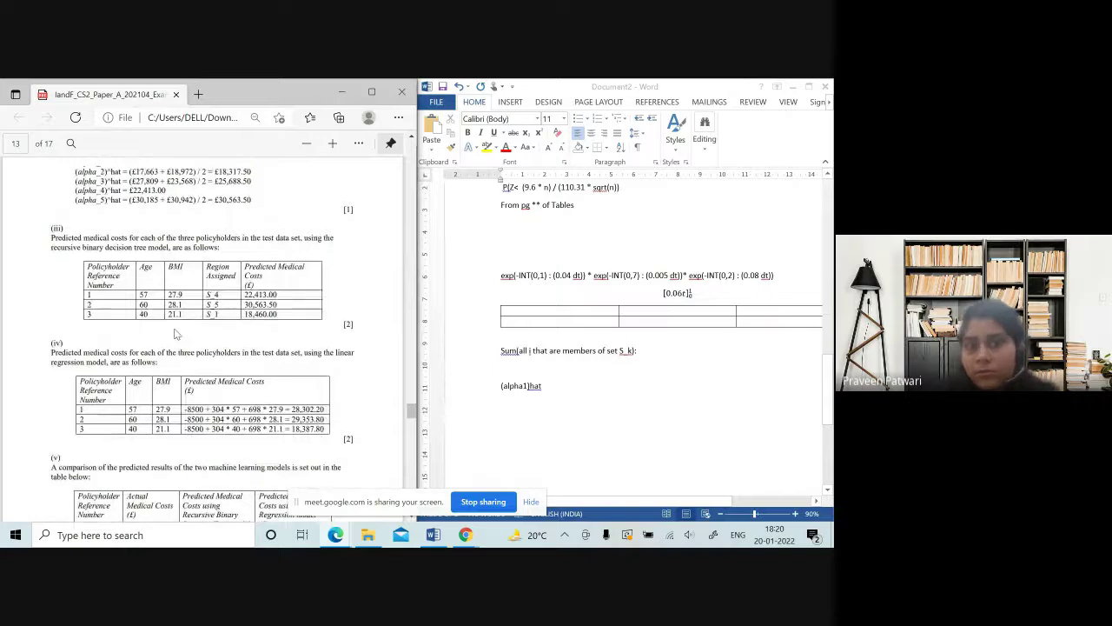
scroll(174, 332, up, 1)
scroll(176, 333, up, 3)
scroll(175, 333, up, 2)
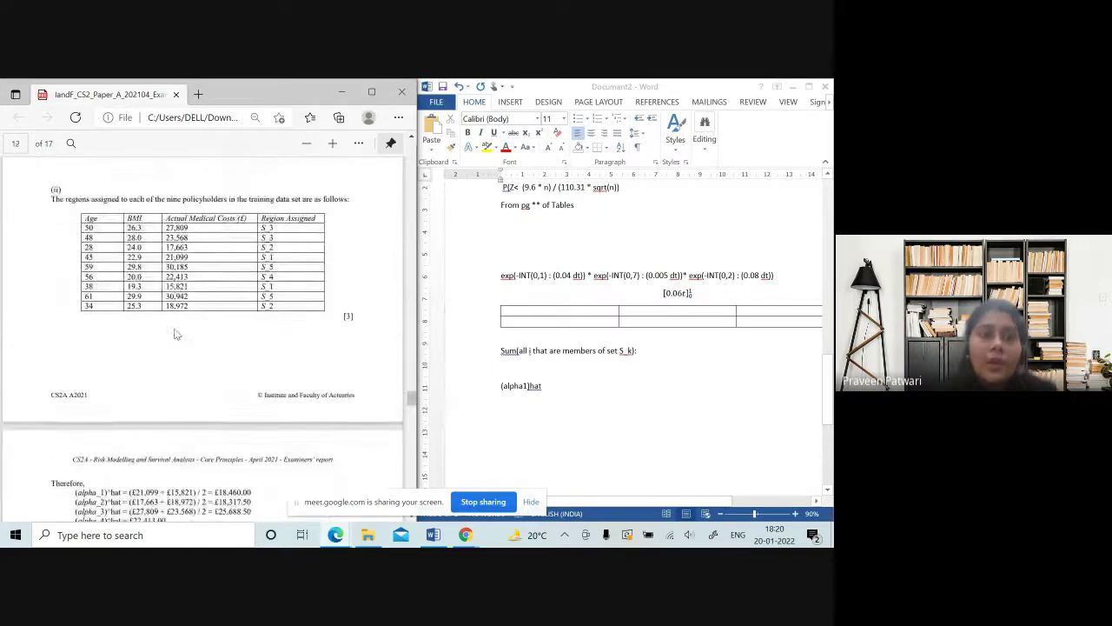
scroll(176, 333, up, 1)
scroll(176, 333, down, 7)
scroll(130, 291, down, 1)
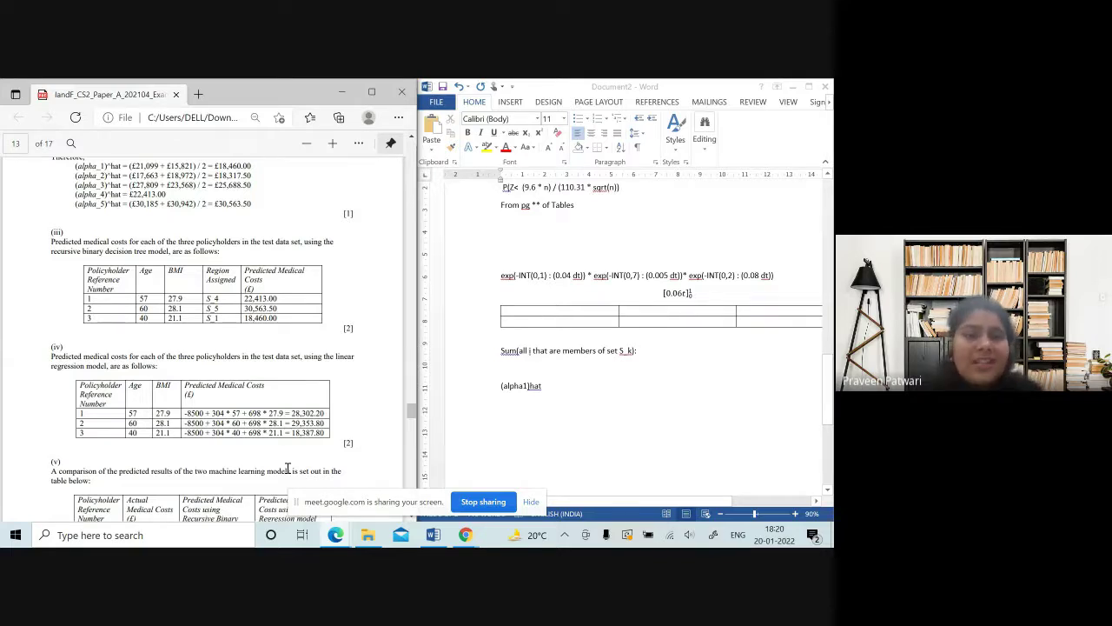
click(506, 423)
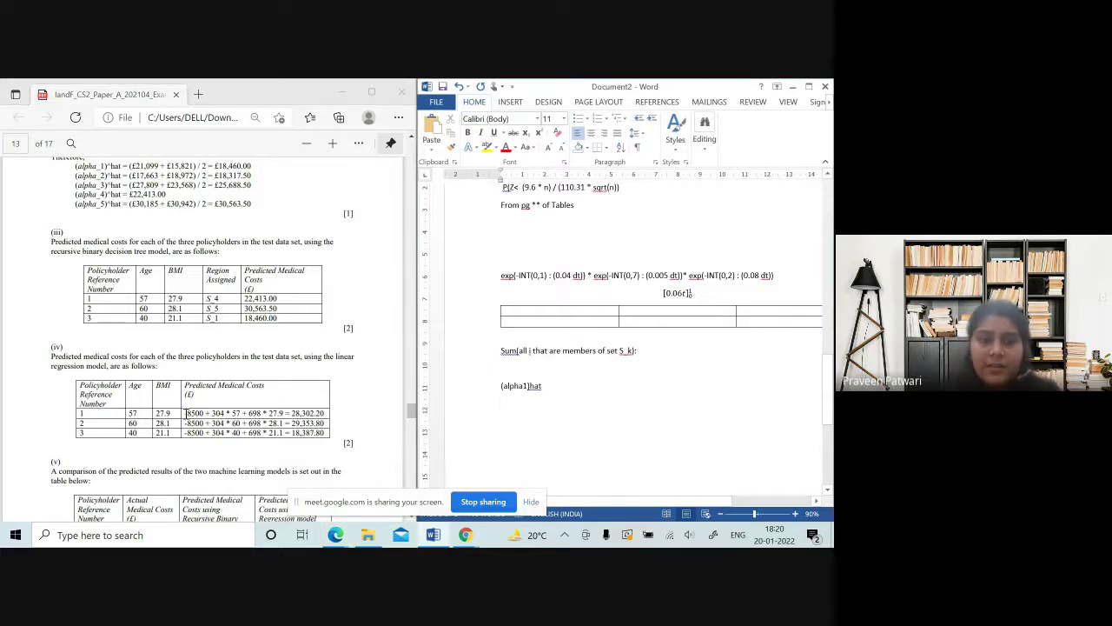
drag(185, 413, 325, 414)
click(173, 464)
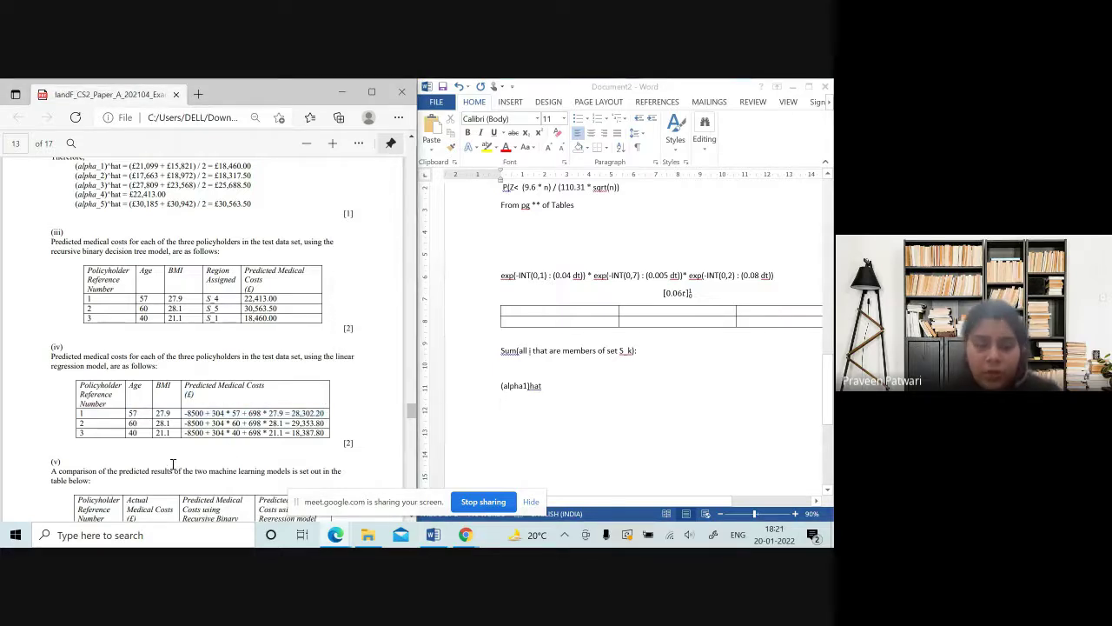
key(alt+Tab)
key(alt+Tab)
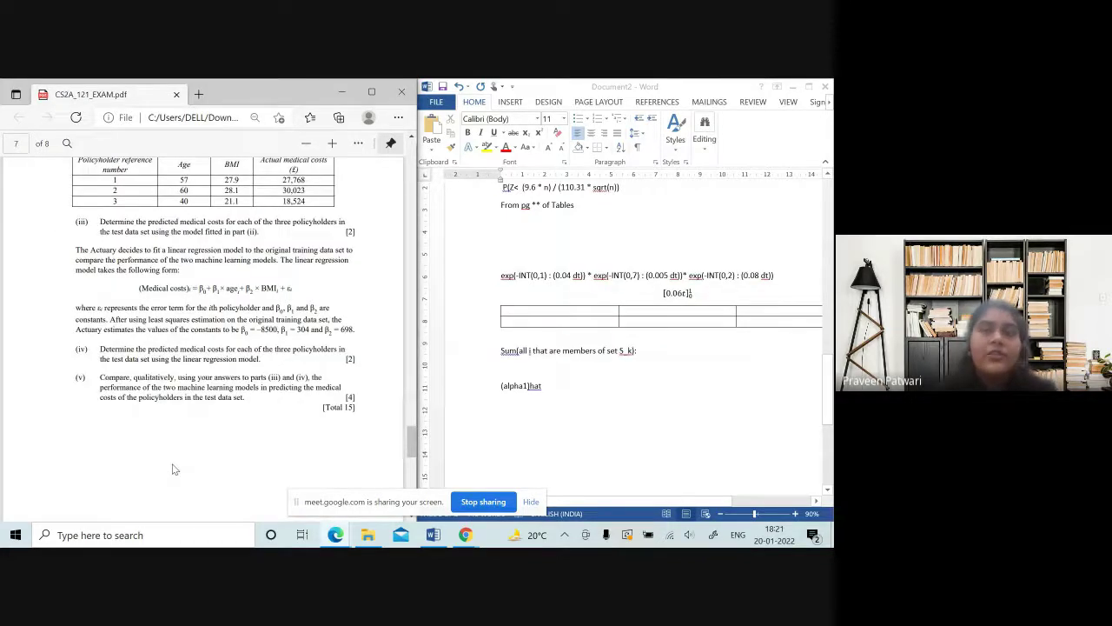
Read the exam paper down through page 8's Question 9 to END OF PAPER, then return to the report.
scroll(173, 469, down, 1)
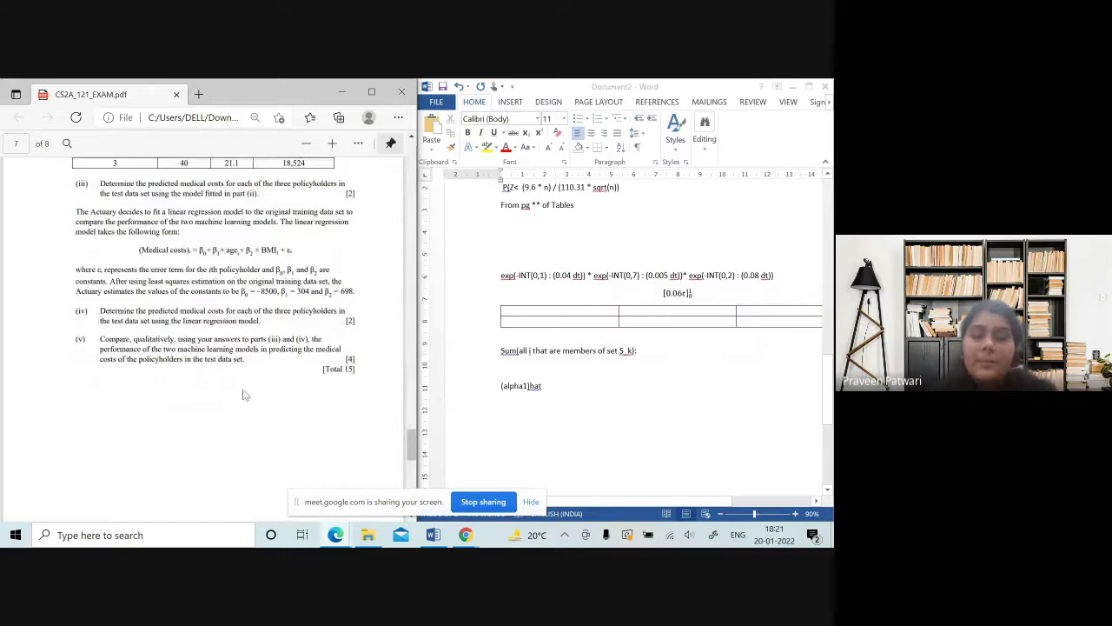
scroll(260, 412, down, 1)
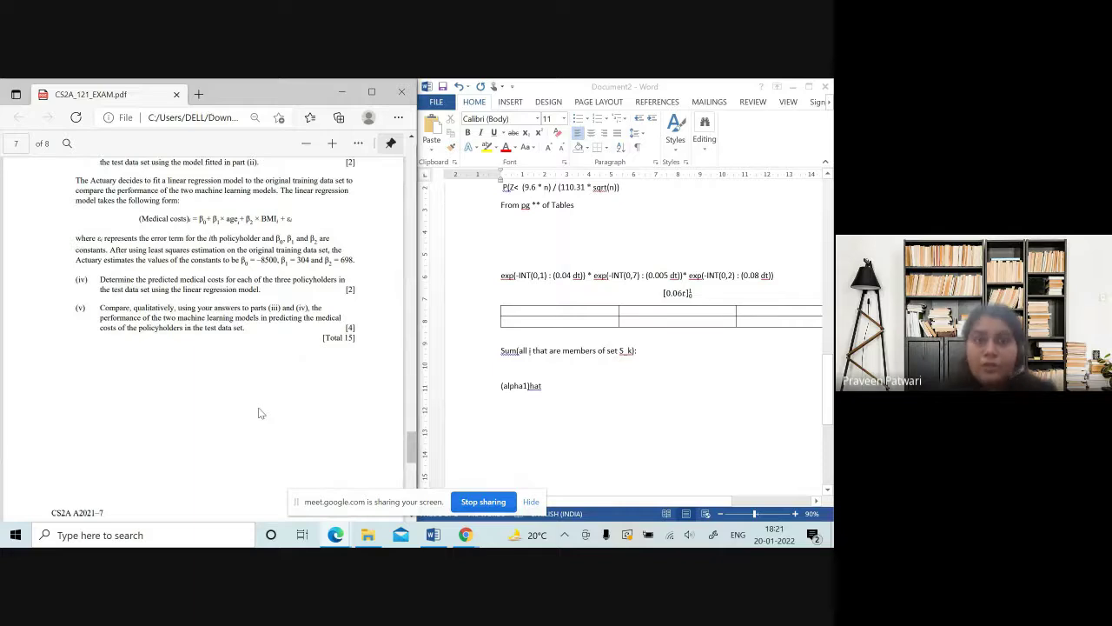
scroll(259, 413, down, 4)
scroll(259, 413, down, 2)
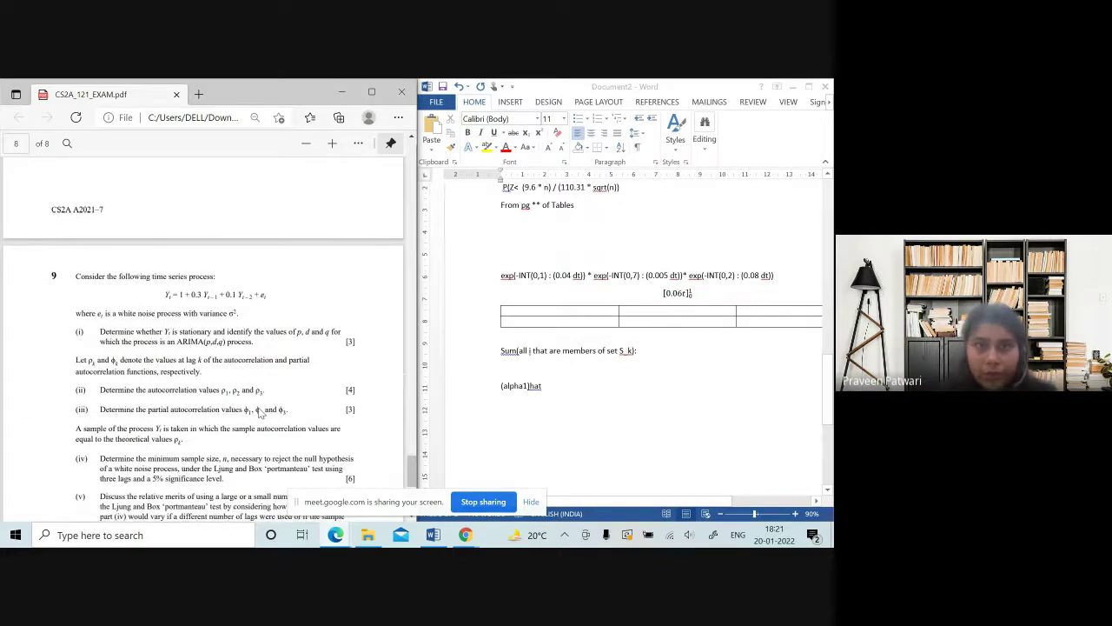
scroll(259, 414, down, 2)
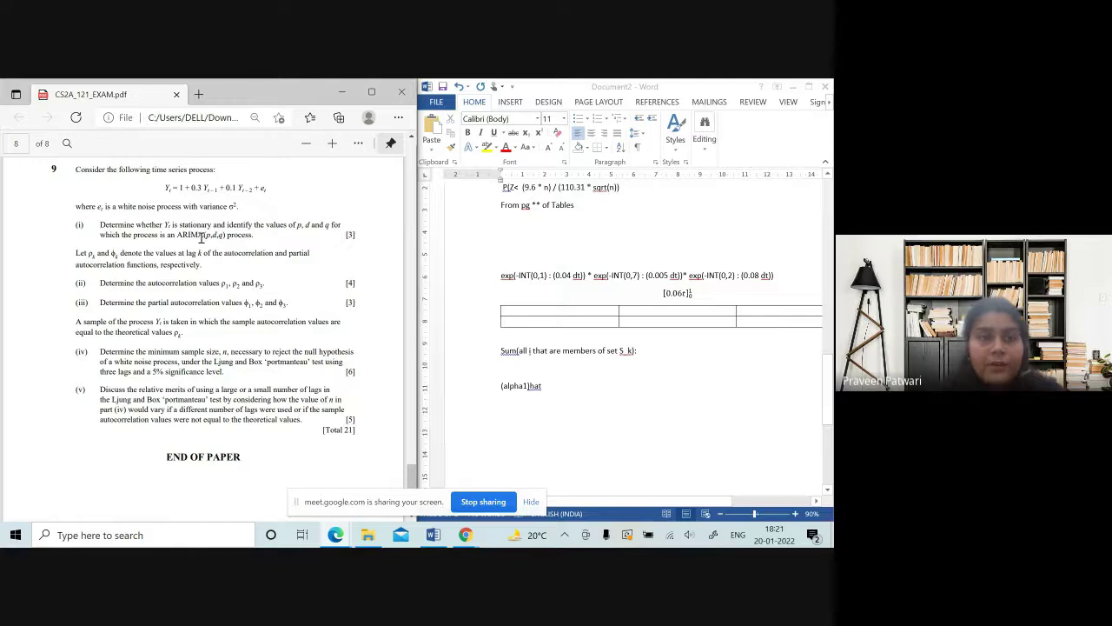
key(alt+Tab)
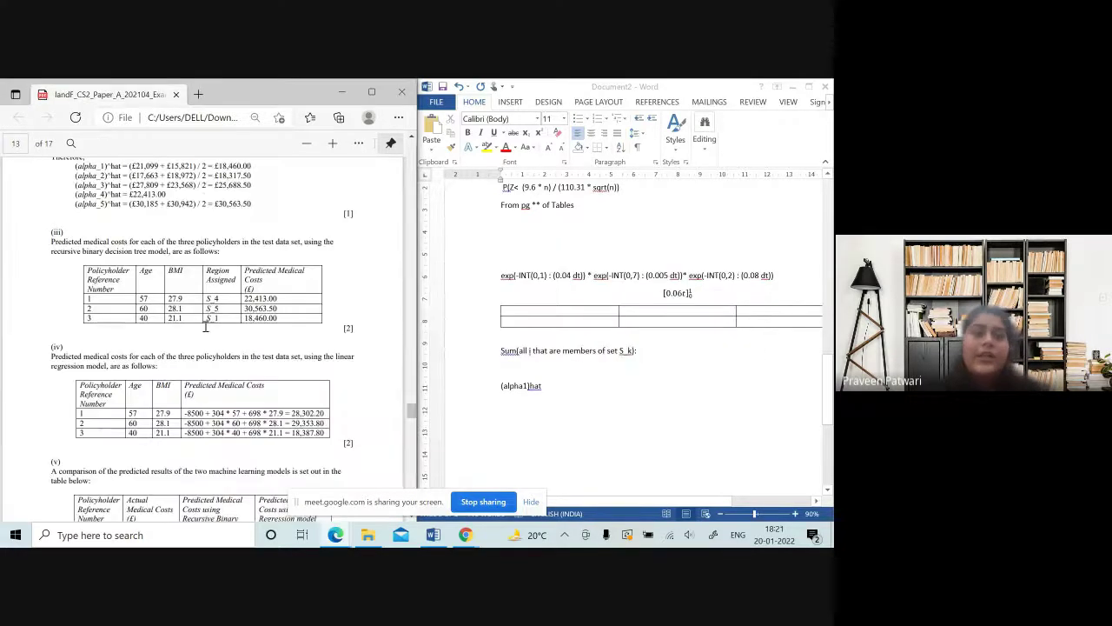
In the report, highlight the characteristic polynomial working and the phrase 'greater than 1 in magnitude'.
scroll(206, 327, down, 5)
scroll(209, 344, down, 3)
scroll(69, 253, down, 2)
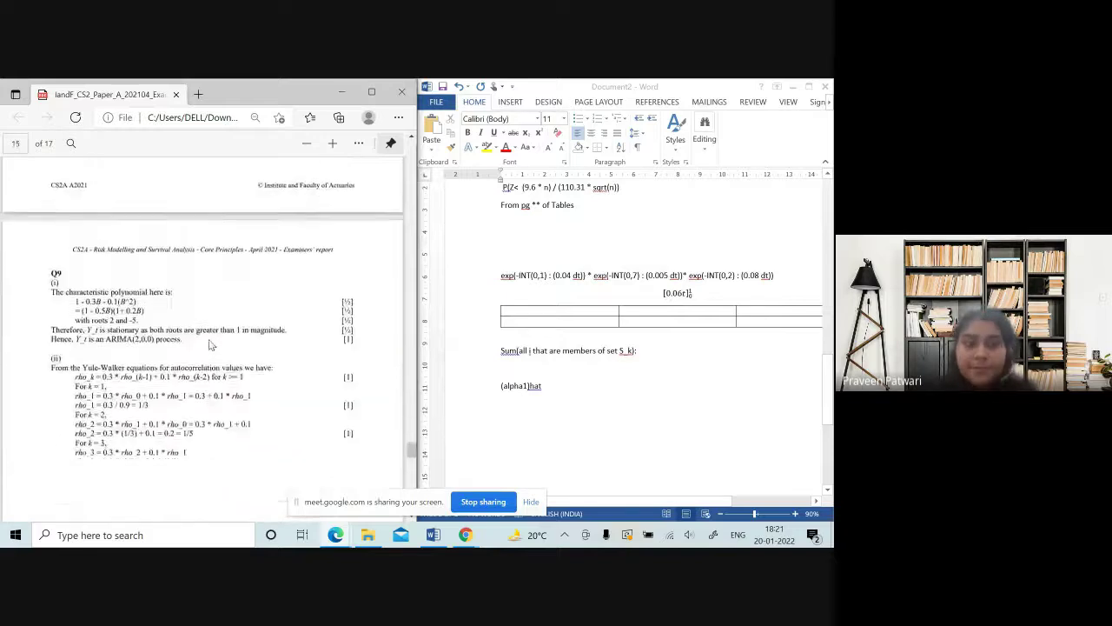
scroll(69, 244, down, 2)
scroll(67, 240, down, 1)
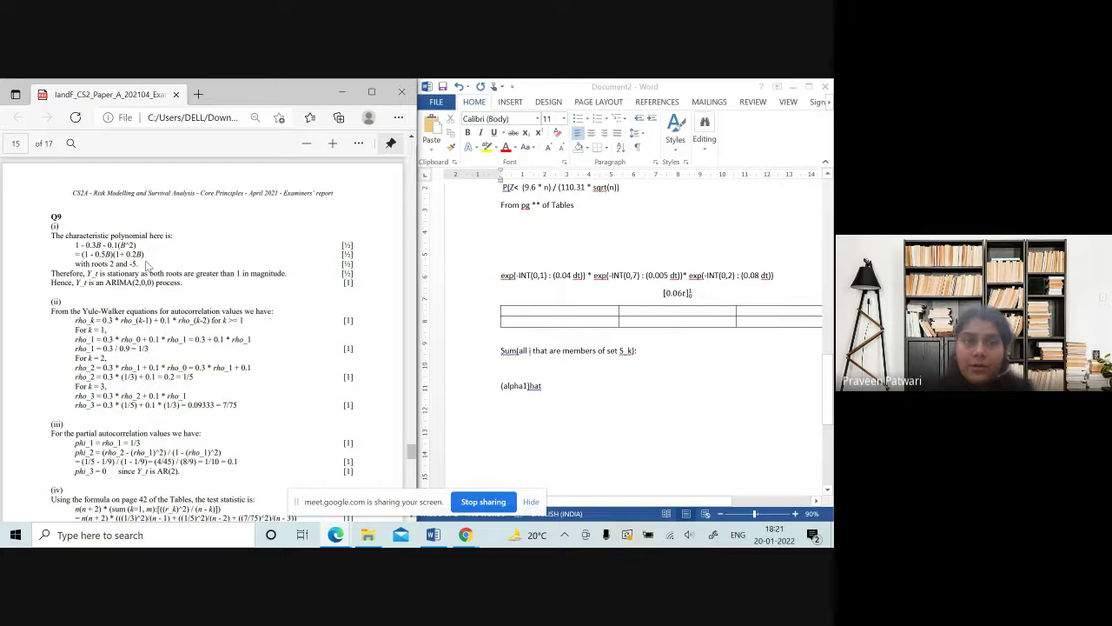
drag(147, 253, 52, 233)
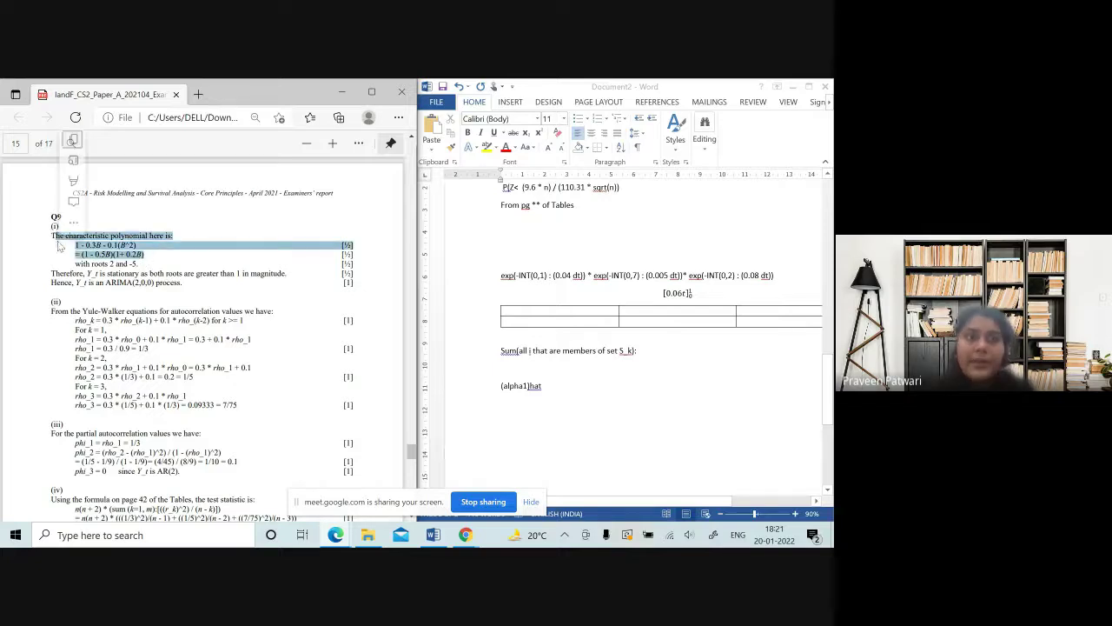
click(102, 262)
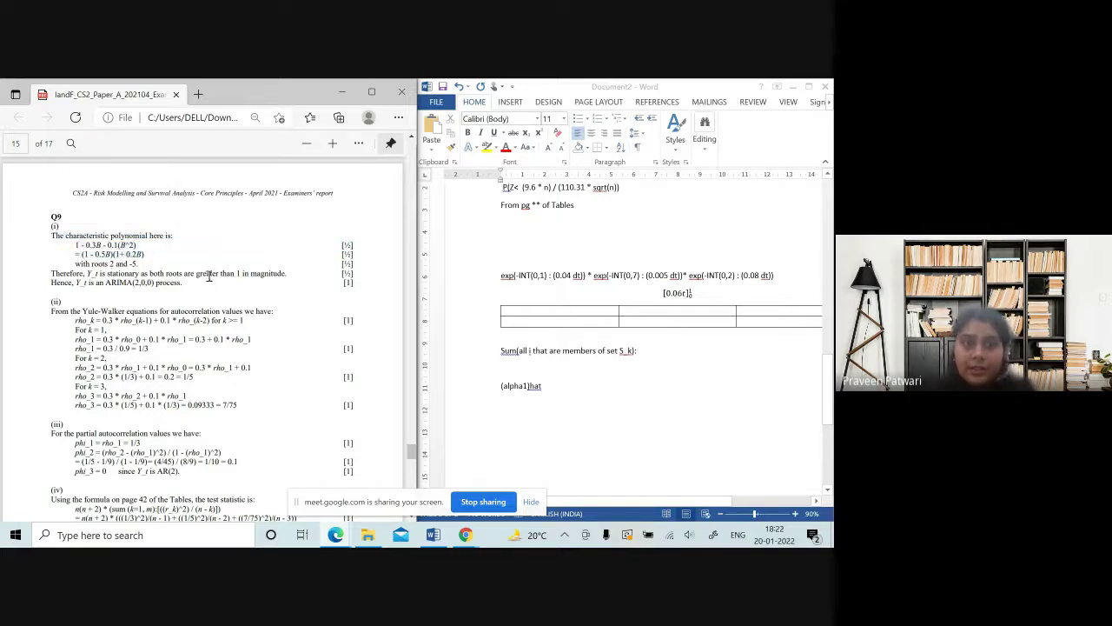
drag(194, 274, 336, 278)
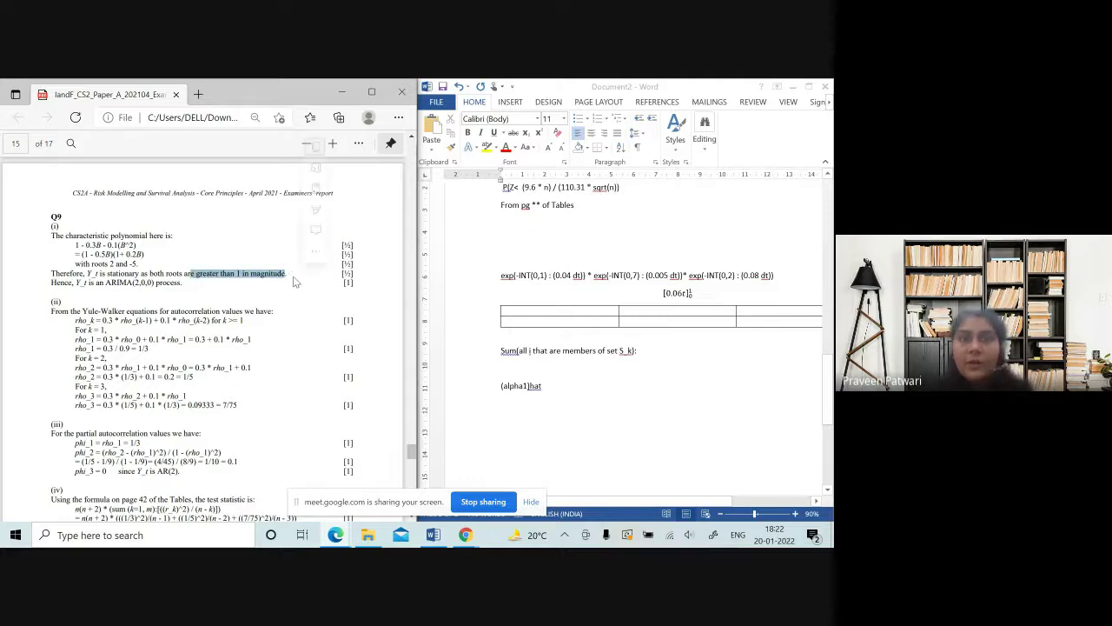
click(186, 324)
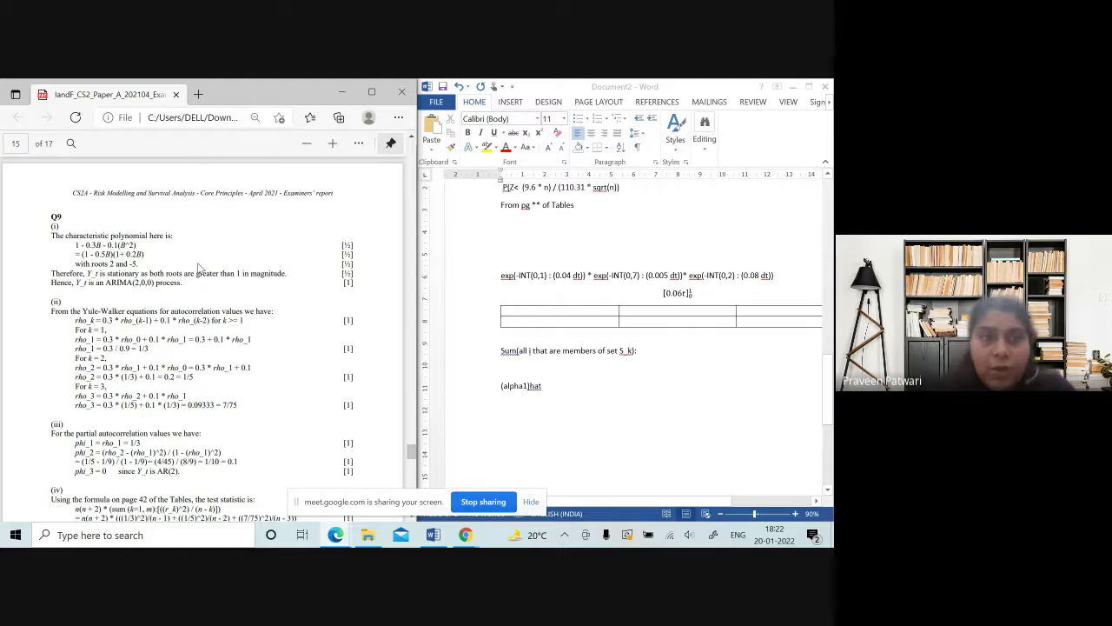
Select the ARIMA(2,0,0) conclusion, then bring up question 9 on page 8 of the exam paper.
scroll(199, 268, down, 1)
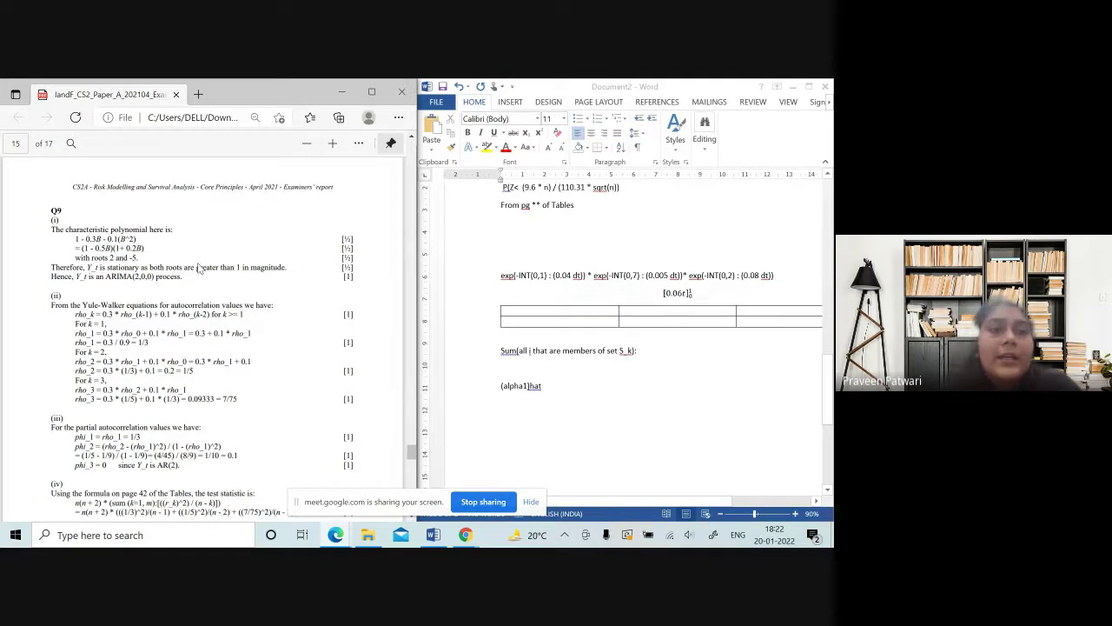
drag(63, 269, 103, 278)
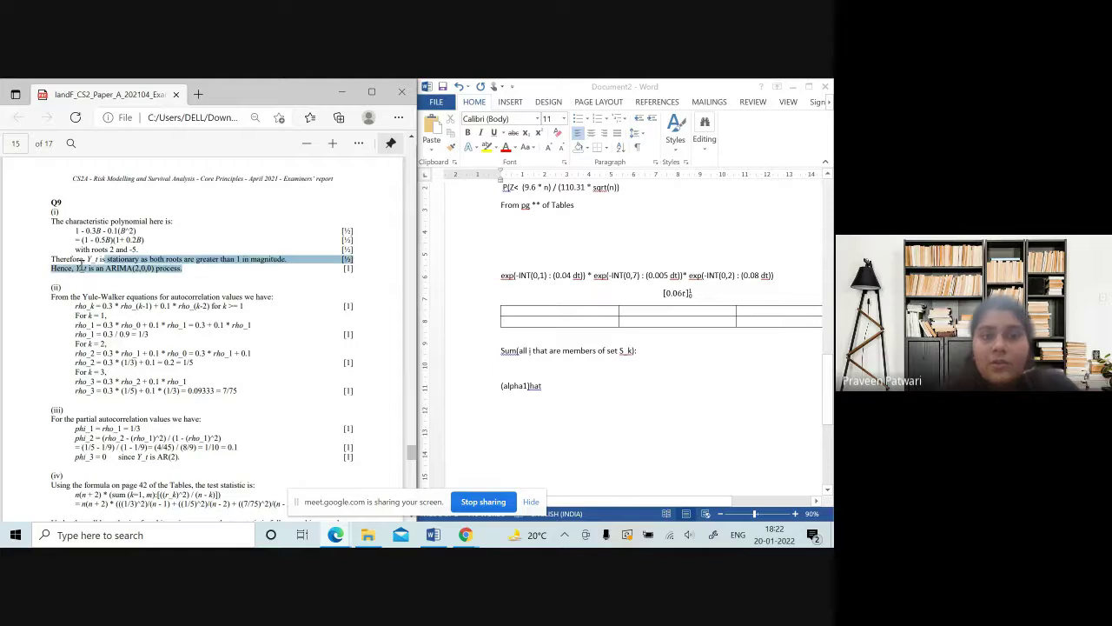
right_click(103, 278)
click(155, 291)
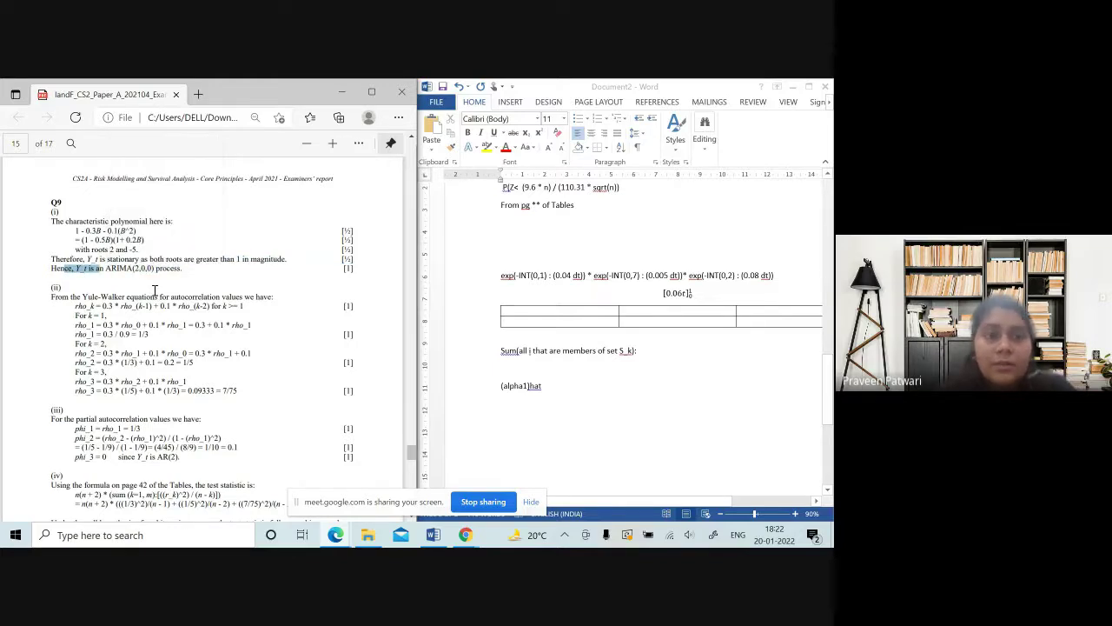
key(alt+Tab)
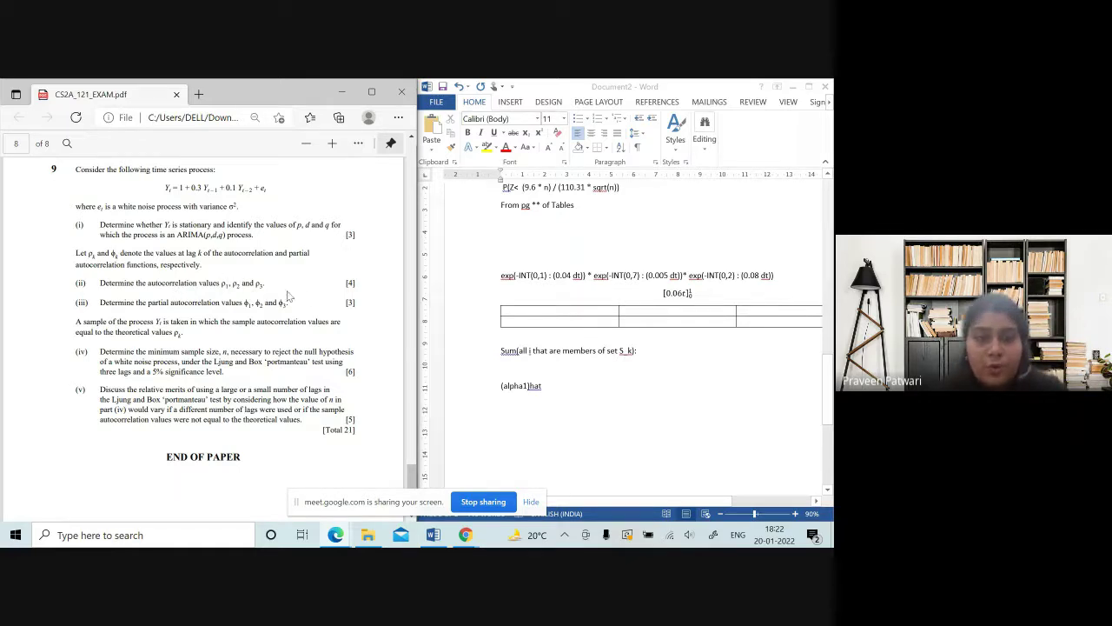
In the report, mark the Yule-Walker working, the general rho_k equation and the 'for k >= 1' condition.
key(alt+Tab)
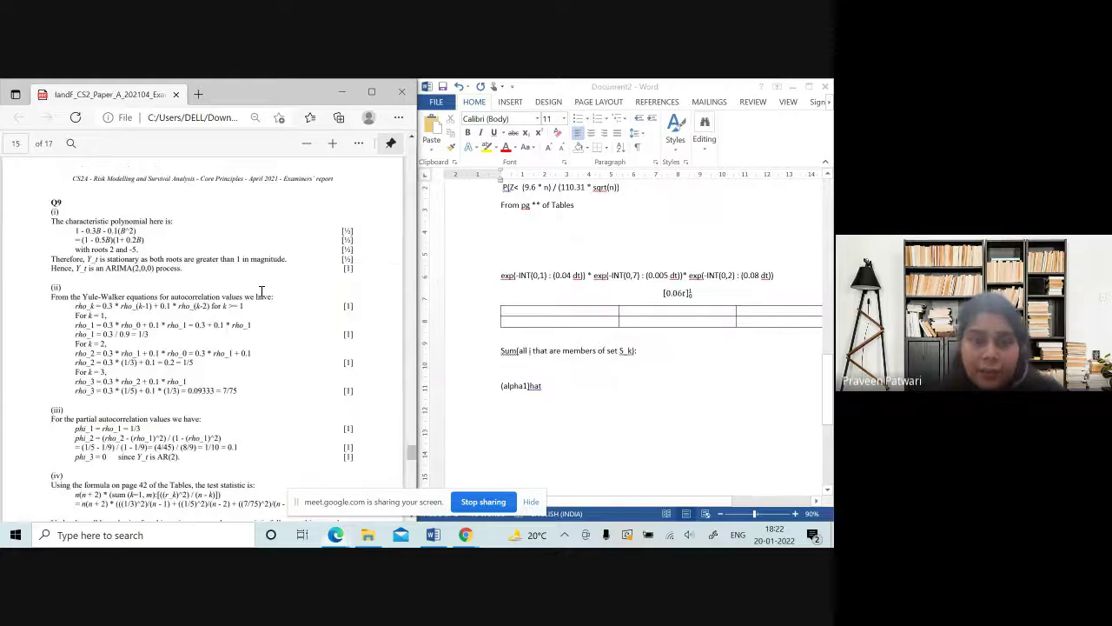
scroll(179, 363, down, 2)
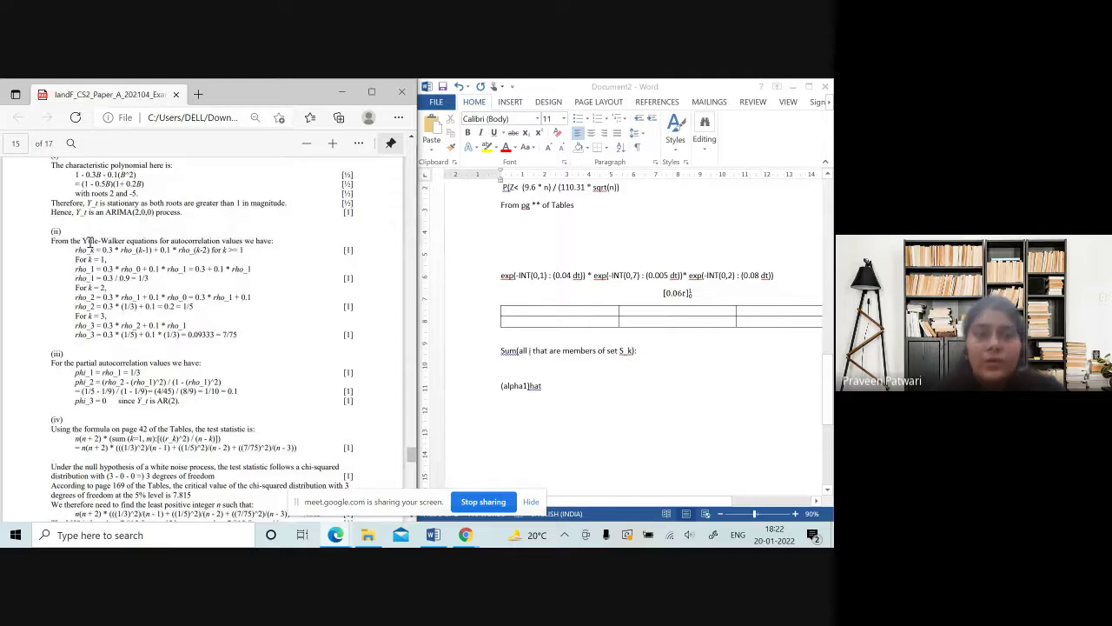
drag(84, 241, 132, 243)
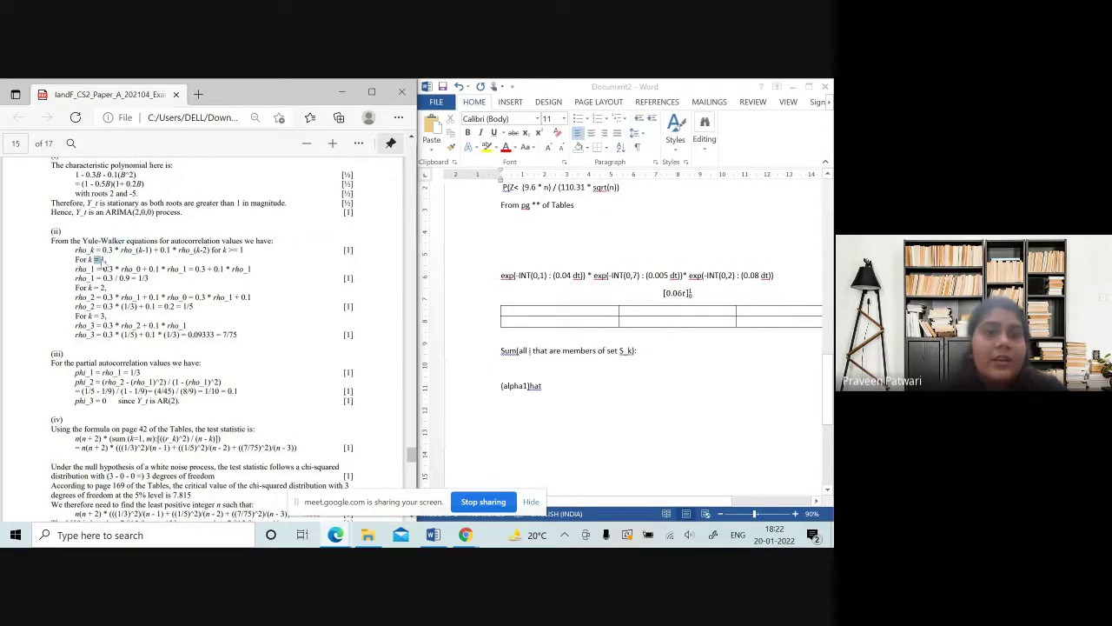
click(224, 248)
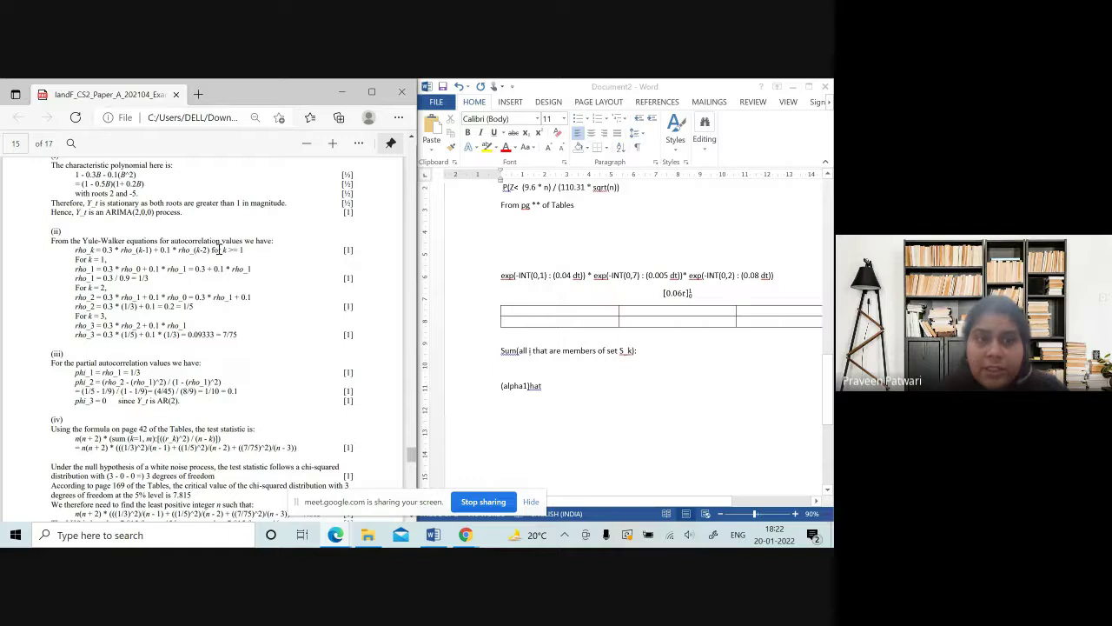
drag(222, 242, 245, 252)
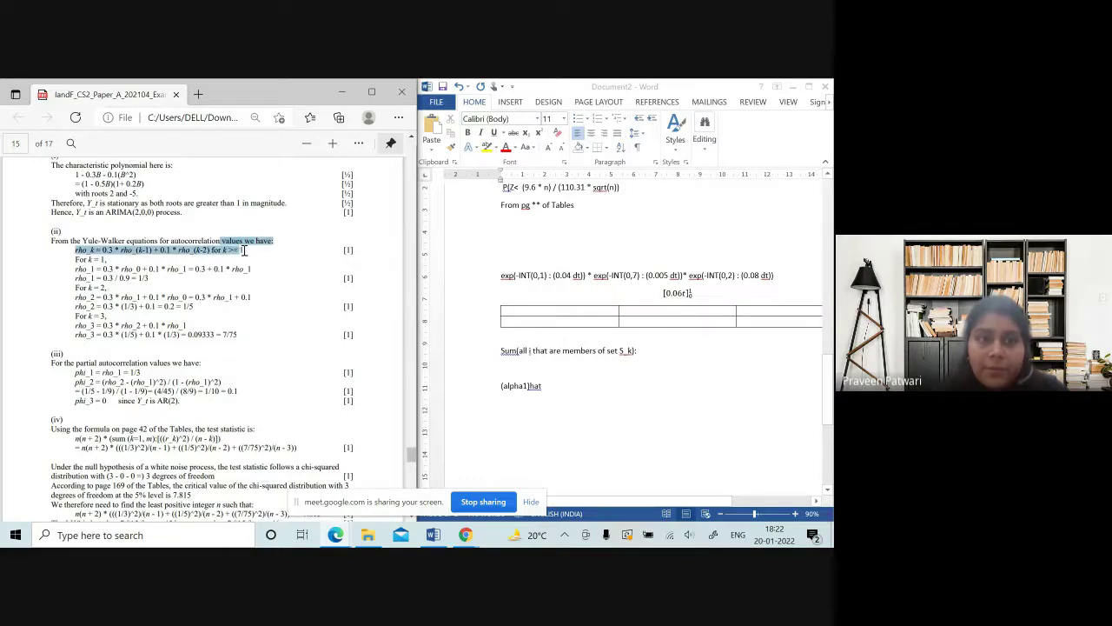
click(243, 252)
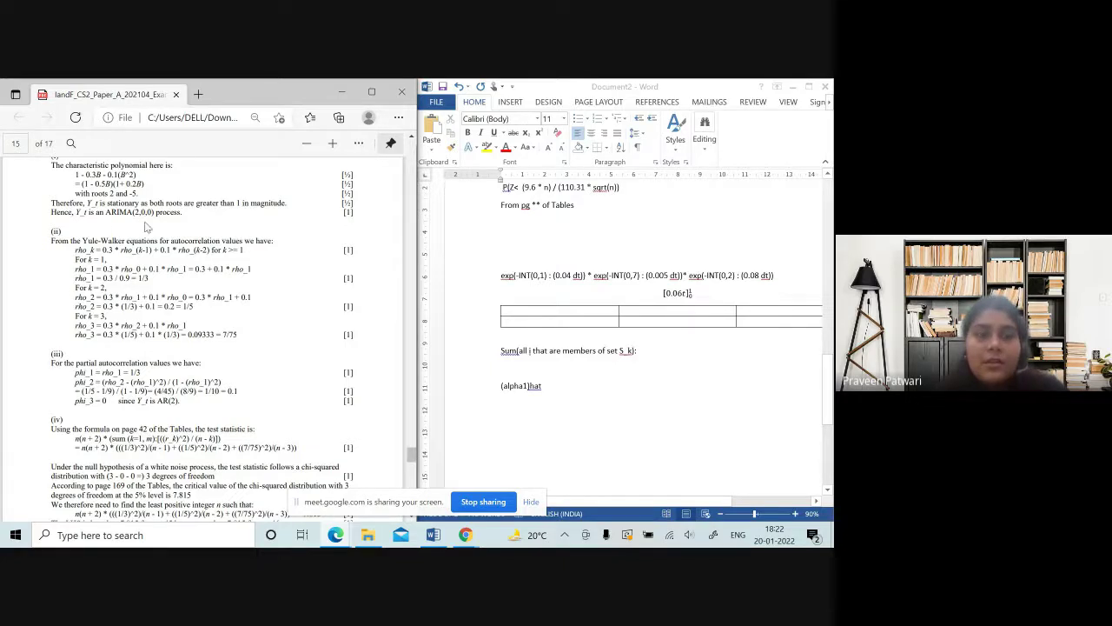
scroll(148, 227, down, 1)
scroll(208, 183, down, 1)
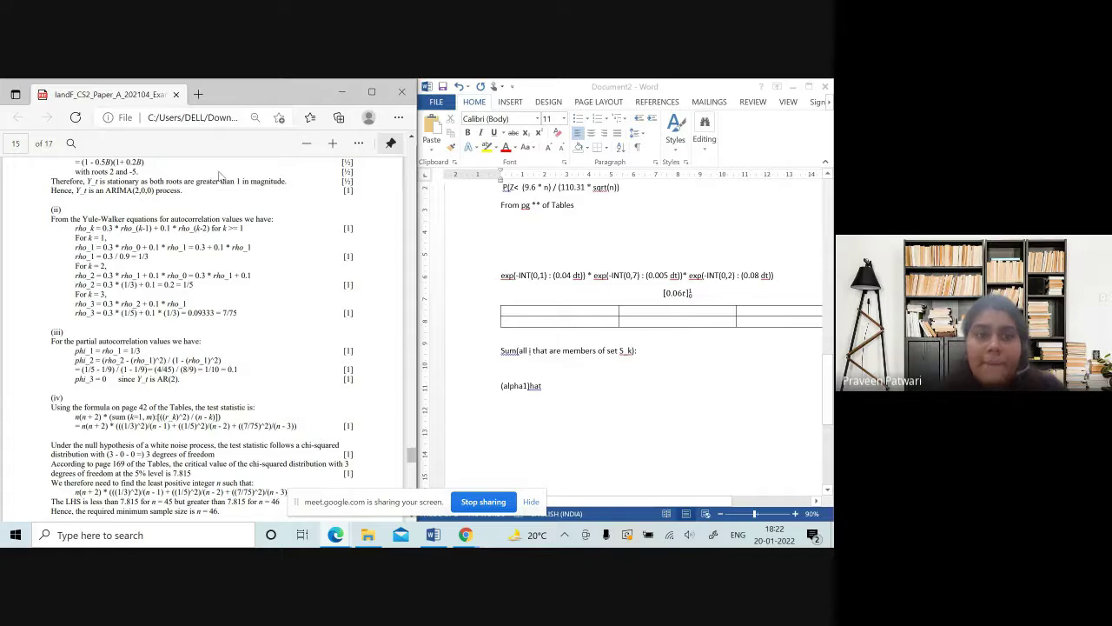
drag(212, 228, 256, 228)
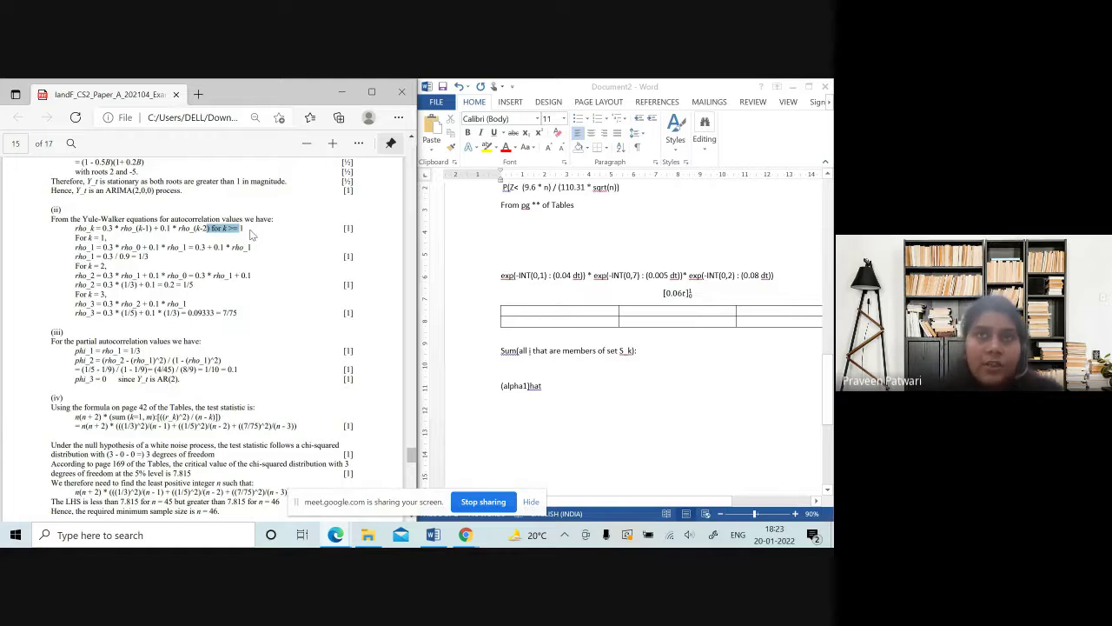
scroll(250, 233, down, 1)
scroll(251, 233, down, 1)
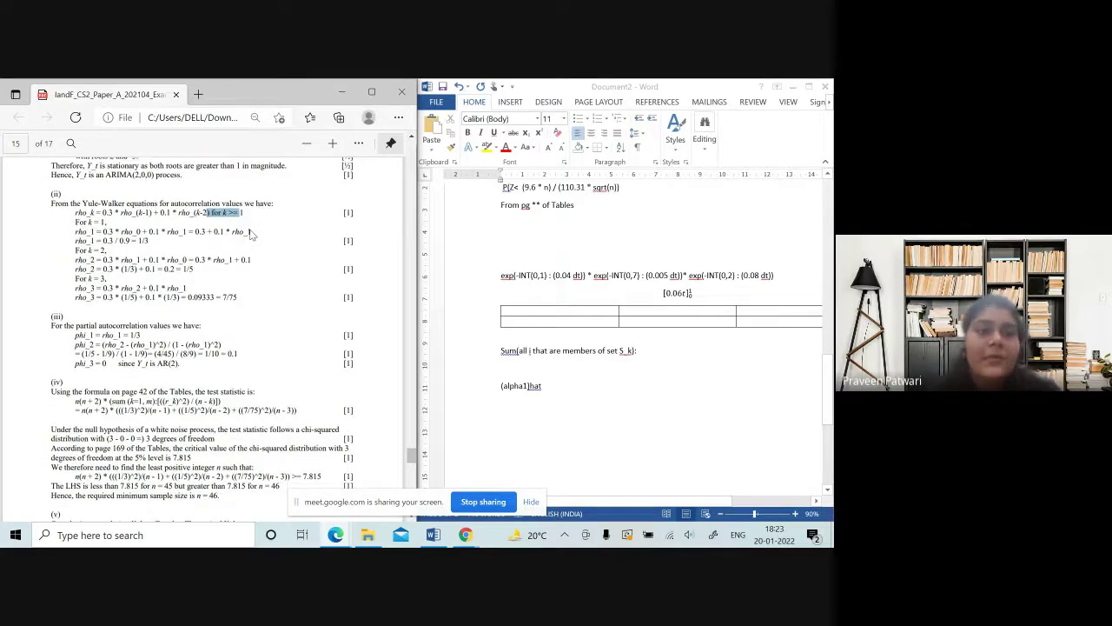
click(87, 235)
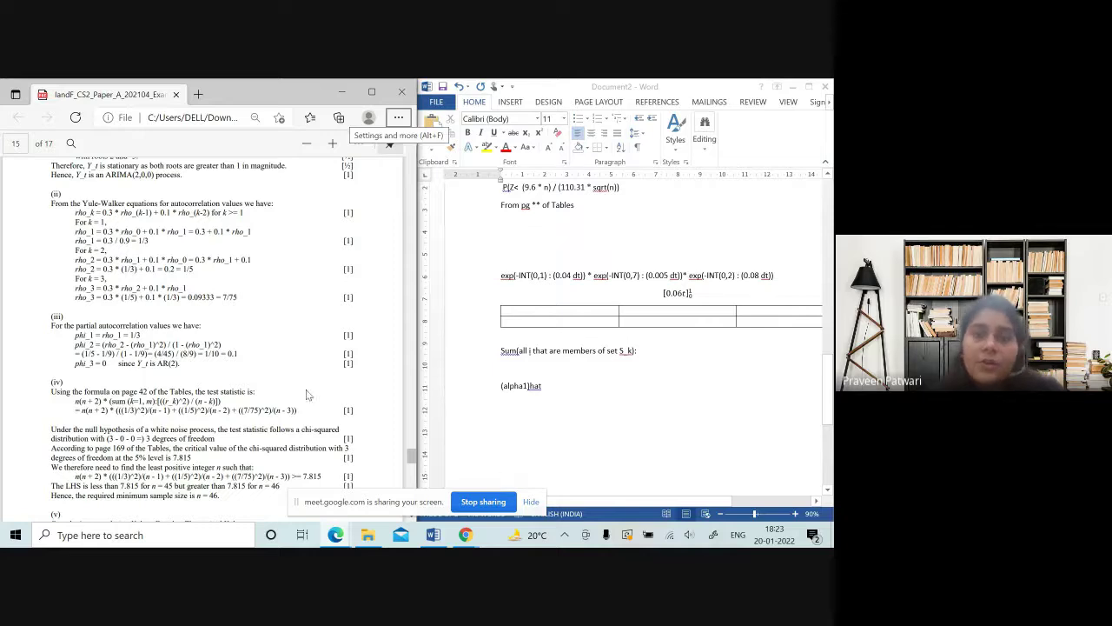
Type a 'Rho1 rho2' note below (alpha1)hat in Word, then delete it.
click(530, 428)
text(rh)
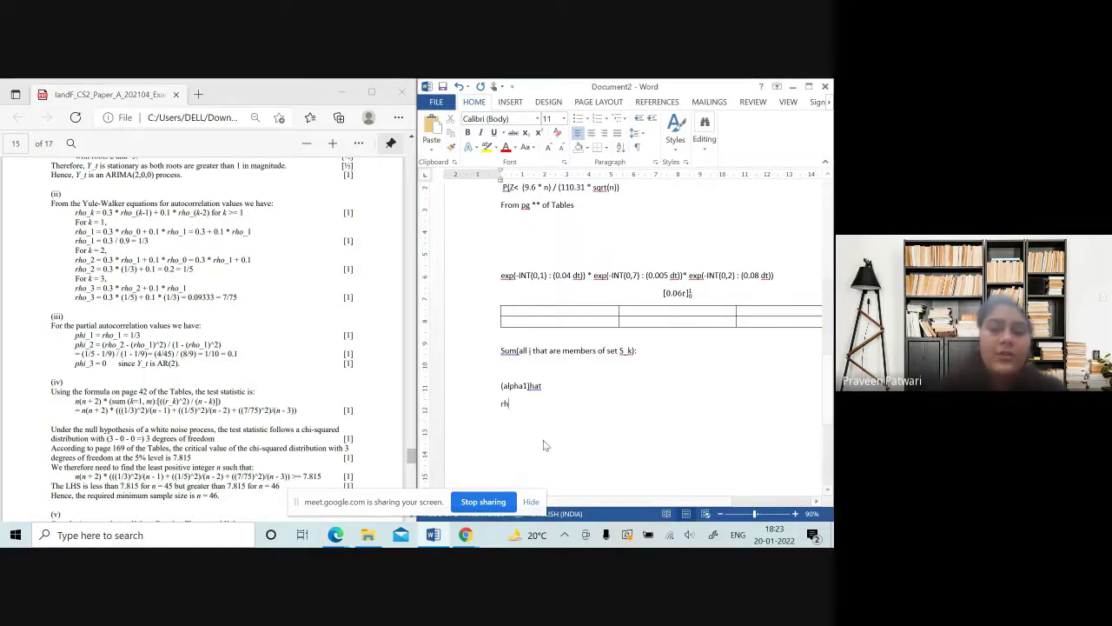
text(Rho1)
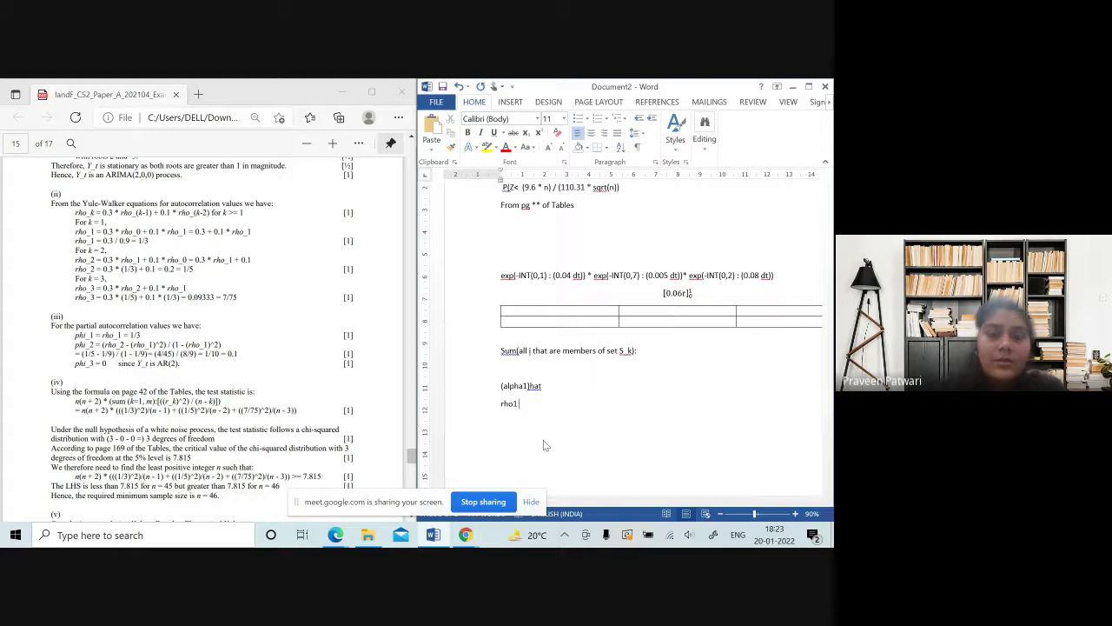
text(rho2)
key(BackSpace)
key(BackSpace)
key(BackSpace)
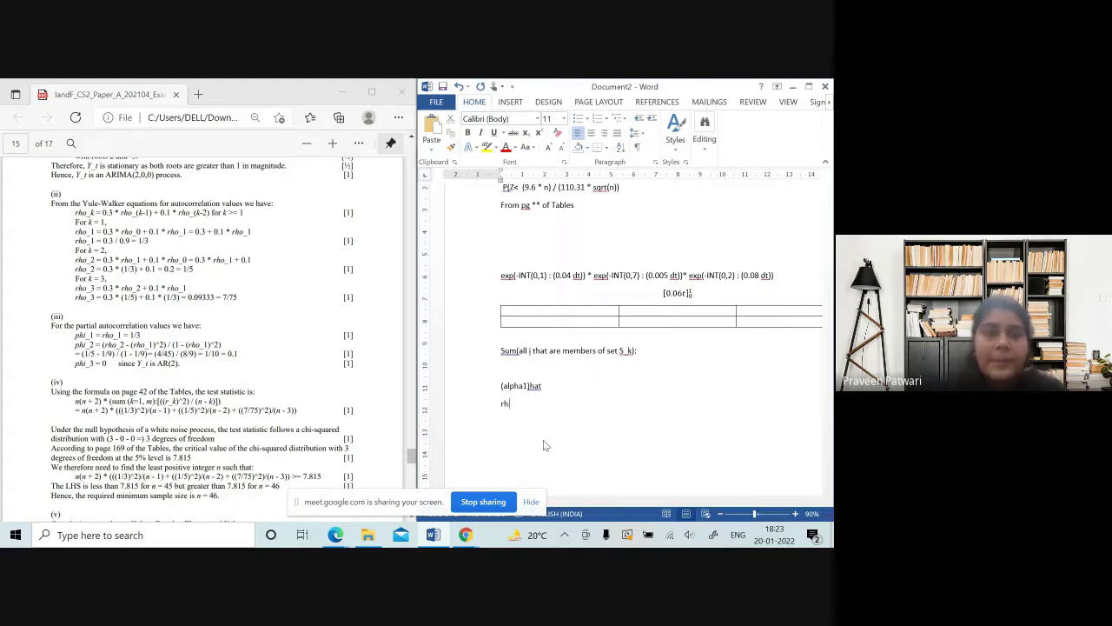
key(BackSpace)
key(BackSpace)
key(BackSpace)
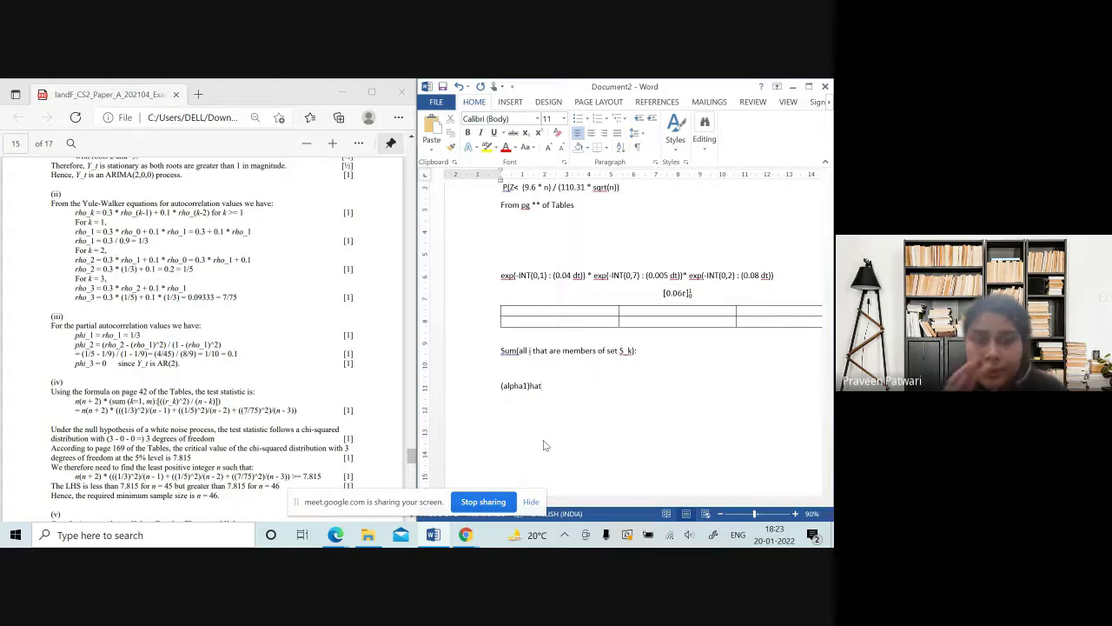
Cycle windows back to the report and select the rho_1 working down to 0.3 * rho_0, checking the exam paper.
key(alt+Tab)
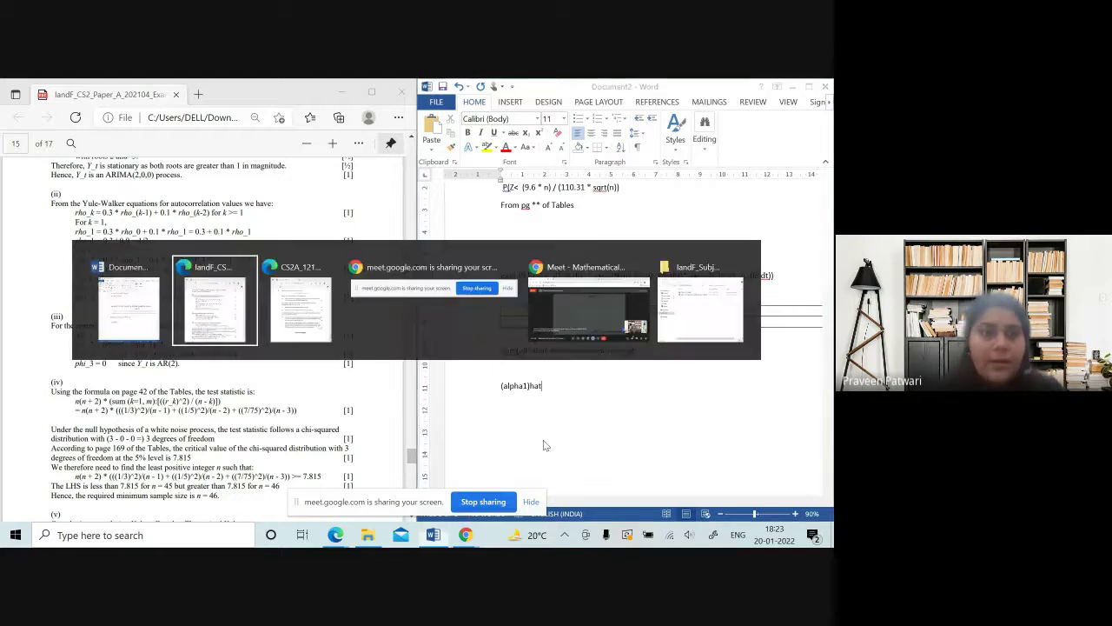
key(alt+Tab)
key(Tab)
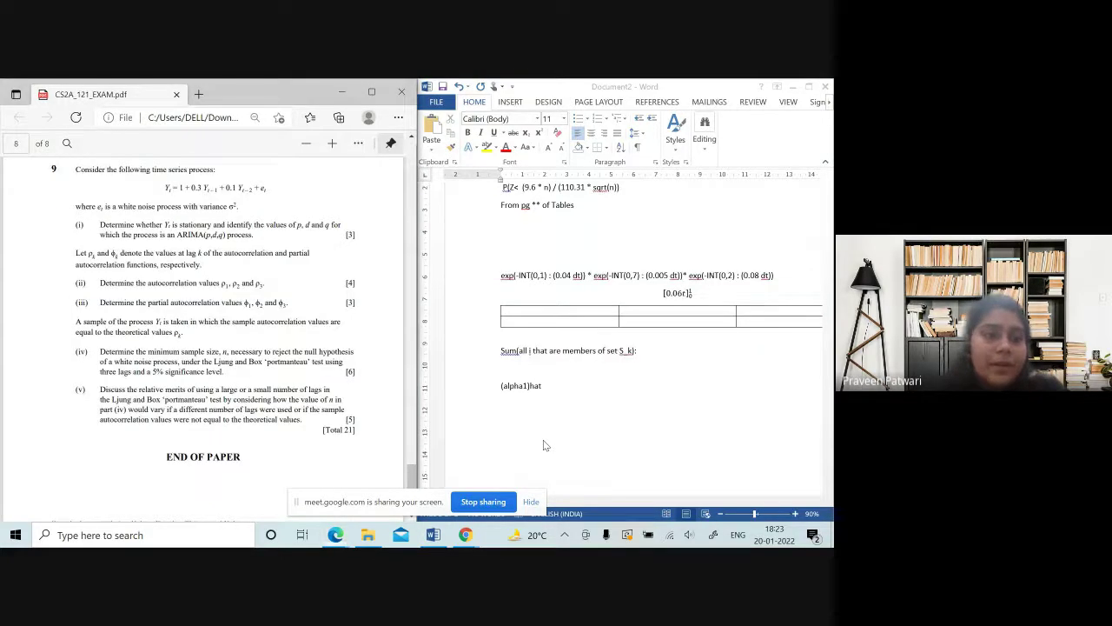
key(alt+Tab)
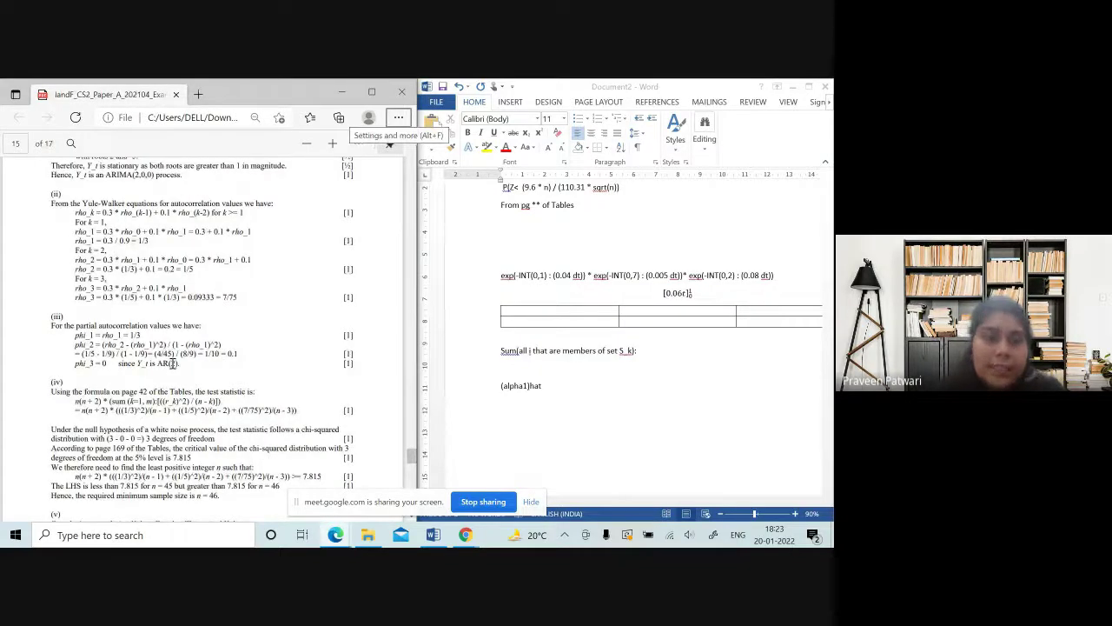
scroll(172, 364, down, 1)
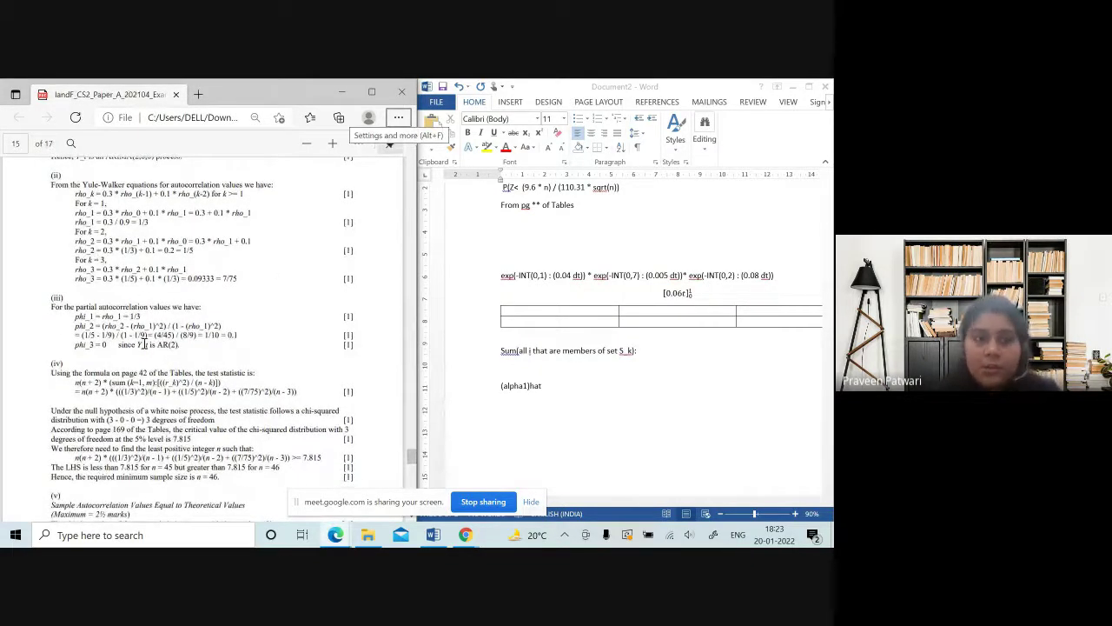
key(alt+Tab)
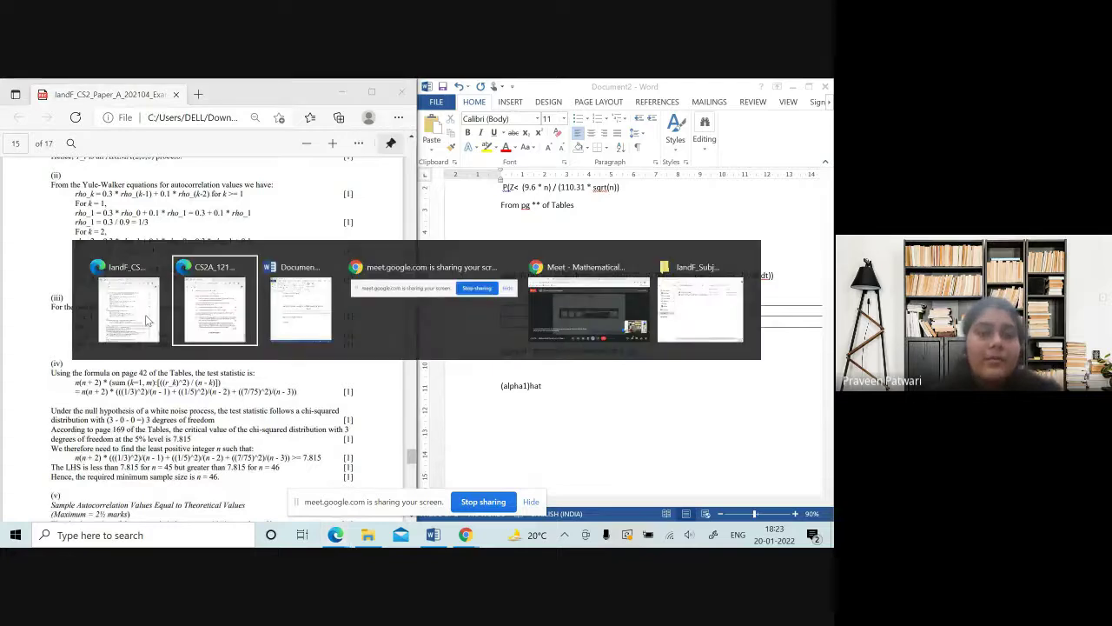
click(117, 323)
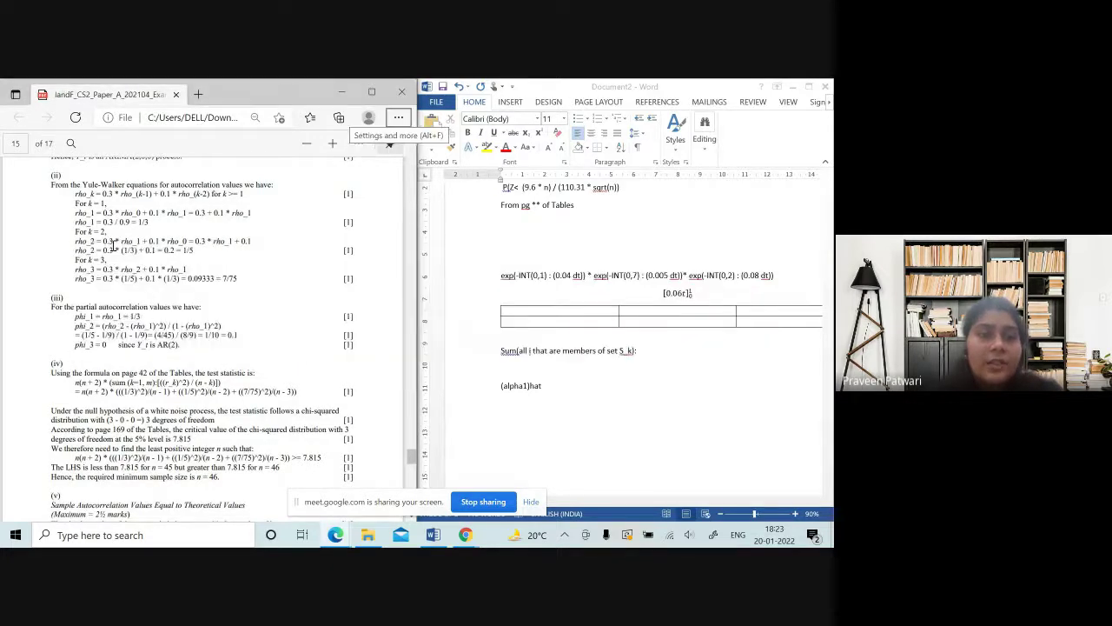
mouse_move(103, 213)
mouse_down()
mouse_move(178, 213)
mouse_move(168, 214)
mouse_up()
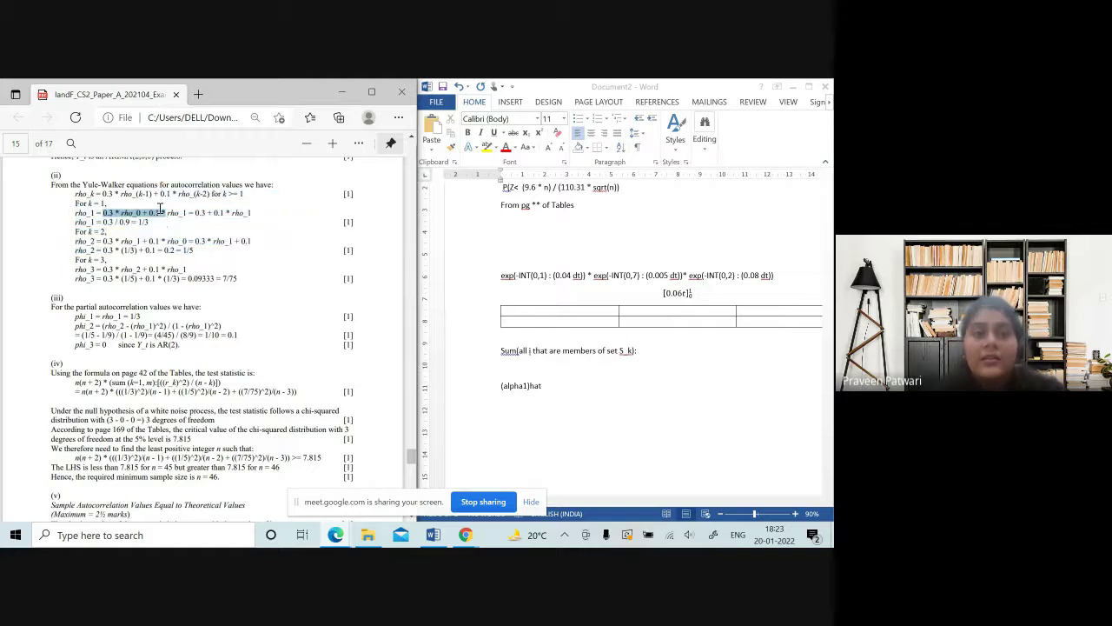
drag(168, 214, 155, 224)
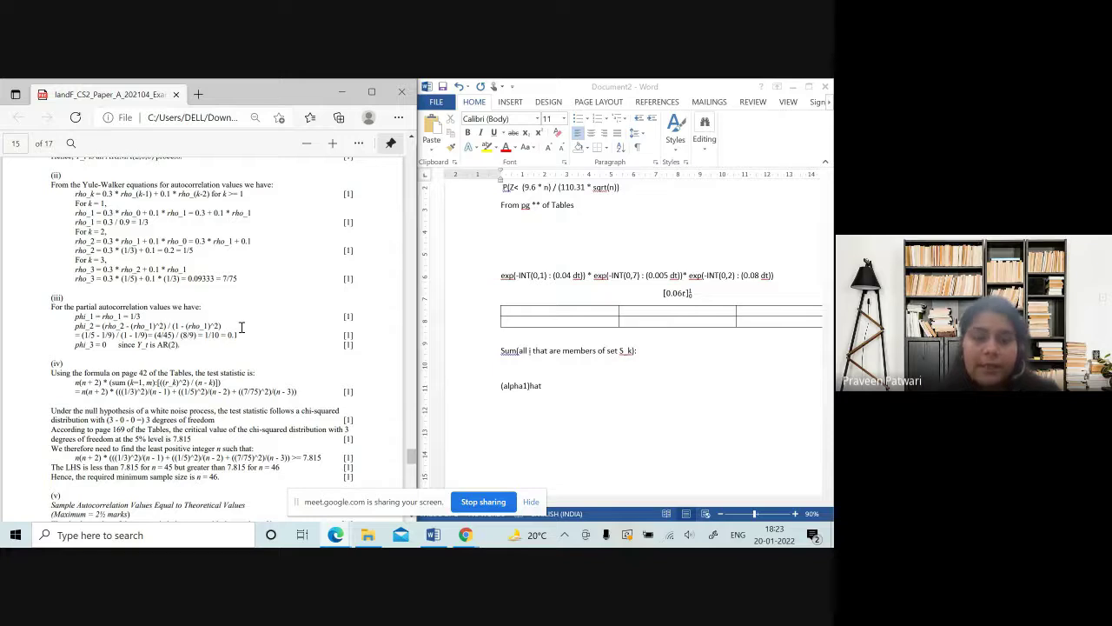
key(alt+Tab)
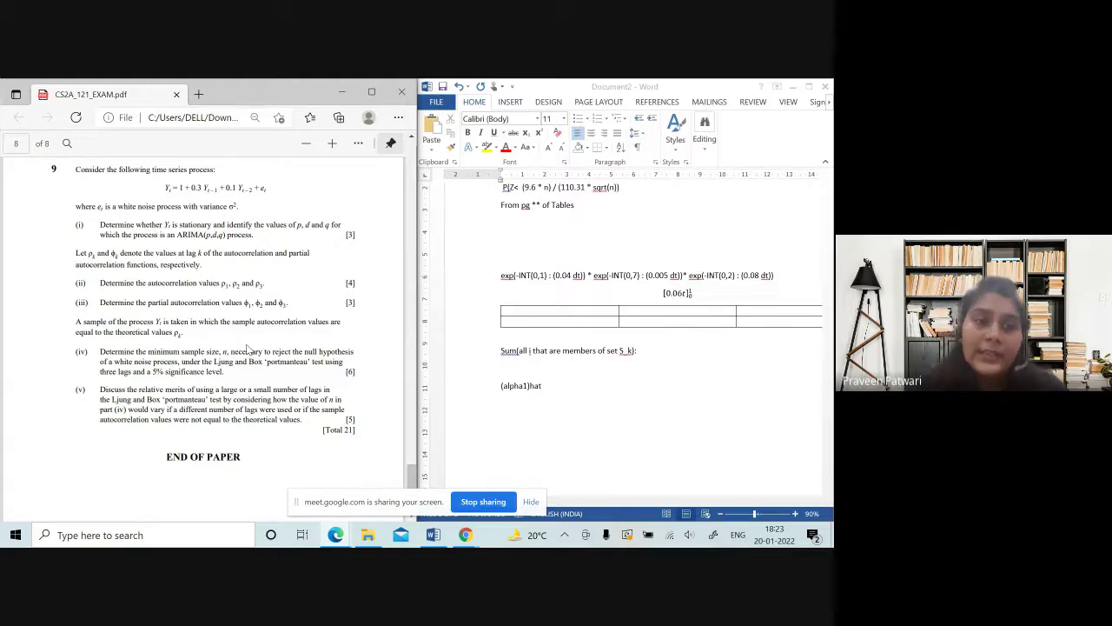
key(alt+Tab)
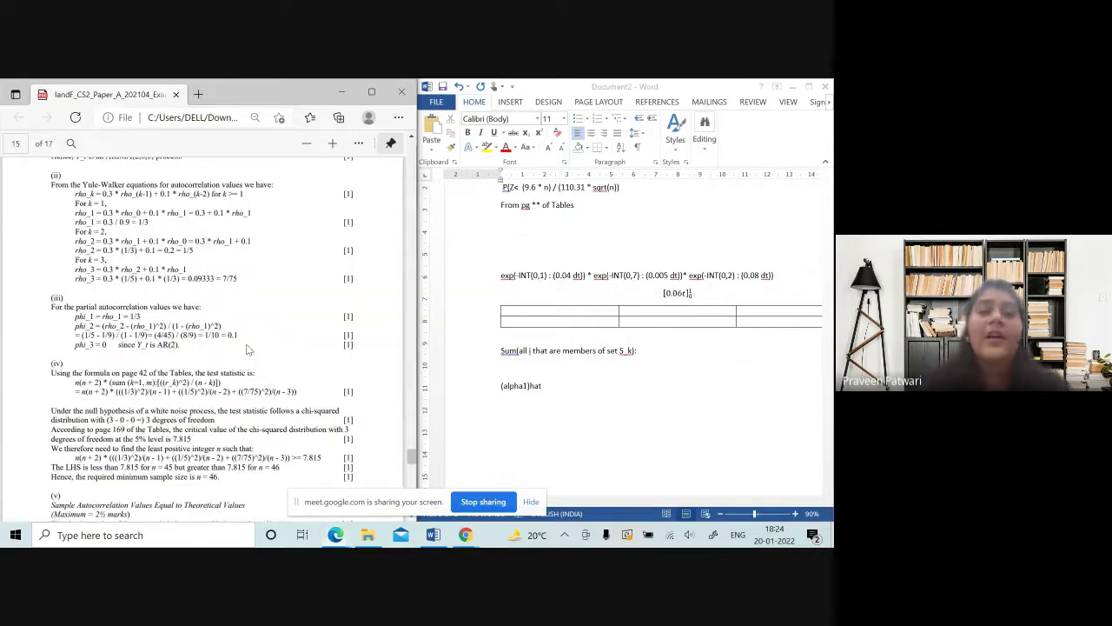
Scroll page 15 down to part (v), noting the test statistic increases with lags m.
scroll(247, 348, down, 3)
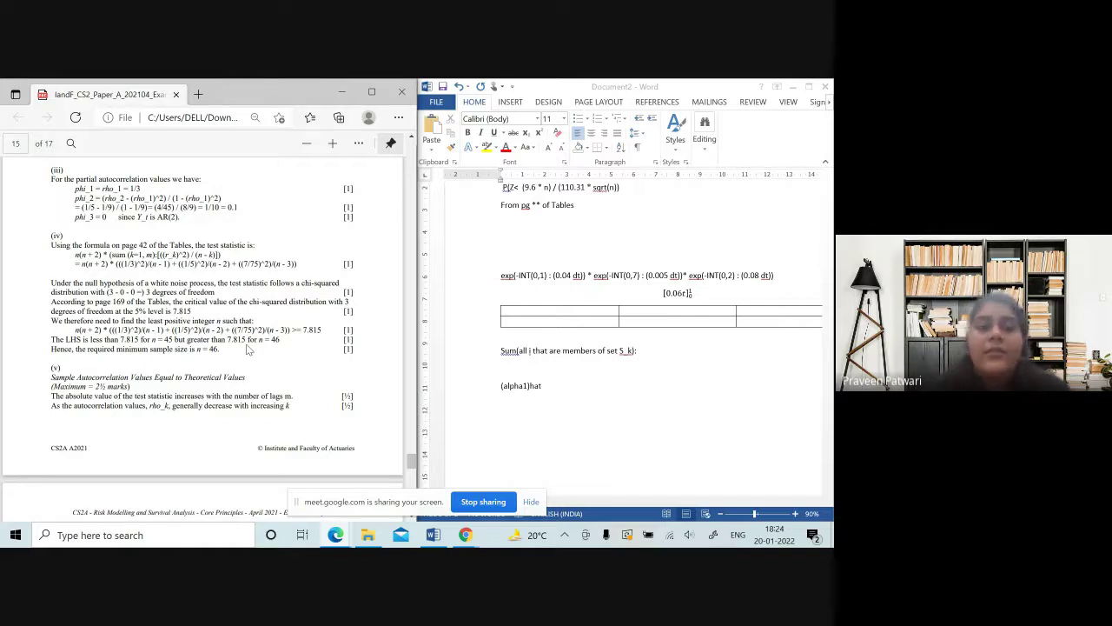
scroll(248, 349, down, 1)
scroll(247, 348, down, 1)
scroll(248, 348, down, 1)
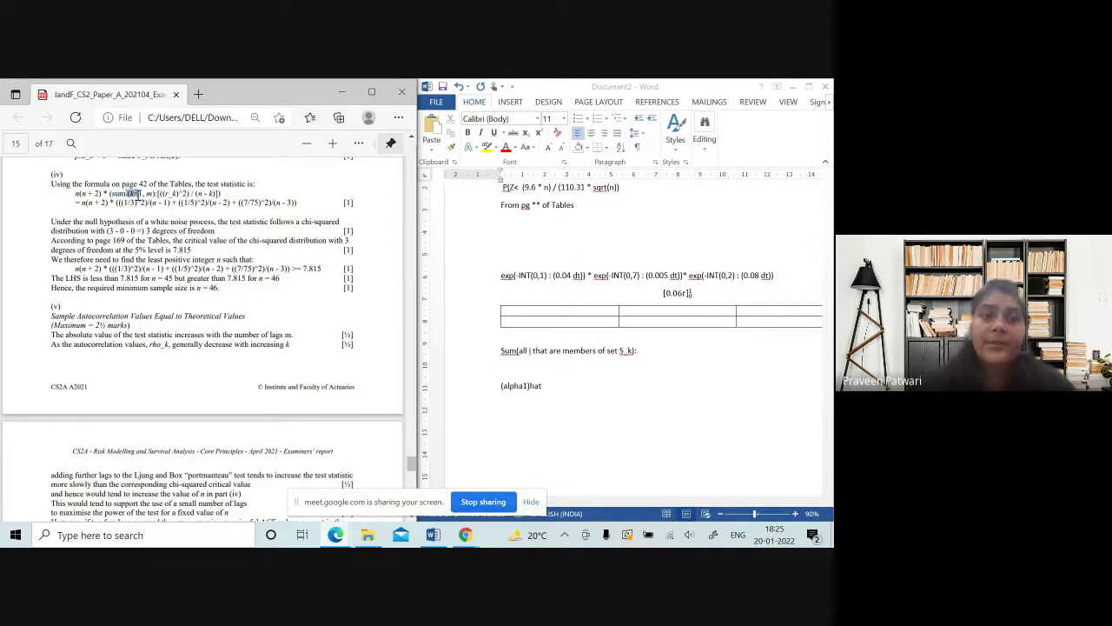
right_click(139, 194)
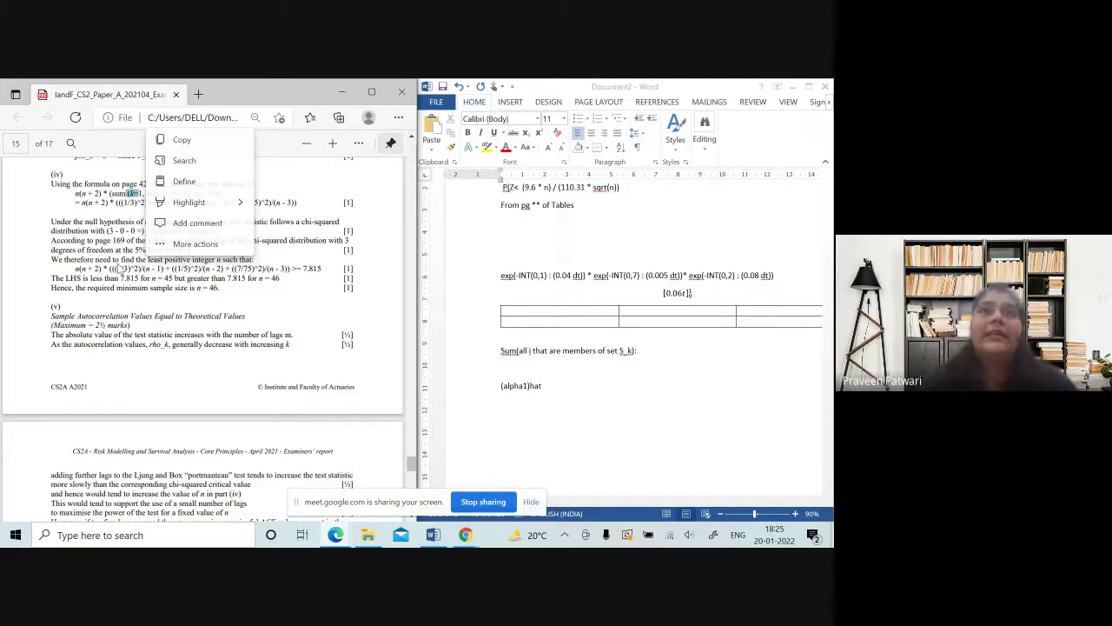
click(84, 219)
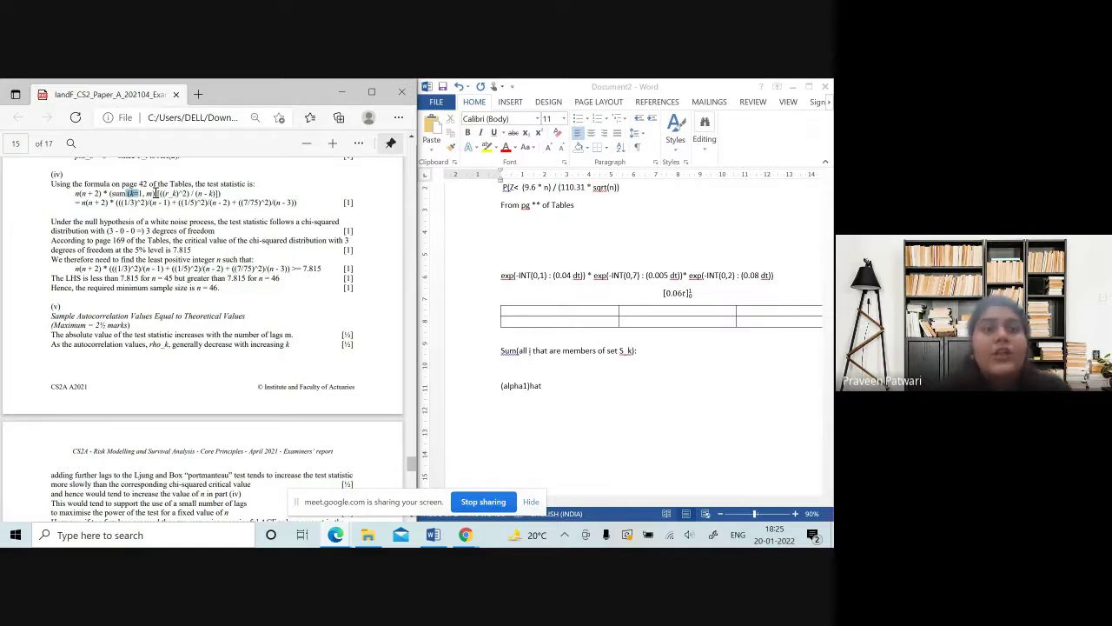
click(146, 205)
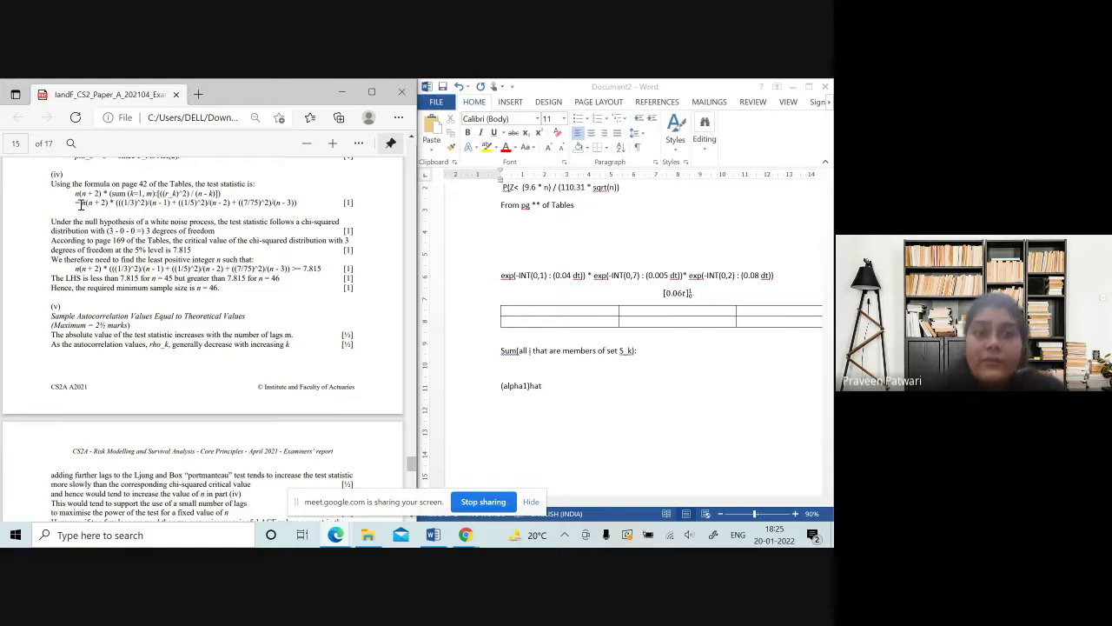
drag(80, 203, 319, 206)
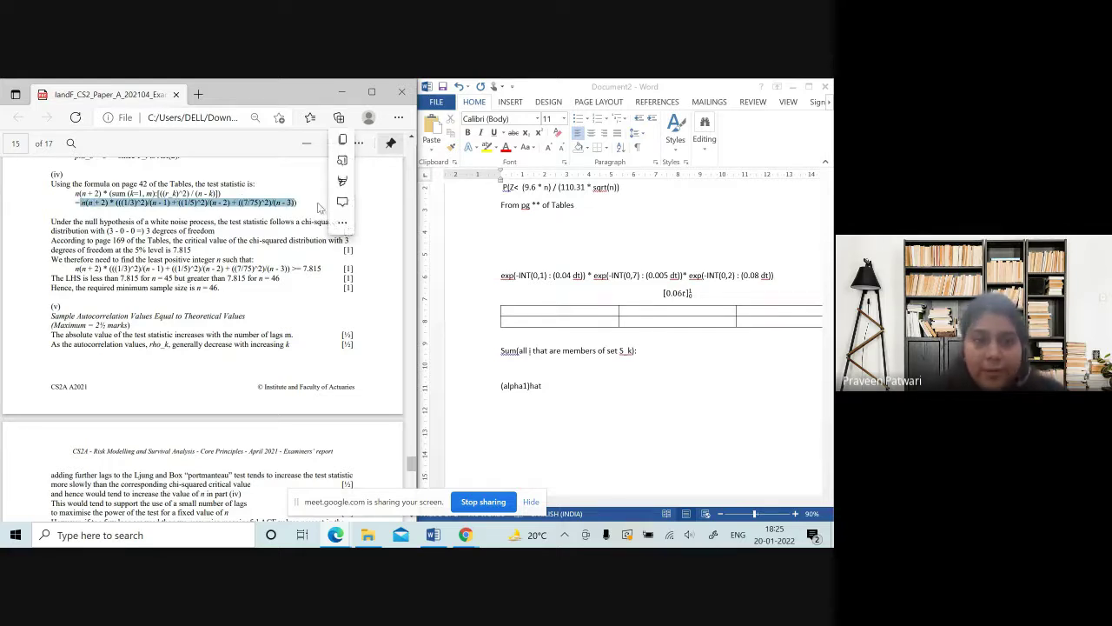
click(286, 203)
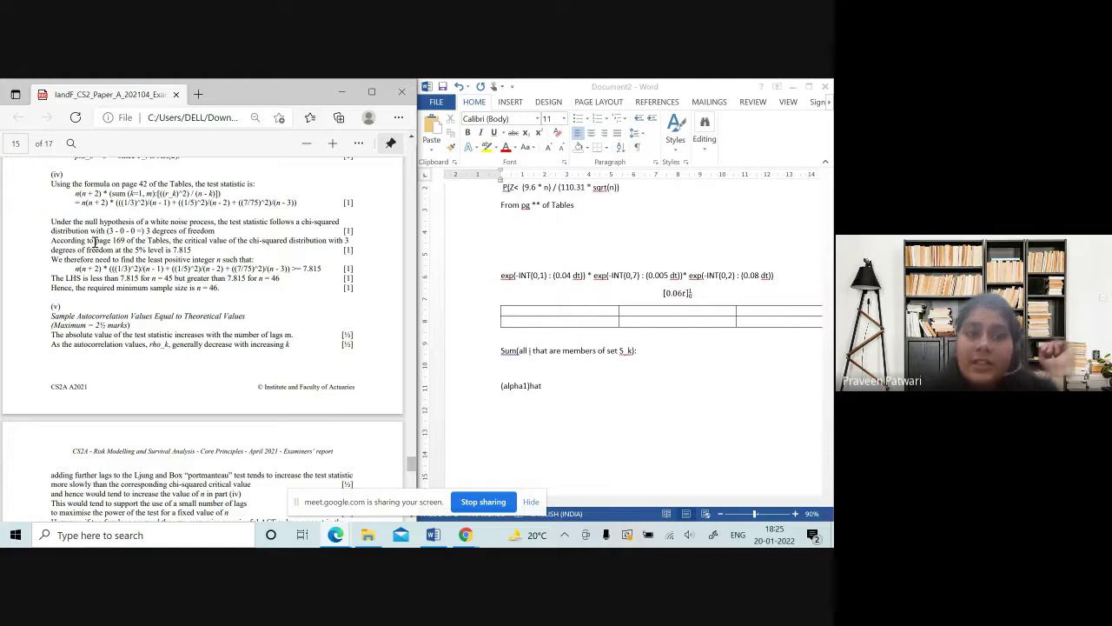
drag(94, 241, 178, 251)
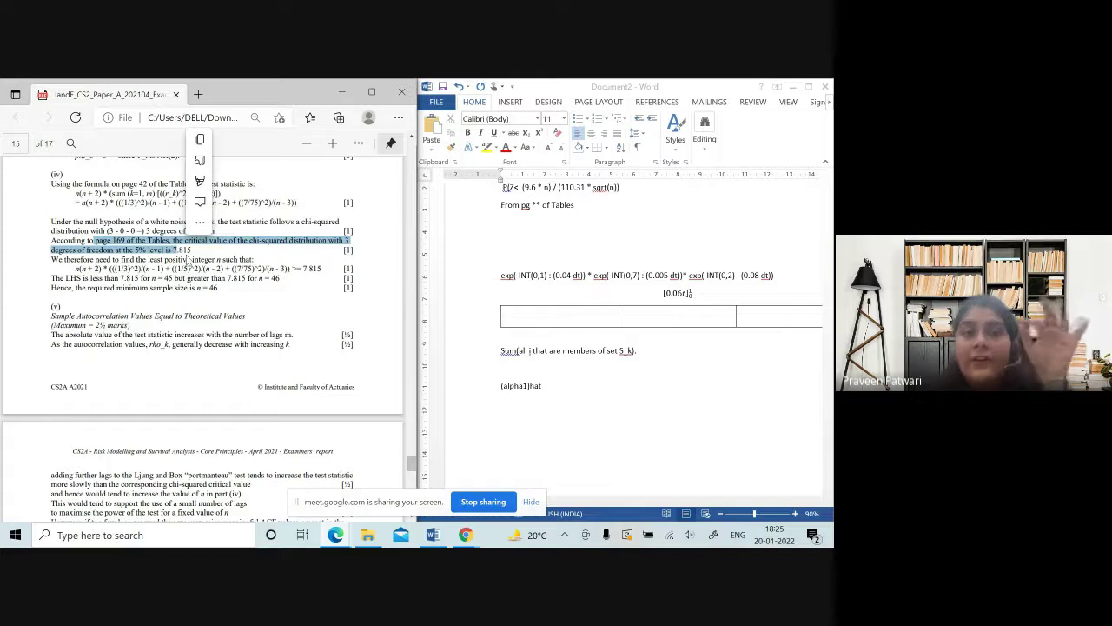
click(235, 256)
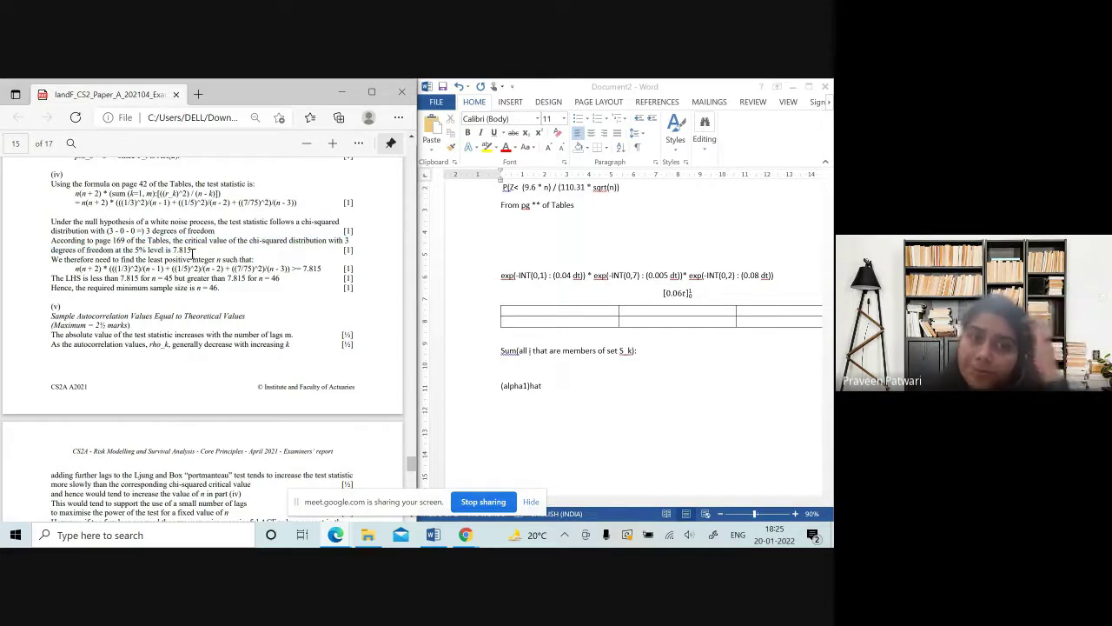
drag(191, 250, 104, 253)
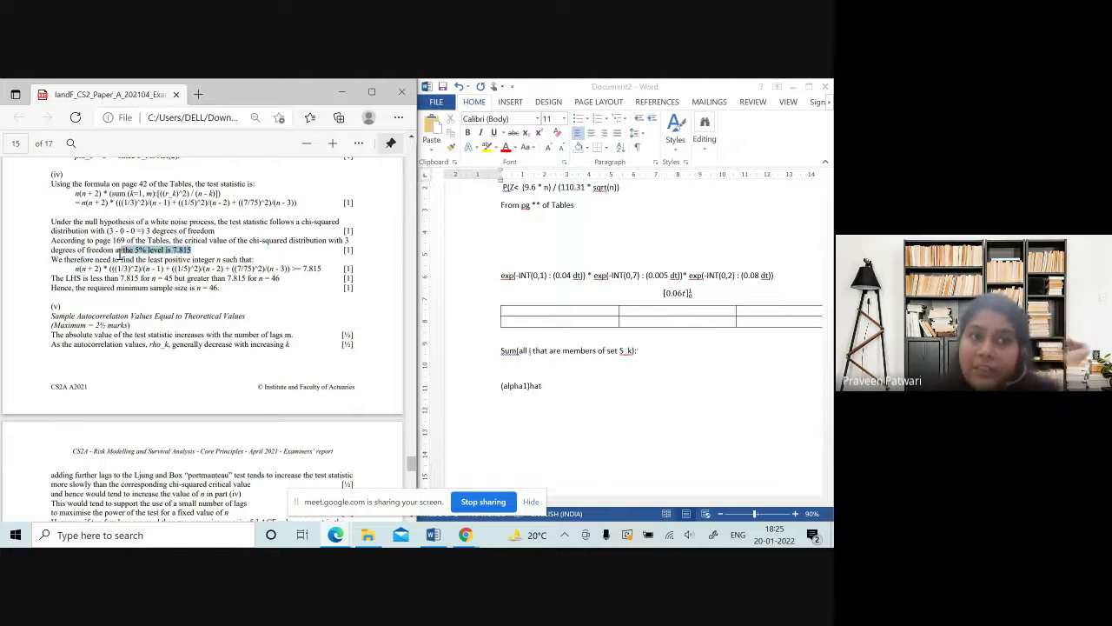
drag(135, 288, 148, 291)
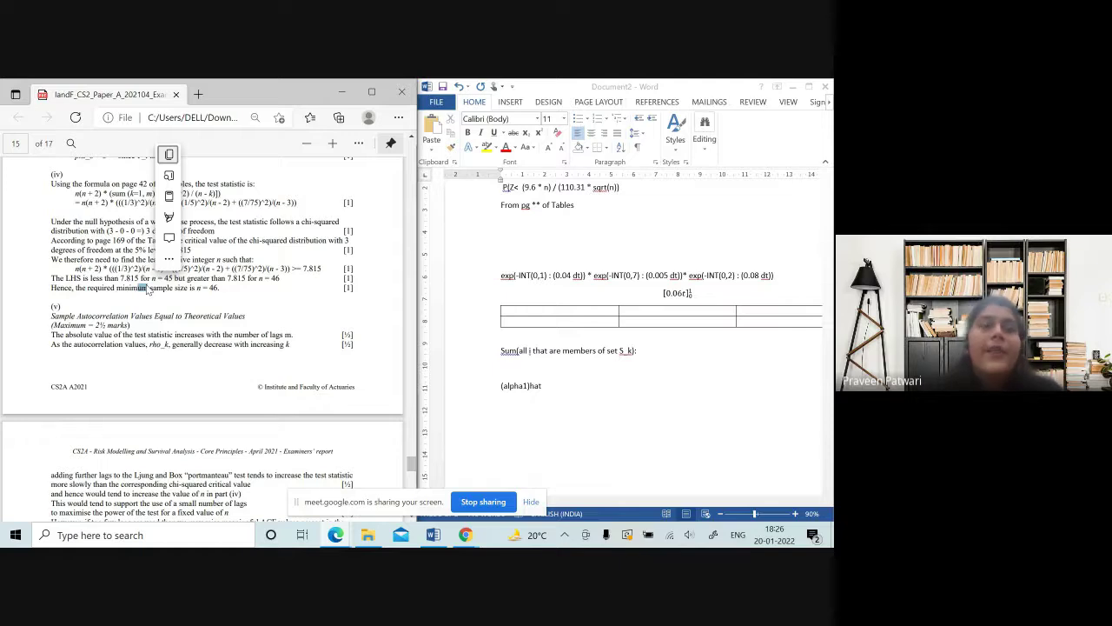
click(148, 291)
scroll(257, 296, down, 1)
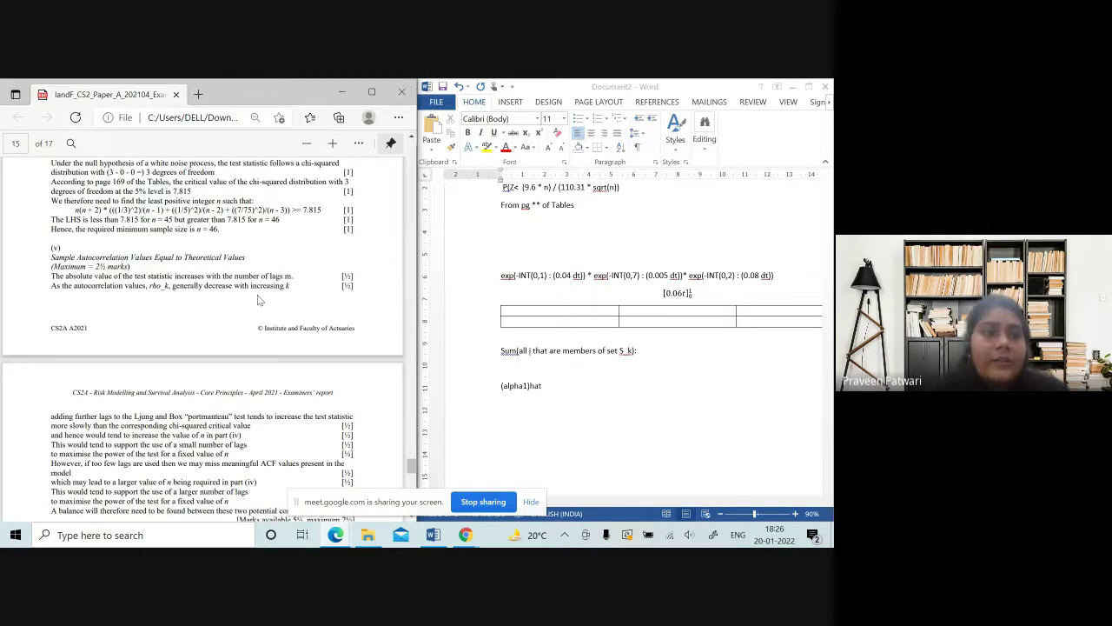
scroll(245, 236, up, 1)
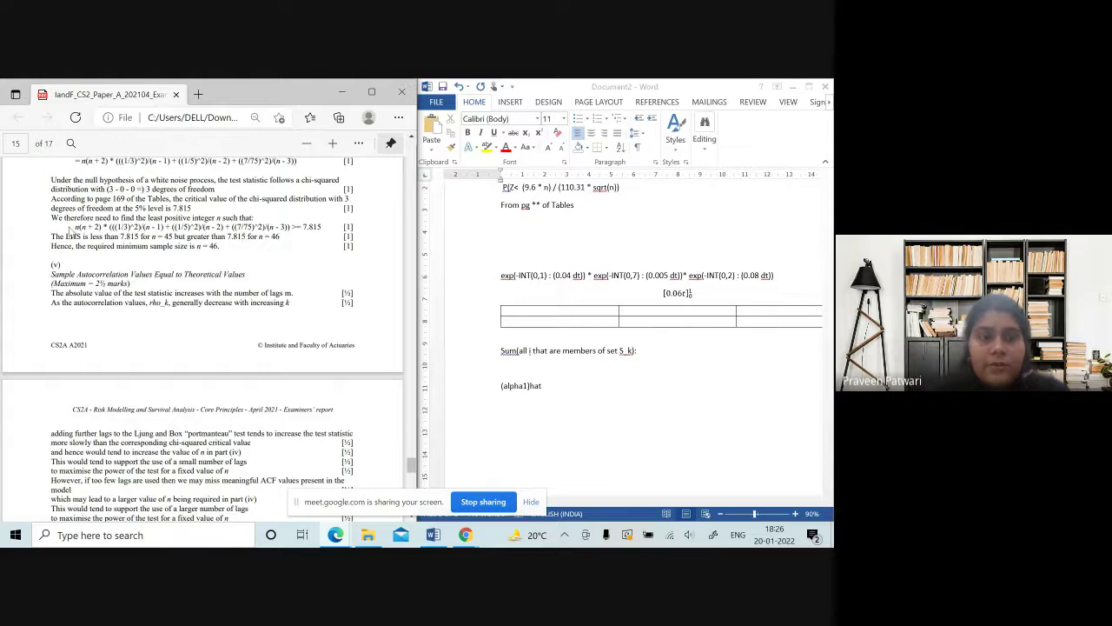
drag(74, 227, 323, 228)
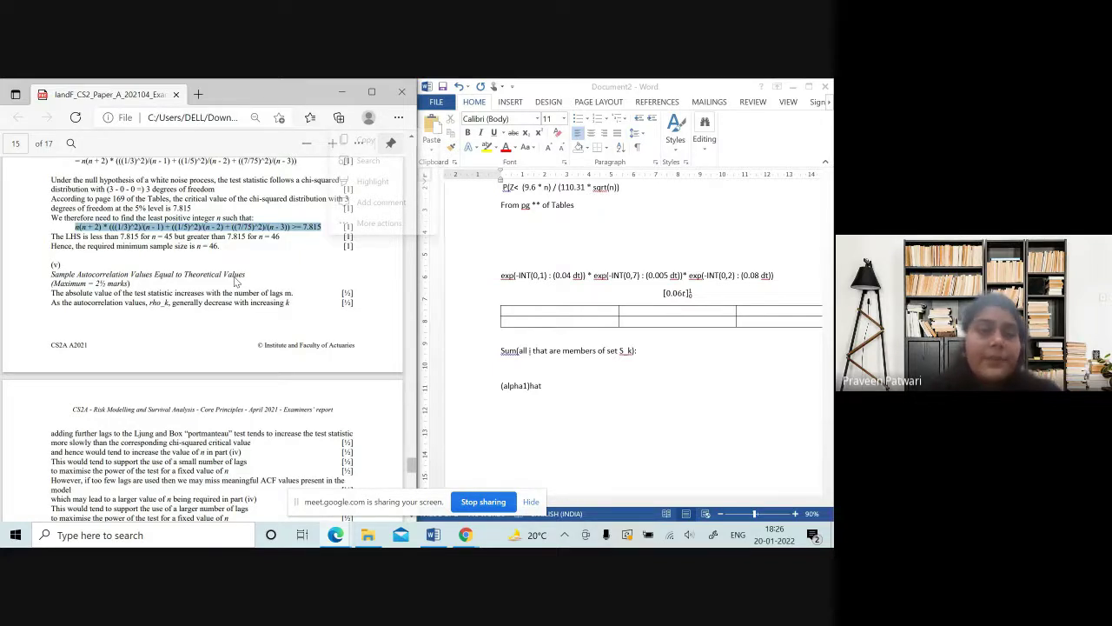
drag(165, 217, 219, 247)
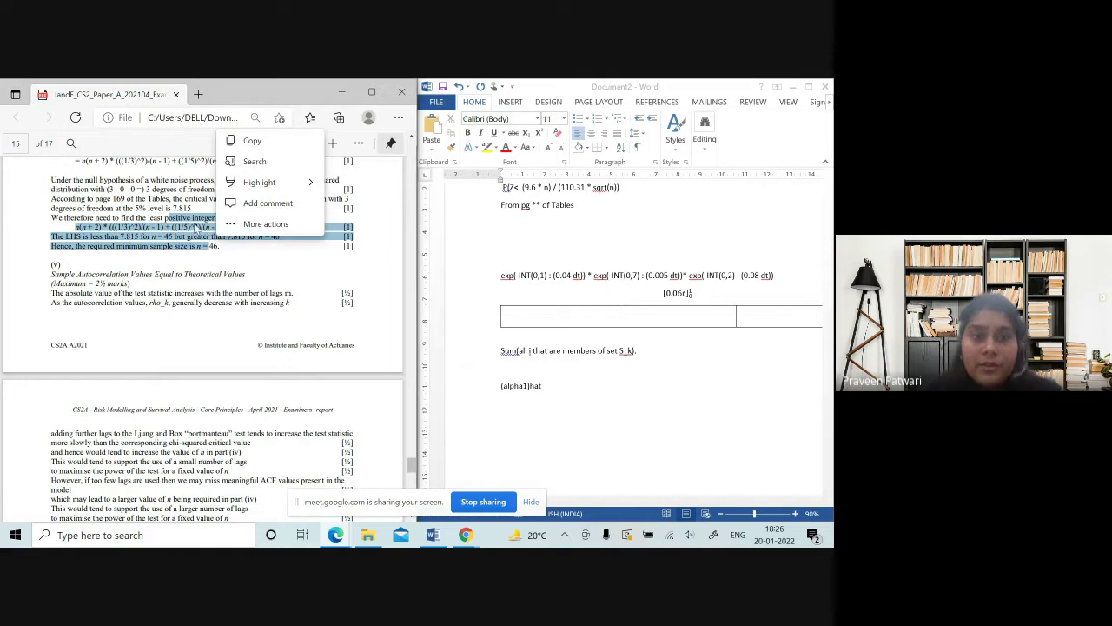
click(196, 228)
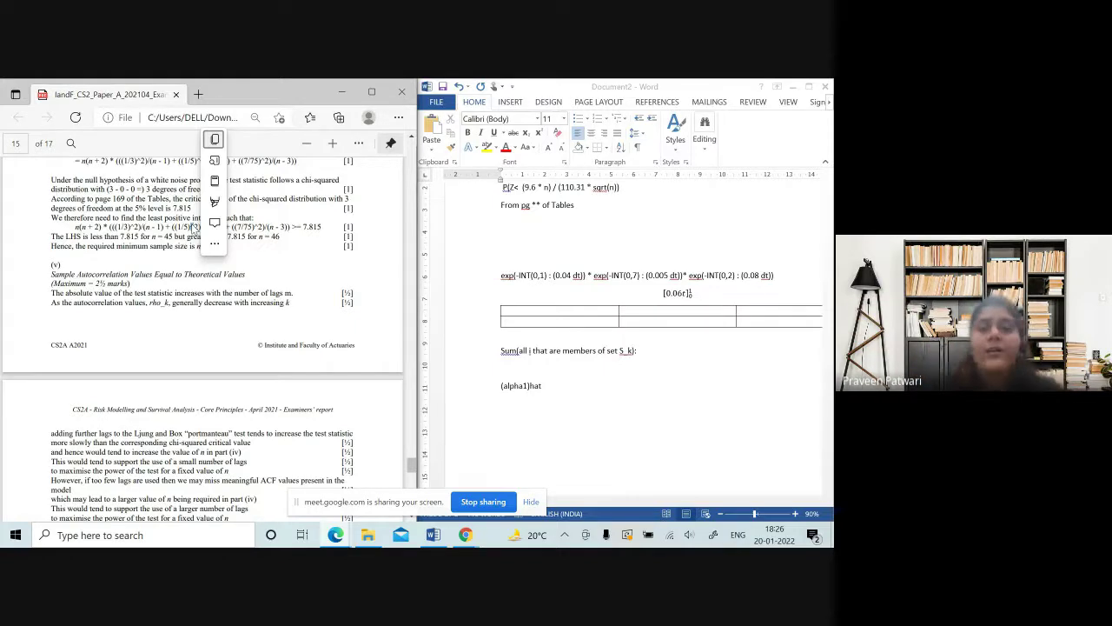
click(173, 341)
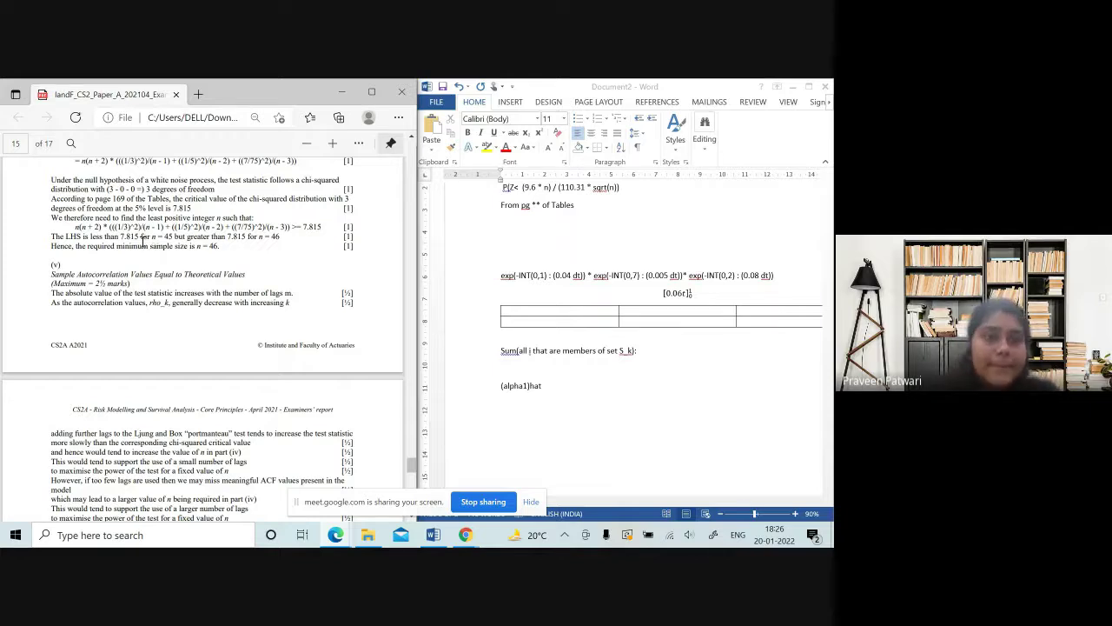
Highlight the wording of question (v) in the exam paper, then return to the report.
scroll(247, 272, down, 1)
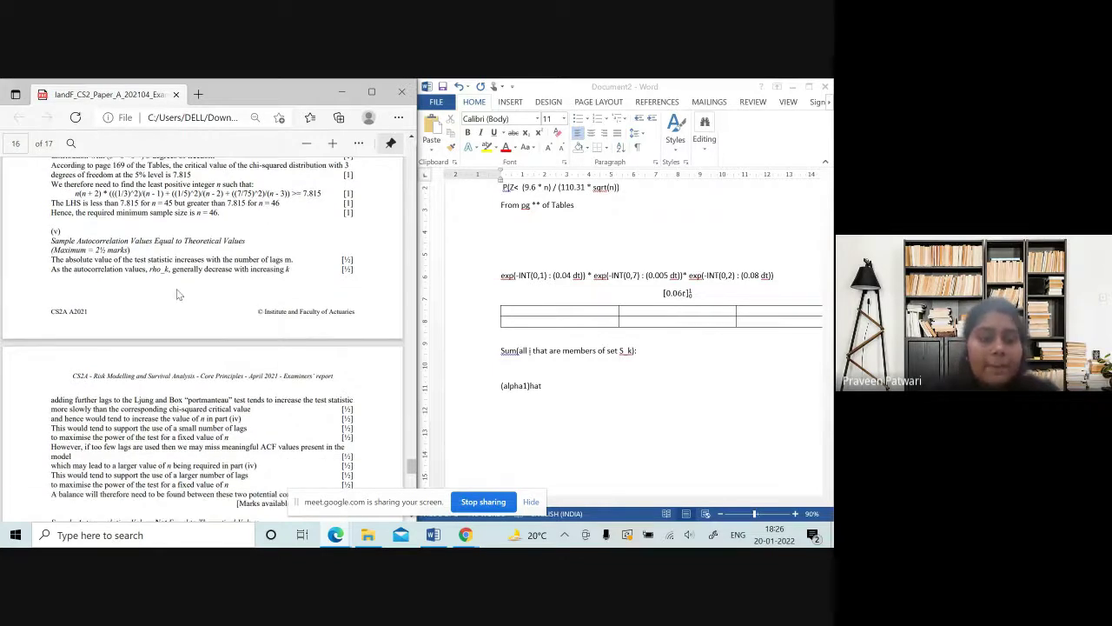
key(alt+Tab)
scroll(155, 373, down, 1)
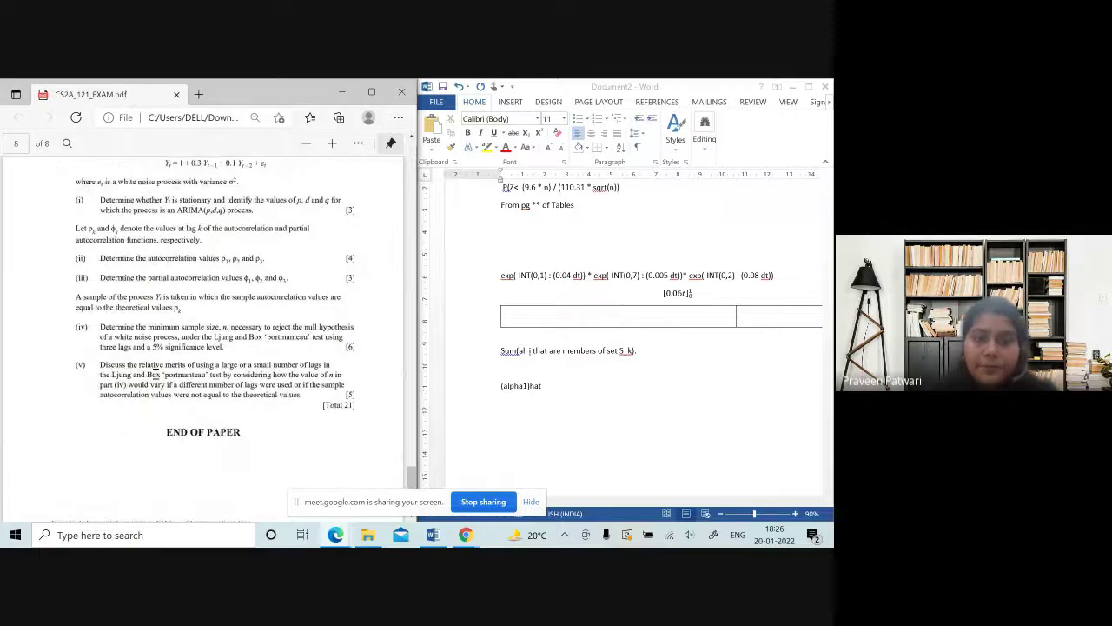
drag(123, 364, 228, 365)
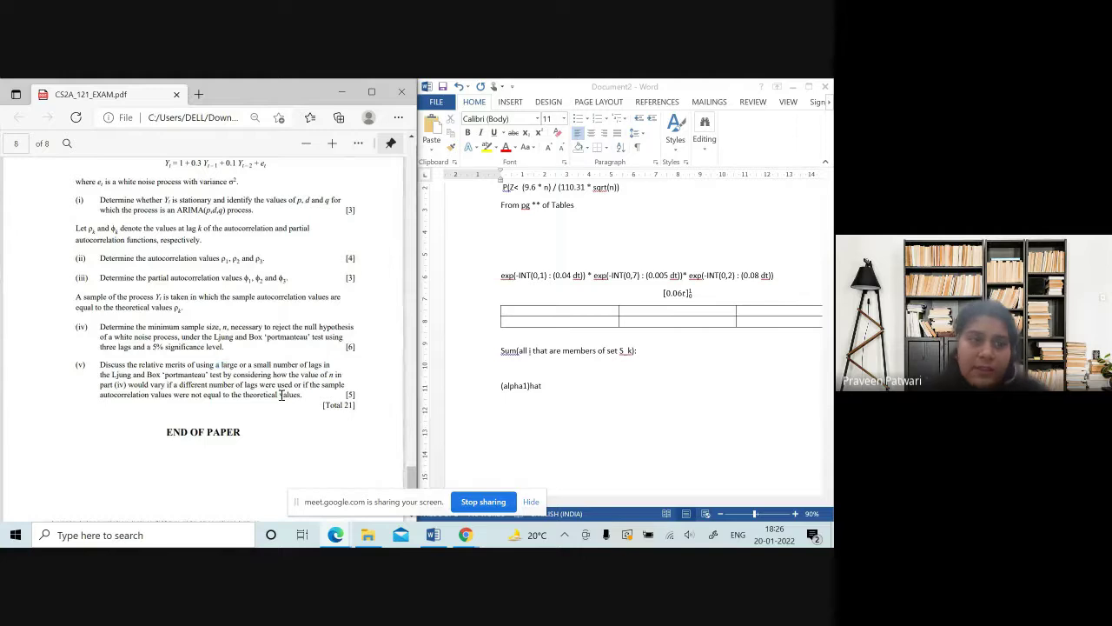
key(alt+Tab)
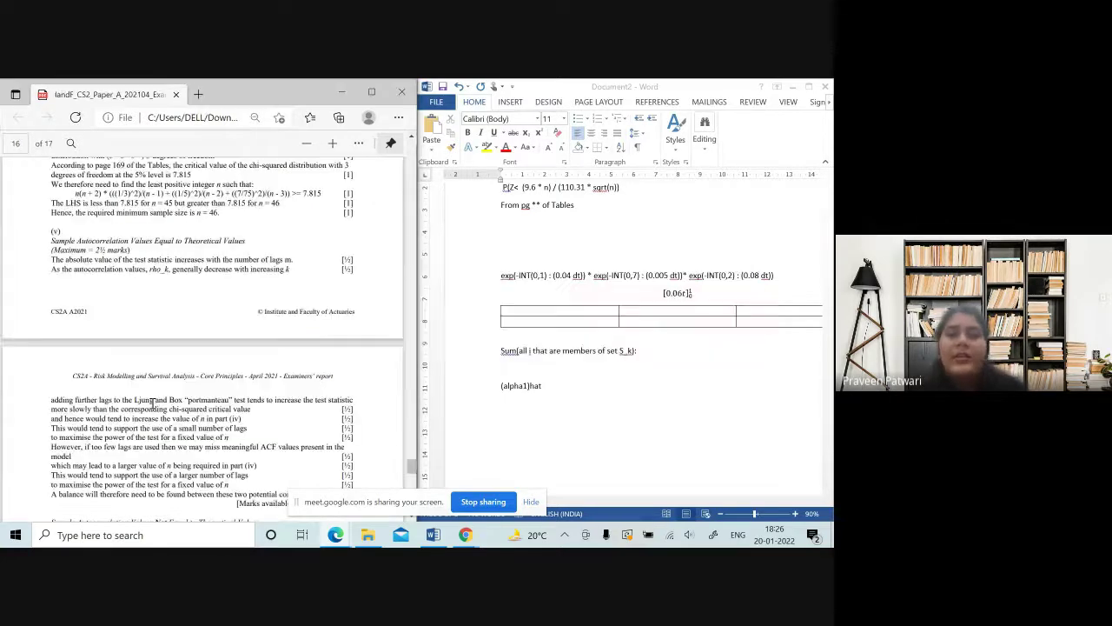
Scroll the examiners' report down to its final page 17.
scroll(152, 403, down, 2)
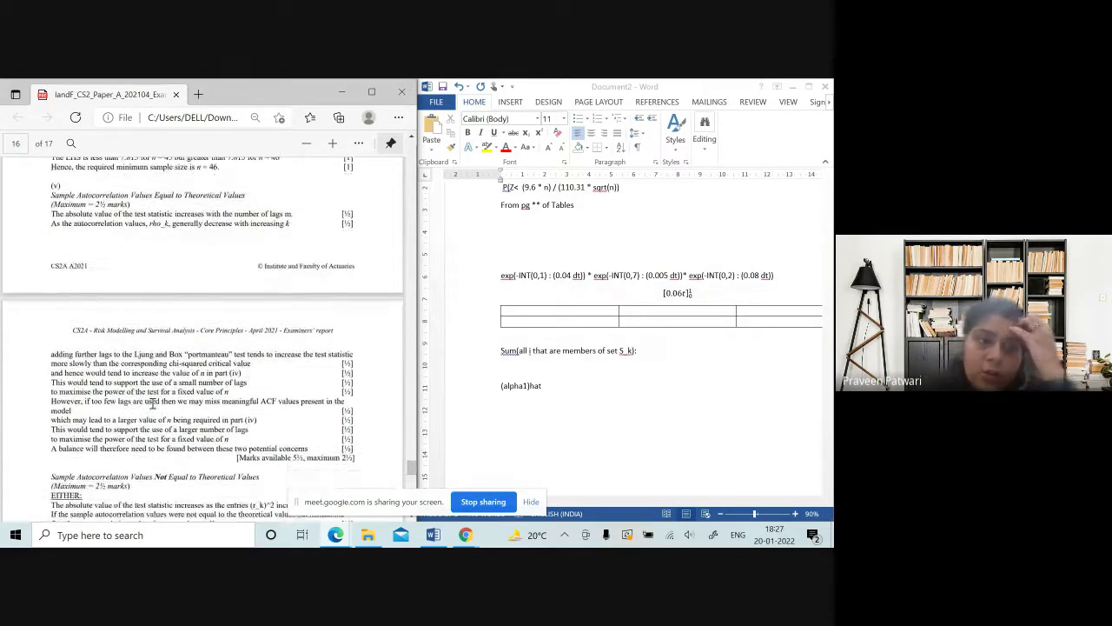
scroll(152, 402, down, 6)
scroll(251, 350, up, 3)
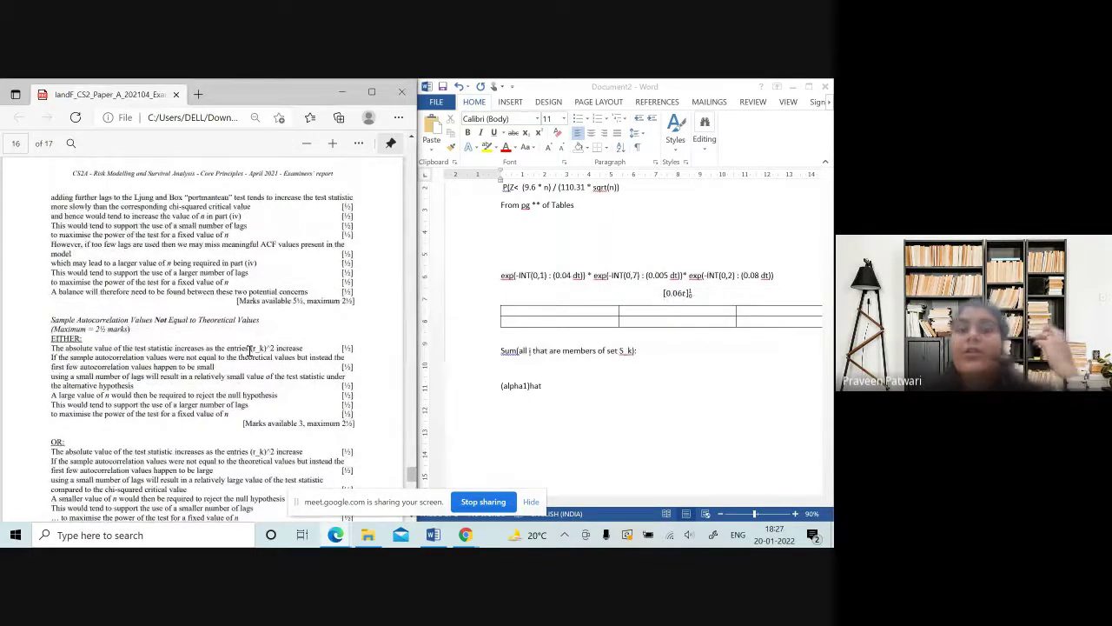
scroll(250, 350, up, 1)
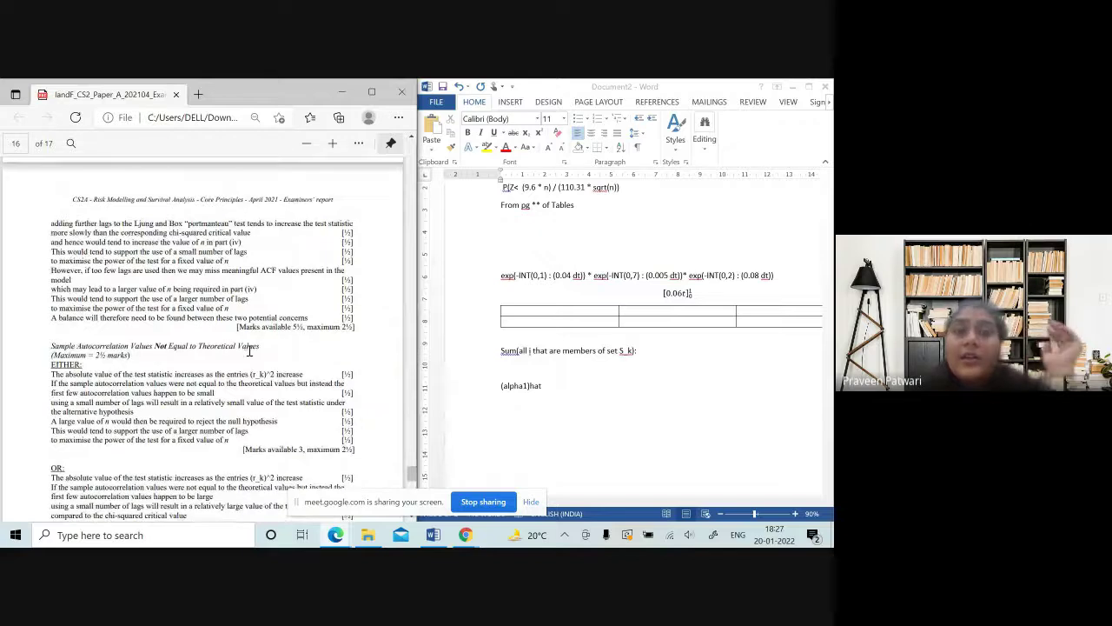
scroll(250, 350, up, 3)
scroll(249, 351, down, 5)
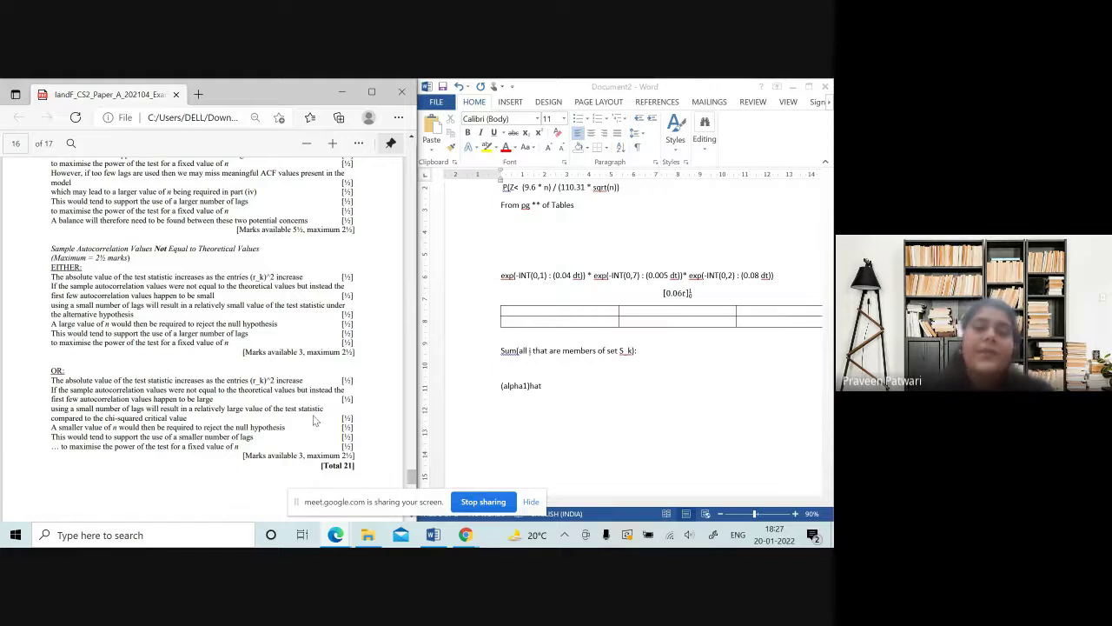
scroll(309, 290, down, 1)
scroll(308, 289, up, 3)
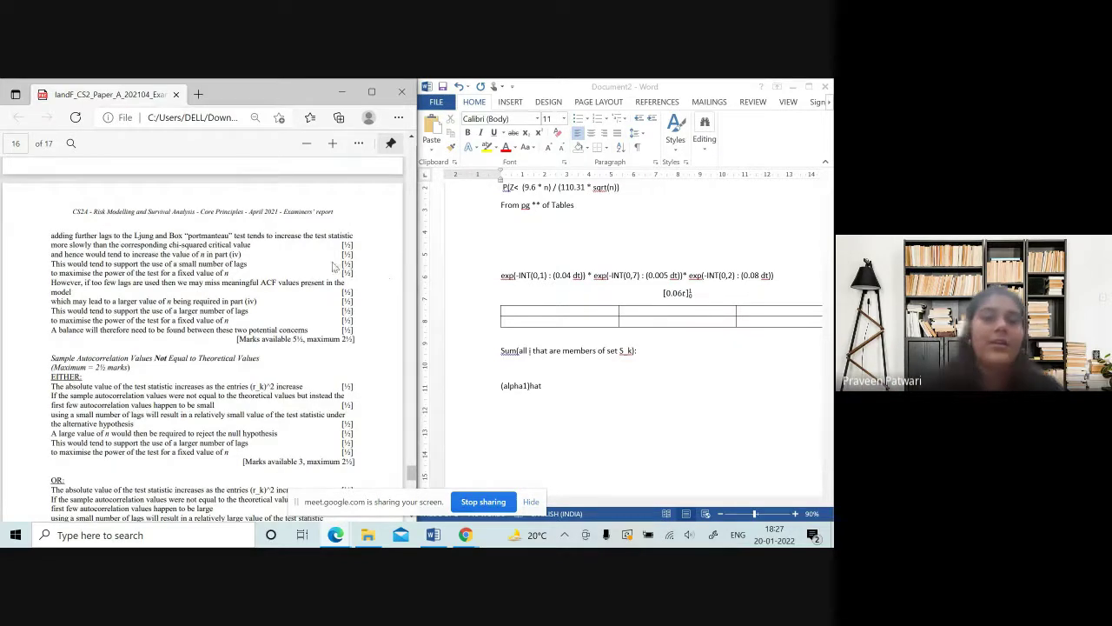
scroll(332, 267, down, 3)
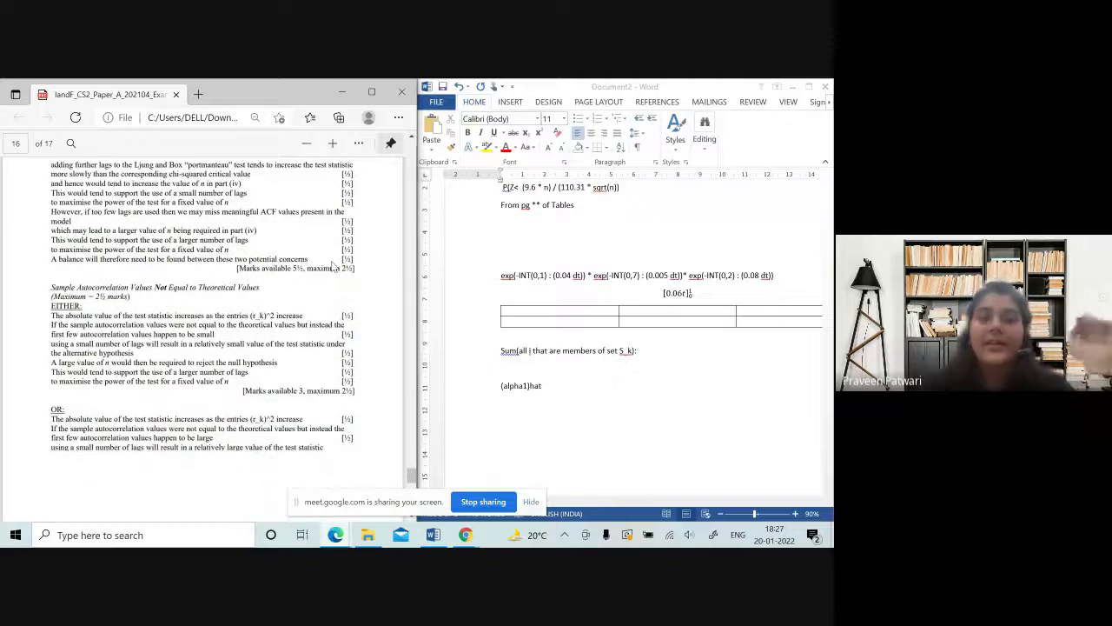
scroll(332, 266, down, 2)
scroll(331, 267, down, 3)
scroll(331, 267, down, 5)
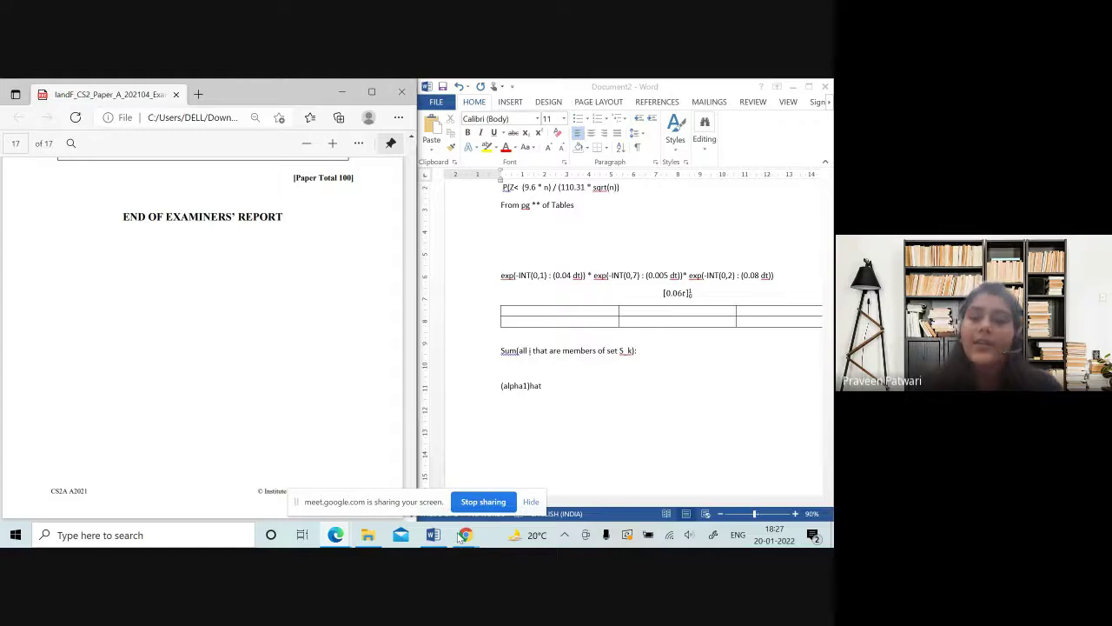
Bring the Google Meet call forward and choose Stop recording from More options' recording controls.
mouse_move(466, 534)
click(415, 489)
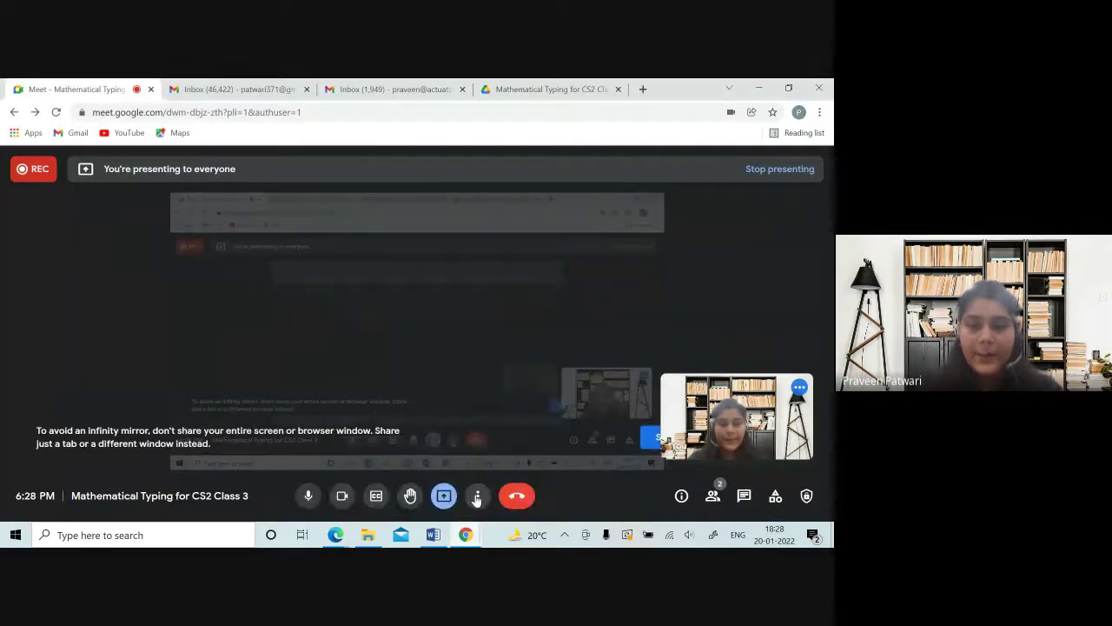
click(478, 495)
click(524, 218)
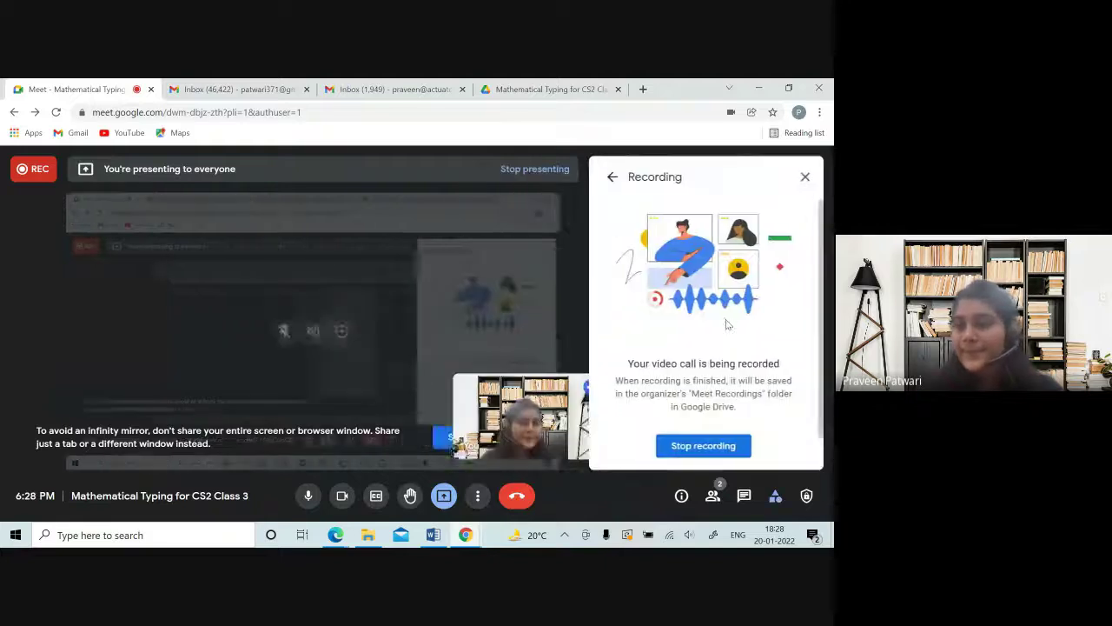
click(711, 454)
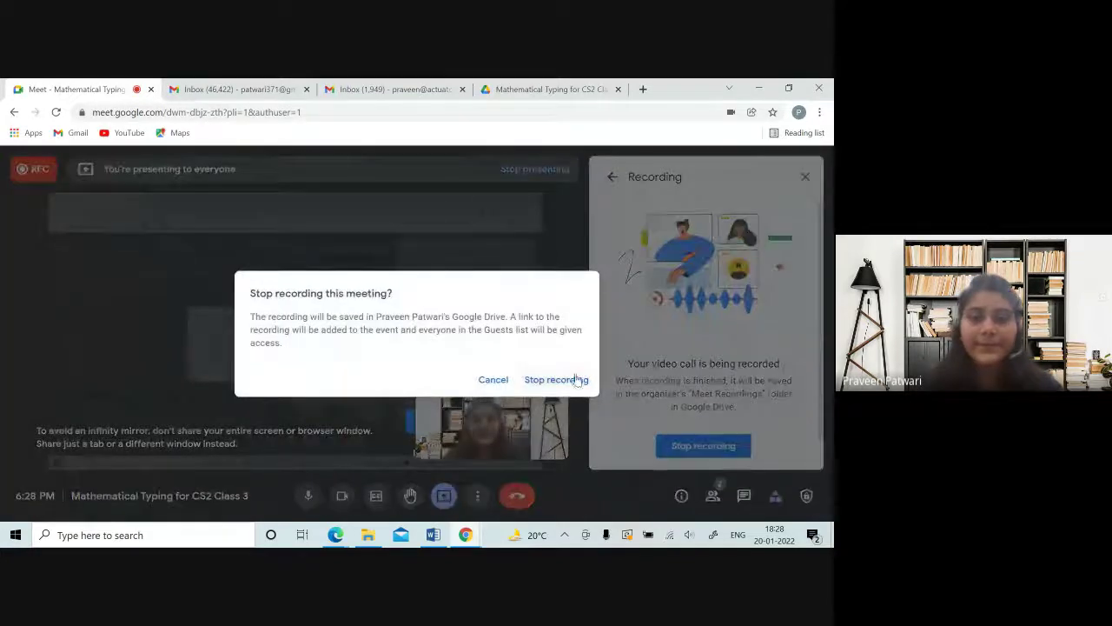